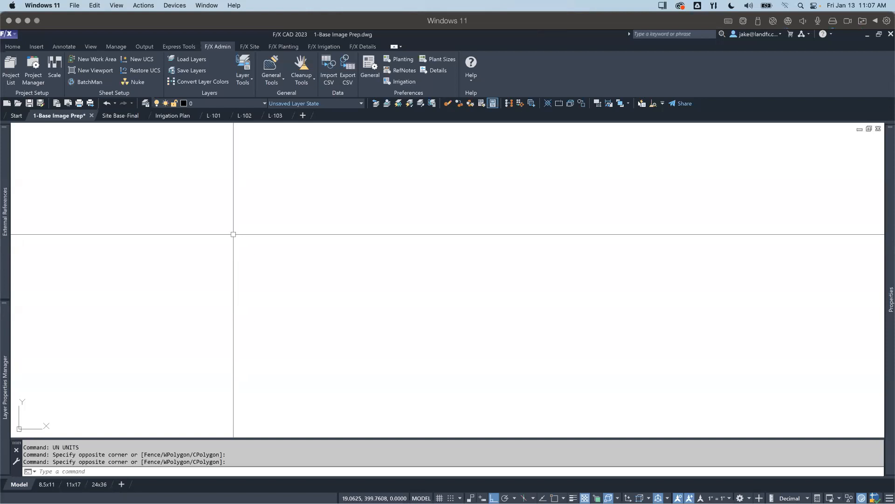
Step: Open the external references and choose School GE Image Base.jpg from the XREFS folder as the image to attach
{"action": "type", "text": "XREF"}
{"action": "key", "text": "Return"}
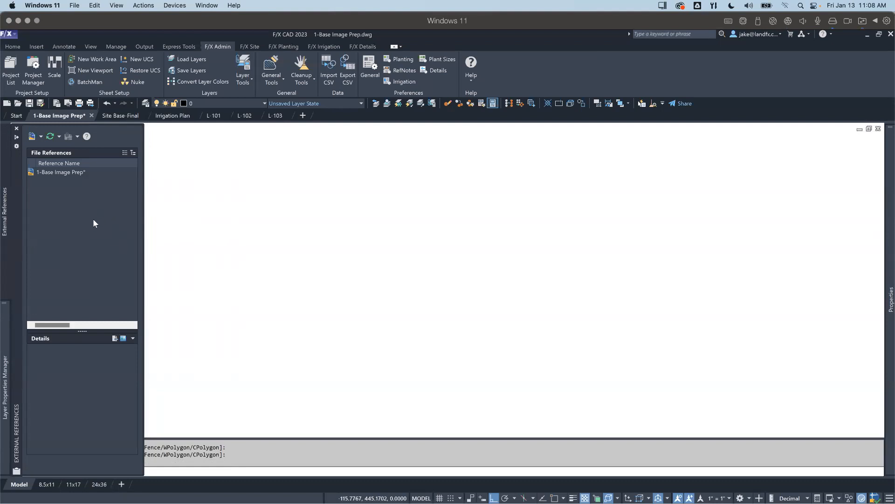
{"action": "left_click", "coordinate": [40, 136]}
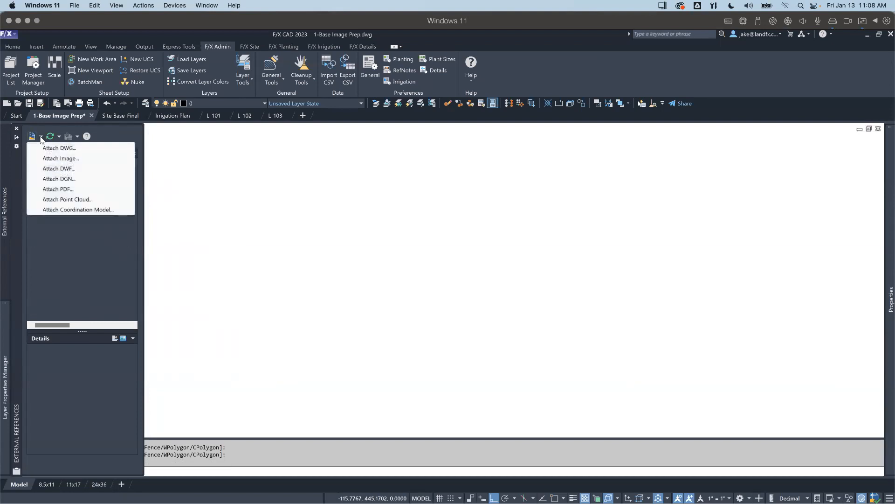
{"action": "left_click", "coordinate": [62, 158]}
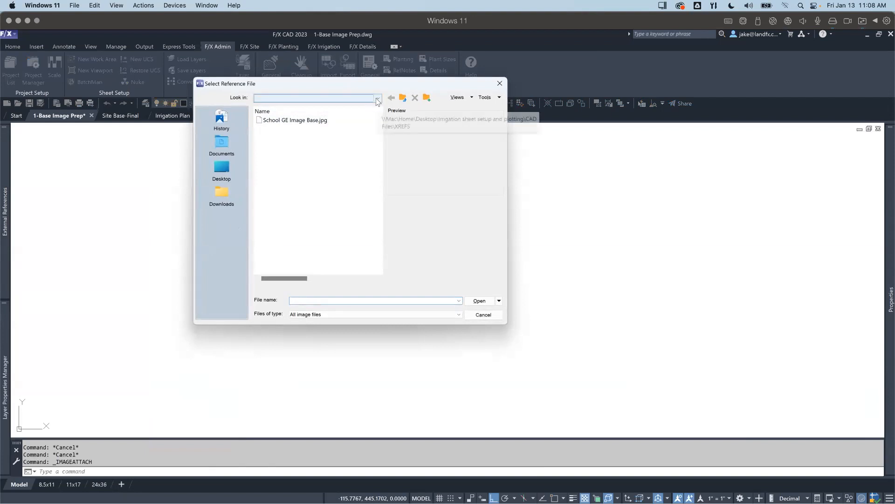
{"action": "left_click", "coordinate": [378, 98]}
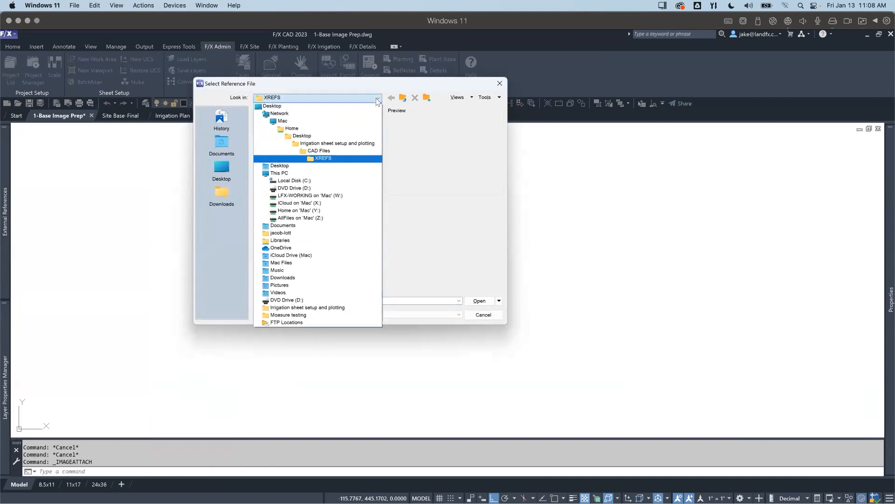
{"action": "left_click", "coordinate": [330, 159]}
{"action": "left_click", "coordinate": [295, 121]}
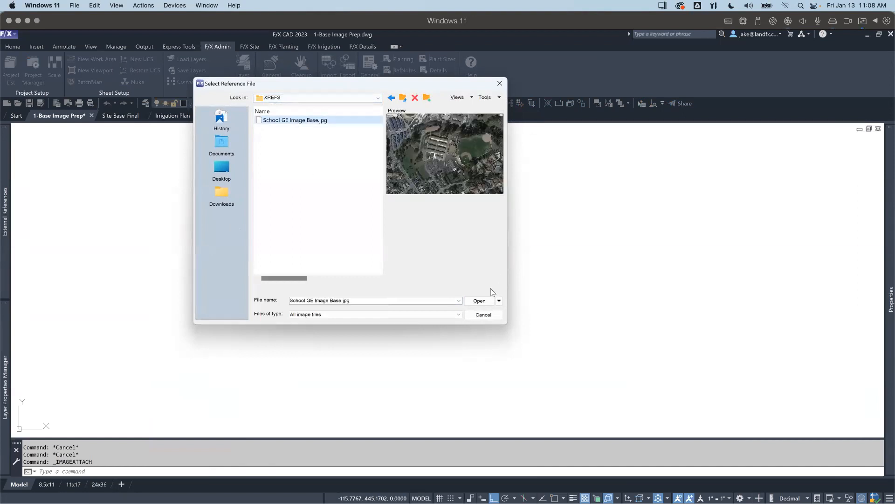
{"action": "left_click", "coordinate": [481, 302]}
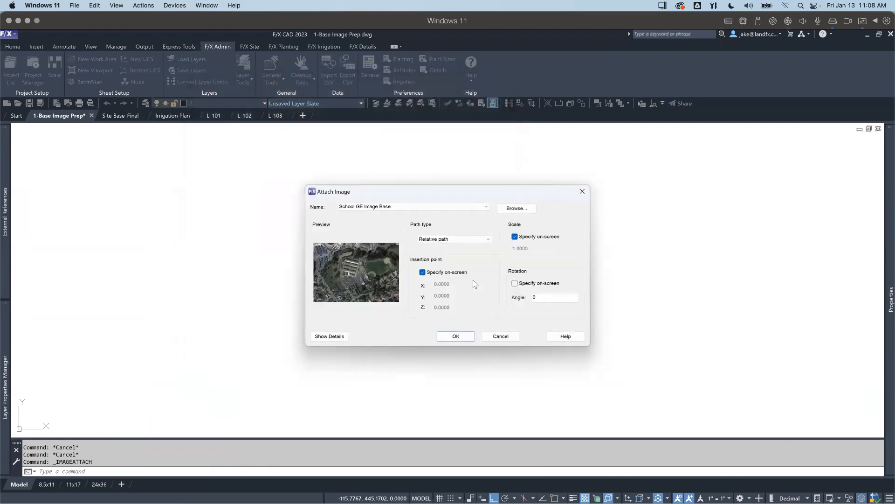
Step: Attach the image at insertion point 0,0,0 with scale 1 and rotation 0 instead of specifying the point and scale on-screen
{"action": "left_click", "coordinate": [422, 273]}
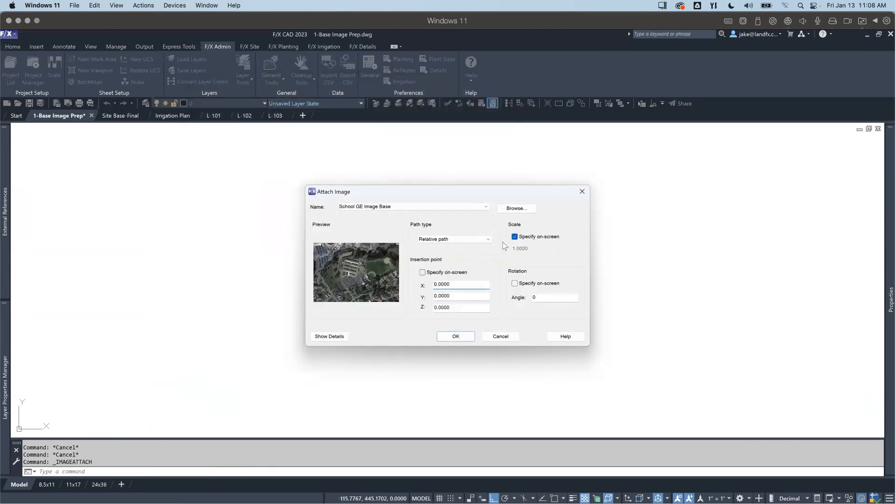
{"action": "left_click", "coordinate": [515, 237]}
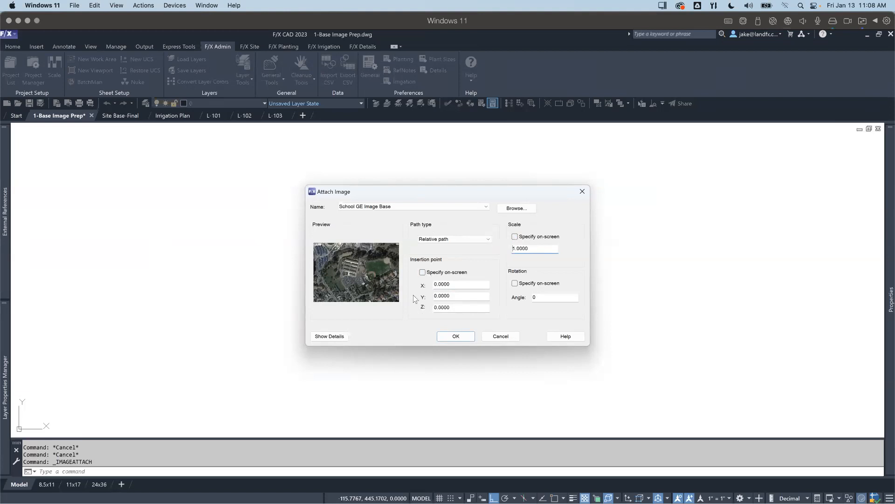
{"action": "left_click", "coordinate": [452, 336]}
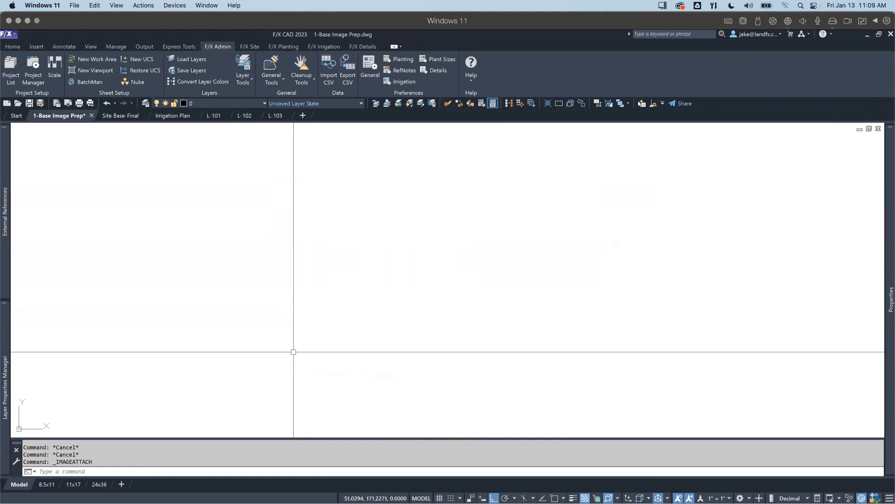
Step: Zoom to the drawing extents and examine the attached aerial image
{"action": "type", "text": "Z"}
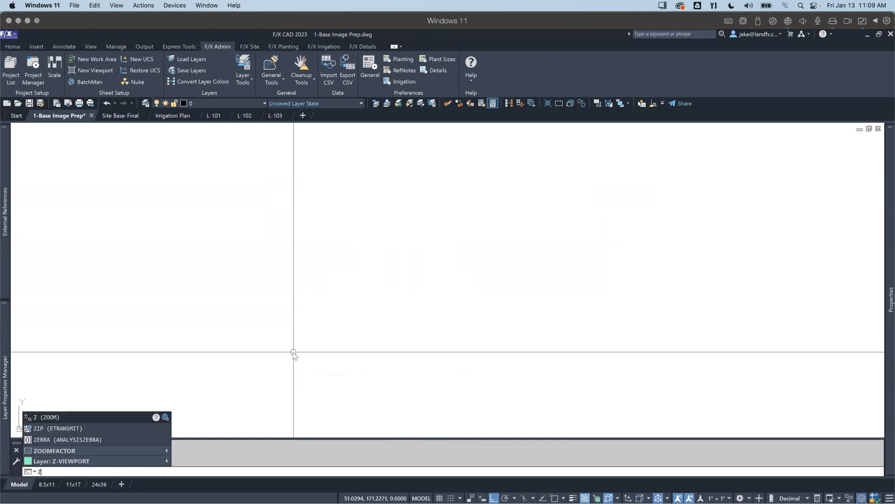
{"action": "key", "text": "Return"}
{"action": "type", "text": "e"}
{"action": "key", "text": "space"}
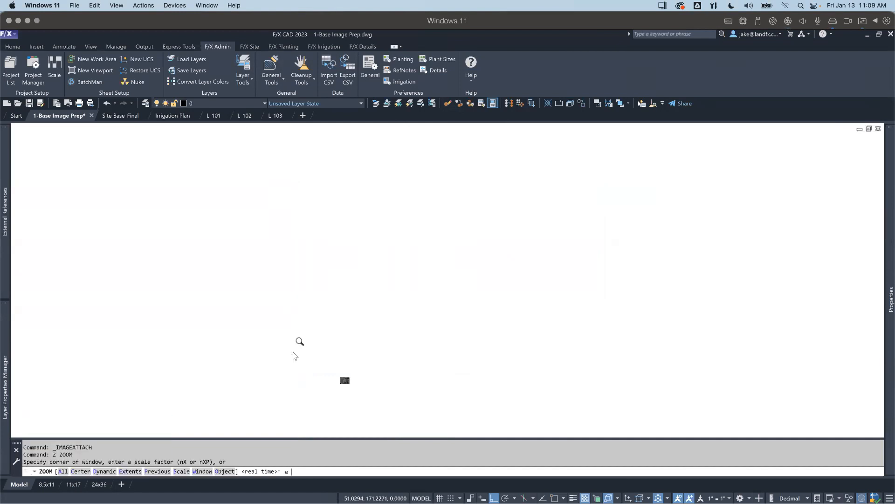
{"action": "scroll", "coordinate": [262, 301], "scroll_direction": "down", "scroll_amount": 4}
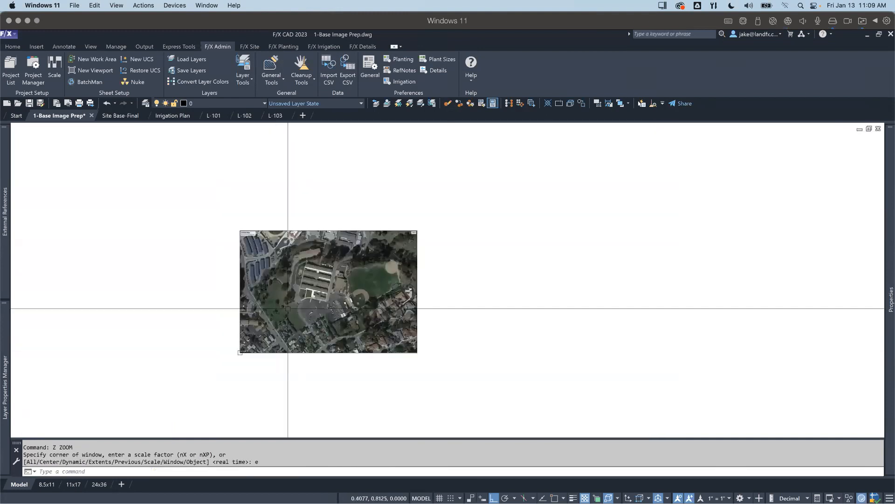
{"action": "scroll", "coordinate": [346, 324], "scroll_direction": "up", "scroll_amount": 2}
{"action": "scroll", "coordinate": [345, 324], "scroll_direction": "up", "scroll_amount": 2}
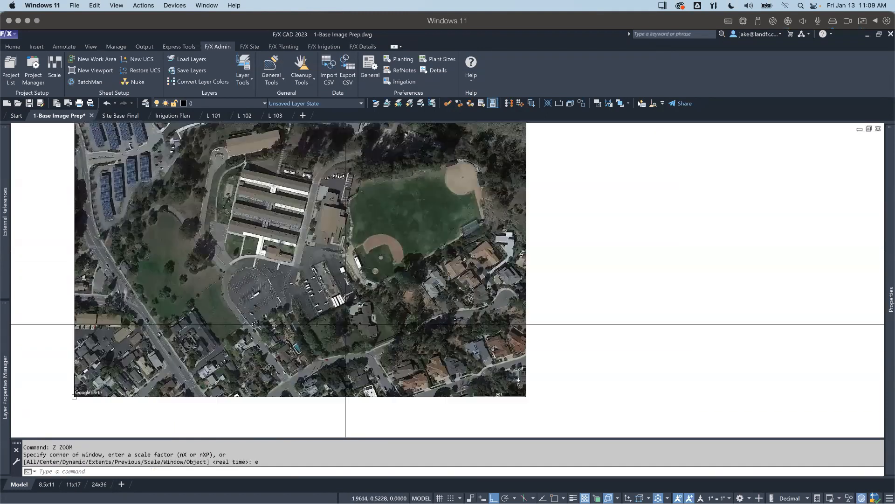
{"action": "scroll", "coordinate": [346, 324], "scroll_direction": "down", "scroll_amount": 2}
{"action": "middle_click_drag", "start_coordinate": [252, 303], "coordinate": [244, 323]}
{"action": "scroll", "coordinate": [244, 323], "scroll_direction": "up", "scroll_amount": 2}
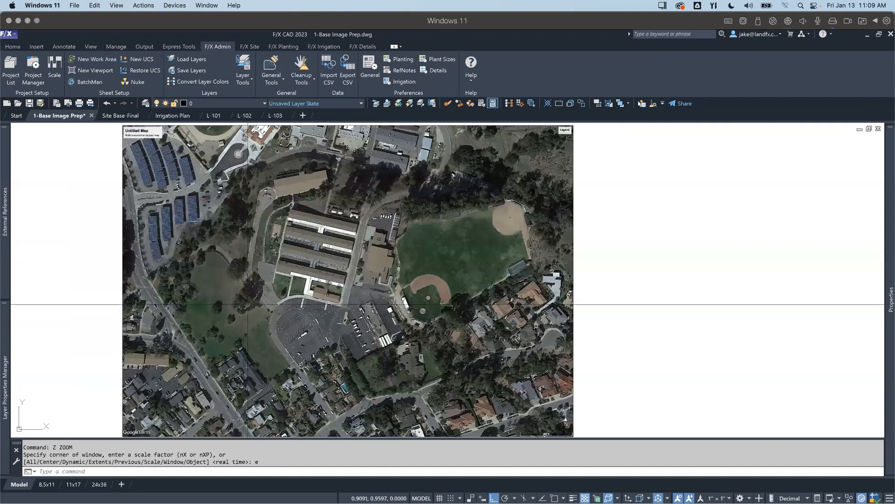
Step: Check the drawing units settings without changing them
{"action": "type", "text": "UN"}
{"action": "key", "text": "Return"}
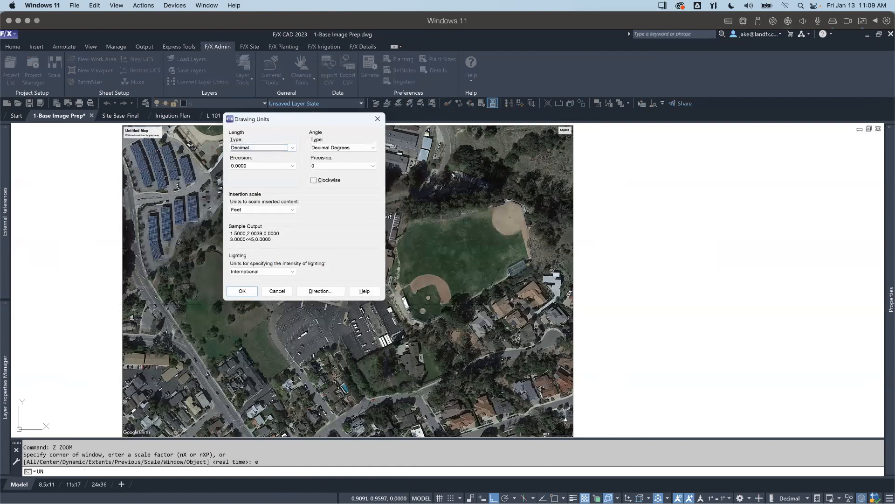
{"action": "key", "text": "Escape"}
{"action": "key", "text": "Escape"}
{"action": "key", "text": "Escape"}
{"action": "key", "text": "Escape"}
Step: Start scaling the aerial image by reference, using the left end of its 200 ft scale bar as the first point
{"action": "middle_click_drag", "start_coordinate": [298, 336], "coordinate": [315, 331]}
{"action": "scroll", "coordinate": [263, 283], "scroll_direction": "up", "scroll_amount": 2}
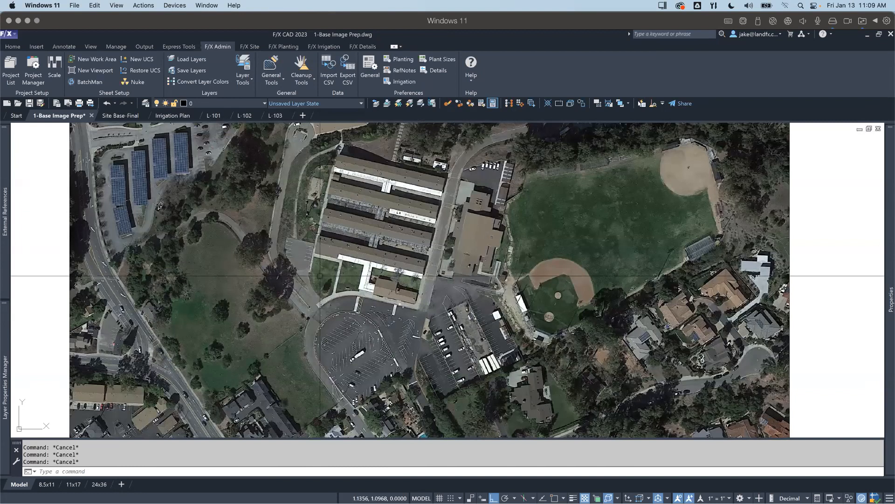
{"action": "scroll", "coordinate": [320, 276], "scroll_direction": "down", "scroll_amount": 4}
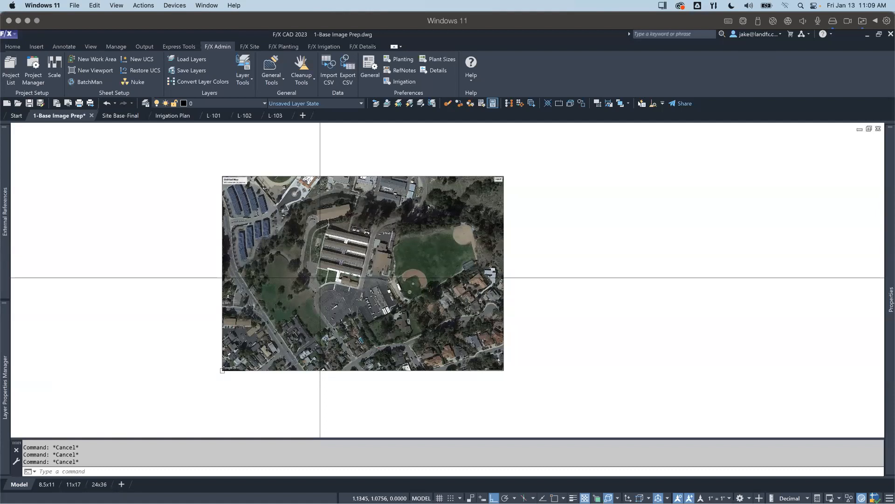
{"action": "type", "text": "scalere"}
{"action": "key", "text": "Return"}
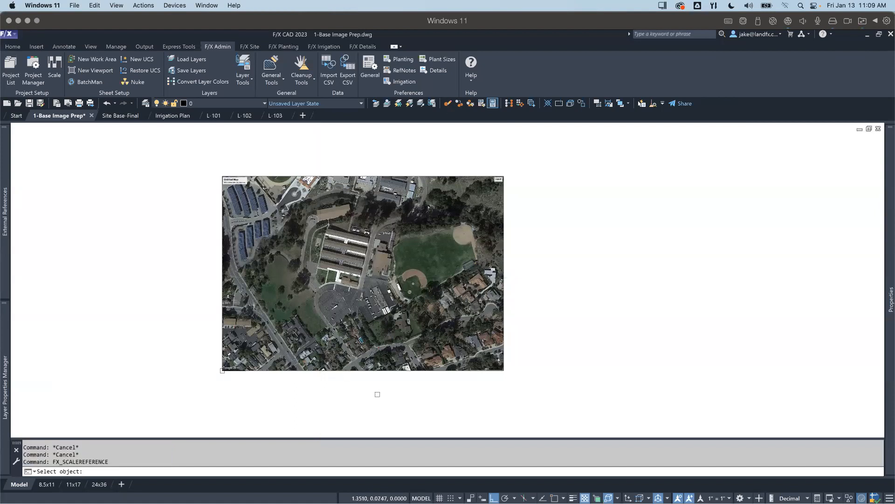
{"action": "left_click", "coordinate": [392, 371]}
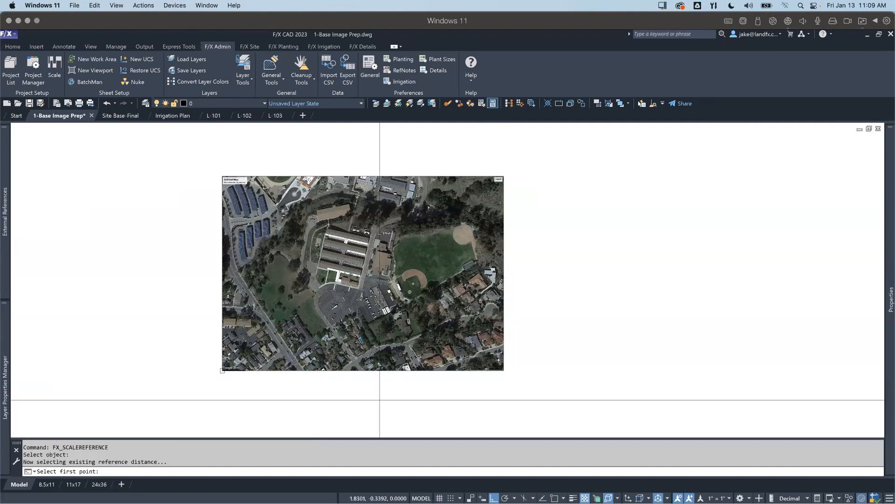
{"action": "scroll", "coordinate": [461, 382], "scroll_direction": "up", "scroll_amount": 2}
{"action": "scroll", "coordinate": [461, 381], "scroll_direction": "up", "scroll_amount": 4}
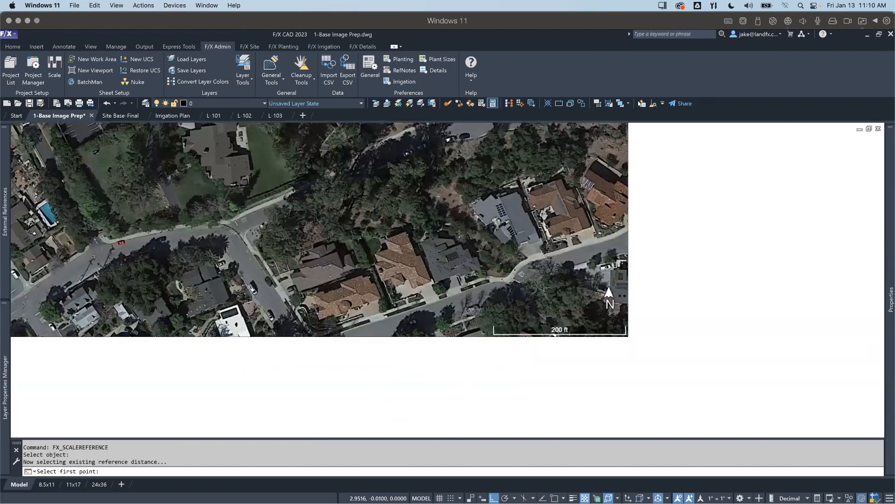
{"action": "scroll", "coordinate": [522, 336], "scroll_direction": "up", "scroll_amount": 4}
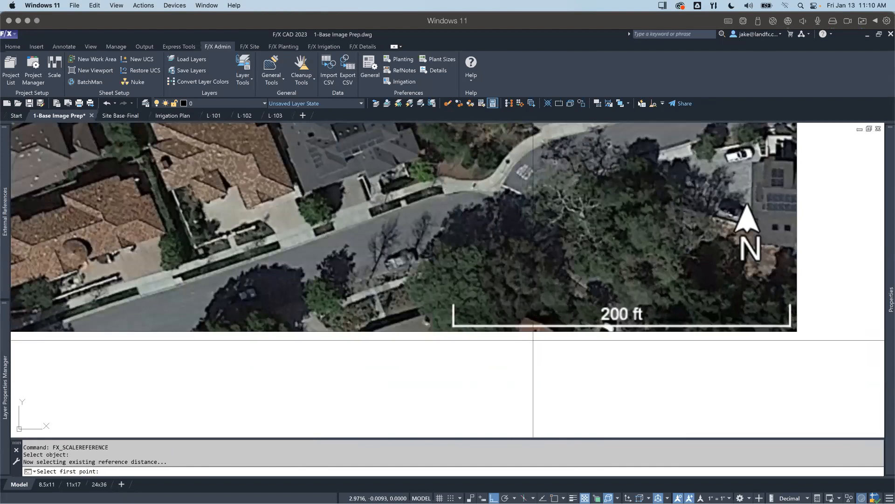
{"action": "middle_click_drag", "start_coordinate": [533, 340], "coordinate": [464, 383]}
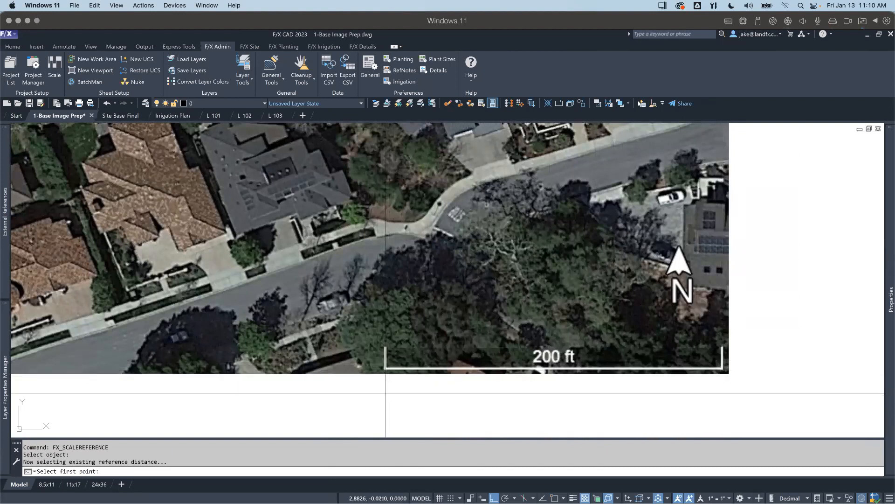
{"action": "scroll", "coordinate": [386, 366], "scroll_direction": "up", "scroll_amount": 4}
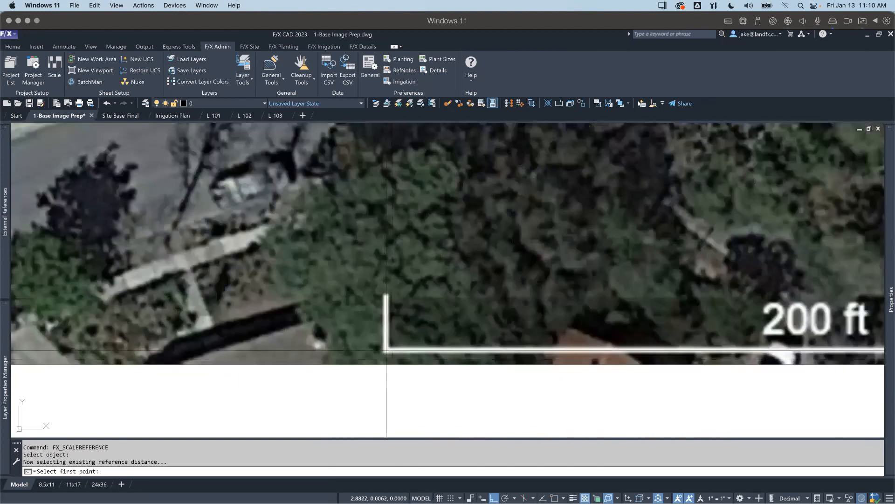
{"action": "left_click", "coordinate": [386, 349]}
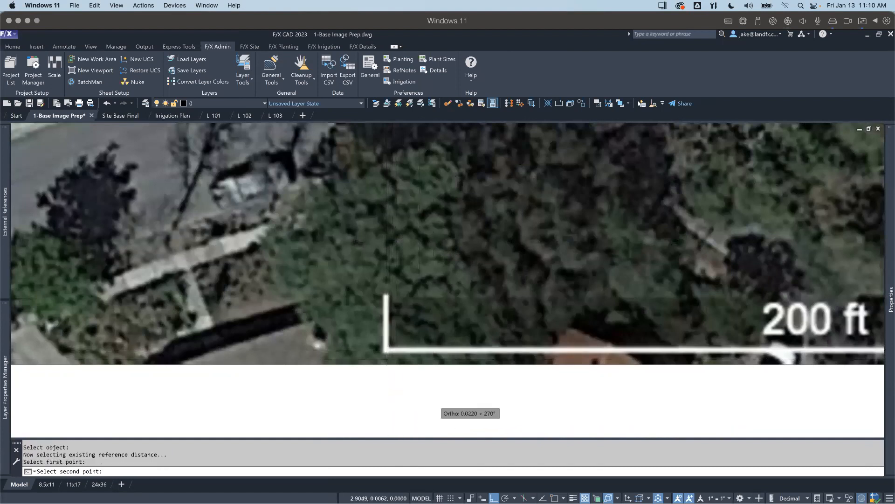
Step: Turn ortho off and set the second reference point at the right end of the 200 ft scale bar
{"action": "scroll", "coordinate": [440, 399], "scroll_direction": "down", "scroll_amount": 5}
{"action": "key", "text": "F8"}
{"action": "middle_click_drag", "start_coordinate": [619, 380], "coordinate": [487, 355]}
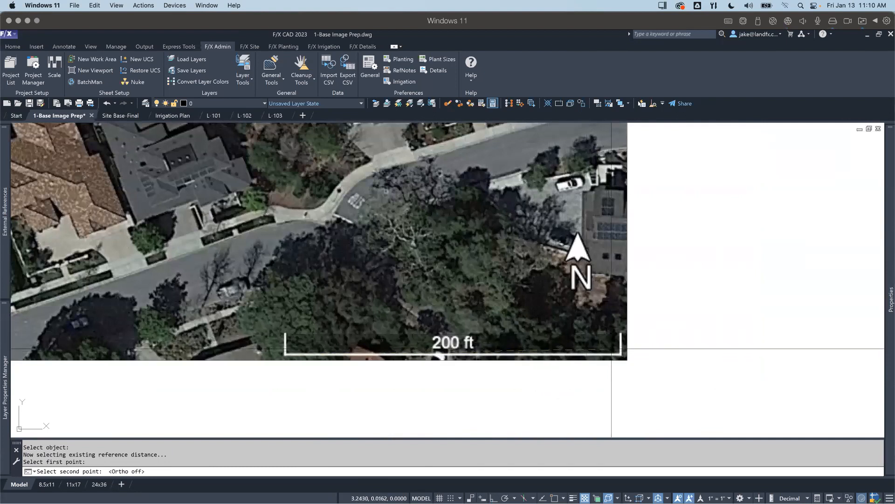
{"action": "scroll", "coordinate": [616, 352], "scroll_direction": "up", "scroll_amount": 2}
{"action": "scroll", "coordinate": [616, 352], "scroll_direction": "up", "scroll_amount": 2}
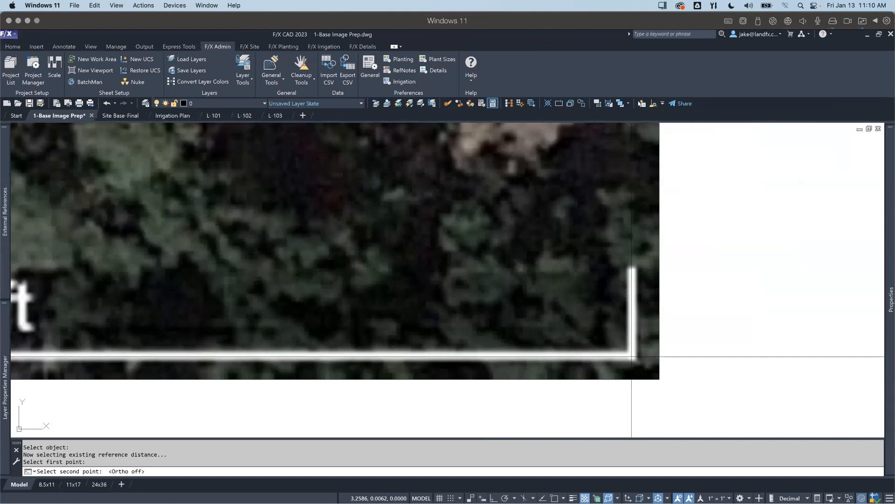
{"action": "left_click", "coordinate": [631, 356]}
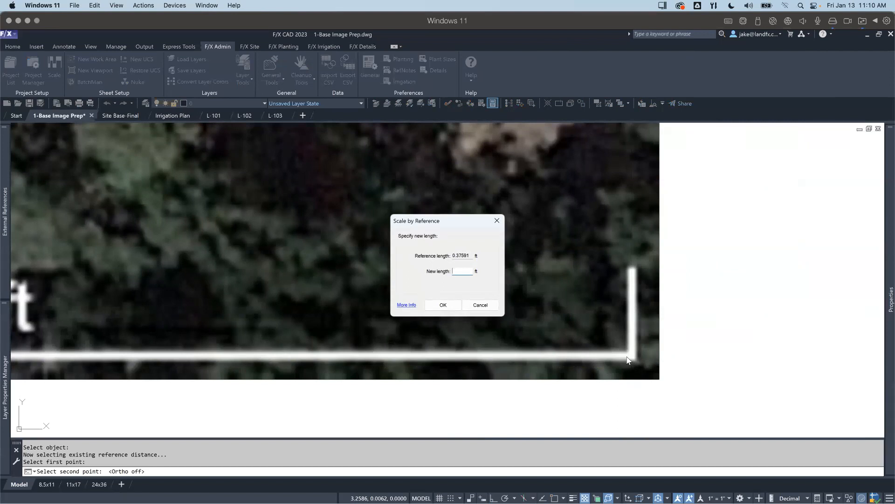
Step: Set the new reference length to 200 ft and apply the scaling to the image
{"action": "type", "text": "200"}
{"action": "left_click", "coordinate": [451, 304]}
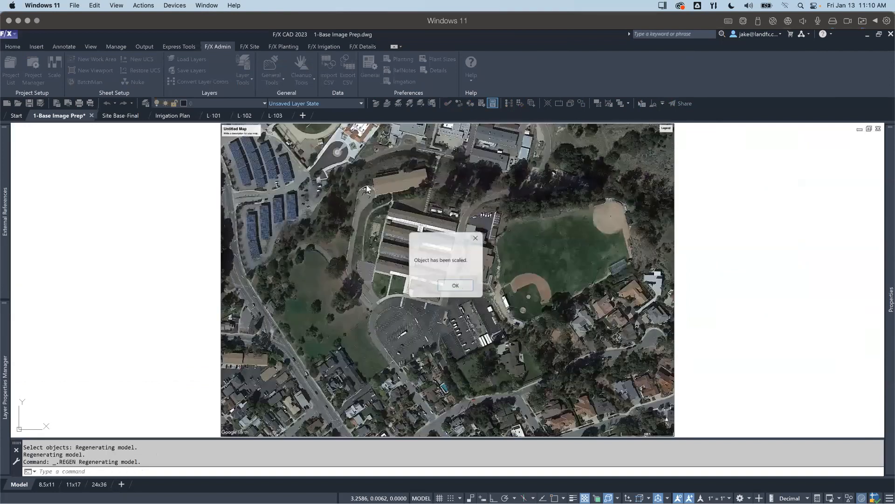
{"action": "left_click", "coordinate": [453, 288]}
Step: Measure the width of a parking stall in the small lot beside the school buildings to check the image scale
{"action": "middle_click_drag", "start_coordinate": [420, 298], "coordinate": [417, 281]}
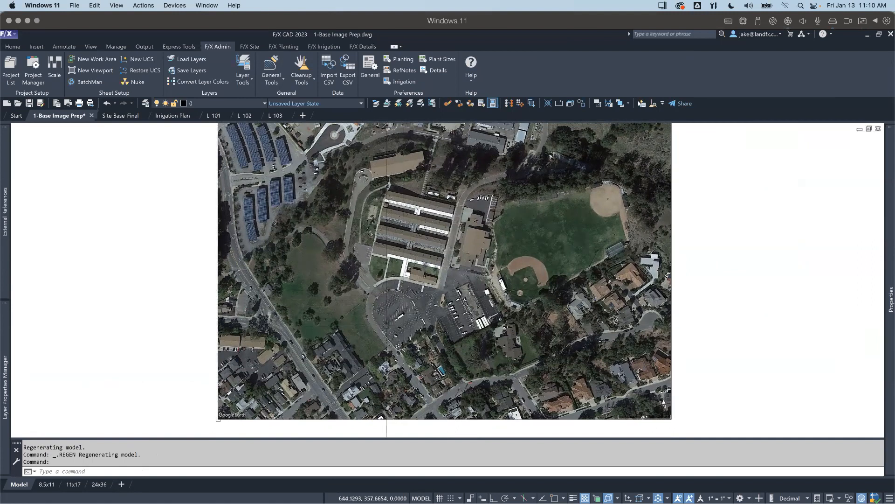
{"action": "mouse_move", "coordinate": [349, 352]}
{"action": "middle_mouse_down"}
{"action": "mouse_move", "coordinate": [341, 390]}
{"action": "mouse_move", "coordinate": [345, 360]}
{"action": "middle_mouse_up"}
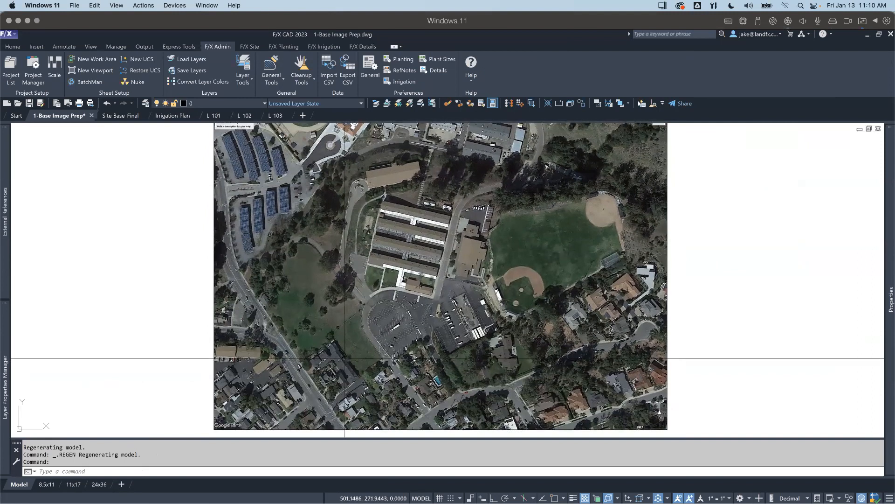
{"action": "scroll", "coordinate": [345, 358], "scroll_direction": "down", "scroll_amount": 4}
{"action": "scroll", "coordinate": [340, 349], "scroll_direction": "up", "scroll_amount": 2}
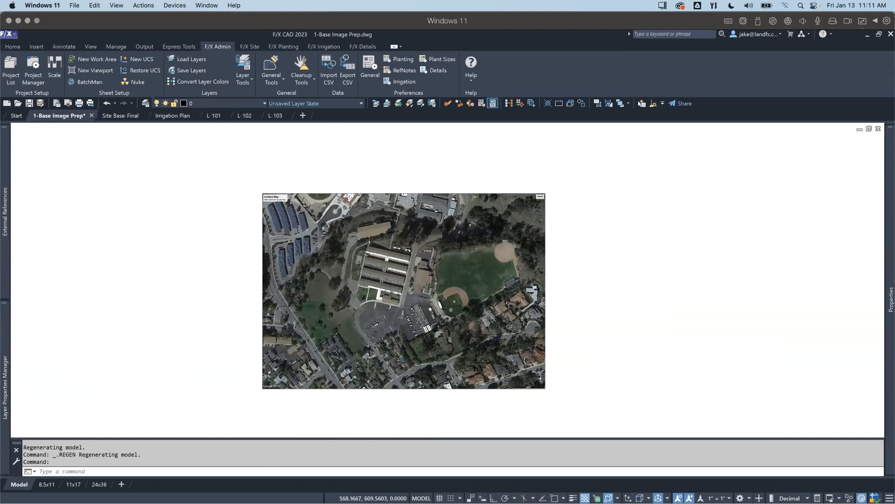
{"action": "scroll", "coordinate": [355, 289], "scroll_direction": "up", "scroll_amount": 5}
{"action": "middle_click_drag", "start_coordinate": [354, 289], "coordinate": [353, 312]}
{"action": "type", "text": "Di"}
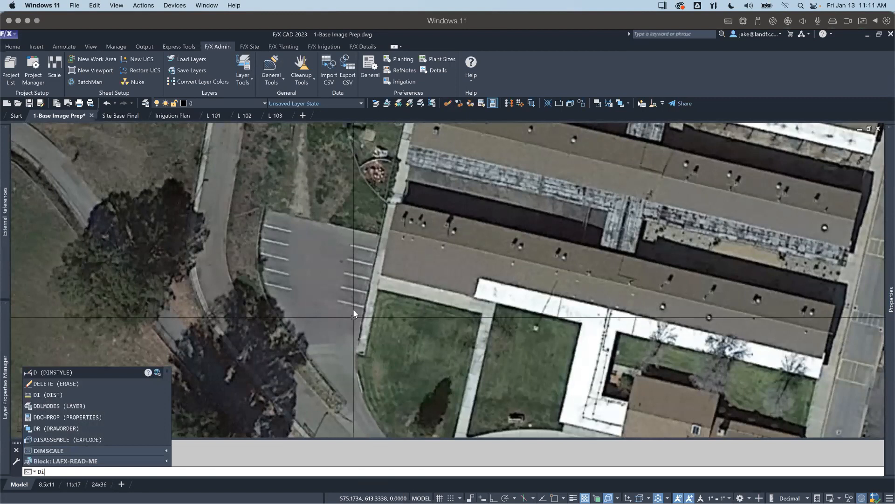
{"action": "key", "text": "Return"}
{"action": "scroll", "coordinate": [345, 303], "scroll_direction": "up", "scroll_amount": 4}
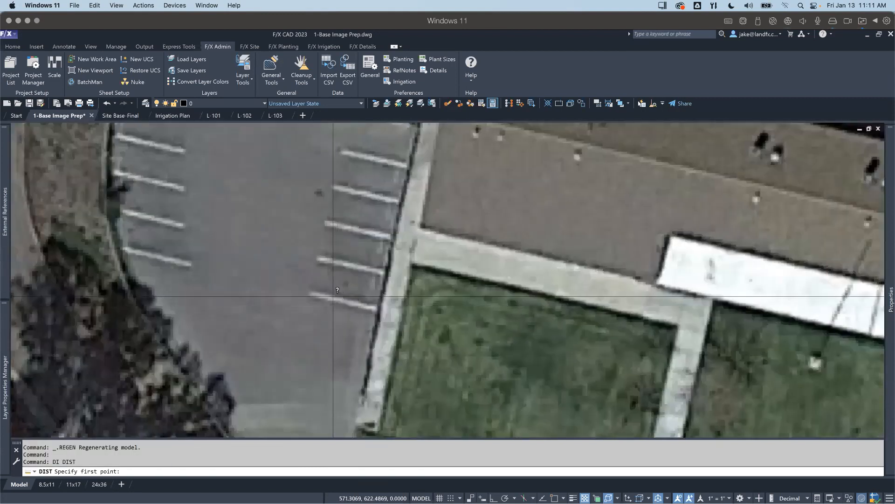
{"action": "left_click", "coordinate": [333, 297]}
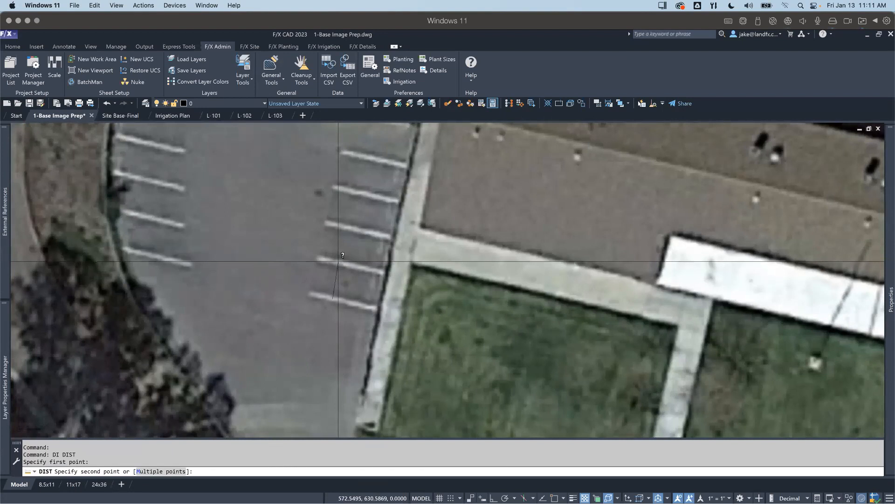
{"action": "left_click", "coordinate": [339, 261]}
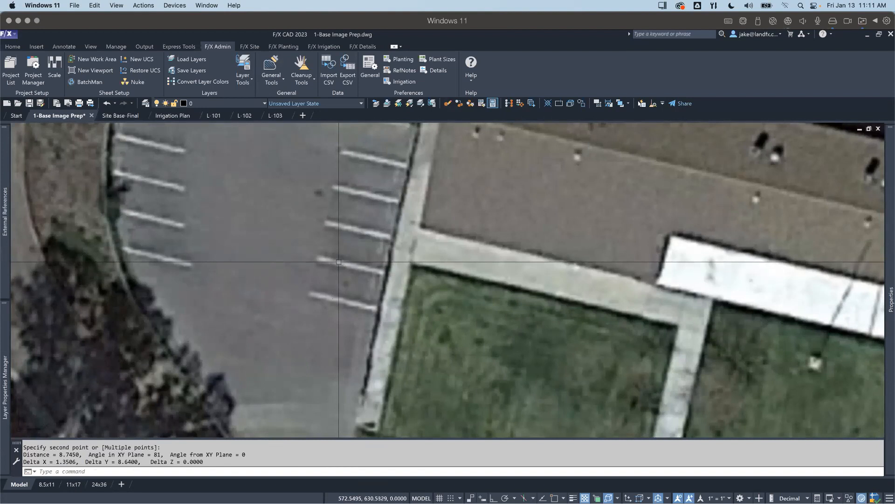
Step: Measure the length of the image's 200 ft scale bar from end to end to verify the scaling
{"action": "scroll", "coordinate": [362, 262], "scroll_direction": "down", "scroll_amount": 5}
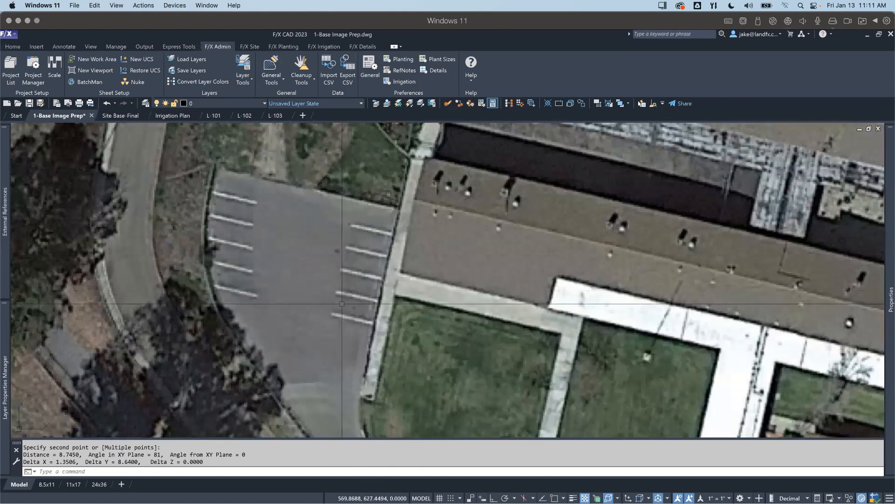
{"action": "middle_click_drag", "start_coordinate": [337, 339], "coordinate": [331, 252]}
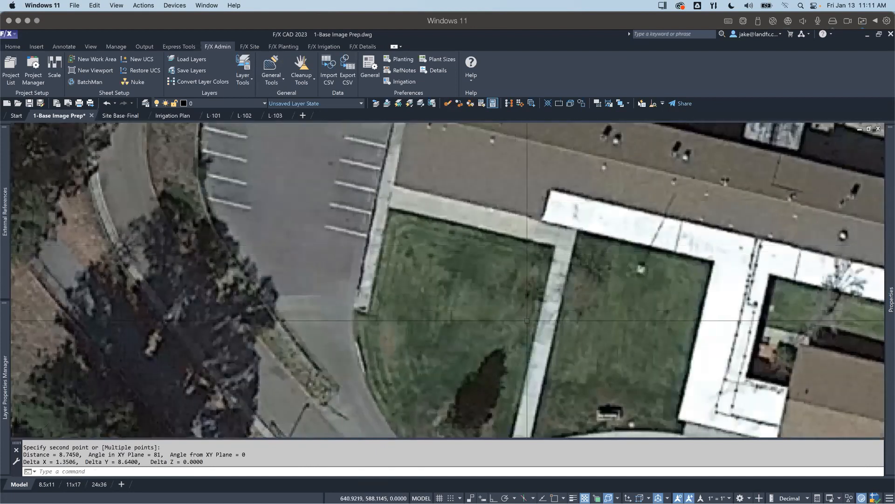
{"action": "scroll", "coordinate": [525, 322], "scroll_direction": "down", "scroll_amount": 2}
{"action": "scroll", "coordinate": [525, 321], "scroll_direction": "down", "scroll_amount": 3}
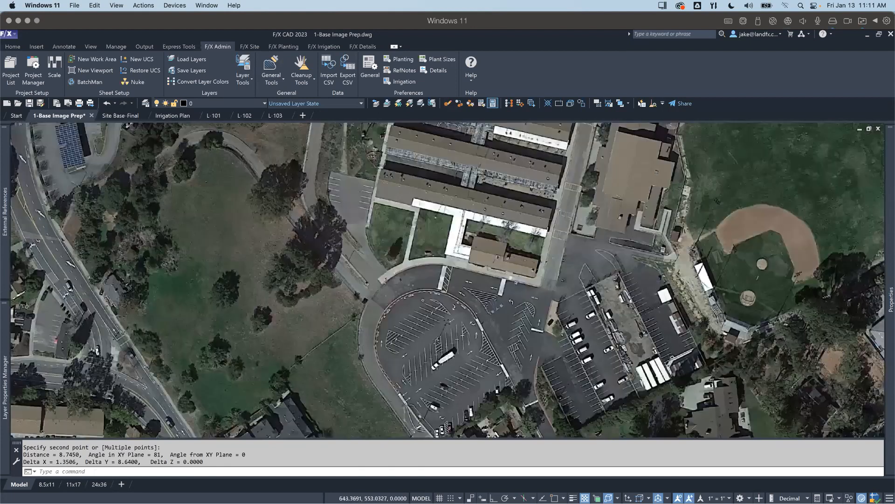
{"action": "scroll", "coordinate": [494, 301], "scroll_direction": "down", "scroll_amount": 4}
{"action": "scroll", "coordinate": [613, 386], "scroll_direction": "up", "scroll_amount": 2}
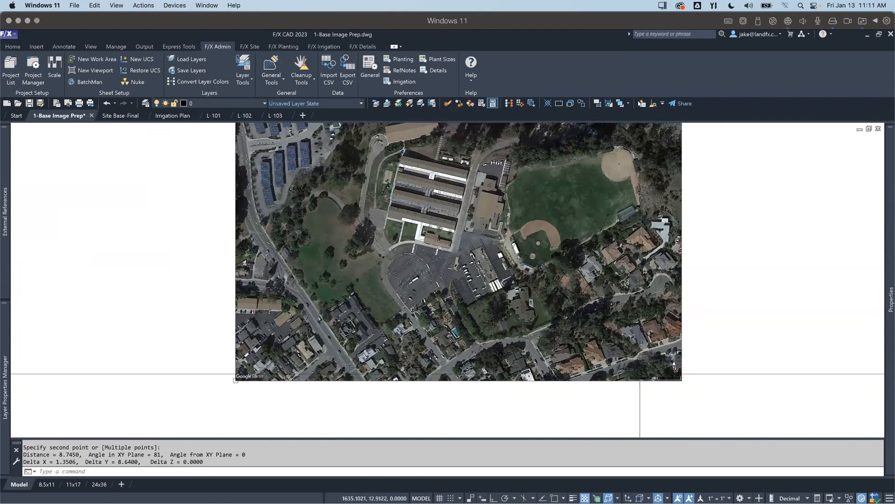
{"action": "scroll", "coordinate": [662, 373], "scroll_direction": "up", "scroll_amount": 10}
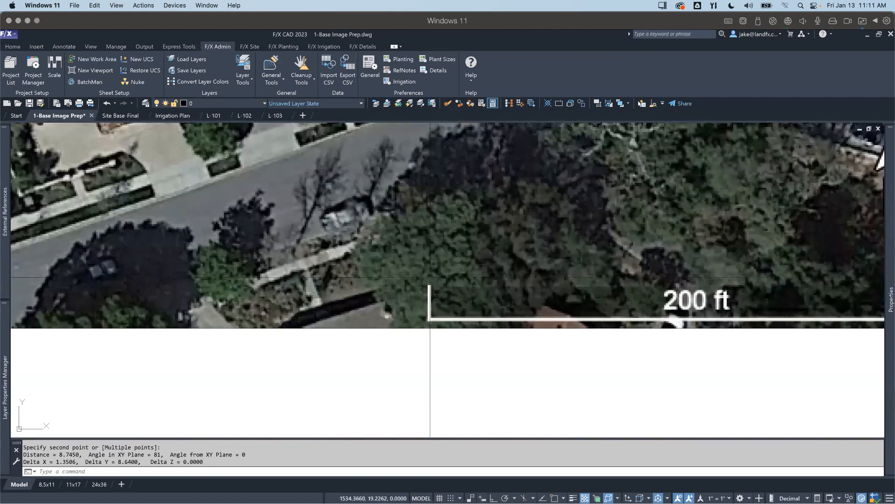
{"action": "key", "text": "Return"}
{"action": "left_click", "coordinate": [429, 285]}
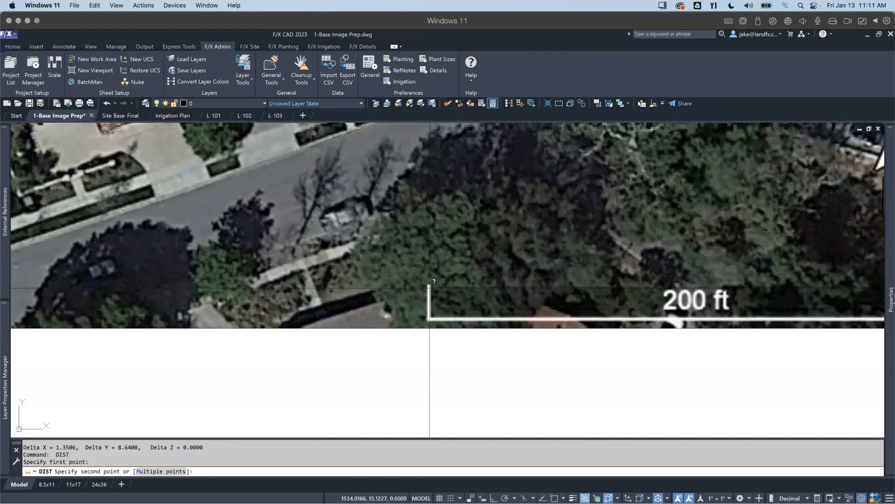
{"action": "middle_click_drag", "start_coordinate": [702, 311], "coordinate": [552, 316]}
{"action": "scroll", "coordinate": [700, 293], "scroll_direction": "up", "scroll_amount": 4}
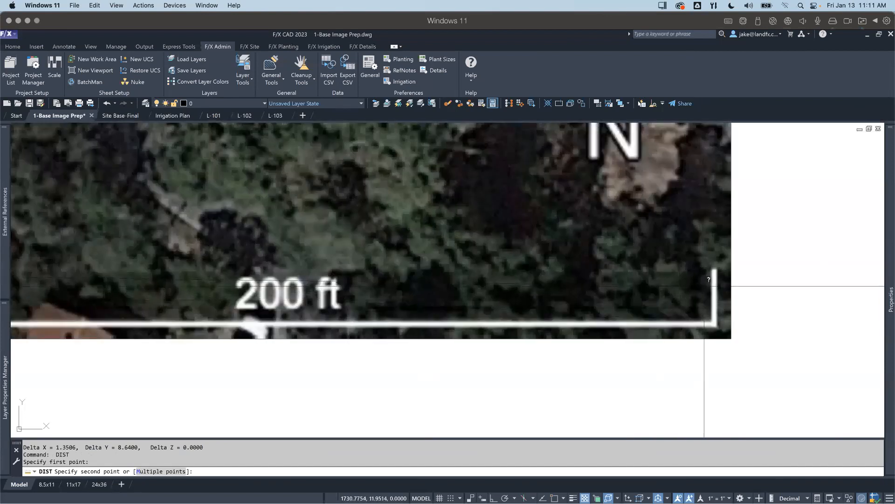
{"action": "left_click", "coordinate": [714, 279]}
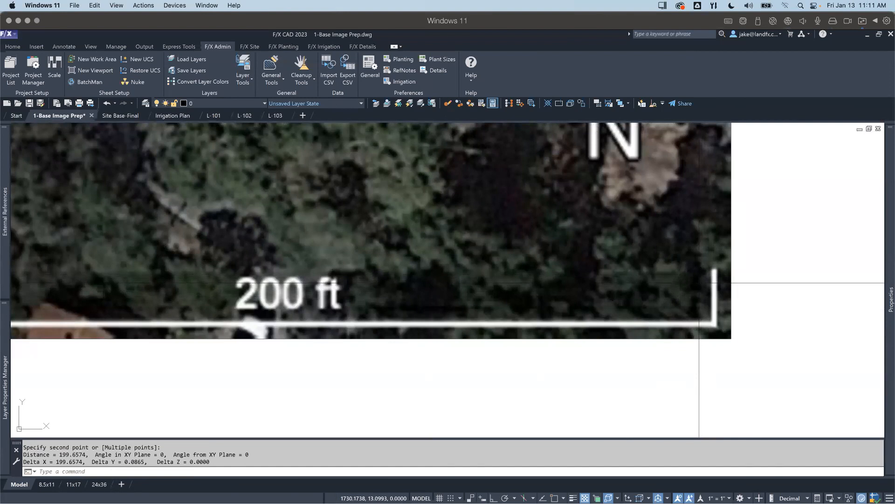
{"action": "scroll", "coordinate": [534, 305], "scroll_direction": "down", "scroll_amount": 6}
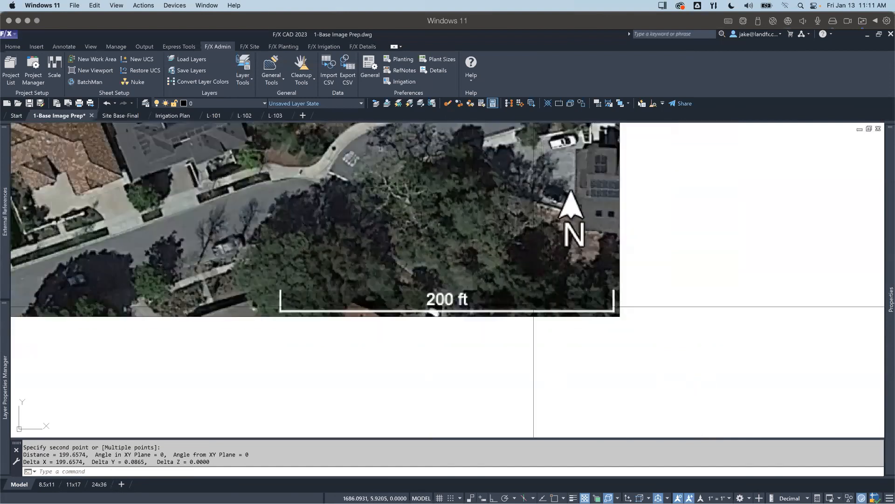
{"action": "mouse_move", "coordinate": [291, 322]}
{"action": "middle_mouse_down"}
{"action": "mouse_move", "coordinate": [369, 363]}
{"action": "mouse_move", "coordinate": [488, 405]}
{"action": "middle_mouse_up"}
{"action": "scroll", "coordinate": [470, 390], "scroll_direction": "down", "scroll_amount": 5}
{"action": "middle_click_drag", "start_coordinate": [297, 329], "coordinate": [336, 333]}
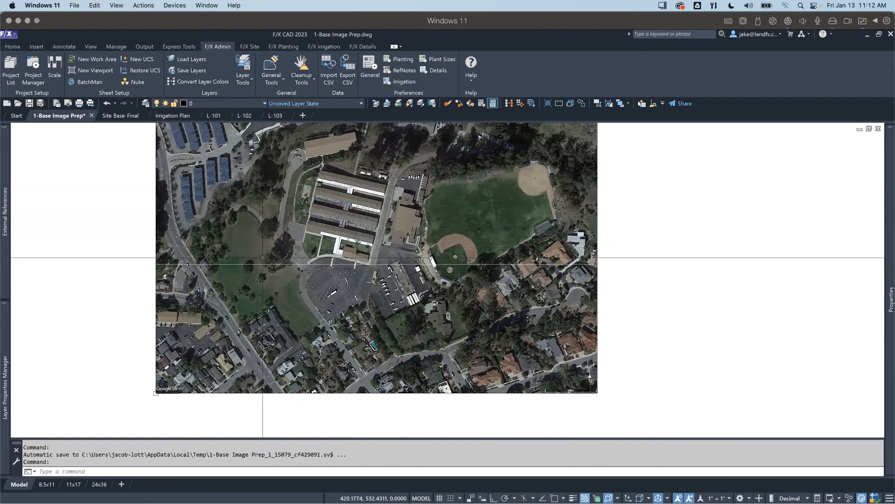
{"action": "scroll", "coordinate": [275, 251], "scroll_direction": "down", "scroll_amount": 2}
{"action": "middle_click_drag", "start_coordinate": [275, 251], "coordinate": [280, 265]}
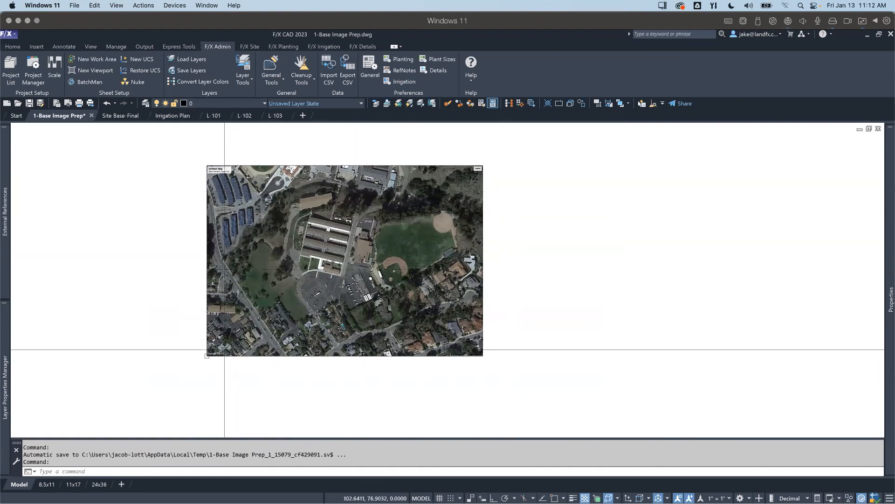
{"action": "left_click", "coordinate": [248, 355]}
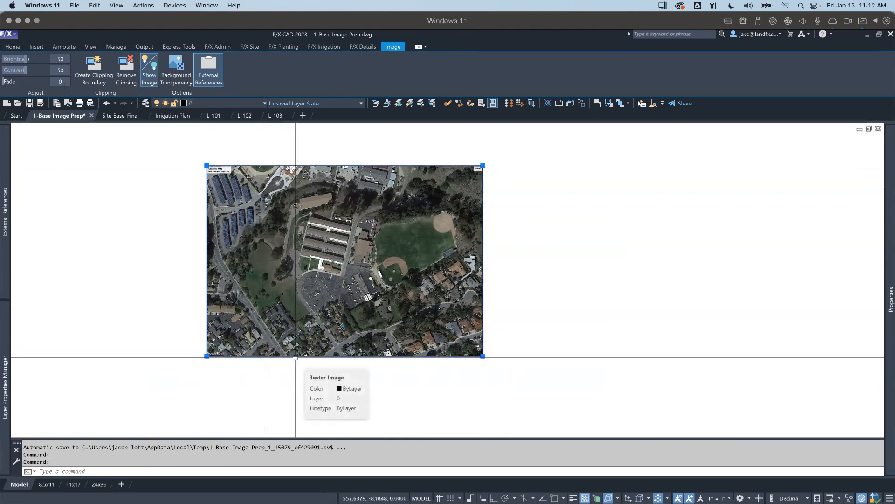
{"action": "key", "text": "Escape"}
{"action": "middle_click_drag", "start_coordinate": [243, 272], "coordinate": [307, 296]}
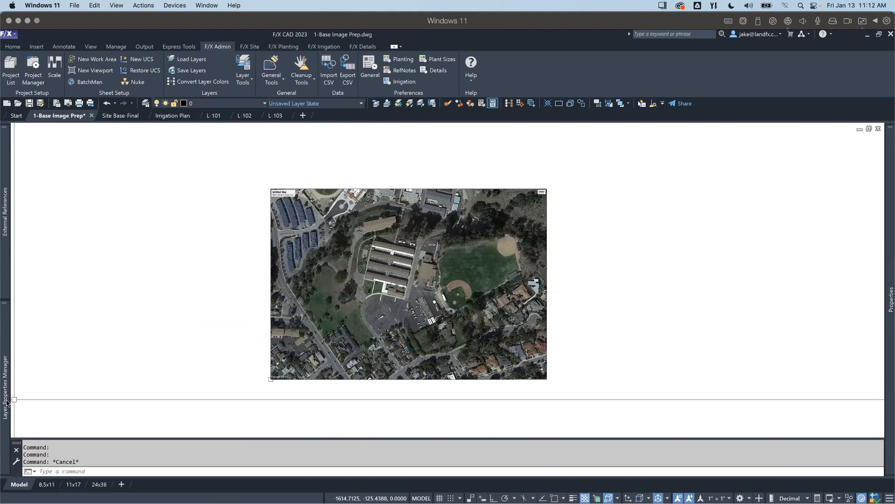
Step: Load the SITE_BASE layer state from the PLANS group and look through the loaded layers
{"action": "mouse_move", "coordinate": [7, 401]}
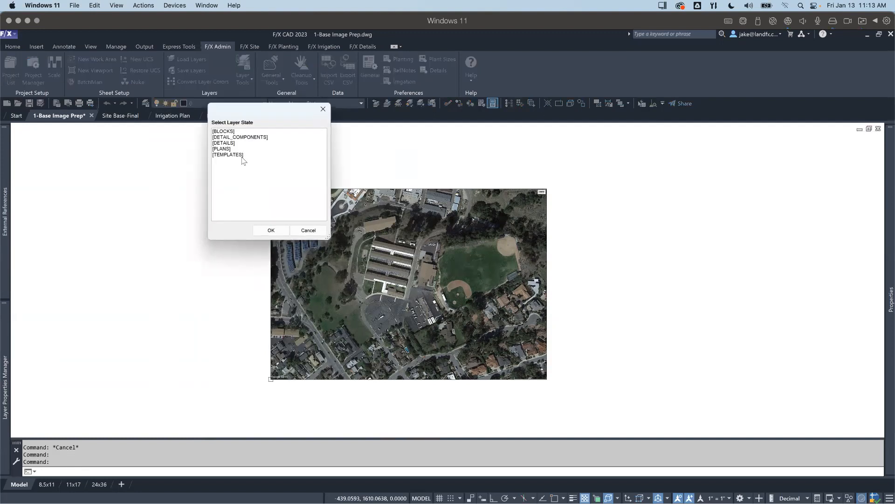
{"action": "double_click", "coordinate": [224, 149]}
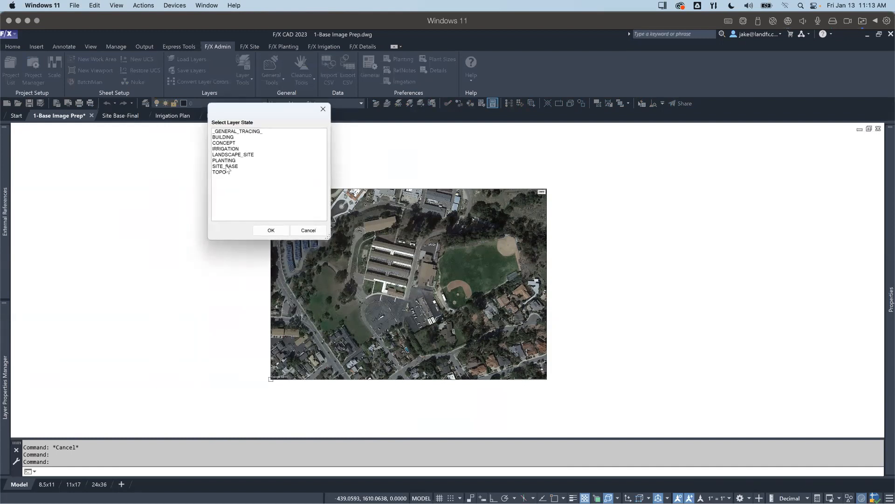
{"action": "double_click", "coordinate": [225, 166]}
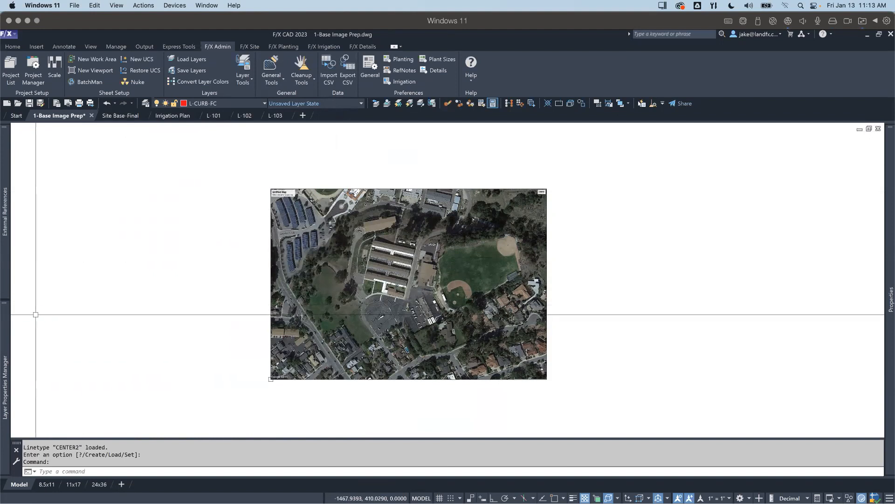
{"action": "mouse_move", "coordinate": [5, 321]}
{"action": "scroll", "coordinate": [143, 259], "scroll_direction": "down", "scroll_amount": 4}
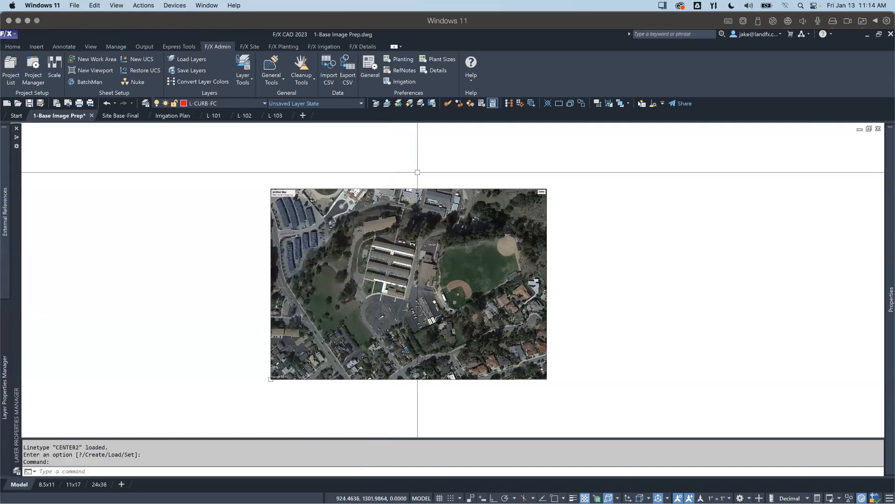
{"action": "left_click", "coordinate": [194, 72]}
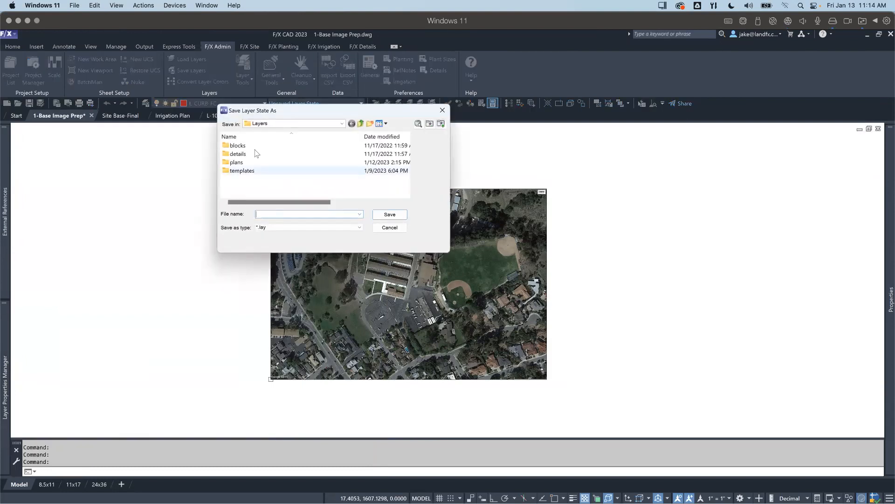
{"action": "left_click", "coordinate": [390, 227]}
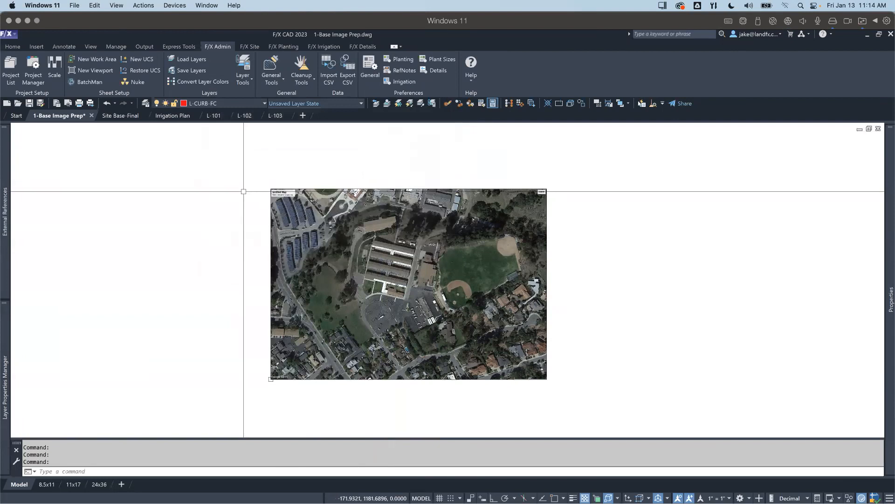
Step: Make layer 0 current and purge the unused layers from the drawing
{"action": "left_click", "coordinate": [242, 103]}
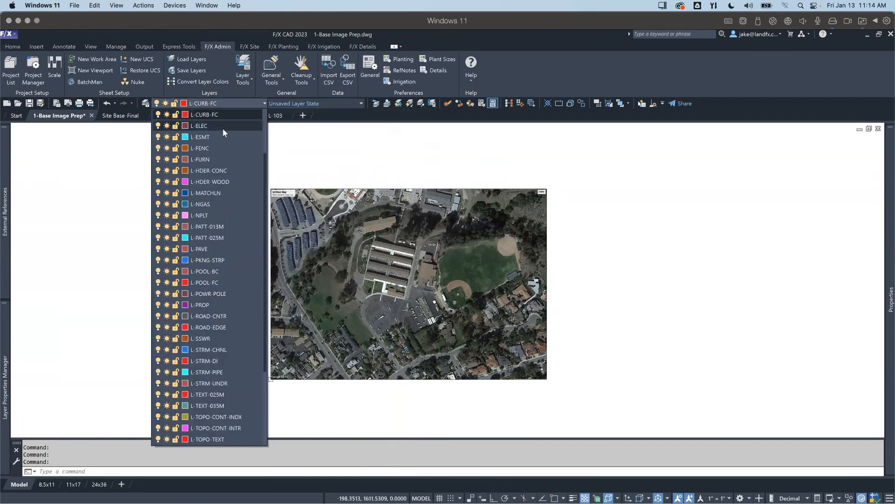
{"action": "scroll", "coordinate": [222, 192], "scroll_direction": "up", "scroll_amount": 3}
{"action": "left_click", "coordinate": [208, 114]}
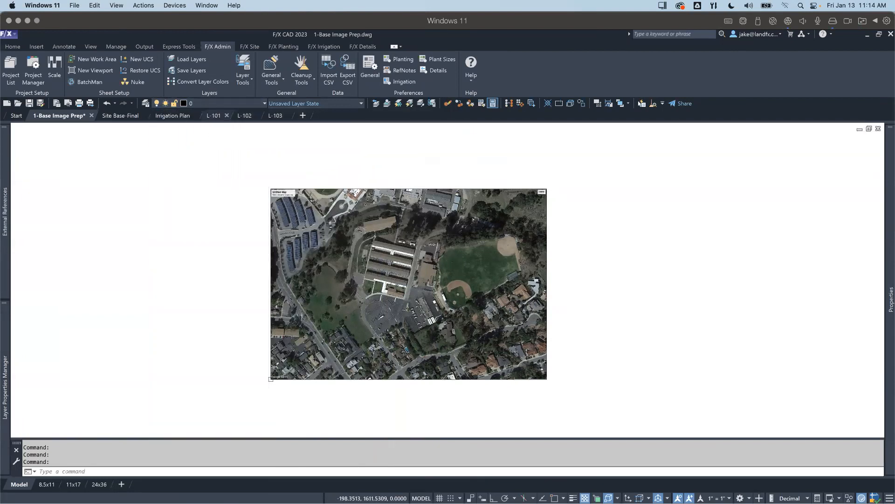
{"action": "type", "text": "prg"}
{"action": "key", "text": "Return"}
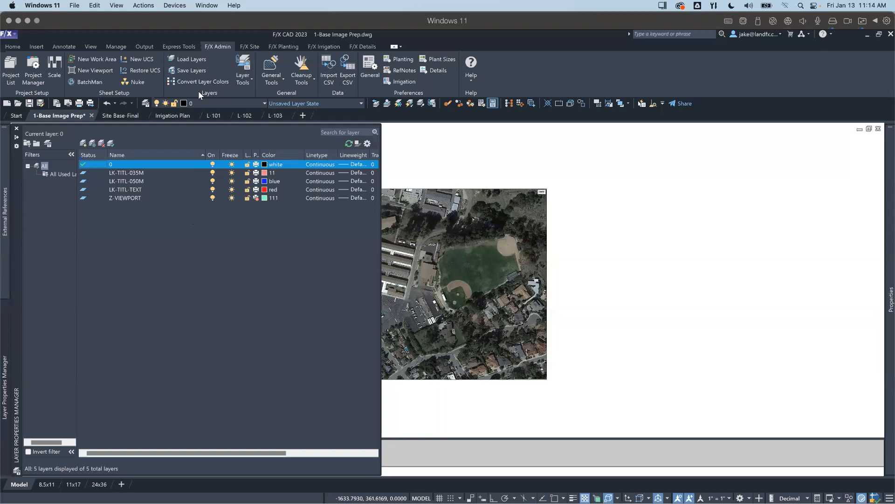
Step: Load the _GENERAL_TRACING_ layer state from the PLANS group and check its layers in the layer list
{"action": "left_click", "coordinate": [194, 59]}
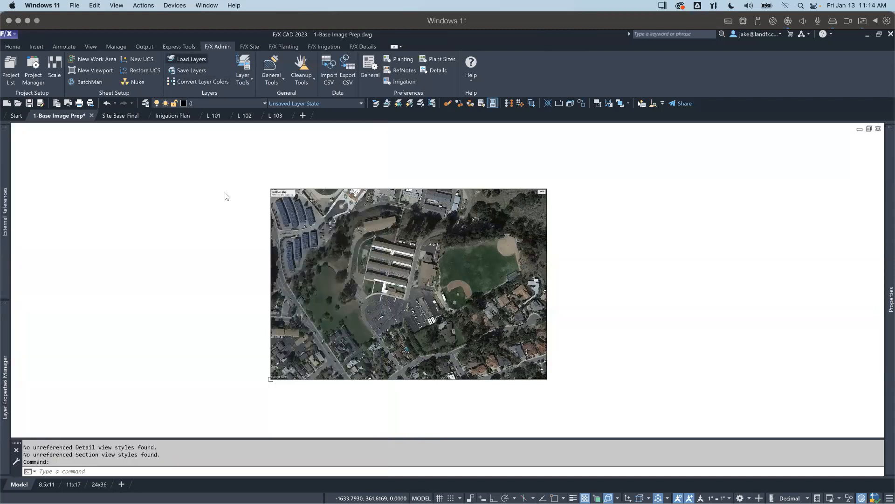
{"action": "double_click", "coordinate": [228, 149]}
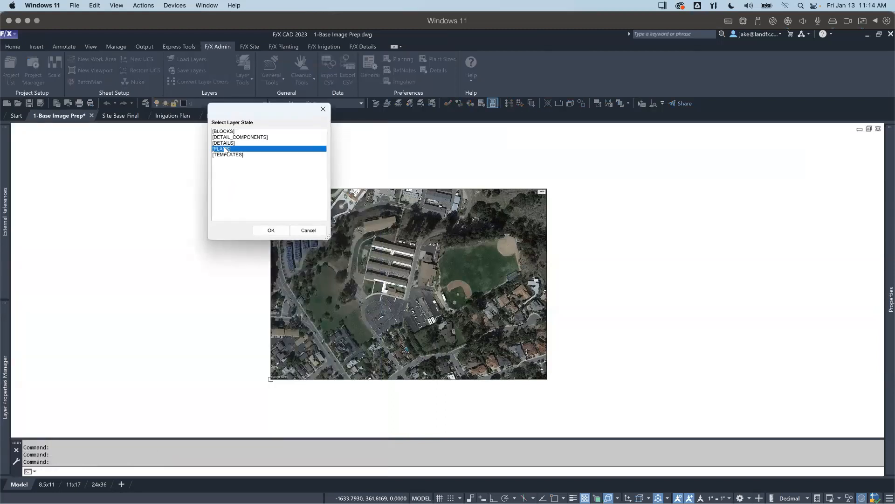
{"action": "left_click", "coordinate": [232, 132]}
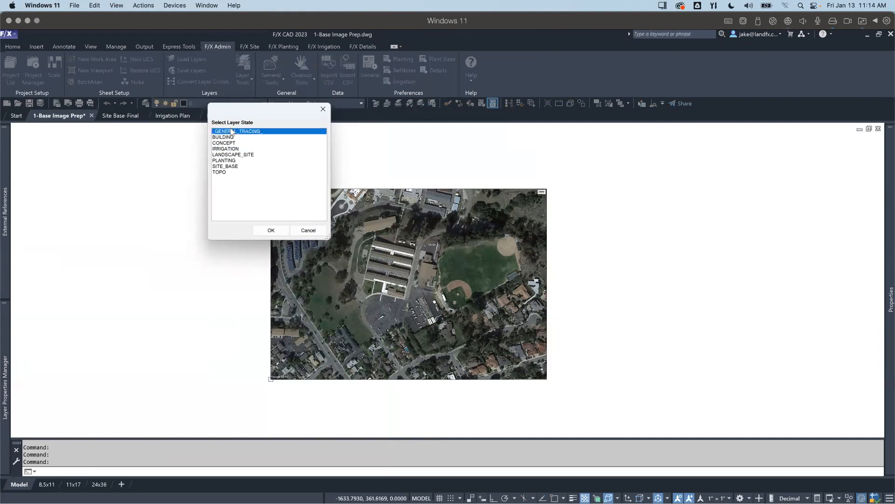
{"action": "left_click", "coordinate": [268, 231]}
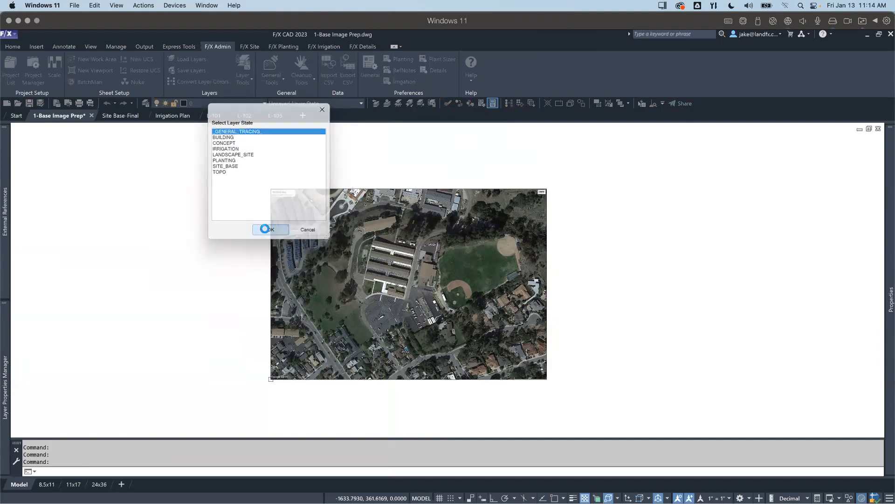
{"action": "mouse_move", "coordinate": [6, 345]}
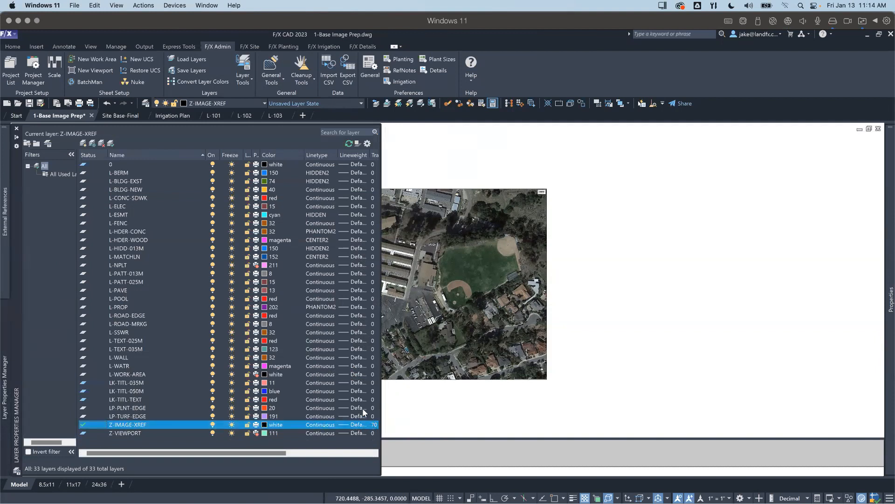
{"action": "left_click", "coordinate": [474, 380]}
{"action": "key", "text": "Escape"}
{"action": "key", "text": "Escape"}
{"action": "key", "text": "Escape"}
{"action": "key", "text": "Escape"}
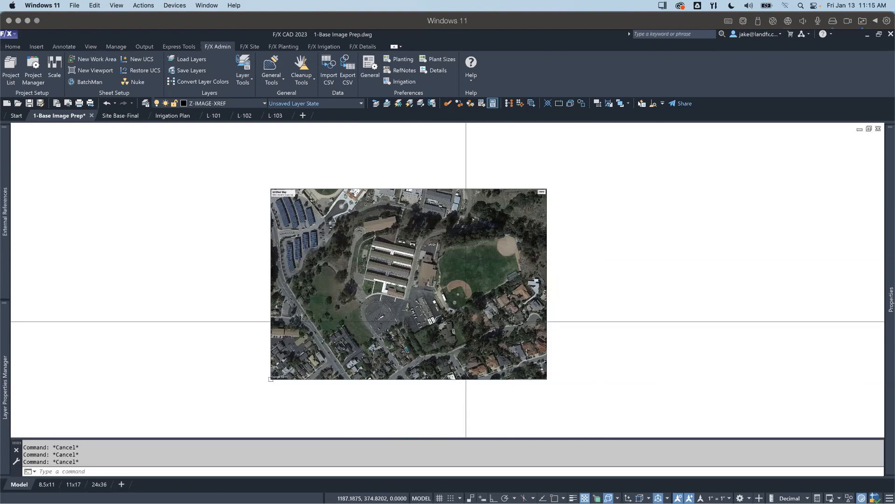
Step: Draw a four-point test polyline over the aerial image, beside the round parking lot, on the Z-IMAGE-XREF layer
{"action": "scroll", "coordinate": [349, 303], "scroll_direction": "up", "scroll_amount": 2}
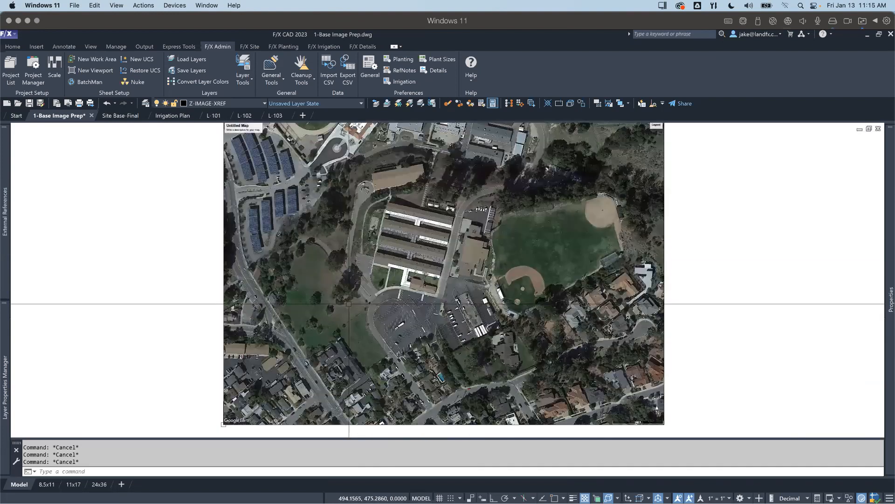
{"action": "middle_click_drag", "start_coordinate": [349, 304], "coordinate": [339, 271]}
{"action": "type", "text": "pl"}
{"action": "key", "text": "Return"}
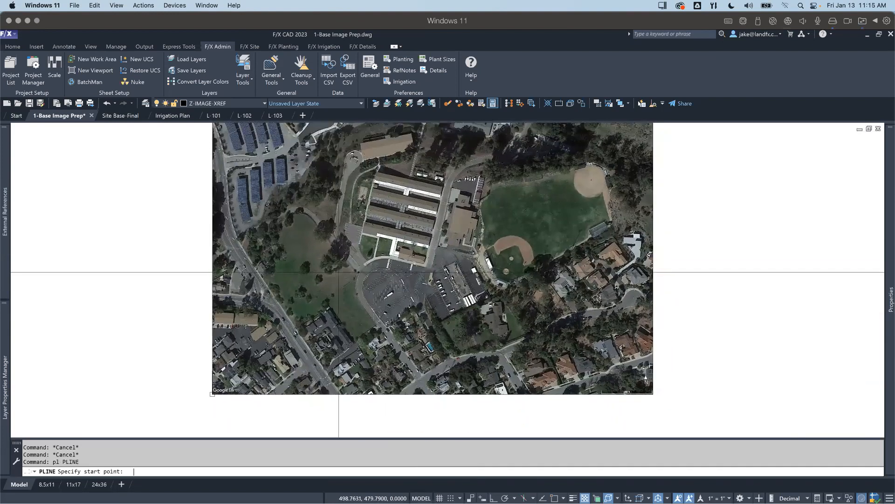
{"action": "scroll", "coordinate": [339, 271], "scroll_direction": "up", "scroll_amount": 3}
{"action": "scroll", "coordinate": [377, 288], "scroll_direction": "down", "scroll_amount": 2}
{"action": "left_click", "coordinate": [377, 288]}
{"action": "scroll", "coordinate": [376, 288], "scroll_direction": "up", "scroll_amount": 4}
{"action": "scroll", "coordinate": [355, 301], "scroll_direction": "down", "scroll_amount": 2}
{"action": "left_click", "coordinate": [353, 303]}
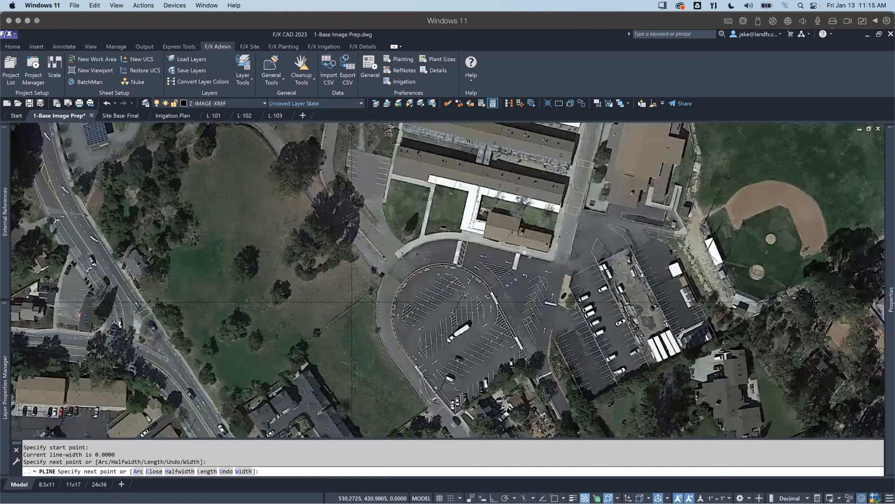
{"action": "middle_click_drag", "start_coordinate": [330, 286], "coordinate": [331, 311]}
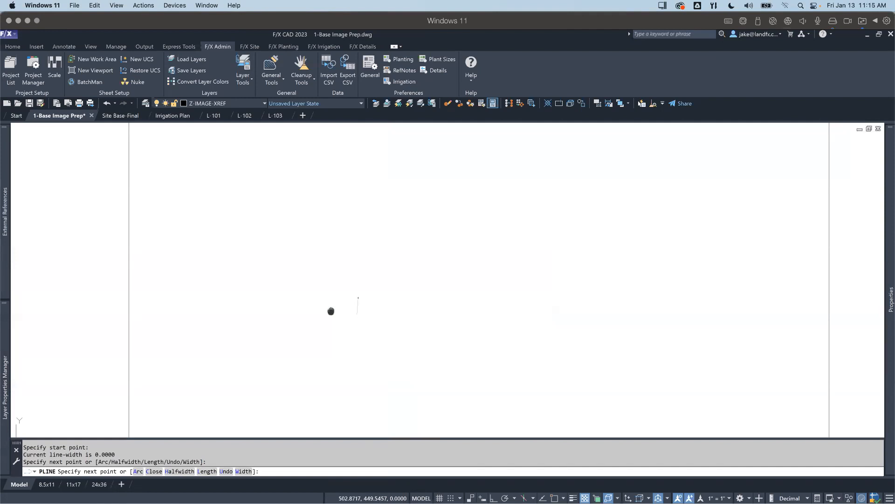
{"action": "scroll", "coordinate": [354, 335], "scroll_direction": "up", "scroll_amount": 3}
{"action": "scroll", "coordinate": [370, 354], "scroll_direction": "down", "scroll_amount": 2}
{"action": "left_click", "coordinate": [372, 357]}
{"action": "left_click", "coordinate": [390, 394]}
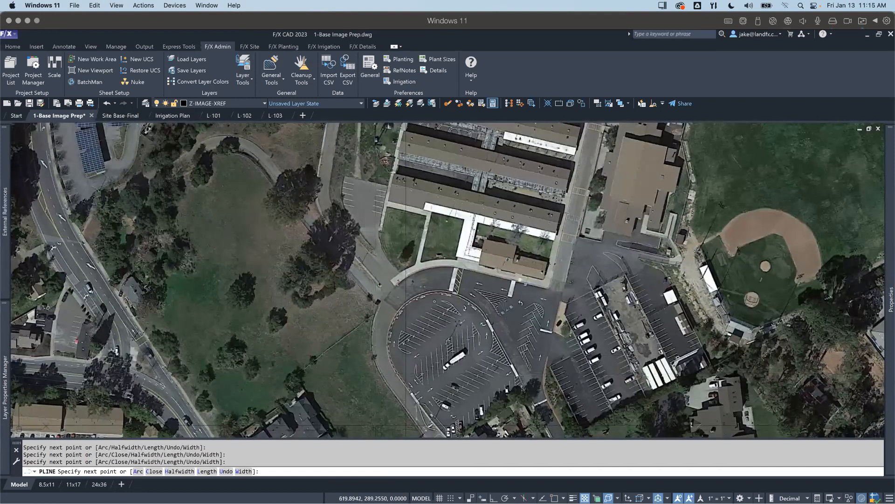
{"action": "scroll", "coordinate": [406, 424], "scroll_direction": "down", "scroll_amount": 2}
{"action": "middle_click_drag", "start_coordinate": [406, 425], "coordinate": [398, 366]}
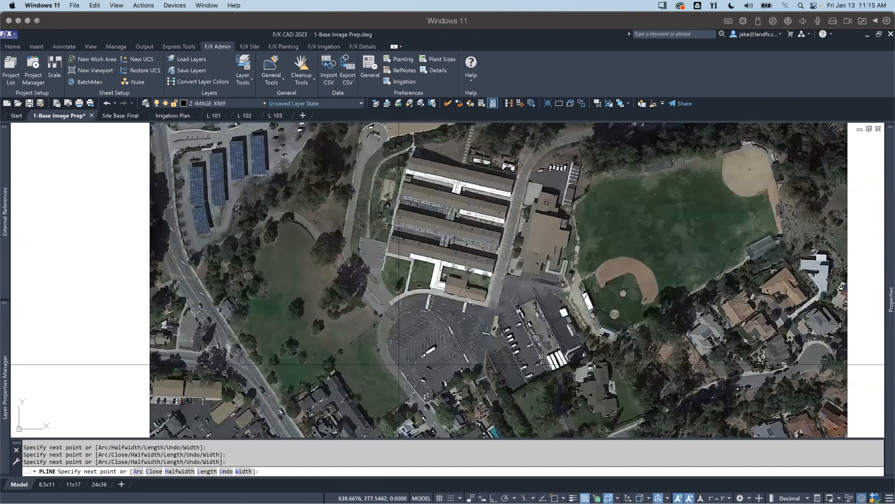
{"action": "scroll", "coordinate": [396, 368], "scroll_direction": "up", "scroll_amount": 4}
{"action": "scroll", "coordinate": [396, 388], "scroll_direction": "down", "scroll_amount": 3}
{"action": "scroll", "coordinate": [395, 368], "scroll_direction": "down", "scroll_amount": 3}
{"action": "key", "text": "Escape"}
{"action": "key", "text": "Escape"}
{"action": "key", "text": "Escape"}
{"action": "key", "text": "Escape"}
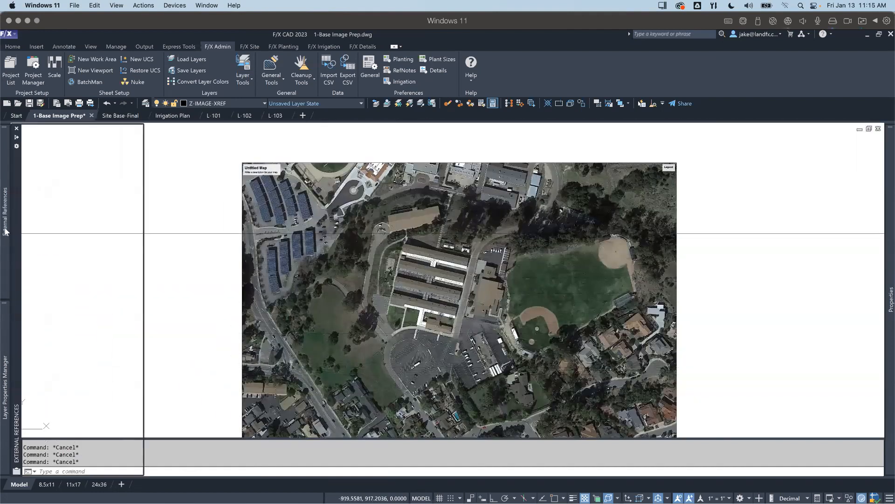
Step: Detach the School GE Image Base reference from the drawing
{"action": "mouse_move", "coordinate": [4, 231]}
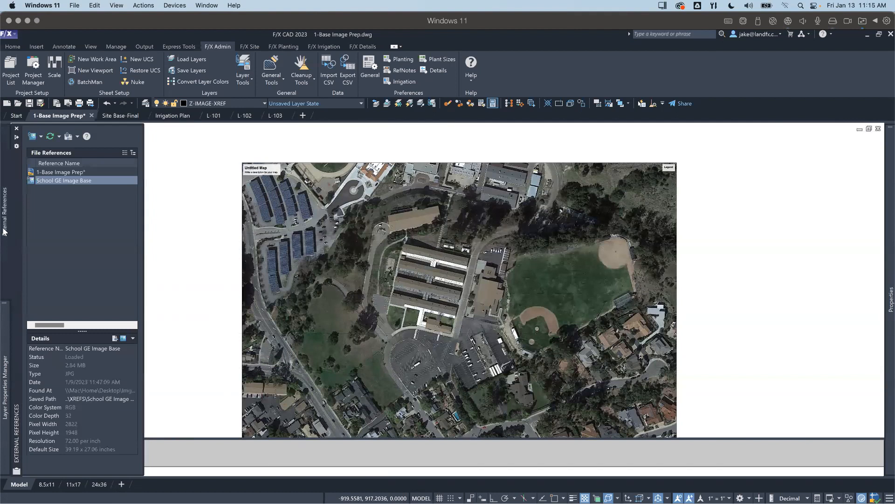
{"action": "right_click", "coordinate": [45, 182]}
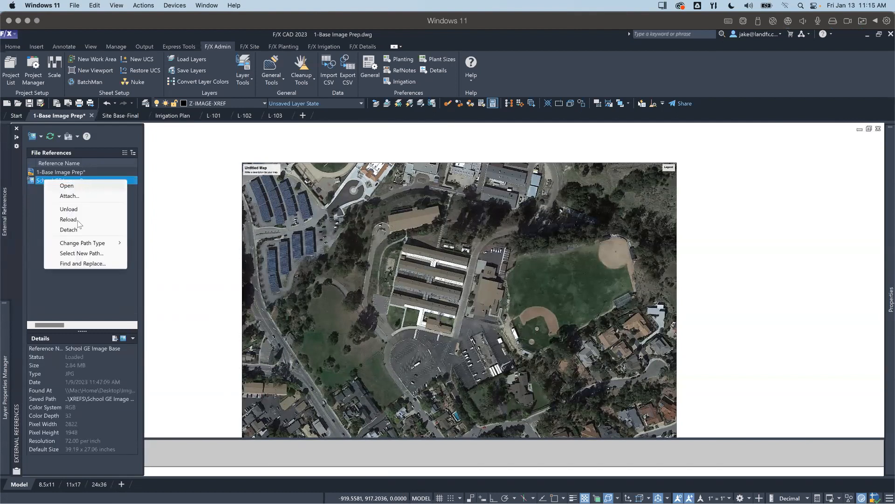
{"action": "left_click", "coordinate": [69, 229]}
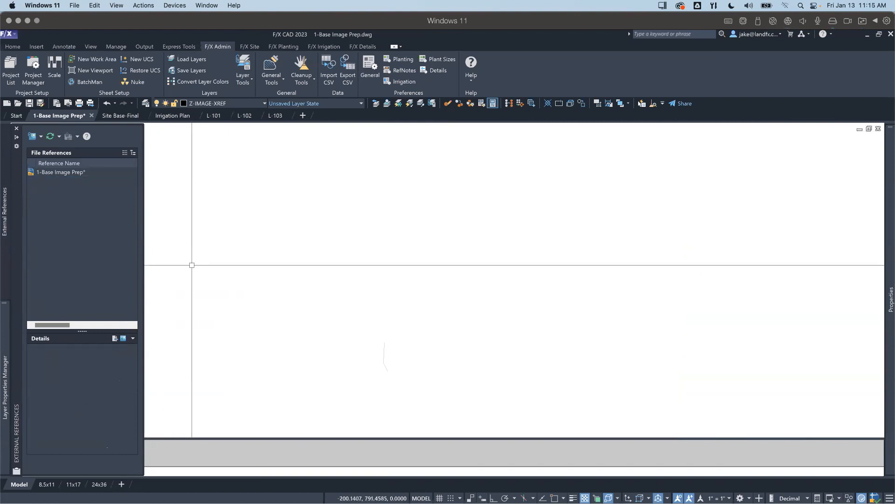
Step: Erase the test polyline left over in the drawing
{"action": "left_click", "coordinate": [394, 381]}
{"action": "left_click", "coordinate": [370, 343]}
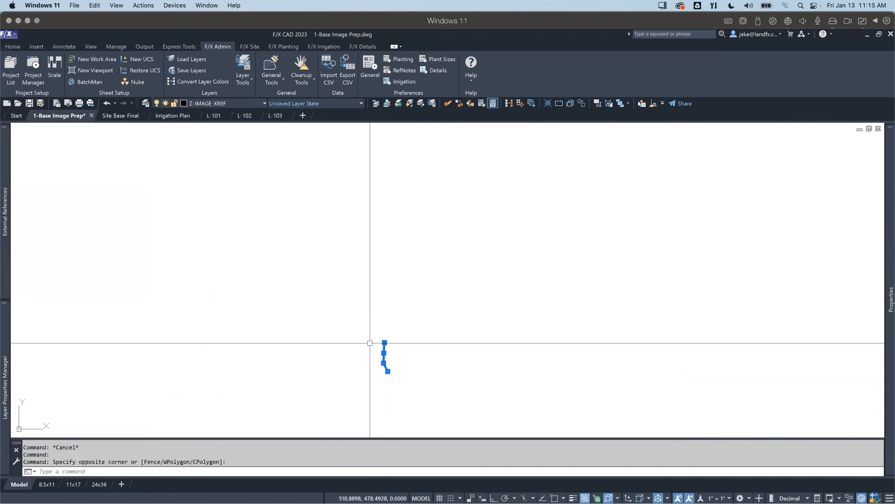
{"action": "type", "text": "e"}
{"action": "key", "text": "Return"}
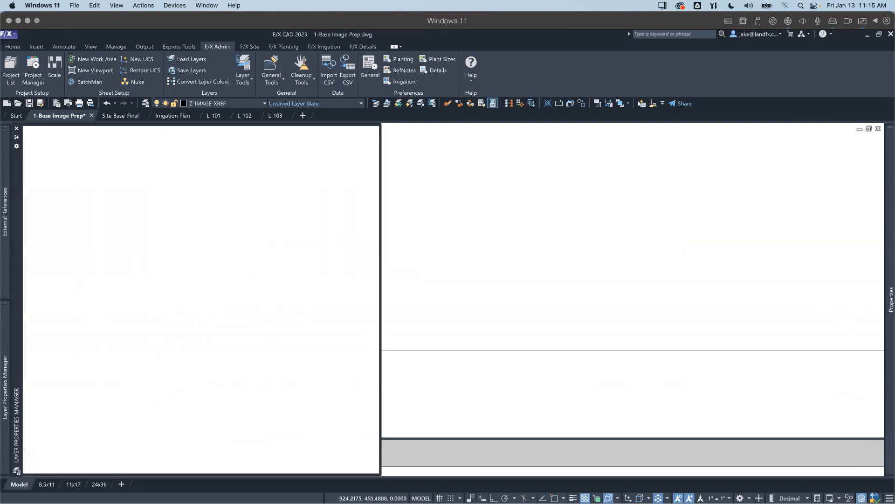
Step: Attach School GE Image Base.jpg from the XREFS folder with a relative path, insertion point 0,0,0, scale 1 and rotation 0
{"action": "mouse_move", "coordinate": [7, 247]}
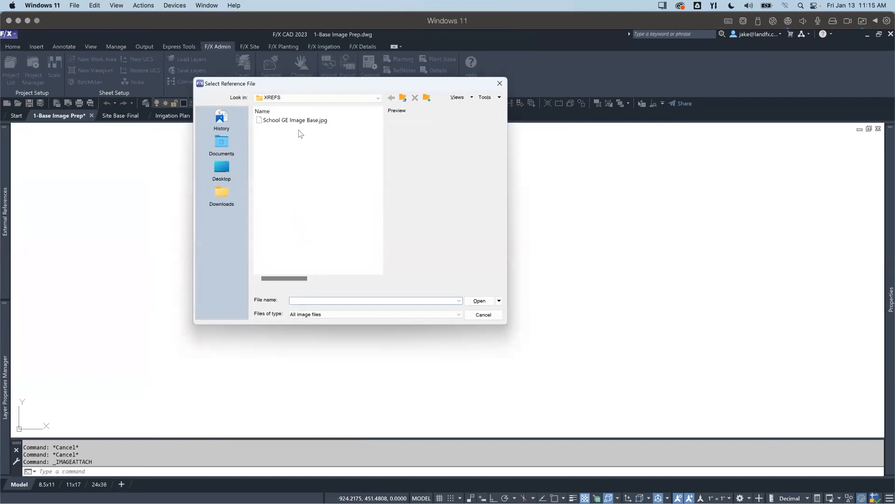
{"action": "double_click", "coordinate": [302, 120]}
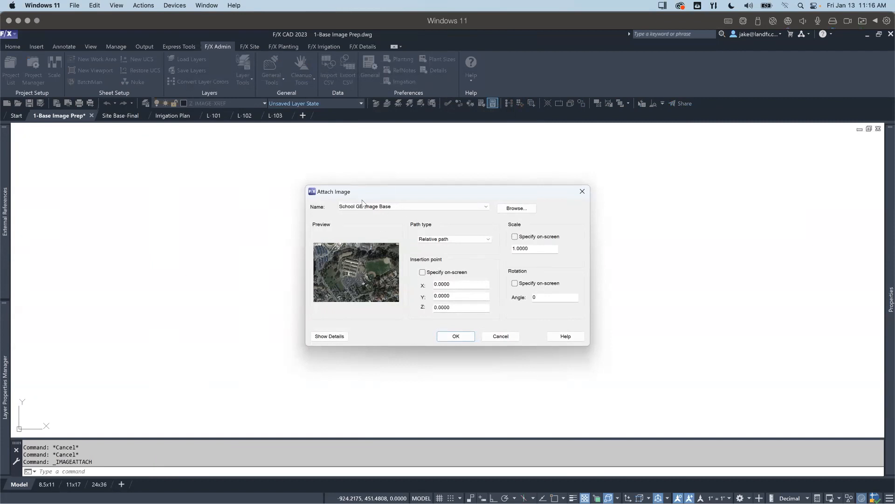
{"action": "left_click", "coordinate": [454, 337]}
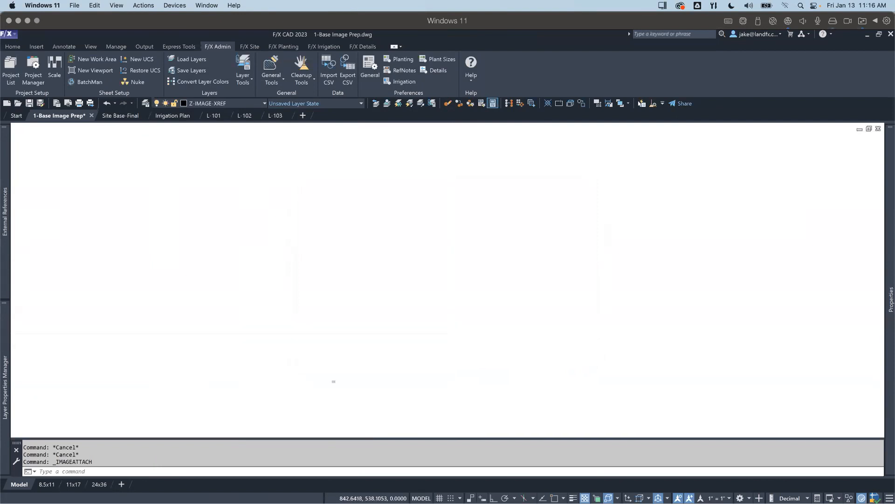
{"action": "middle_click", "coordinate": [453, 328]}
{"action": "middle_click", "coordinate": [452, 328]}
{"action": "scroll", "coordinate": [455, 326], "scroll_direction": "down", "scroll_amount": 3}
{"action": "middle_click_drag", "start_coordinate": [455, 326], "coordinate": [453, 316]}
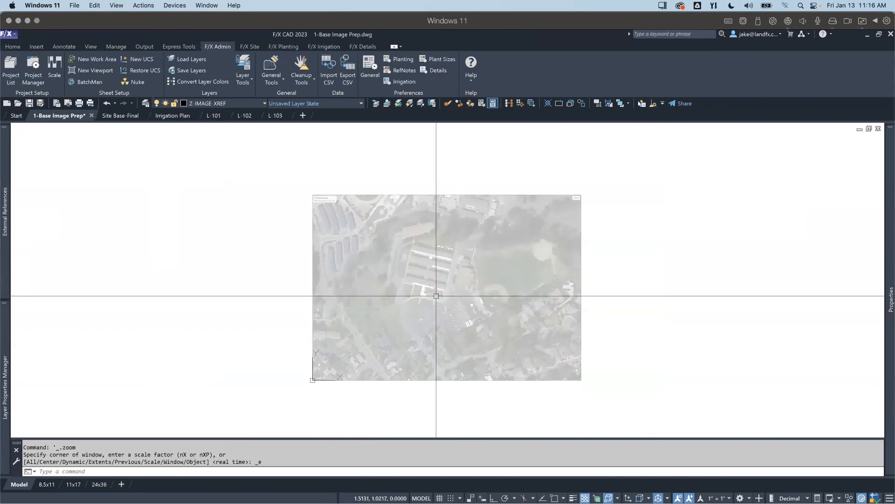
{"action": "scroll", "coordinate": [436, 296], "scroll_direction": "up", "scroll_amount": 2}
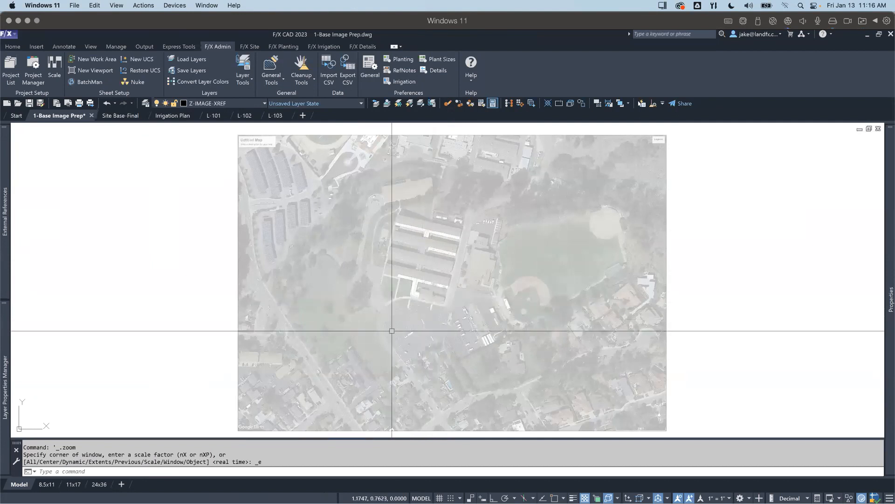
{"action": "middle_click_drag", "start_coordinate": [385, 345], "coordinate": [385, 342]}
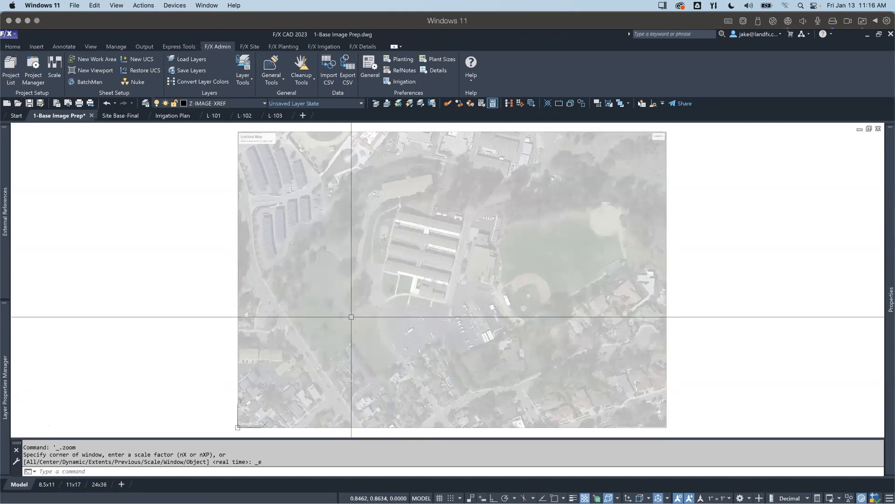
Step: Run FX_SCALEREFERENCE on the aerial image, taking both ends of its 200 ft scale bar as the reference distance
{"action": "left_click", "coordinate": [715, 395]}
{"action": "left_click", "coordinate": [669, 359]}
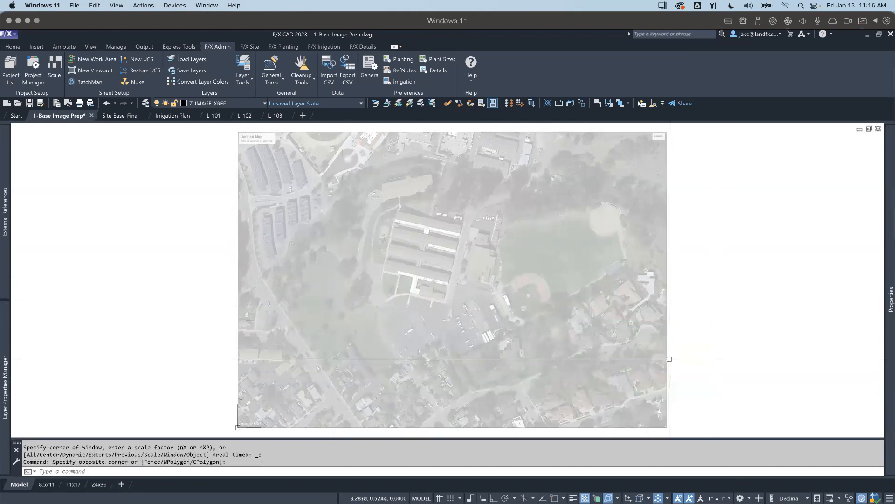
{"action": "type", "text": "sc"}
{"action": "key", "text": "BackSpace"}
{"action": "type", "text": "ere"}
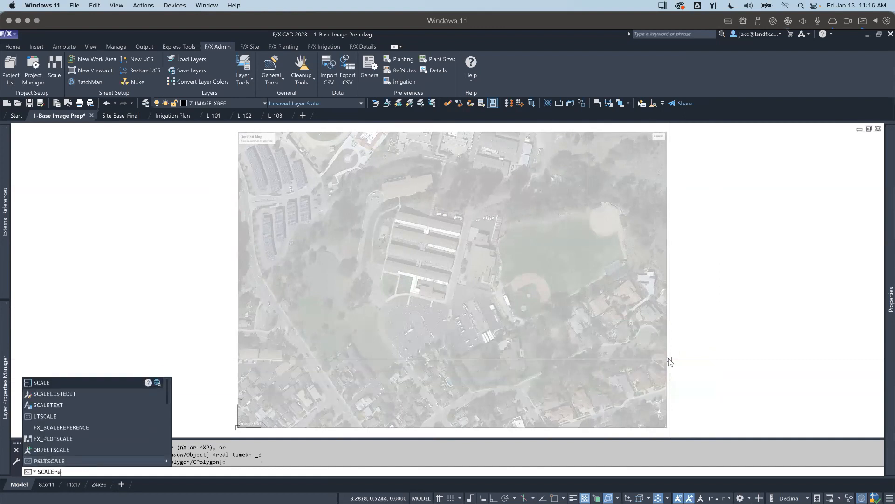
{"action": "key", "text": "Return"}
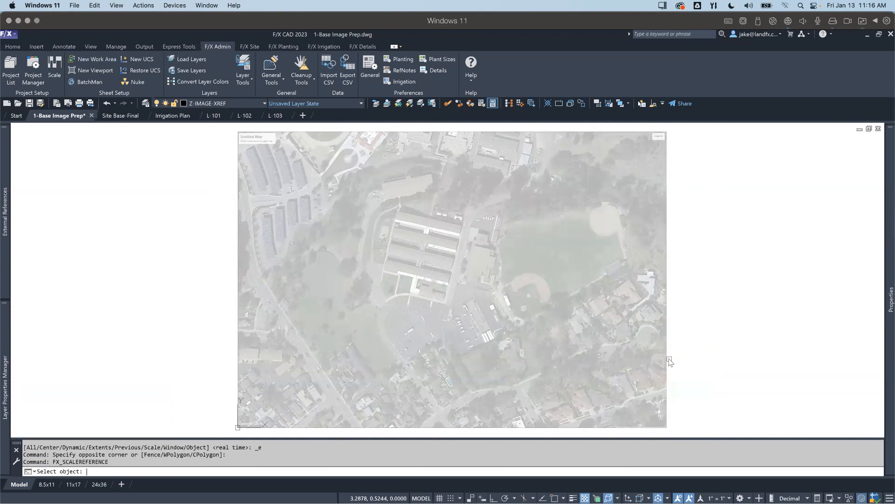
{"action": "left_click", "coordinate": [665, 362]}
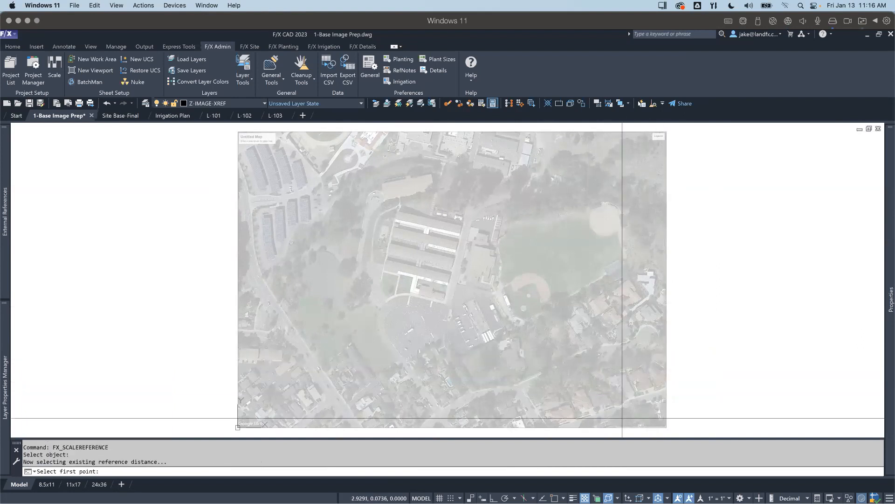
{"action": "scroll", "coordinate": [606, 376], "scroll_direction": "up", "scroll_amount": 6}
{"action": "scroll", "coordinate": [646, 374], "scroll_direction": "up", "scroll_amount": 4}
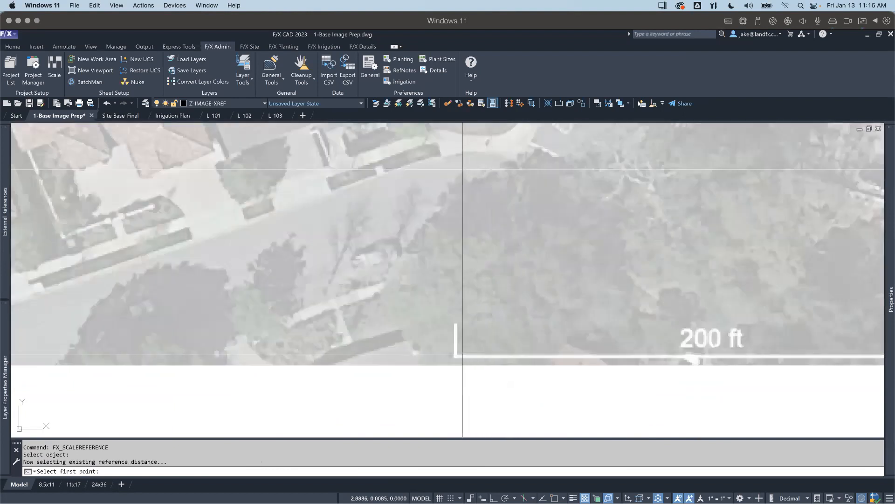
{"action": "left_click", "coordinate": [455, 355]}
{"action": "middle_click_drag", "start_coordinate": [750, 355], "coordinate": [530, 333]}
{"action": "scroll", "coordinate": [577, 344], "scroll_direction": "up", "scroll_amount": 5}
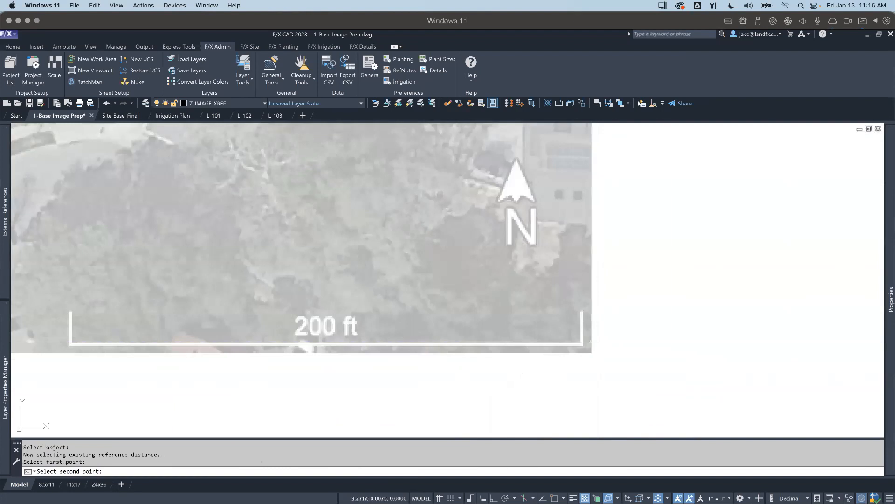
{"action": "scroll", "coordinate": [576, 344], "scroll_direction": "down", "scroll_amount": 1}
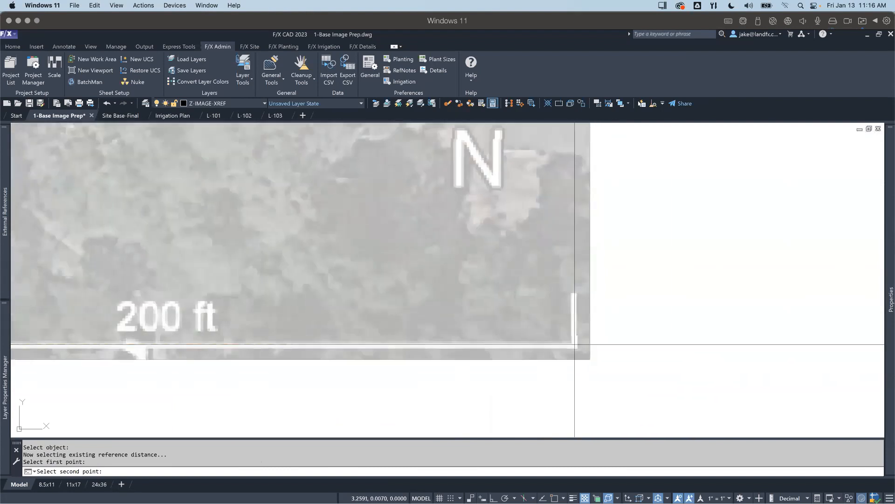
{"action": "left_click", "coordinate": [575, 344]}
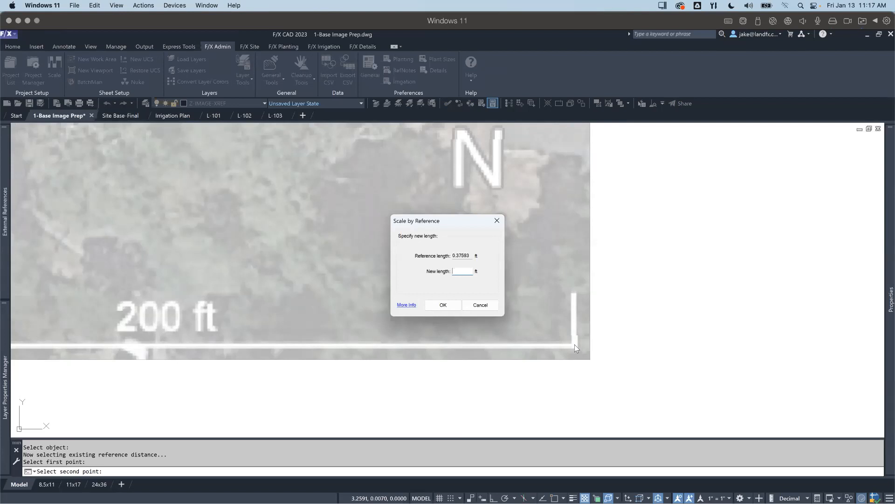
Step: Set the new length of the reference distance to 200 ft to scale the image
{"action": "type", "text": "200"}
{"action": "key", "text": "Return"}
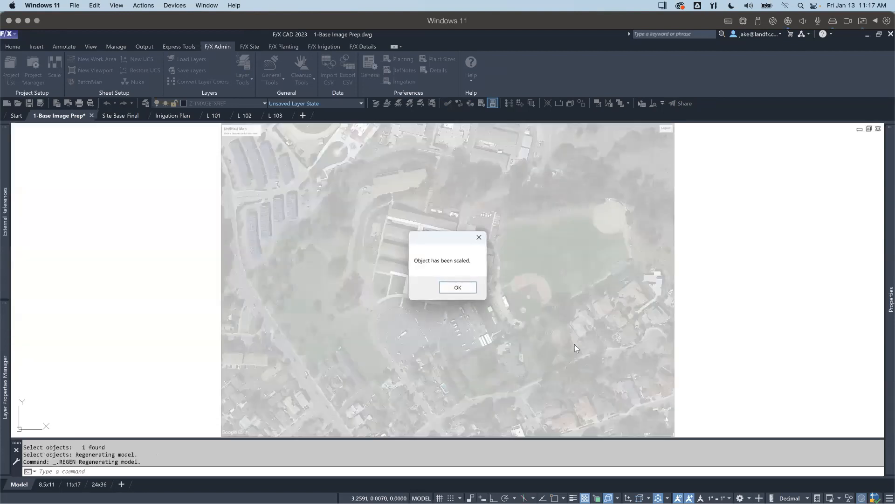
{"action": "left_click", "coordinate": [460, 286]}
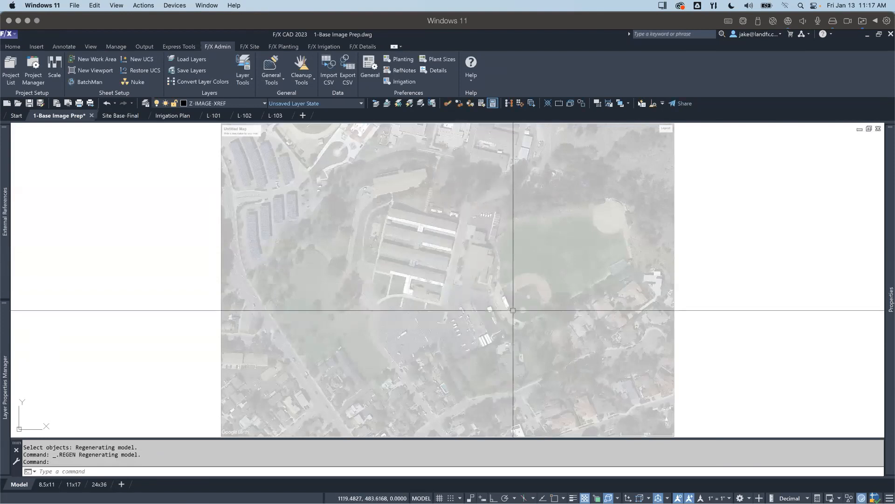
Step: Make L-ROAD-EDGE the current layer
{"action": "scroll", "coordinate": [415, 283], "scroll_direction": "down", "scroll_amount": 2}
{"action": "middle_click_drag", "start_coordinate": [414, 284], "coordinate": [402, 280]}
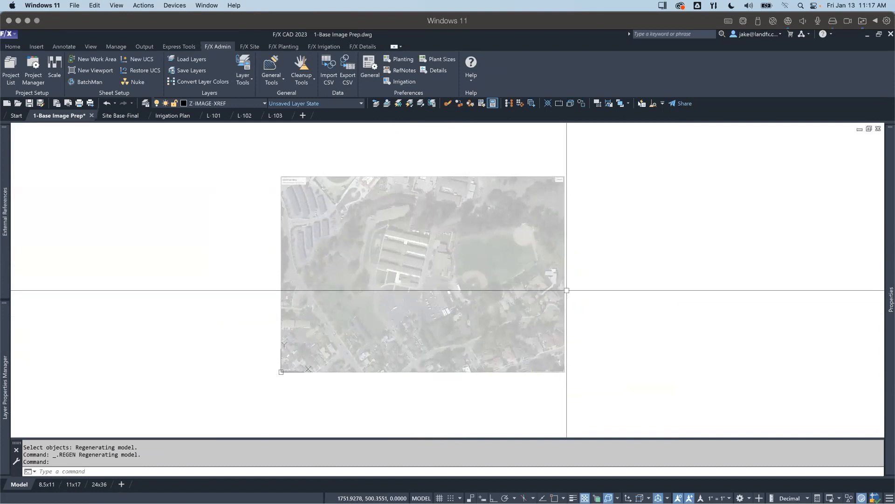
{"action": "scroll", "coordinate": [270, 123], "scroll_direction": "down", "scroll_amount": 2}
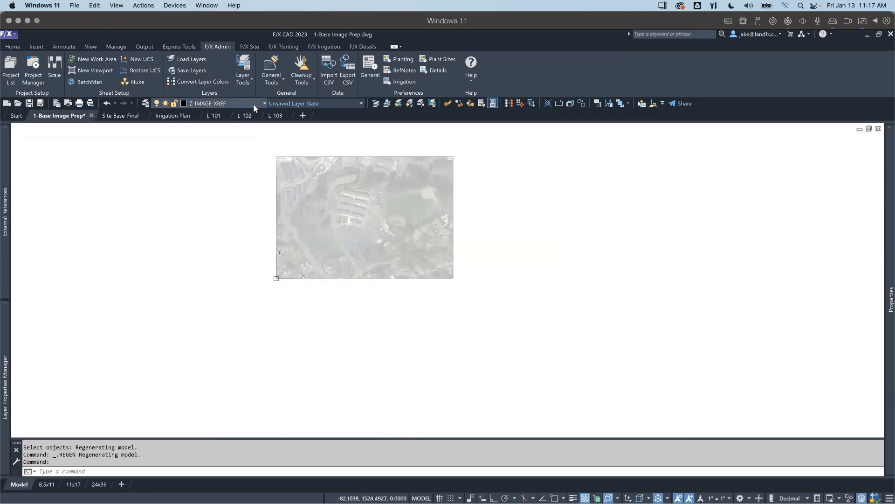
{"action": "left_click", "coordinate": [253, 104]}
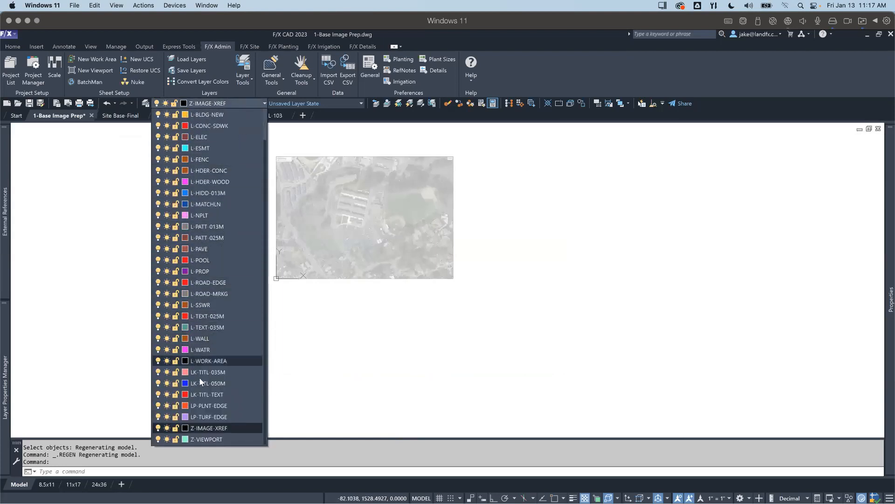
{"action": "scroll", "coordinate": [200, 306], "scroll_direction": "up", "scroll_amount": 1}
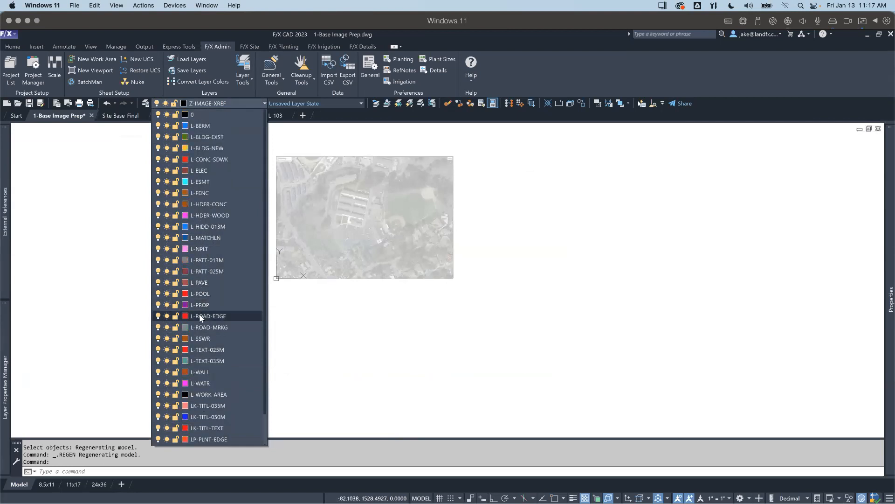
{"action": "left_click", "coordinate": [199, 313]}
Step: Examine the round parking lot, roads and school grounds on the scaled aerial image as features for tracing
{"action": "scroll", "coordinate": [342, 238], "scroll_direction": "up", "scroll_amount": 5}
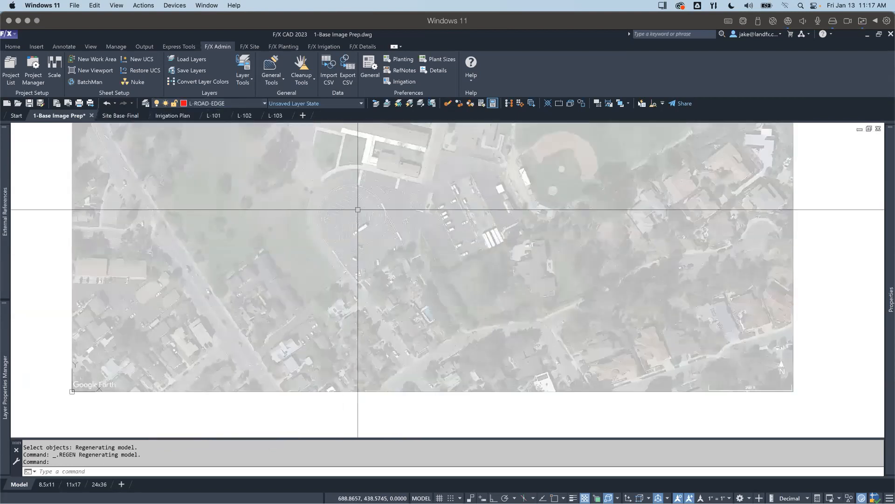
{"action": "scroll", "coordinate": [350, 244], "scroll_direction": "up", "scroll_amount": 3}
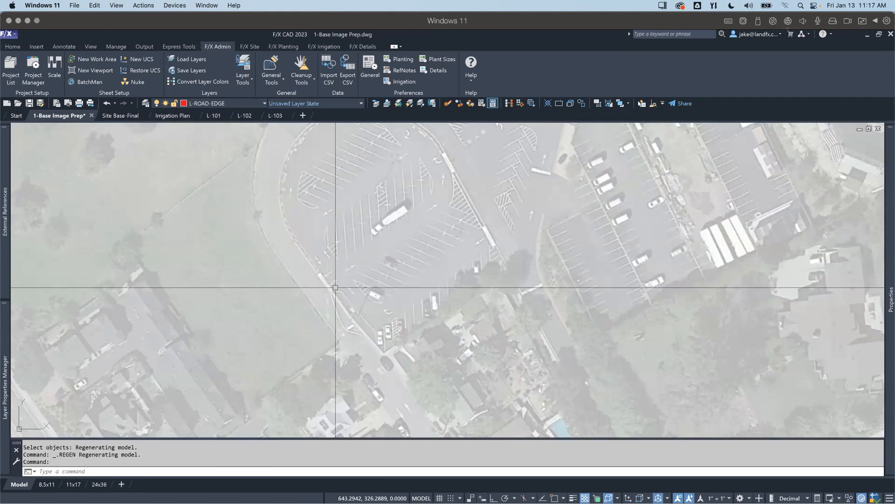
{"action": "scroll", "coordinate": [336, 287], "scroll_direction": "down", "scroll_amount": 5}
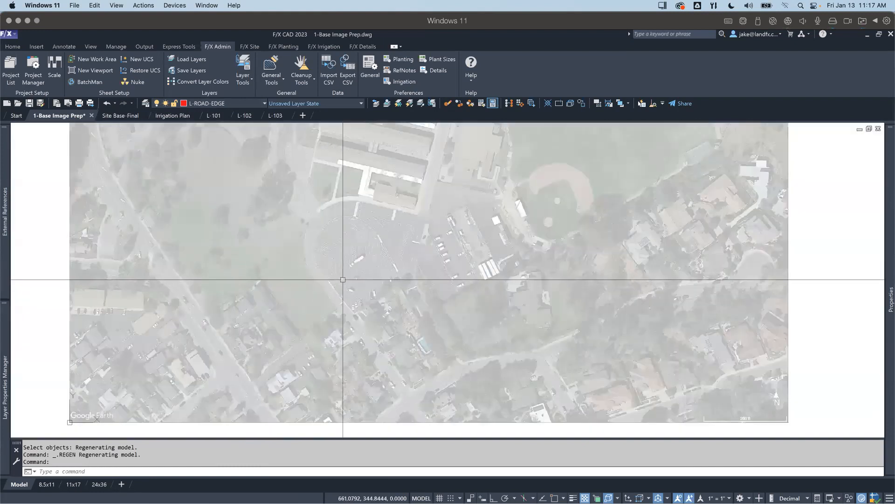
{"action": "scroll", "coordinate": [349, 270], "scroll_direction": "down", "scroll_amount": 2}
{"action": "middle_click_drag", "start_coordinate": [357, 260], "coordinate": [366, 332]}
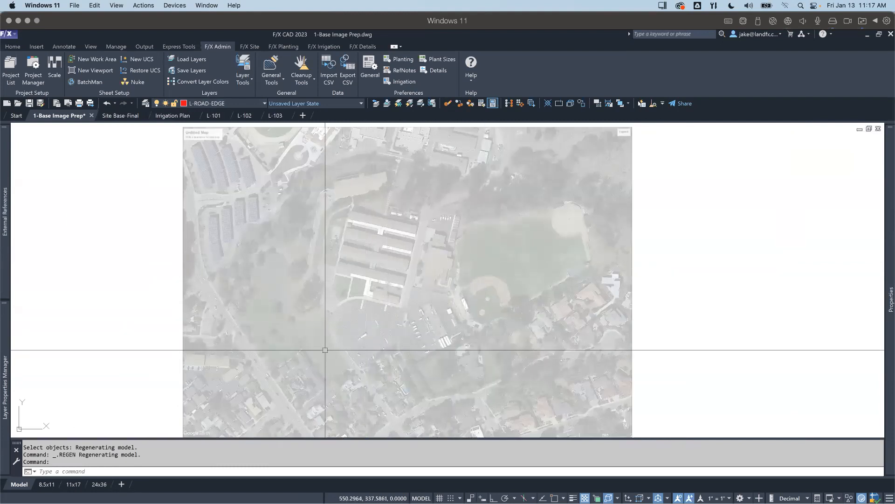
{"action": "scroll", "coordinate": [330, 343], "scroll_direction": "up", "scroll_amount": 2}
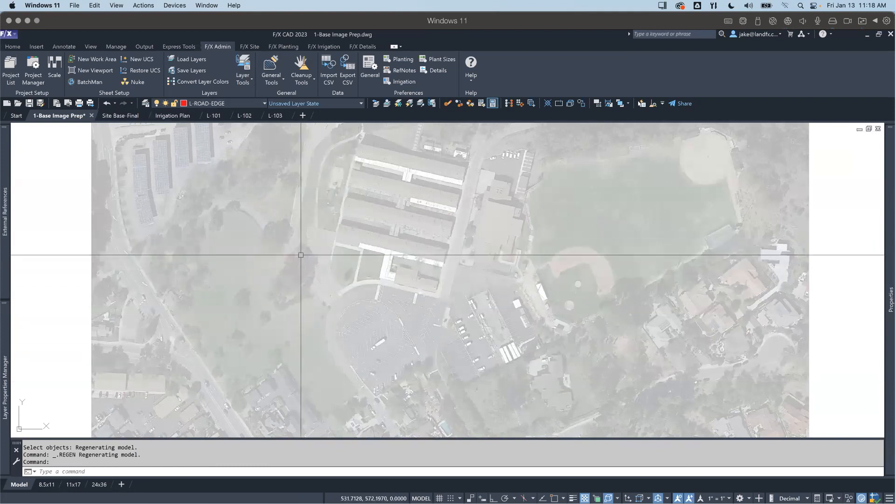
{"action": "middle_click_drag", "start_coordinate": [280, 314], "coordinate": [299, 287]}
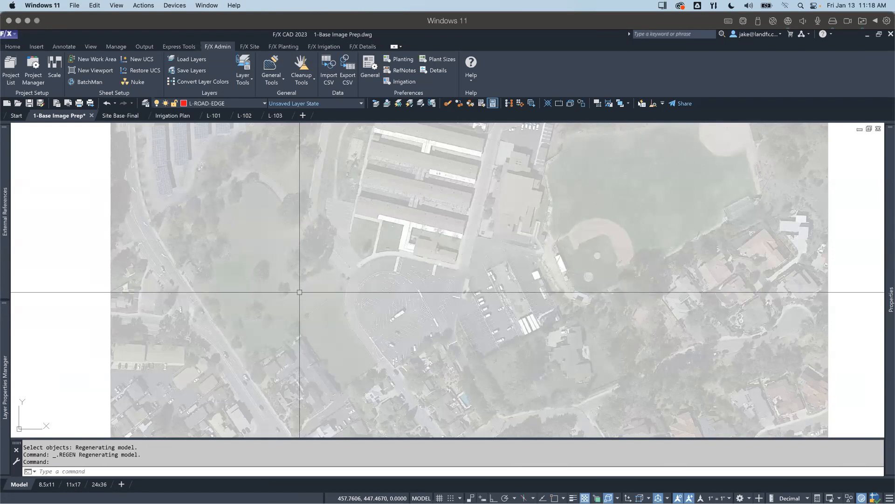
{"action": "middle_click_drag", "start_coordinate": [317, 302], "coordinate": [316, 295]}
{"action": "scroll", "coordinate": [315, 296], "scroll_direction": "down", "scroll_amount": 1}
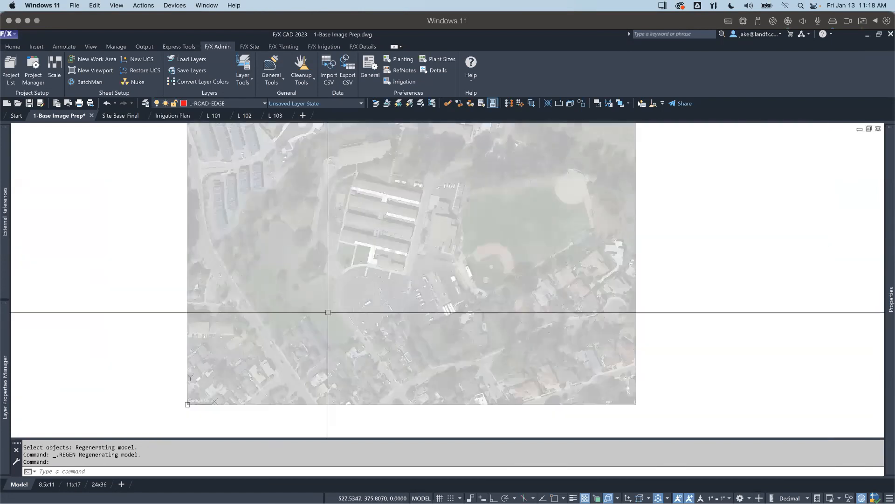
{"action": "scroll", "coordinate": [334, 330], "scroll_direction": "up", "scroll_amount": 1}
{"action": "scroll", "coordinate": [315, 301], "scroll_direction": "down", "scroll_amount": 2}
Step: Make L-BLDG-EXST the current layer for tracing the long school buildings on the aerial image
{"action": "scroll", "coordinate": [279, 204], "scroll_direction": "up", "scroll_amount": 5}
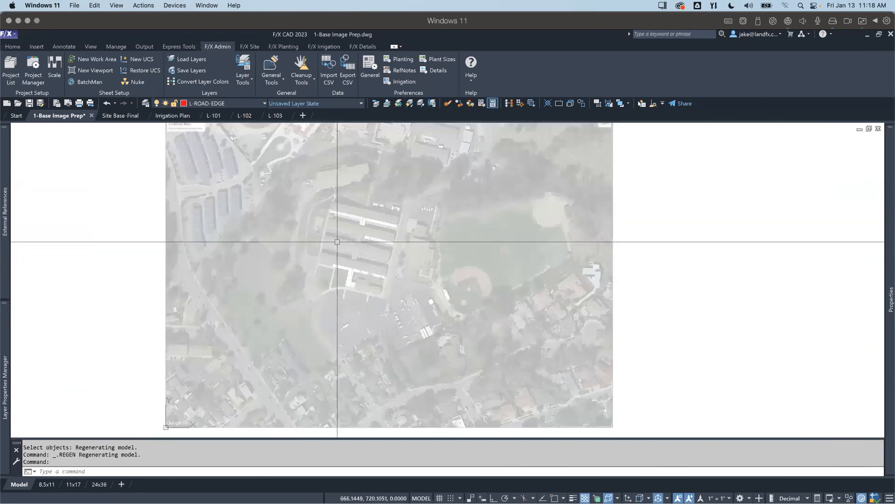
{"action": "scroll", "coordinate": [290, 280], "scroll_direction": "up", "scroll_amount": 2}
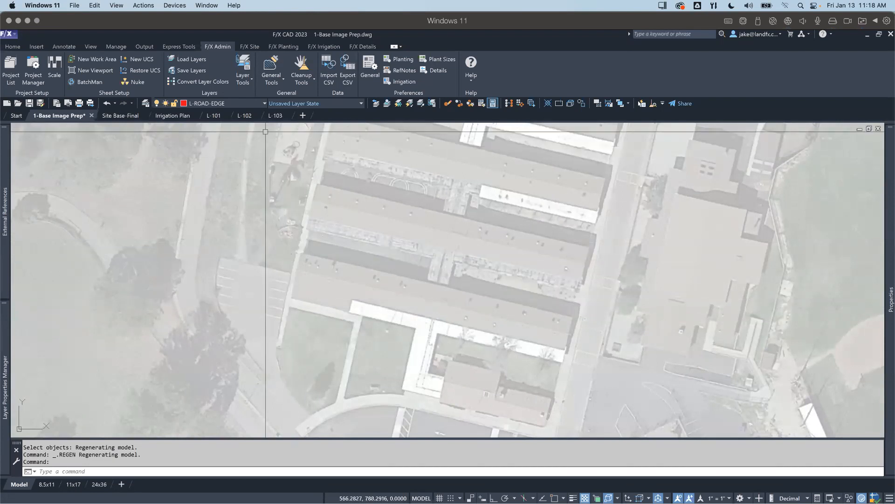
{"action": "left_click", "coordinate": [243, 103]}
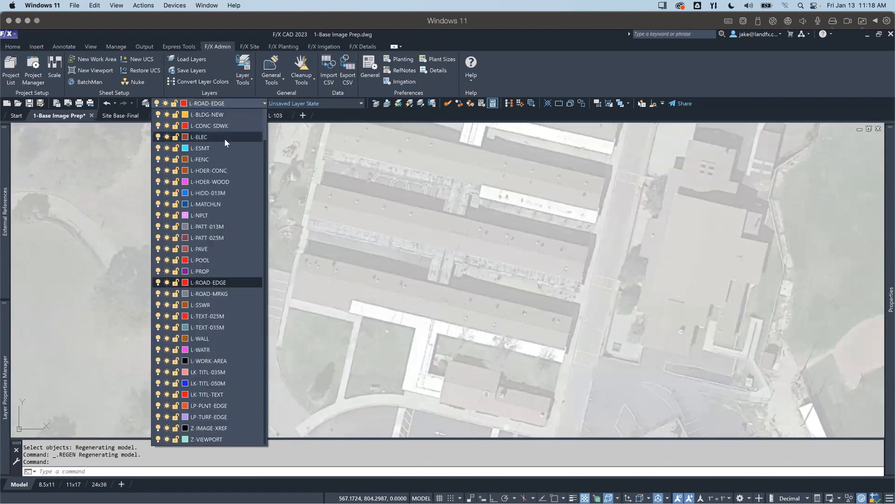
{"action": "scroll", "coordinate": [224, 142], "scroll_direction": "up", "scroll_amount": 1}
{"action": "left_click", "coordinate": [217, 136]}
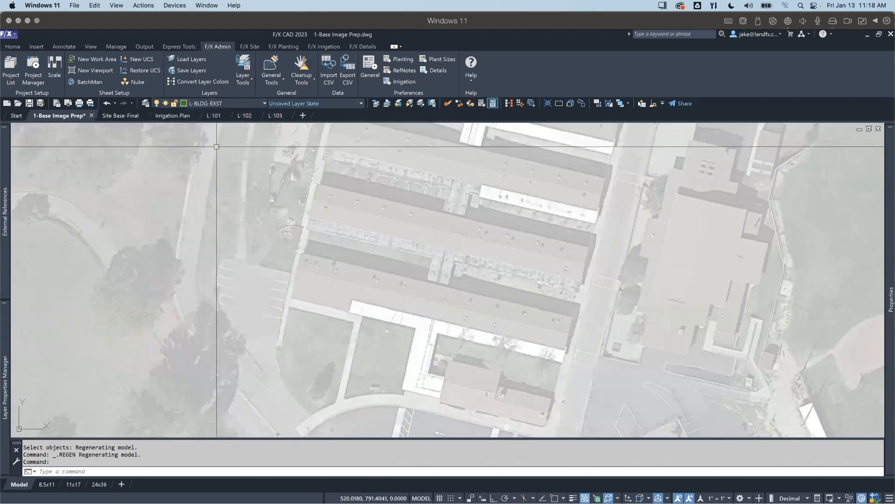
{"action": "type", "text": "pl"}
{"action": "key", "text": "Return"}
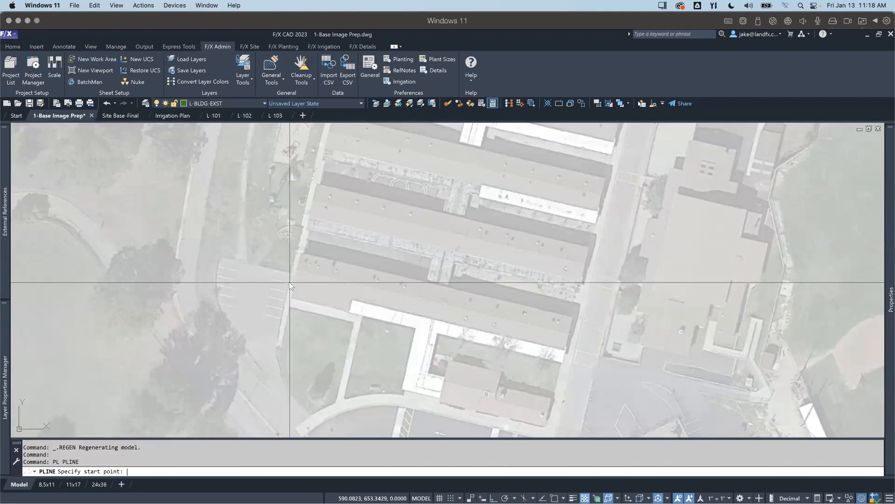
{"action": "scroll", "coordinate": [290, 287], "scroll_direction": "up", "scroll_amount": 2}
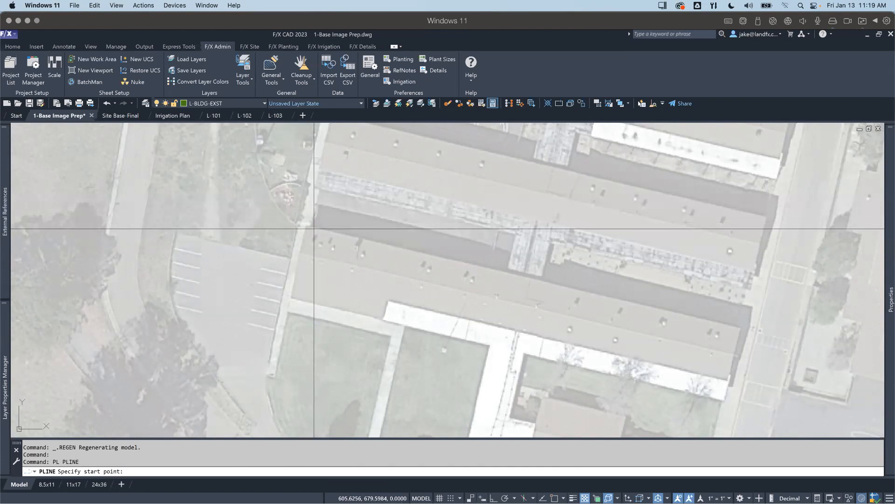
{"action": "left_click", "coordinate": [314, 229]}
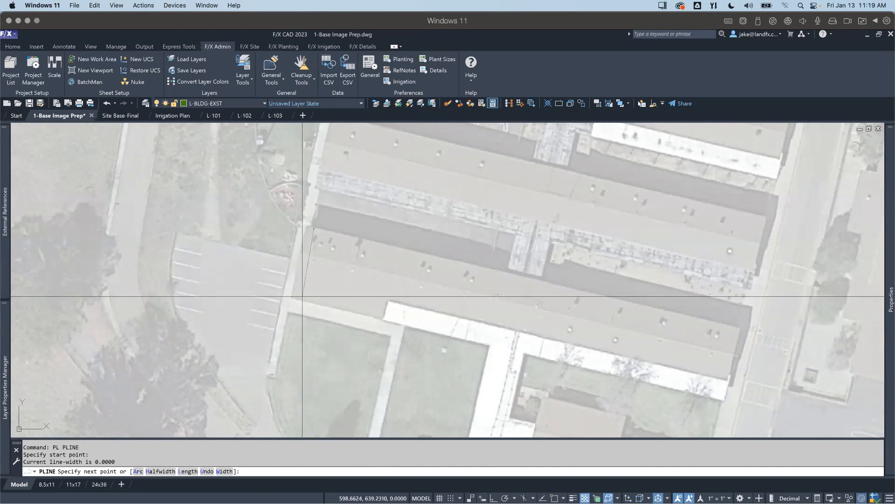
{"action": "left_click", "coordinate": [302, 297]}
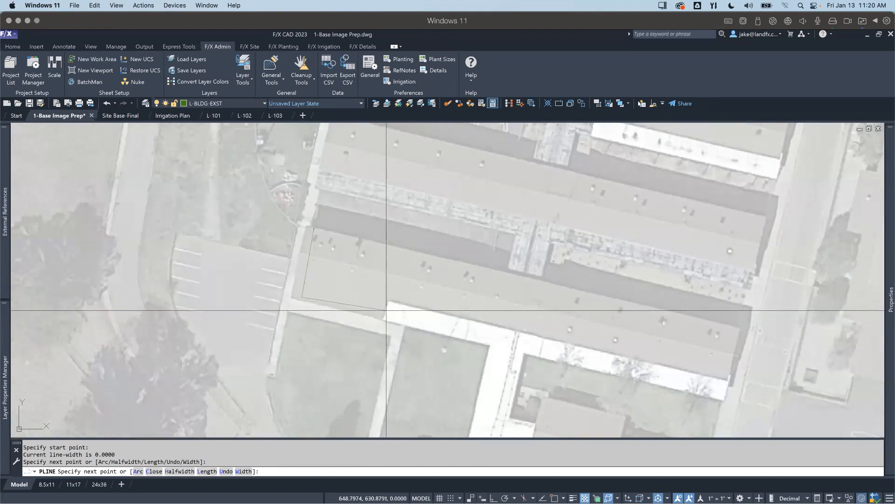
{"action": "key", "text": "F8"}
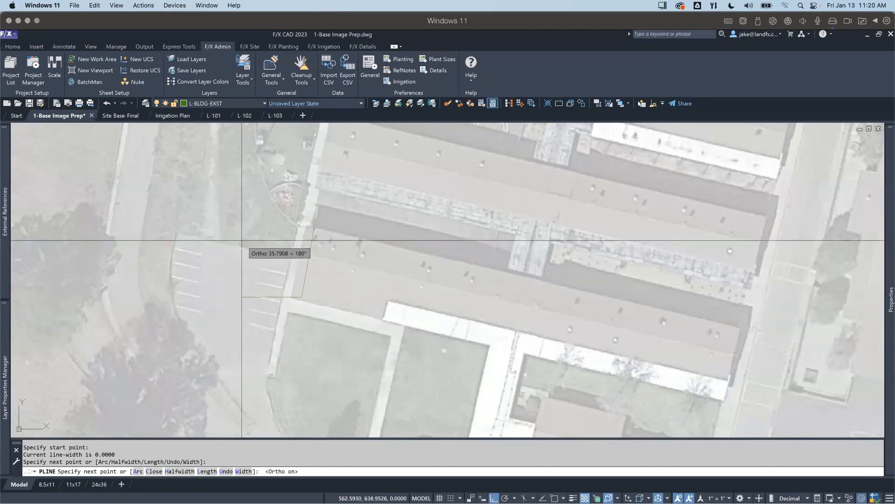
{"action": "key", "text": "F8"}
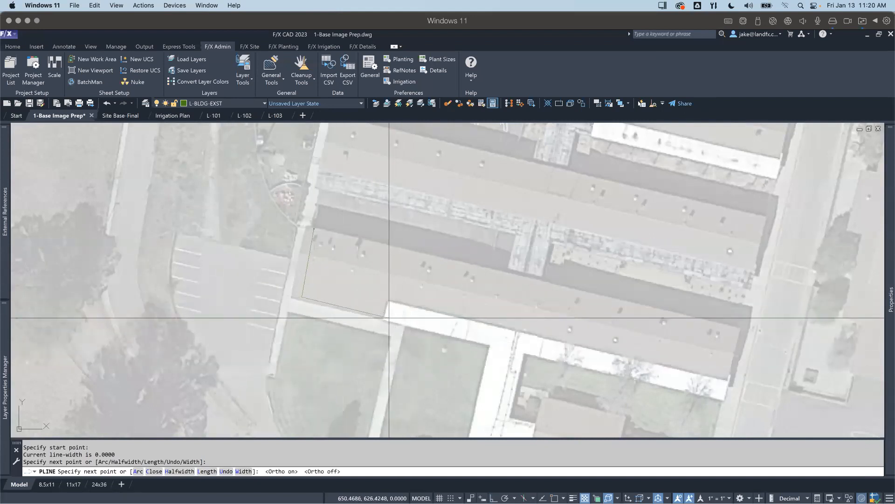
{"action": "key", "text": "Escape"}
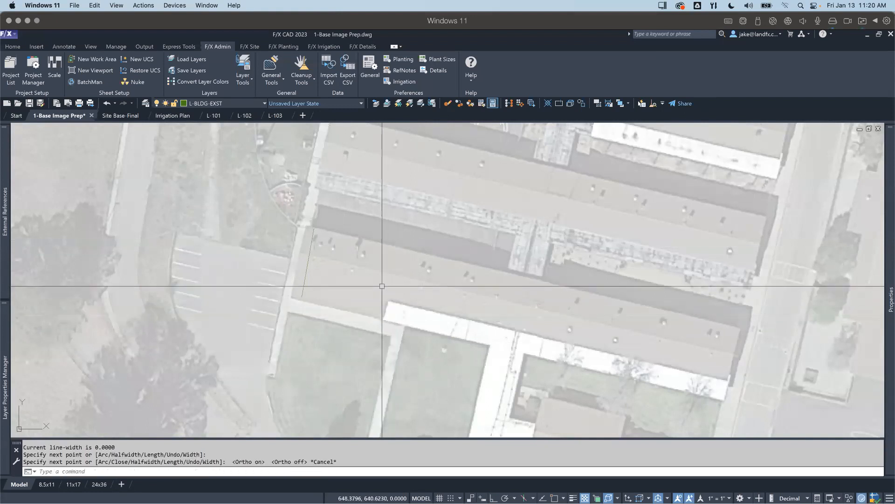
{"action": "left_click", "coordinate": [305, 287]}
{"action": "type", "text": "e"}
{"action": "key", "text": "Return"}
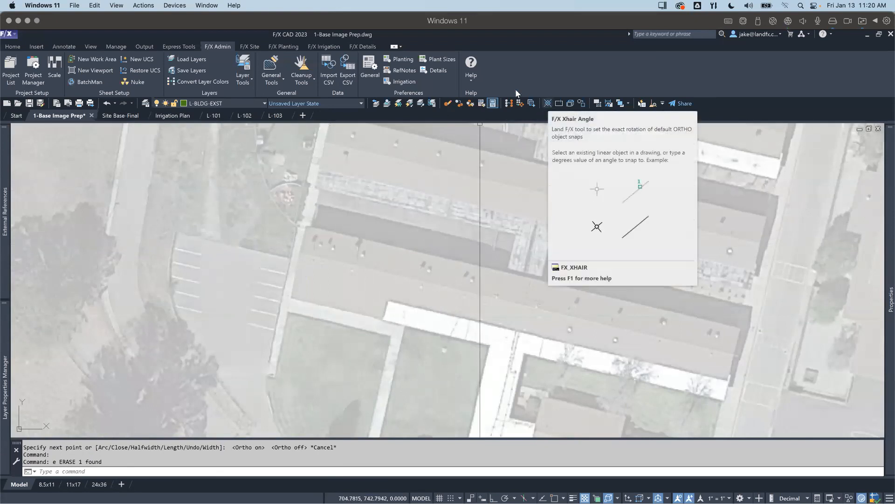
Step: Rotate the crosshairs with the Xhair Angle tool to match the north edge of the southernmost long school building
{"action": "left_click", "coordinate": [255, 48]}
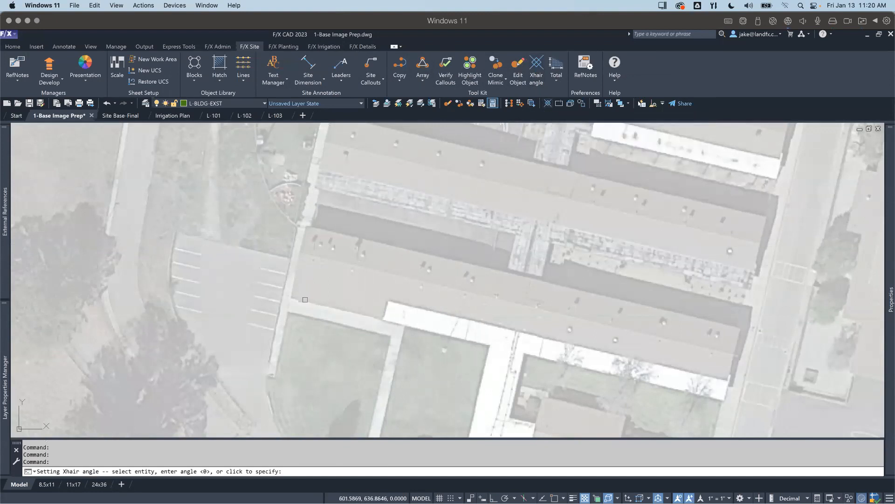
{"action": "left_click", "coordinate": [308, 227]}
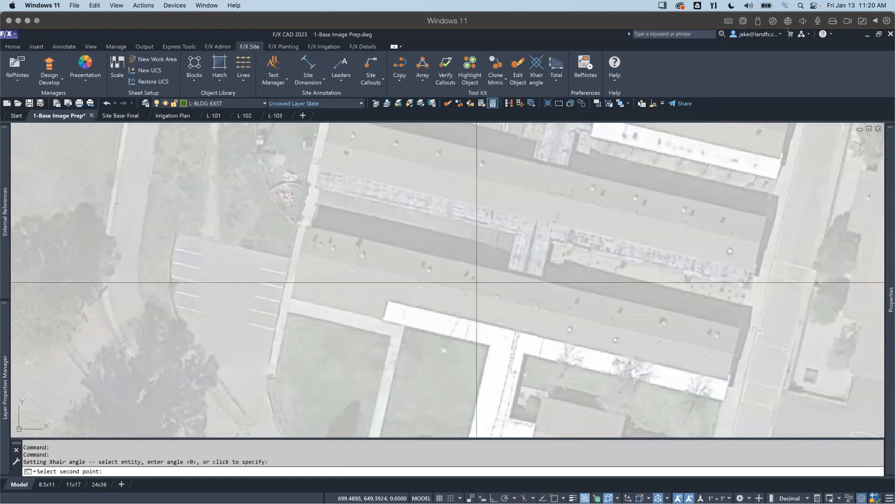
{"action": "left_click", "coordinate": [740, 326]}
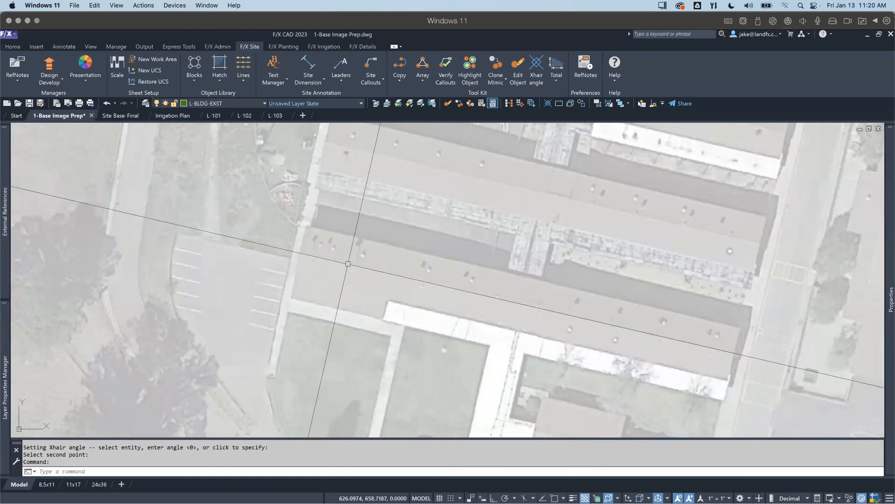
Step: Begin a polyline with ortho on, tracing the building's west end, its south edge and the walkway beside the lawn's east side
{"action": "key", "text": "Return"}
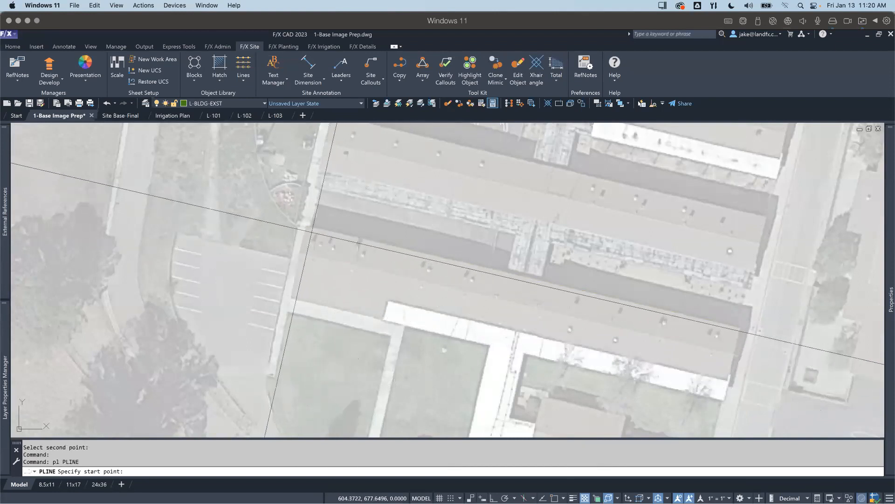
{"action": "left_click", "coordinate": [312, 231]}
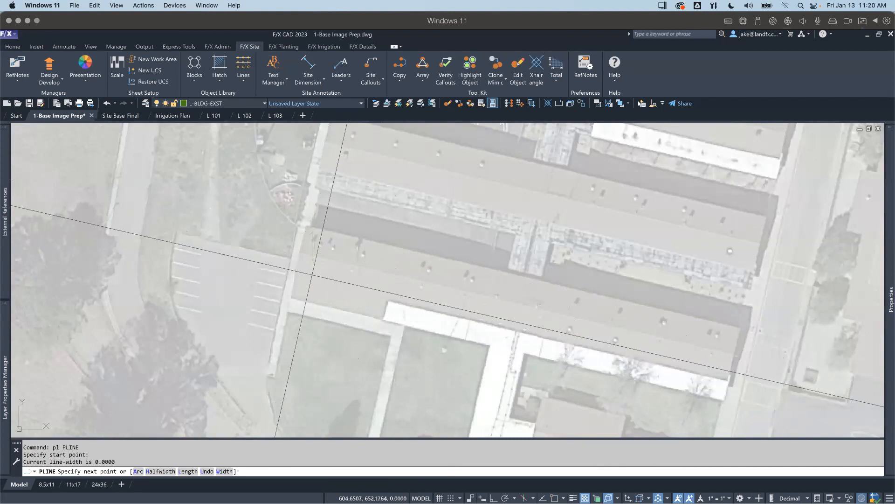
{"action": "key", "text": "F8"}
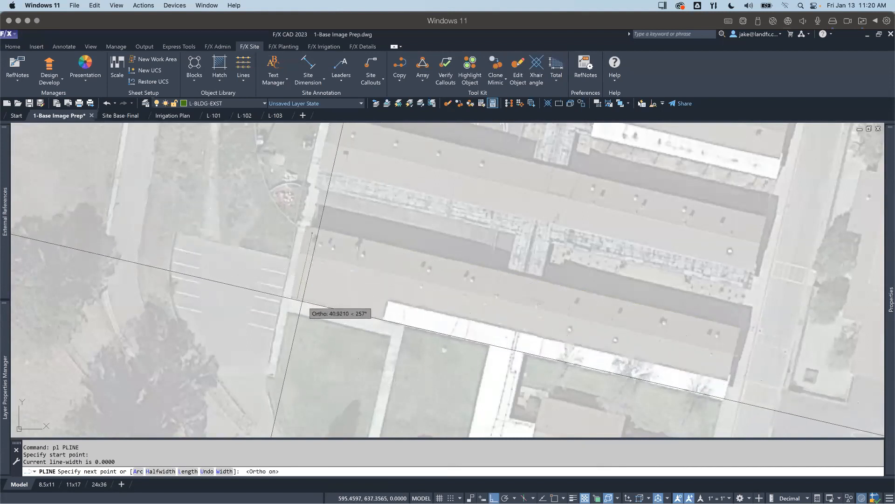
{"action": "left_click", "coordinate": [301, 300]}
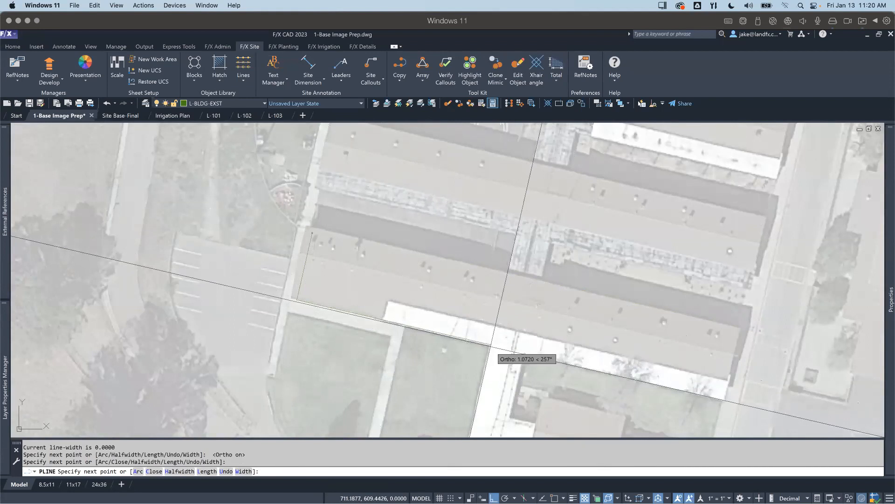
{"action": "scroll", "coordinate": [491, 345], "scroll_direction": "up", "scroll_amount": 3}
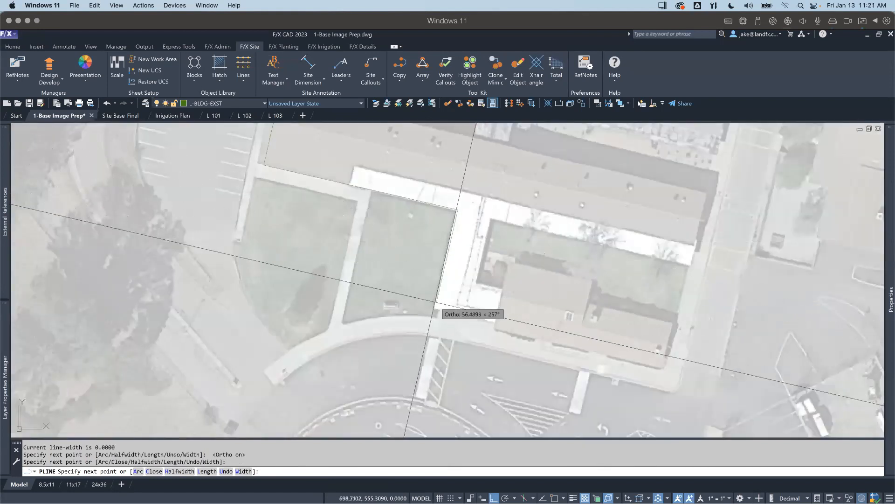
{"action": "scroll", "coordinate": [436, 300], "scroll_direction": "up", "scroll_amount": 2}
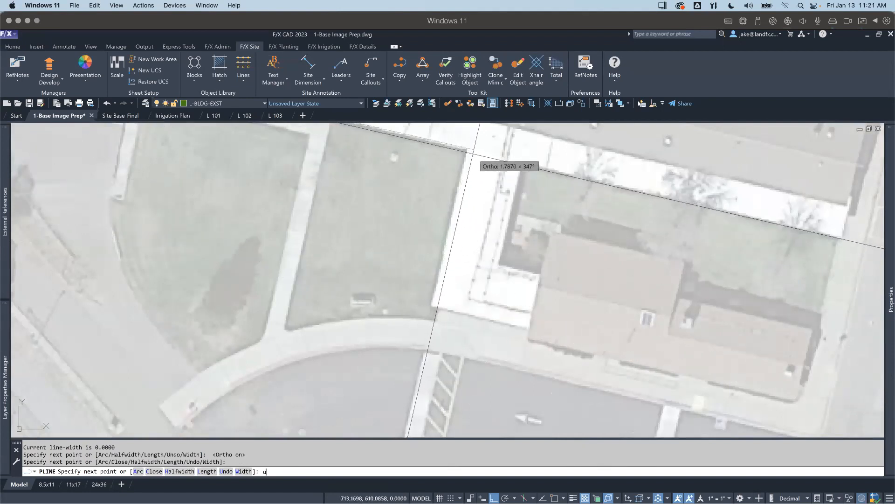
{"action": "key", "text": "Return"}
{"action": "middle_click_drag", "start_coordinate": [491, 362], "coordinate": [450, 274]}
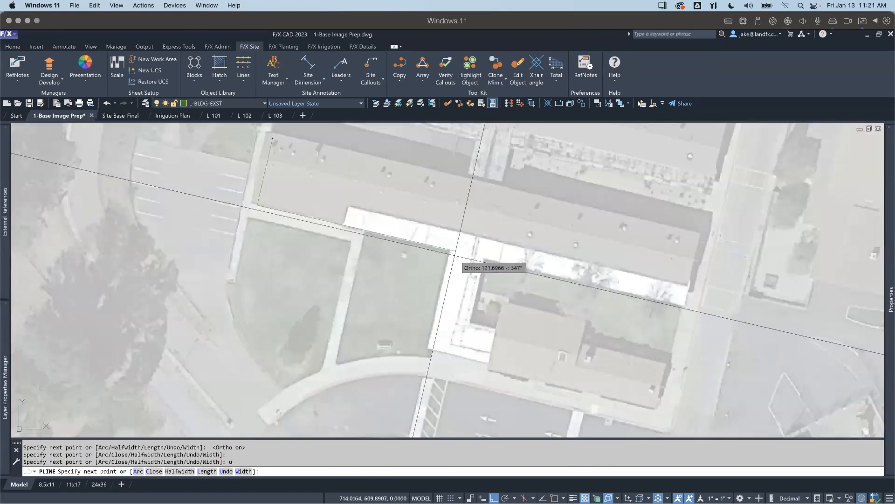
{"action": "left_click", "coordinate": [455, 256]}
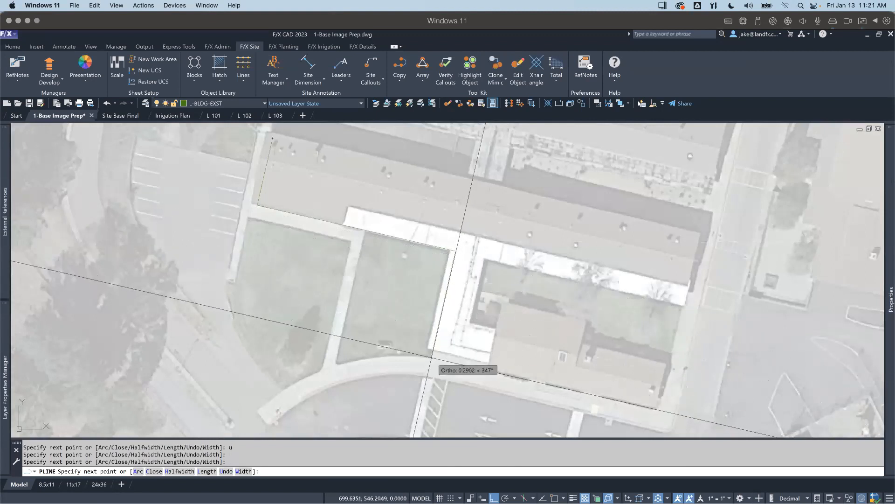
Step: Continue the polyline with ortho off along the lawn's south edge and southwest corner, ending with object snap on at the building's south edge
{"action": "scroll", "coordinate": [420, 361], "scroll_direction": "up", "scroll_amount": 2}
{"action": "scroll", "coordinate": [400, 363], "scroll_direction": "up", "scroll_amount": 2}
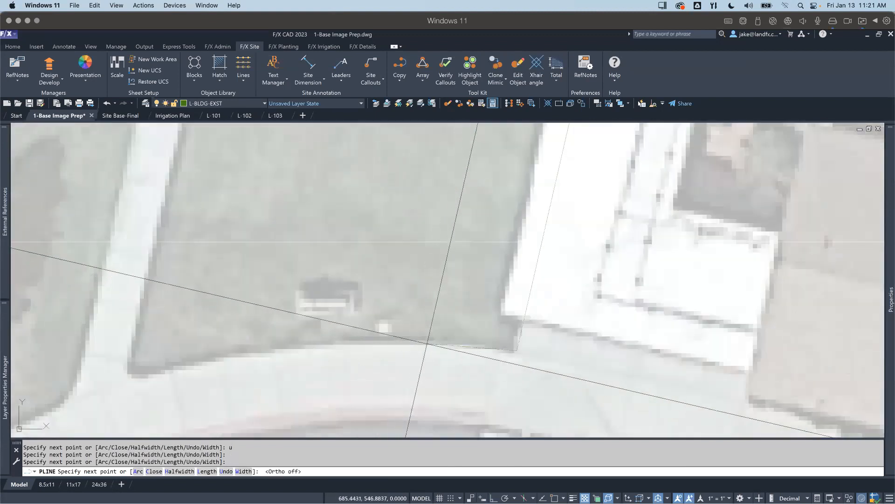
{"action": "scroll", "coordinate": [433, 398], "scroll_direction": "down", "scroll_amount": 2}
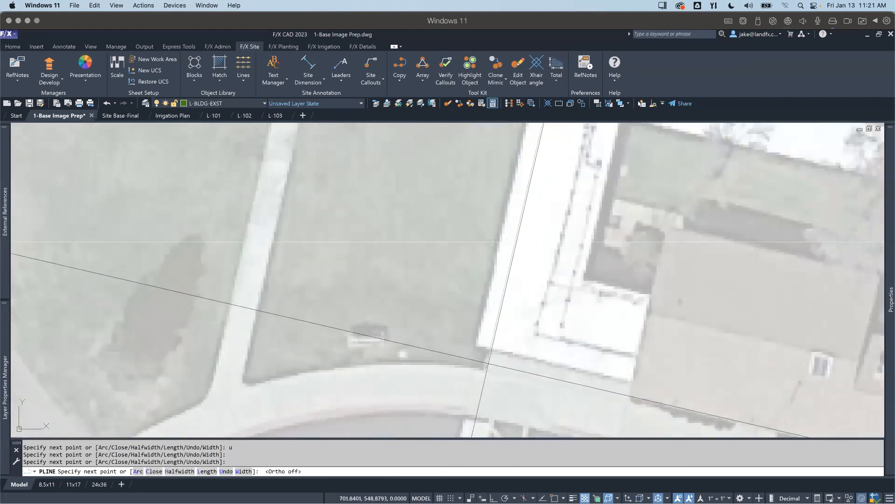
{"action": "scroll", "coordinate": [370, 345], "scroll_direction": "up", "scroll_amount": 2}
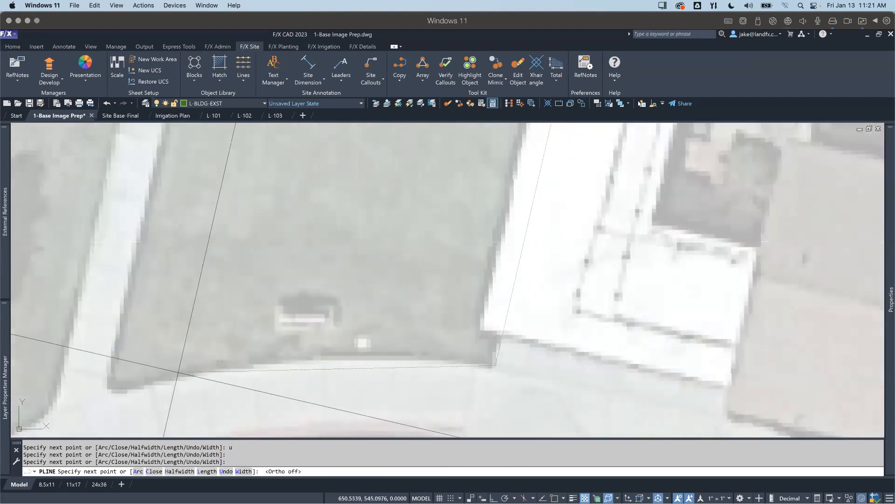
{"action": "scroll", "coordinate": [176, 377], "scroll_direction": "down", "scroll_amount": 2}
{"action": "scroll", "coordinate": [154, 385], "scroll_direction": "up", "scroll_amount": 2}
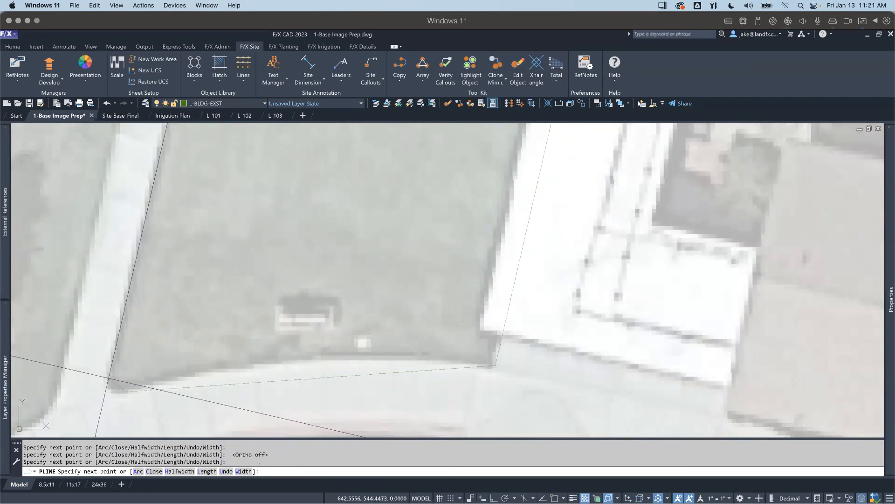
{"action": "scroll", "coordinate": [128, 322], "scroll_direction": "down", "scroll_amount": 4}
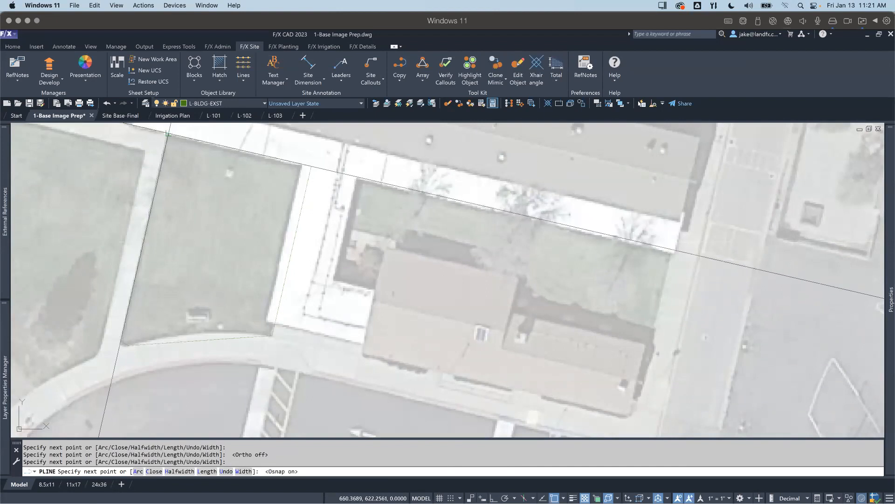
{"action": "key", "text": "Return"}
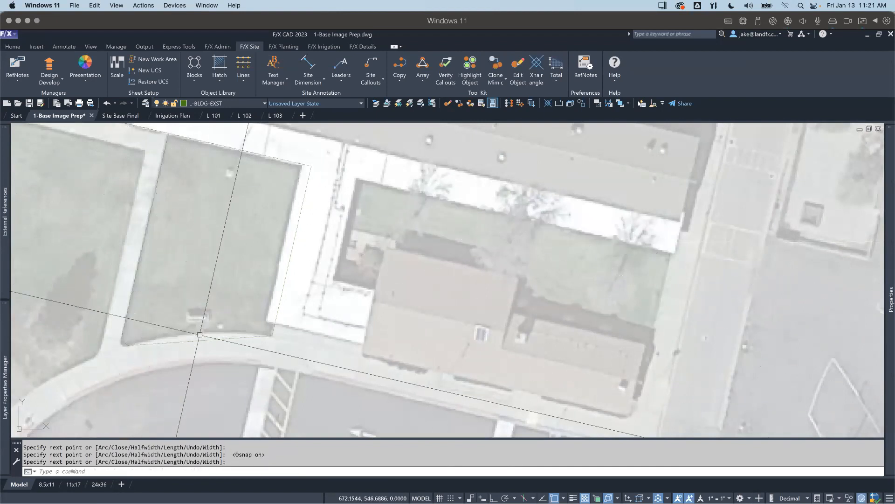
Step: Convert the polyline's long south segment to an arc that follows the curved walkway edge of the lawn
{"action": "left_click", "coordinate": [199, 342]}
{"action": "scroll", "coordinate": [199, 342], "scroll_direction": "up", "scroll_amount": 3}
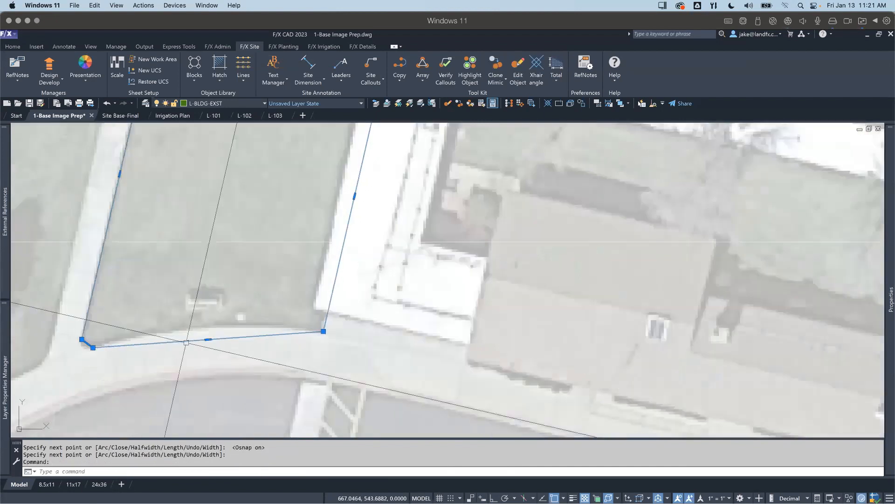
{"action": "mouse_move", "coordinate": [208, 341]}
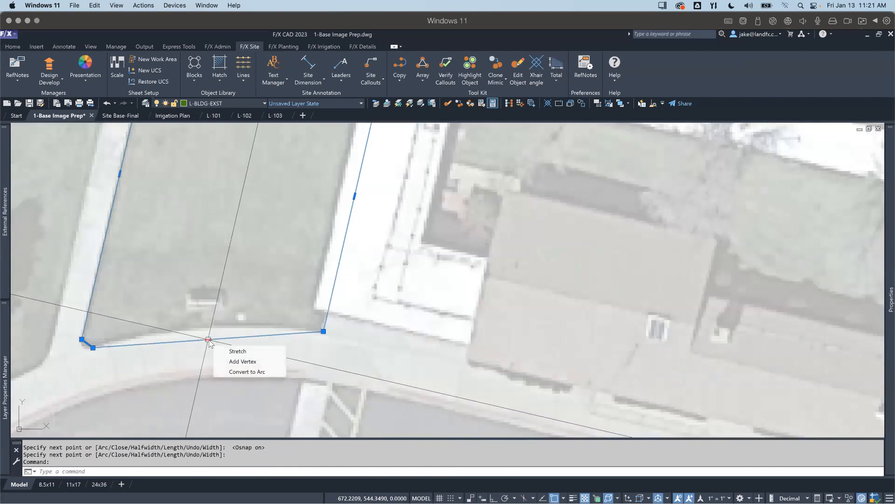
{"action": "left_click", "coordinate": [246, 372]}
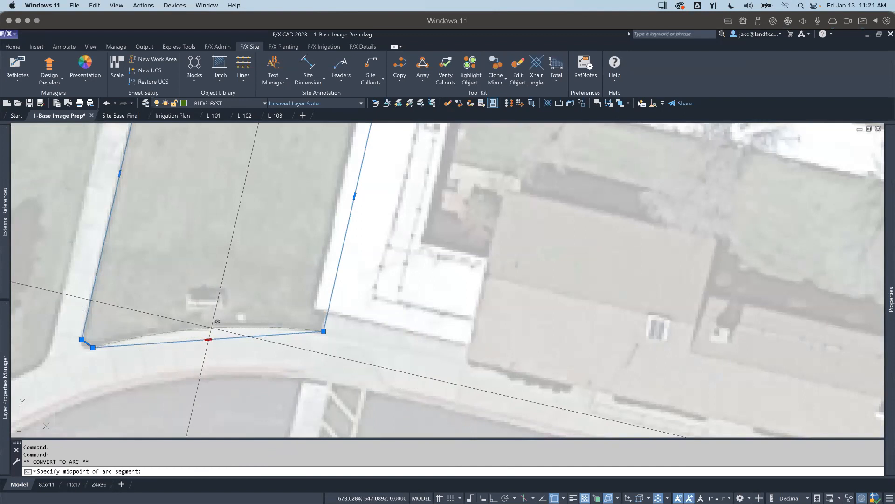
{"action": "left_click", "coordinate": [211, 328]}
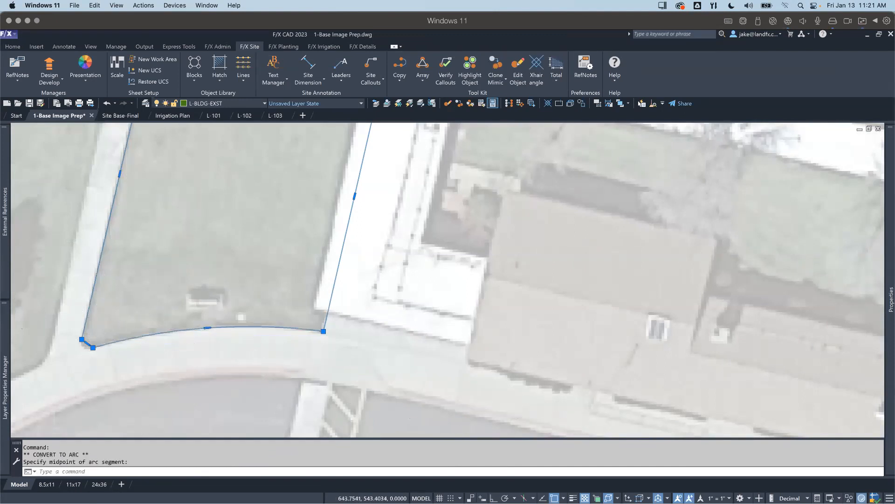
Step: Convert the short polyline segment at the lawn's southwest corner to an arc that rounds the corner
{"action": "scroll", "coordinate": [90, 345], "scroll_direction": "up", "scroll_amount": 4}
{"action": "scroll", "coordinate": [88, 341], "scroll_direction": "down", "scroll_amount": 2}
{"action": "left_click", "coordinate": [88, 341]}
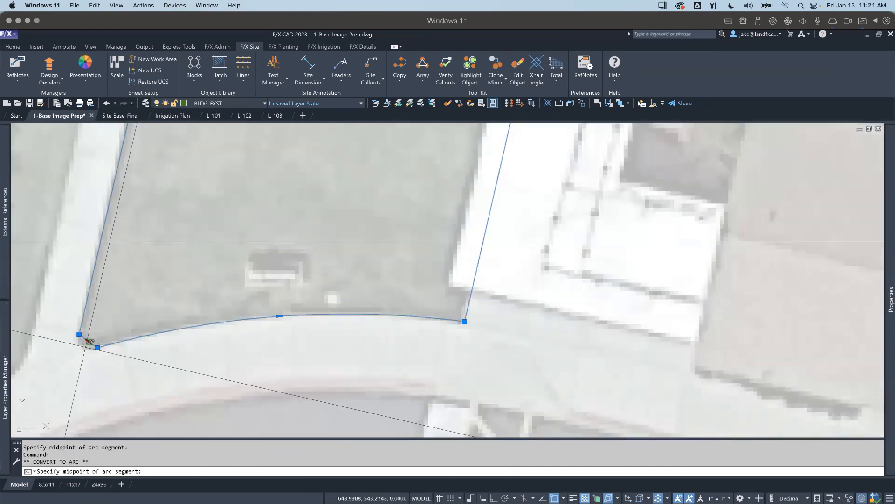
{"action": "left_click", "coordinate": [84, 347]}
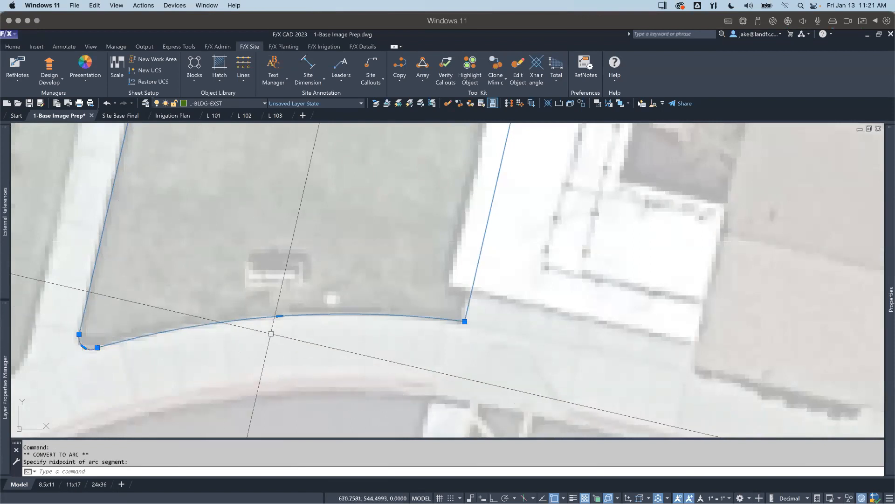
Step: Begin a polyline at the west lawn's northwest corner and trace its north and east edges with ortho on
{"action": "scroll", "coordinate": [271, 333], "scroll_direction": "down", "scroll_amount": 5}
{"action": "middle_click_drag", "start_coordinate": [122, 334], "coordinate": [199, 364]}
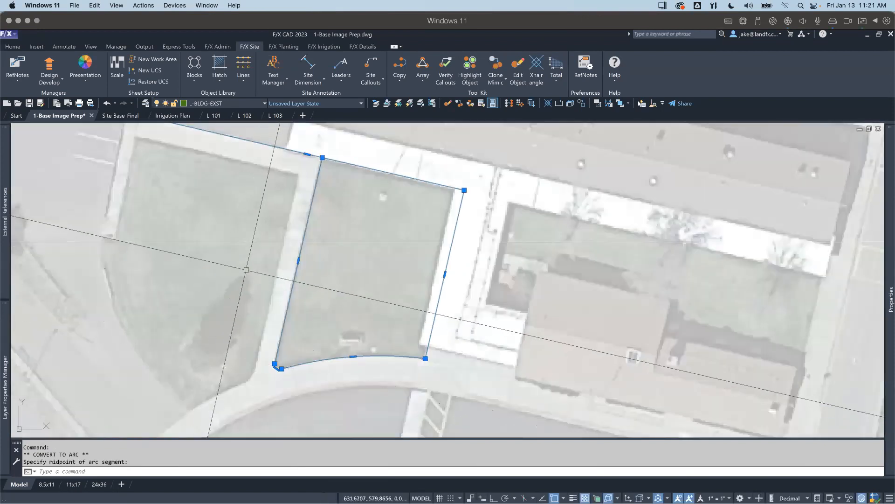
{"action": "type", "text": "pl"}
{"action": "key", "text": "Return"}
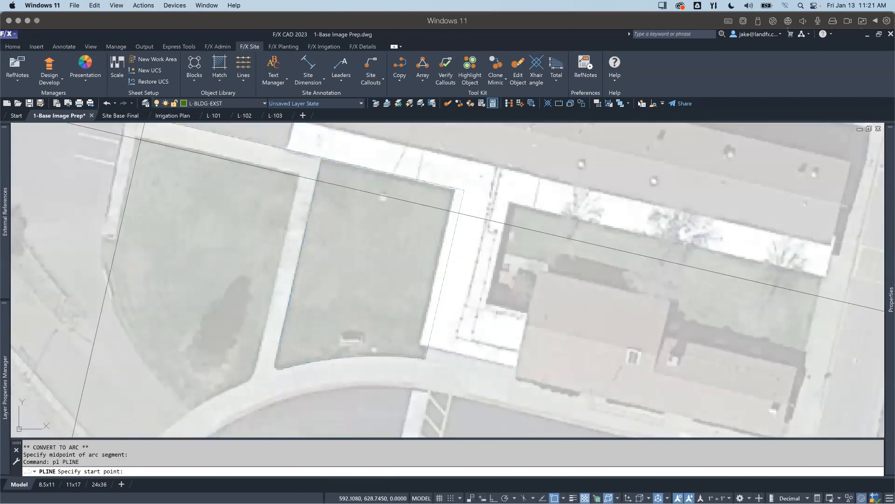
{"action": "left_click", "coordinate": [134, 138]}
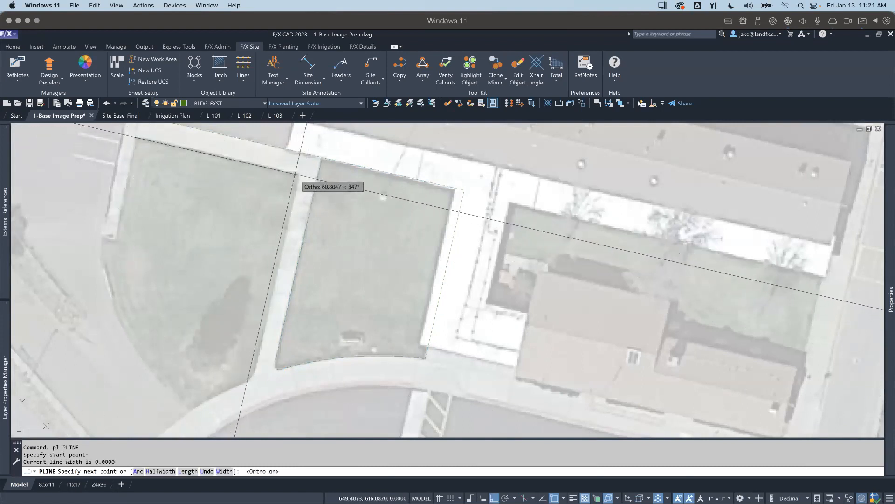
{"action": "left_click", "coordinate": [300, 175]}
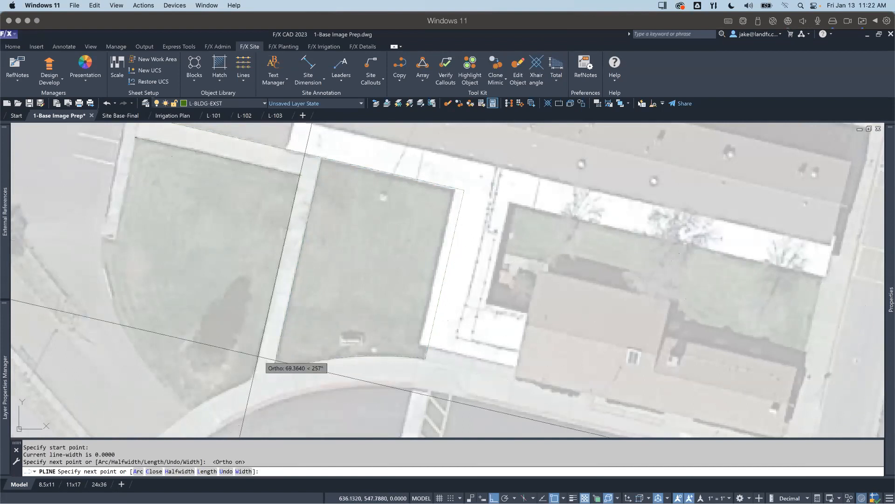
{"action": "scroll", "coordinate": [257, 362], "scroll_direction": "up", "scroll_amount": 2}
{"action": "key", "text": "F8"}
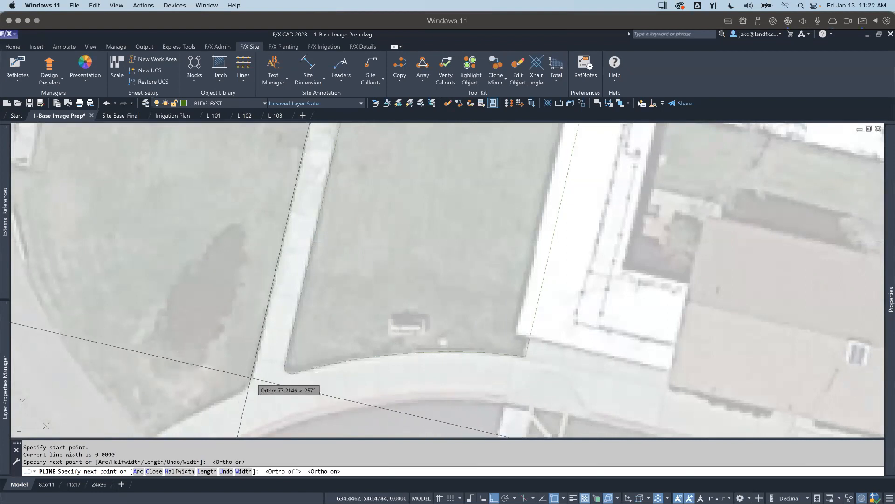
{"action": "left_click", "coordinate": [256, 362]}
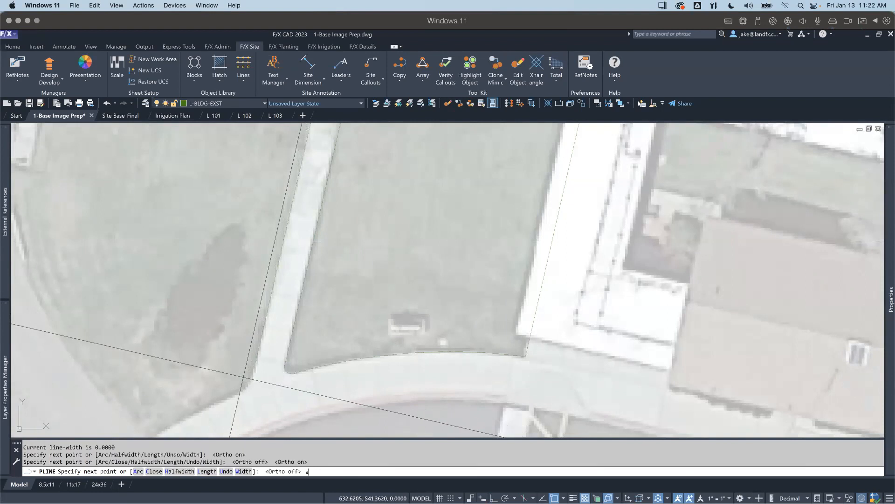
Step: Continue the polyline with ortho off and an arc rounding the lawn's southeast corner, and return to straight segments
{"action": "key", "text": "Return"}
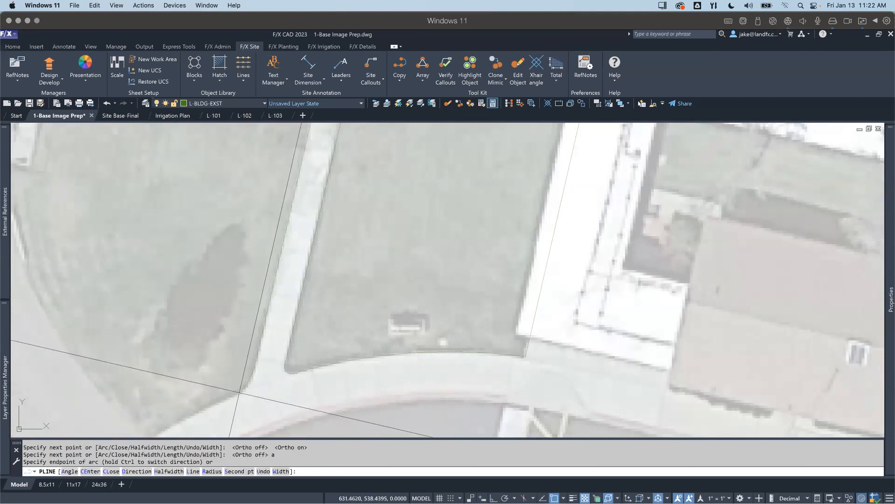
{"action": "scroll", "coordinate": [260, 370], "scroll_direction": "up", "scroll_amount": 2}
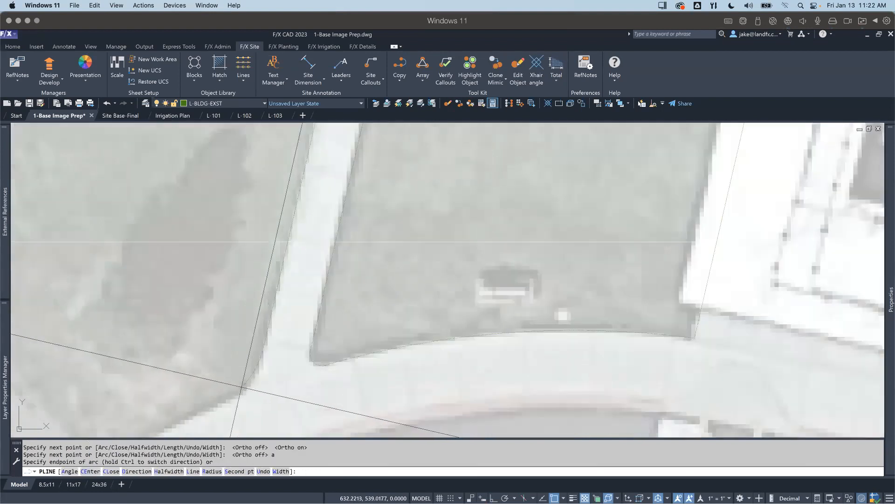
{"action": "scroll", "coordinate": [280, 242], "scroll_direction": "down", "scroll_amount": 2}
{"action": "scroll", "coordinate": [279, 241], "scroll_direction": "up", "scroll_amount": 2}
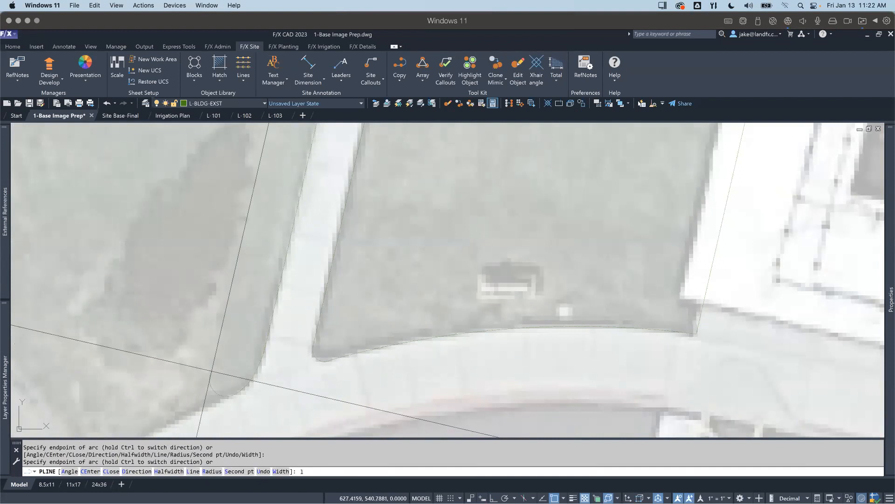
{"action": "scroll", "coordinate": [211, 371], "scroll_direction": "down", "scroll_amount": 2}
{"action": "key", "text": "Return"}
{"action": "scroll", "coordinate": [301, 361], "scroll_direction": "up", "scroll_amount": 1}
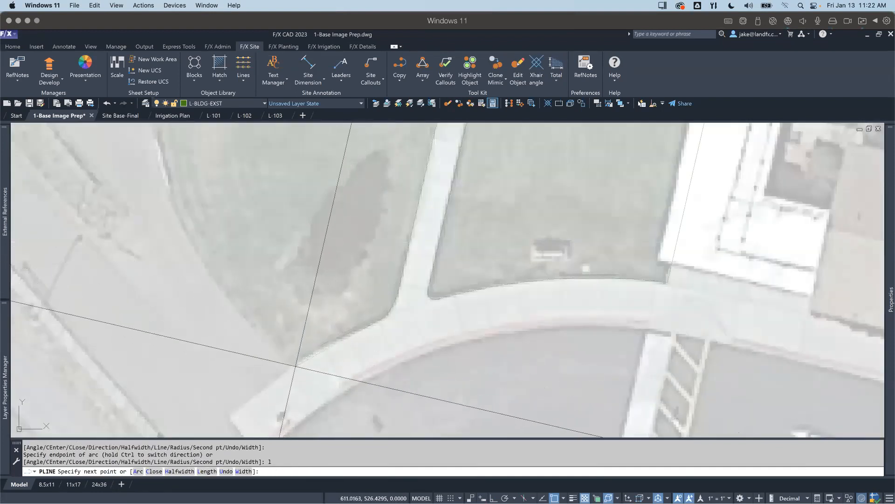
Step: Trace the lawn's straight south edge along the walkway to its southern tip and add a short straight segment heading northwest
{"action": "type", "text": "a"}
{"action": "key", "text": "Return"}
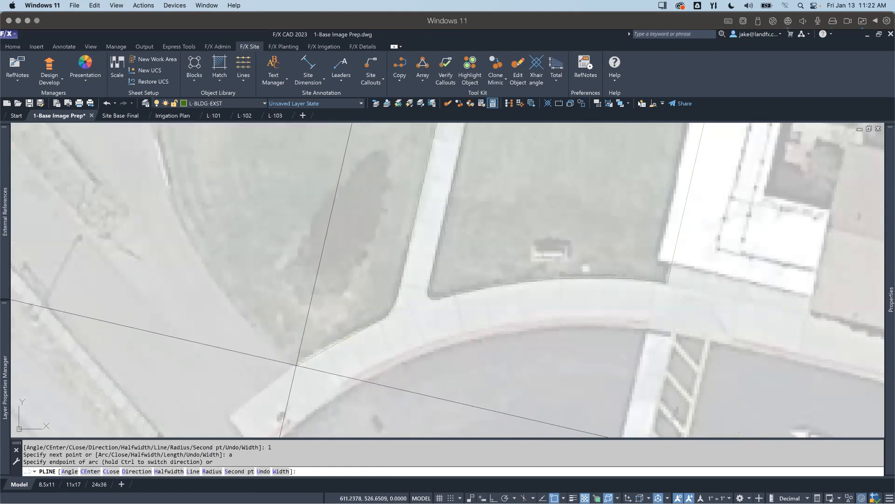
{"action": "type", "text": "l"}
{"action": "key", "text": "Return"}
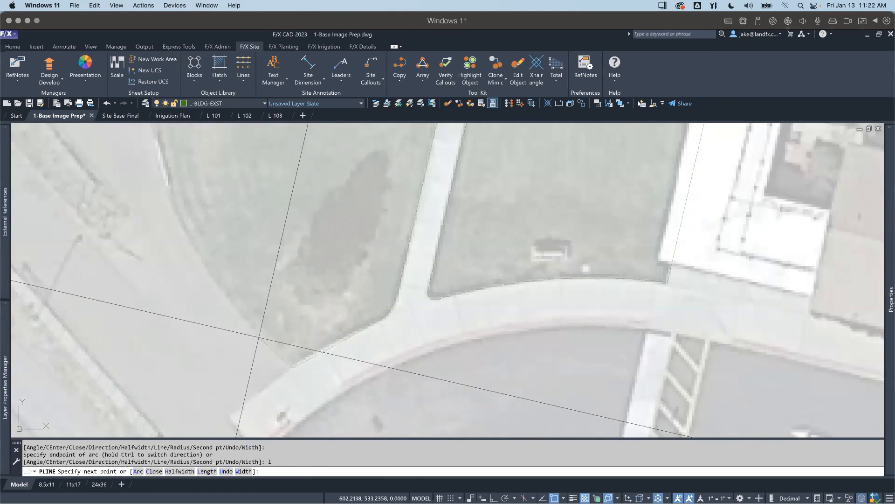
{"action": "left_click", "coordinate": [260, 337]}
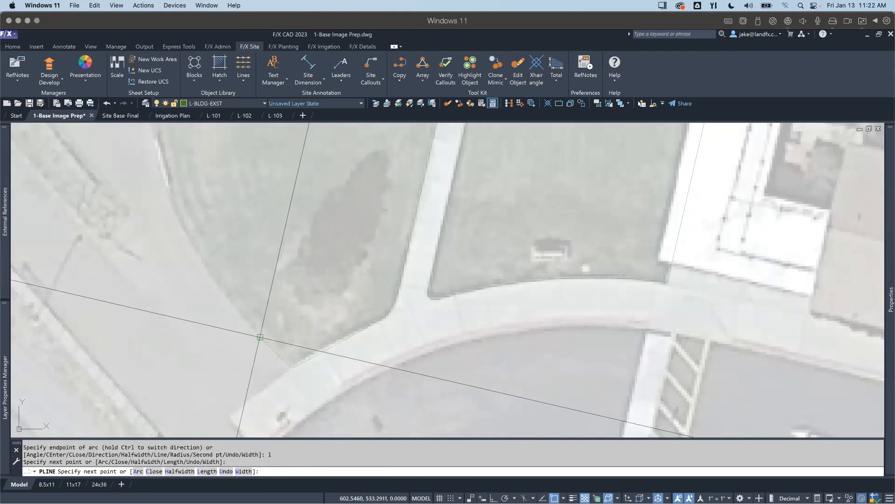
Step: Continue the polyline with arc segments that follow the lawn's curved southwest and west edge up to the walkway's end
{"action": "type", "text": "a"}
{"action": "key", "text": "Return"}
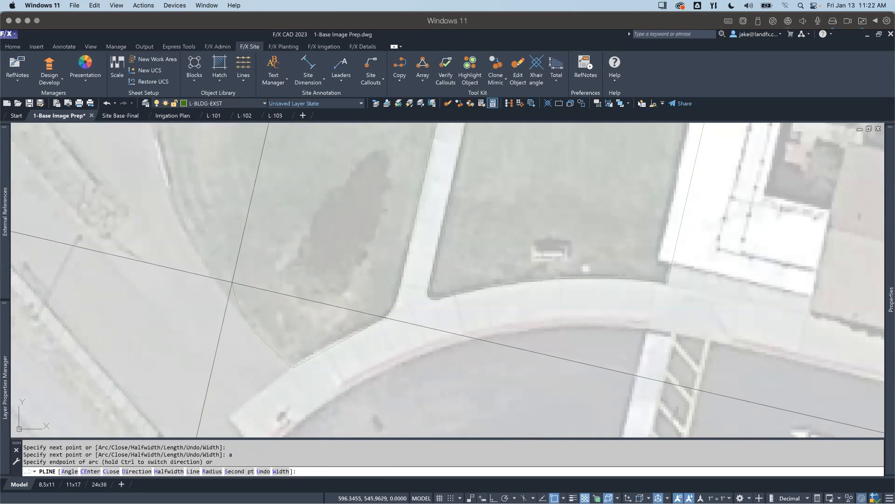
{"action": "middle_click_drag", "start_coordinate": [176, 194], "coordinate": [220, 290]}
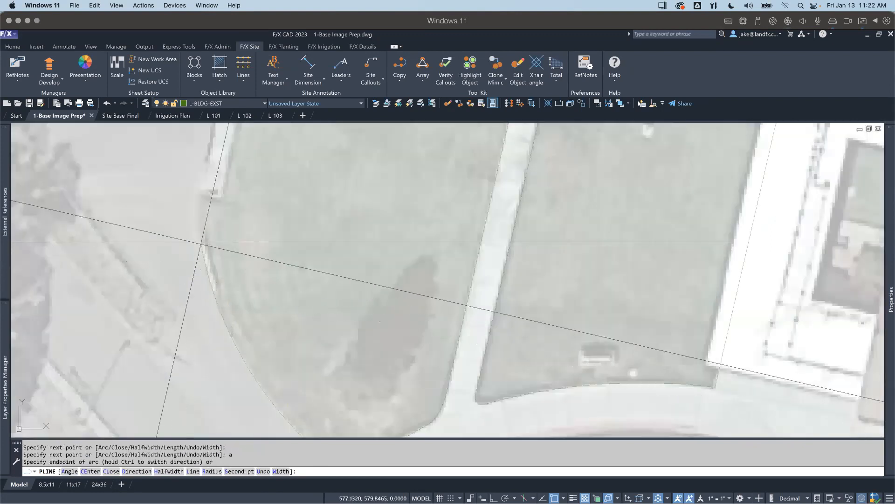
{"action": "scroll", "coordinate": [209, 235], "scroll_direction": "down", "scroll_amount": 2}
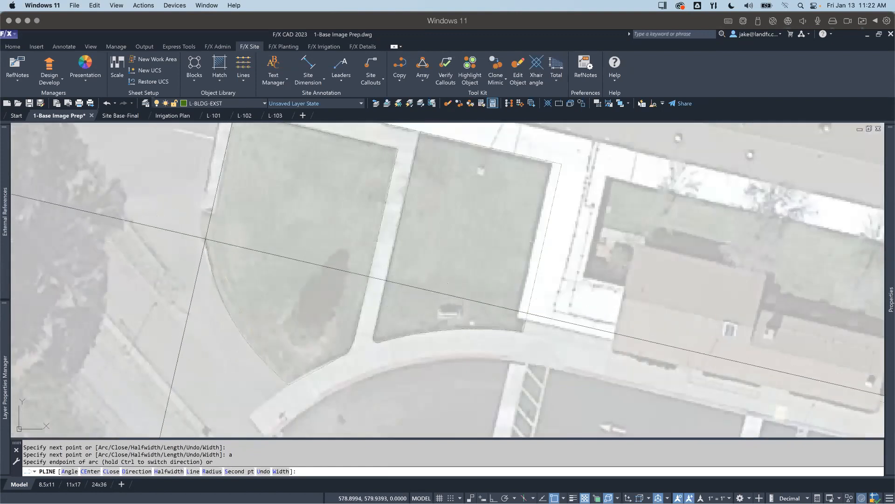
{"action": "scroll", "coordinate": [205, 252], "scroll_direction": "up", "scroll_amount": 2}
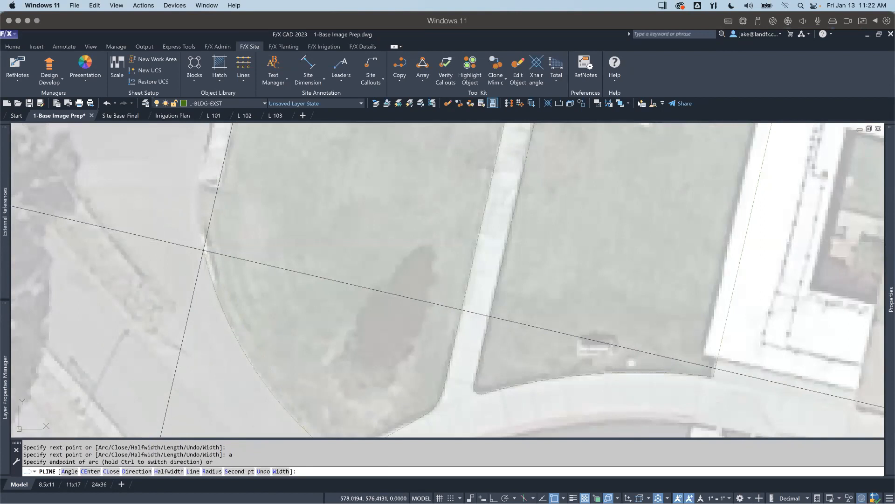
{"action": "left_click", "coordinate": [203, 250]}
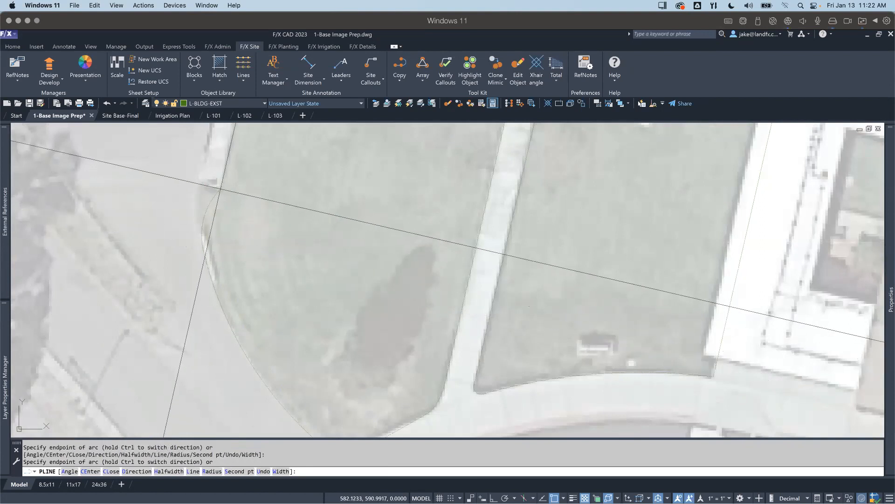
{"action": "middle_click_drag", "start_coordinate": [218, 184], "coordinate": [238, 212]}
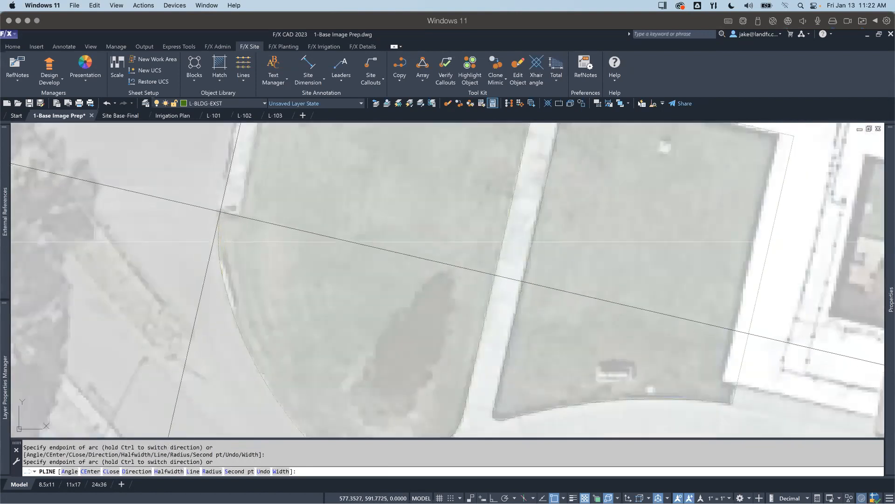
Step: Add a short straight jog to the walkway's inner edge and close the polyline at the lawn's northwest corner
{"action": "type", "text": "l"}
{"action": "key", "text": "Return"}
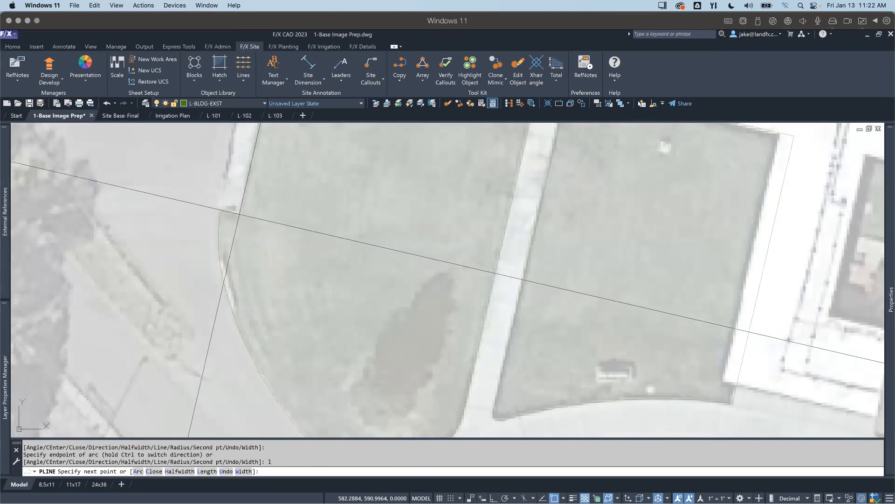
{"action": "scroll", "coordinate": [243, 231], "scroll_direction": "down", "scroll_amount": 3}
{"action": "middle_click_drag", "start_coordinate": [246, 228], "coordinate": [246, 239]}
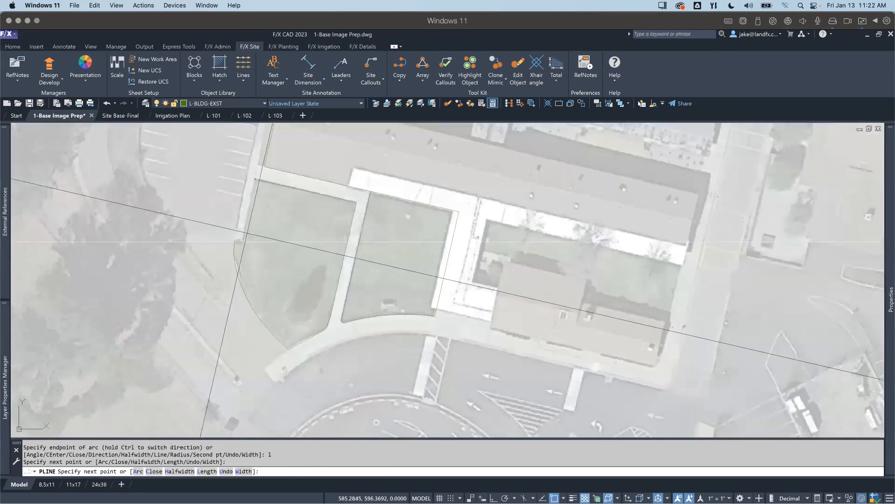
{"action": "type", "text": "cl"}
{"action": "key", "text": "Return"}
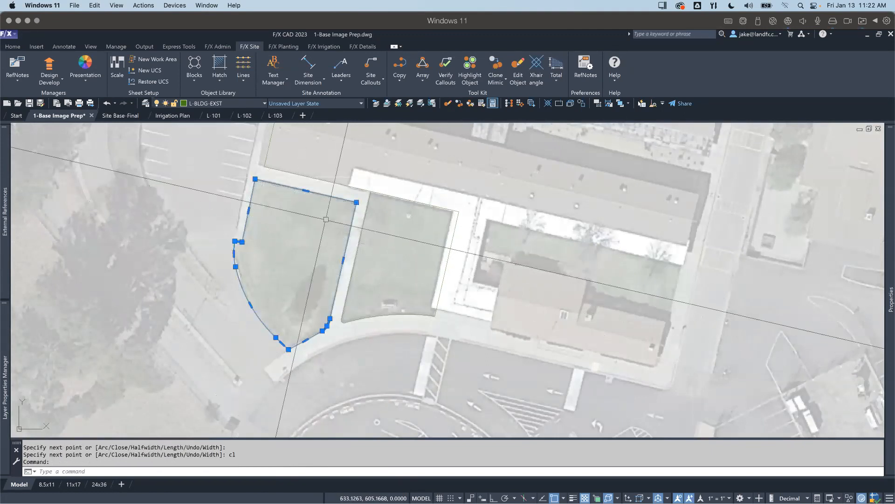
{"action": "scroll", "coordinate": [341, 240], "scroll_direction": "down", "scroll_amount": 2}
{"action": "key", "text": "Escape"}
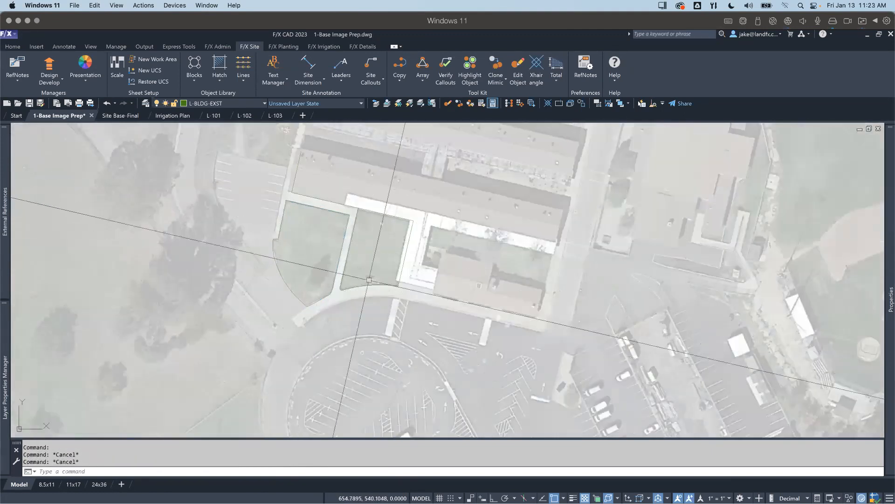
Step: Examine the untraced parts of the site image, including the parking lots, drives and baseball field around the lawns
{"action": "scroll", "coordinate": [336, 272], "scroll_direction": "down", "scroll_amount": 2}
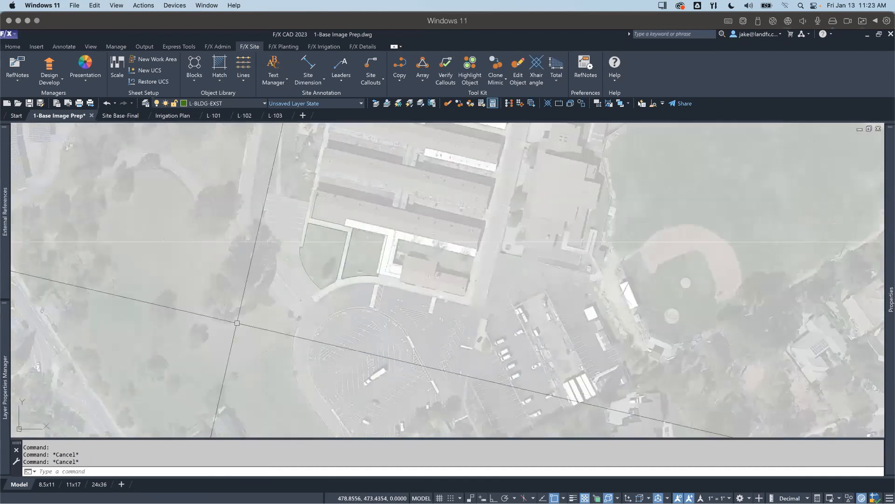
{"action": "scroll", "coordinate": [303, 258], "scroll_direction": "up", "scroll_amount": 2}
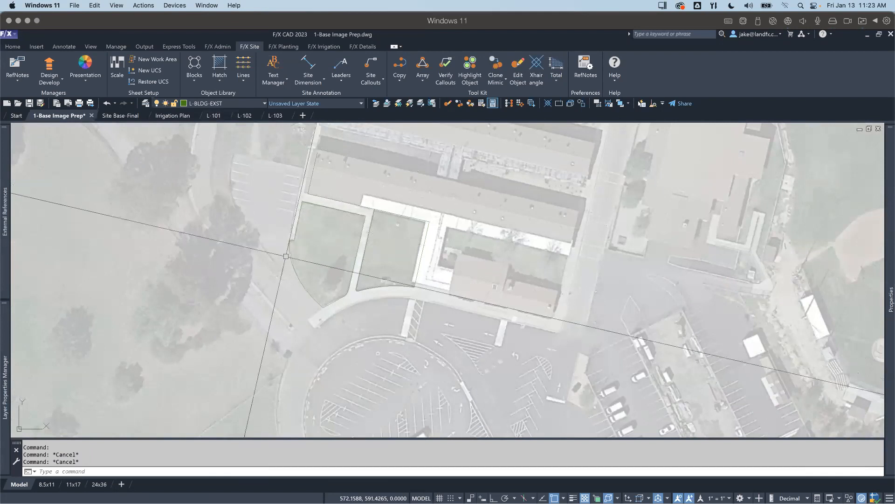
{"action": "scroll", "coordinate": [285, 239], "scroll_direction": "down", "scroll_amount": 2}
{"action": "middle_click_drag", "start_coordinate": [293, 273], "coordinate": [306, 311]}
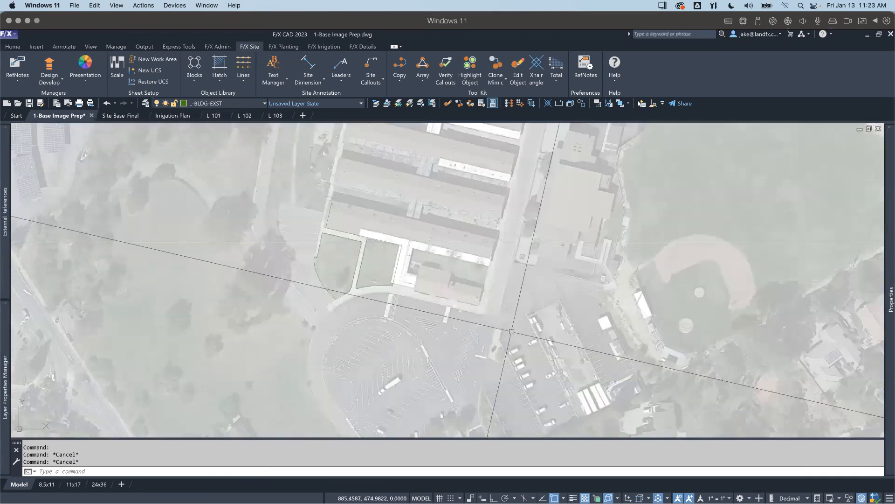
{"action": "scroll", "coordinate": [509, 323], "scroll_direction": "up", "scroll_amount": 1}
{"action": "middle_click_drag", "start_coordinate": [508, 323], "coordinate": [222, 311]}
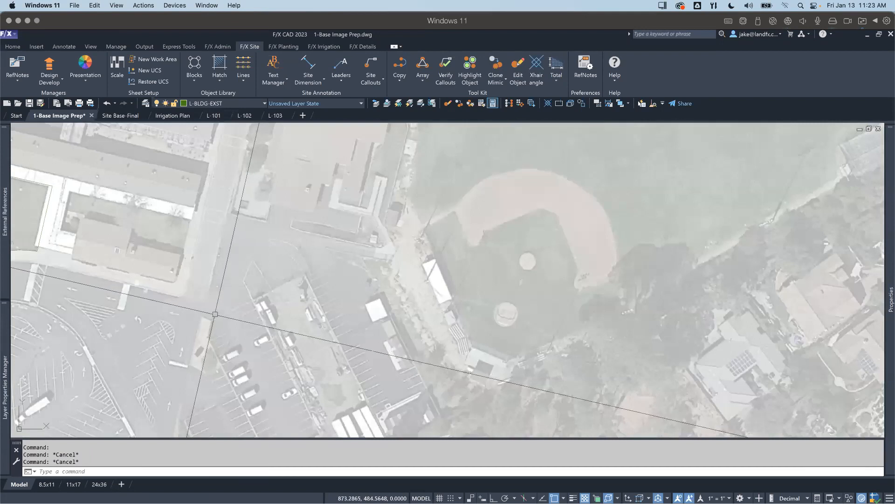
{"action": "middle_click_drag", "start_coordinate": [222, 311], "coordinate": [303, 281]}
{"action": "middle_click_drag", "start_coordinate": [226, 330], "coordinate": [254, 292]}
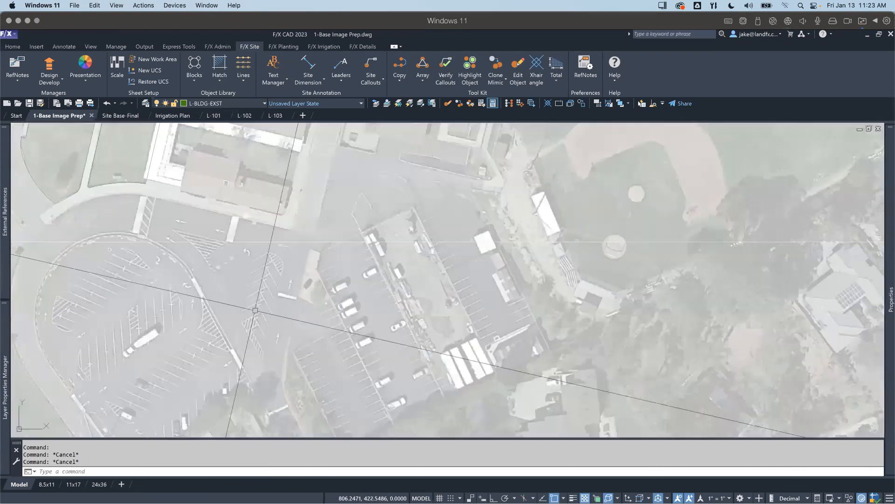
{"action": "scroll", "coordinate": [261, 326], "scroll_direction": "down", "scroll_amount": 2}
{"action": "middle_click_drag", "start_coordinate": [222, 315], "coordinate": [242, 335]}
{"action": "mouse_move", "coordinate": [160, 243]}
{"action": "middle_mouse_down"}
{"action": "mouse_move", "coordinate": [192, 287]}
{"action": "mouse_move", "coordinate": [320, 278]}
{"action": "middle_mouse_up"}
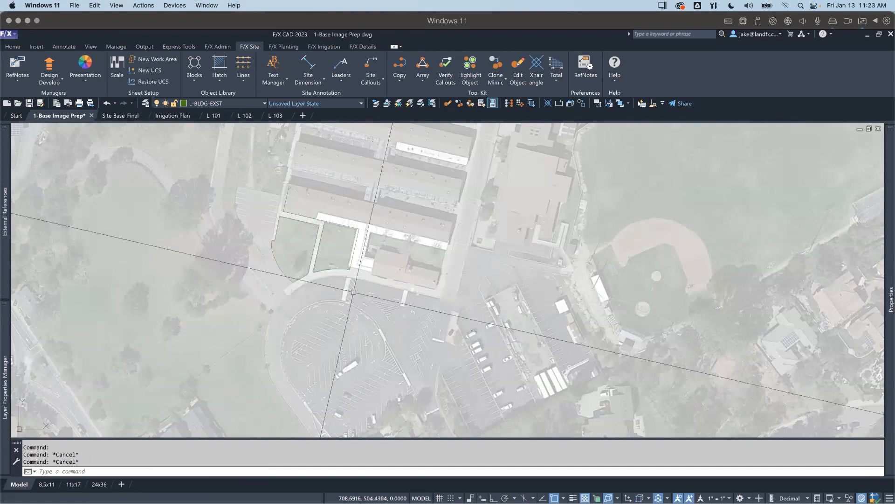
{"action": "middle_click_drag", "start_coordinate": [330, 284], "coordinate": [334, 303]}
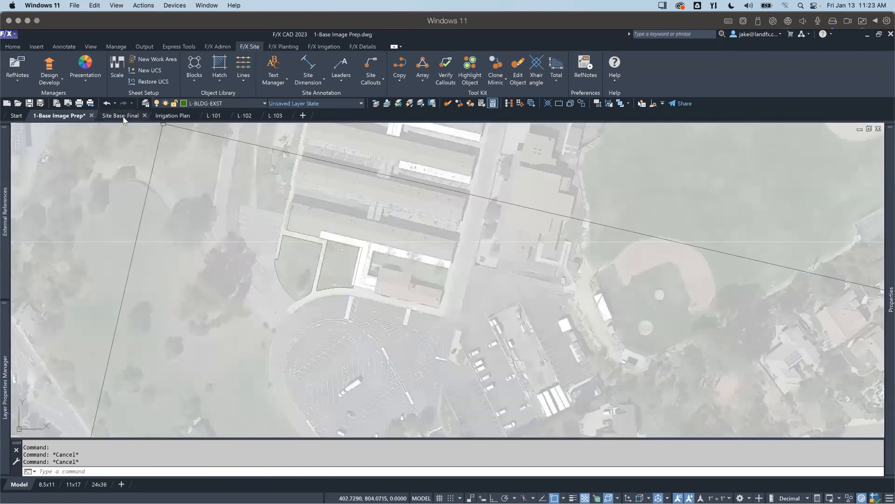
Step: Switch to the Site Base-Final drawing and examine its completed site linework over the aerial image and its external references
{"action": "key", "text": "ctrl+Tab"}
{"action": "scroll", "coordinate": [306, 309], "scroll_direction": "up", "scroll_amount": 4}
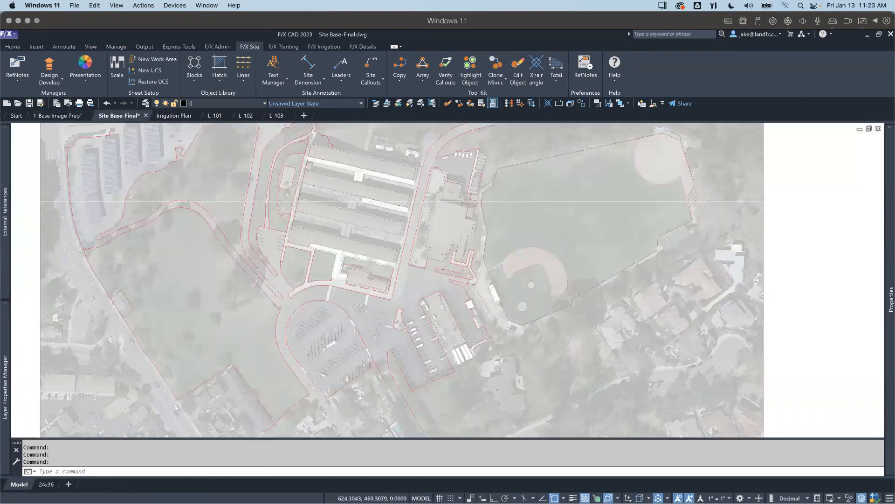
{"action": "mouse_move", "coordinate": [306, 308]}
{"action": "middle_mouse_down"}
{"action": "mouse_move", "coordinate": [324, 324]}
{"action": "mouse_move", "coordinate": [393, 344]}
{"action": "mouse_move", "coordinate": [409, 306]}
{"action": "mouse_move", "coordinate": [402, 311]}
{"action": "middle_mouse_up"}
{"action": "scroll", "coordinate": [418, 334], "scroll_direction": "down", "scroll_amount": 5}
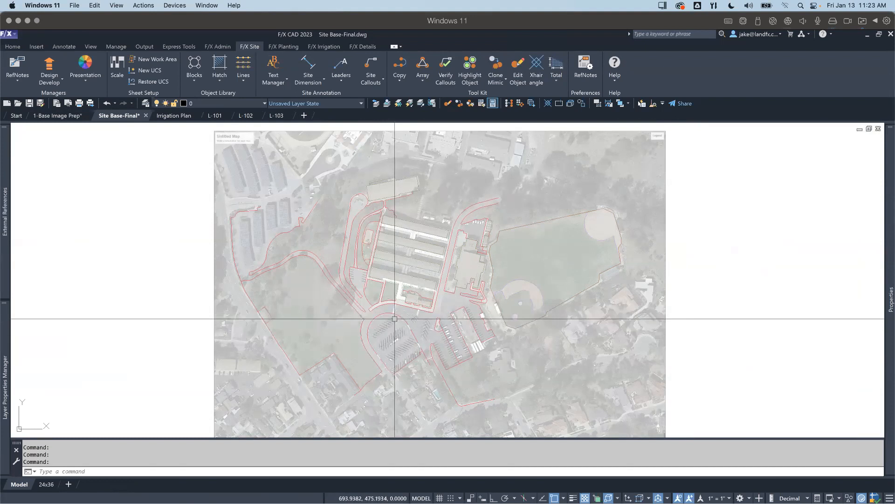
{"action": "mouse_move", "coordinate": [391, 324]}
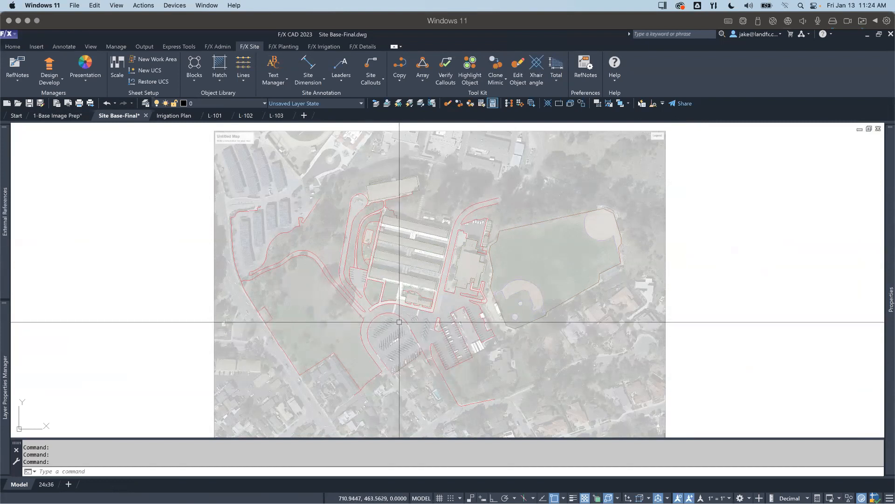
{"action": "mouse_move", "coordinate": [399, 321]}
{"action": "middle_mouse_down"}
{"action": "mouse_move", "coordinate": [410, 315]}
{"action": "mouse_move", "coordinate": [389, 315]}
{"action": "middle_mouse_up"}
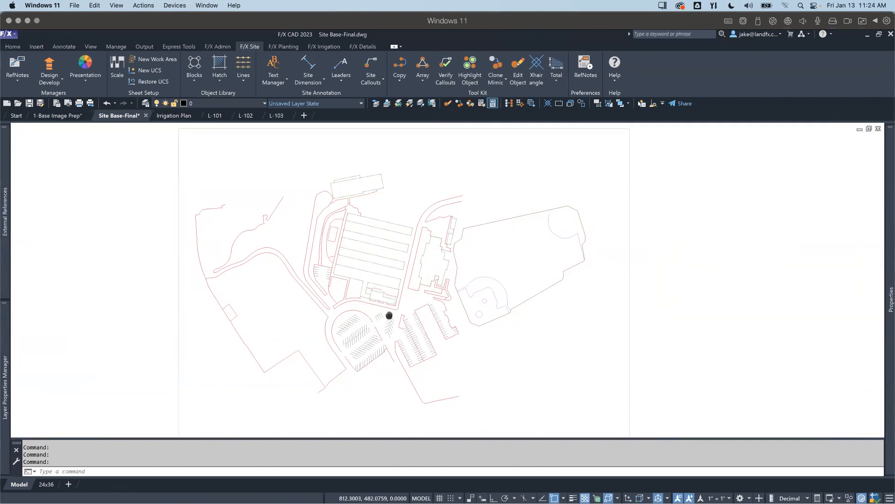
{"action": "mouse_move", "coordinate": [13, 231]}
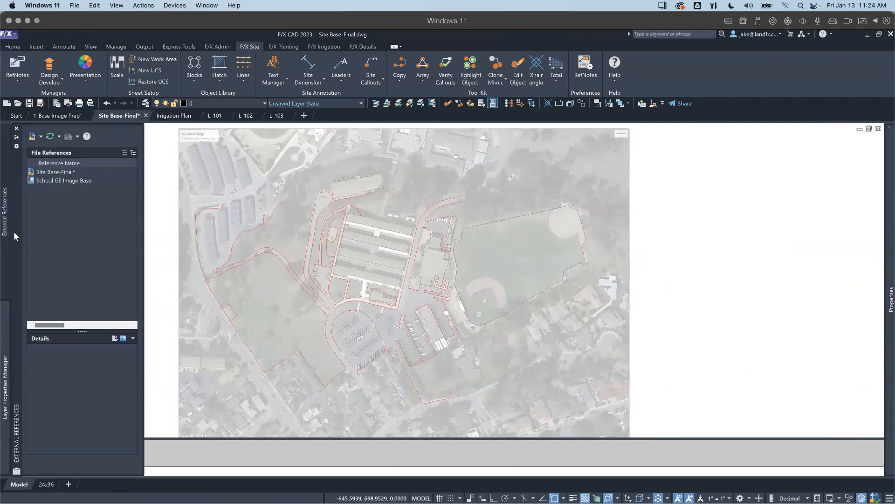
Step: Unload the School GE Image Base reference from the Site Base-Final drawing
{"action": "right_click", "coordinate": [52, 182]}
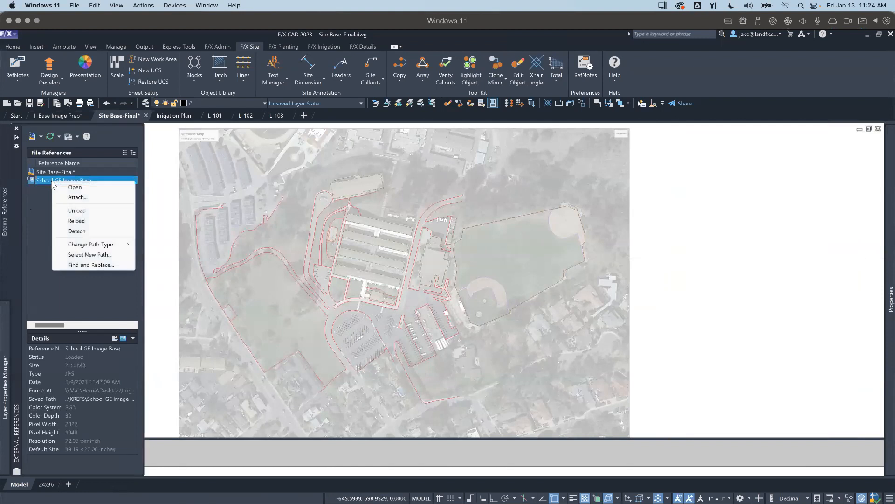
{"action": "left_click", "coordinate": [77, 210]}
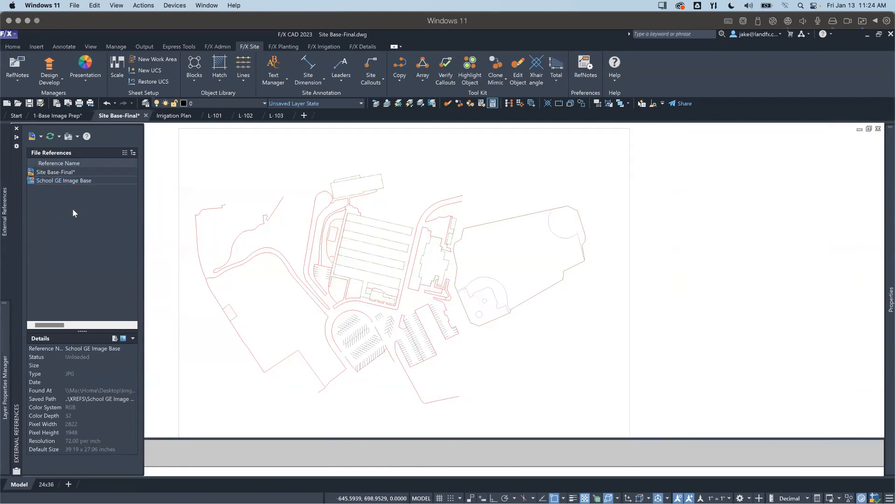
{"action": "scroll", "coordinate": [419, 308], "scroll_direction": "down", "scroll_amount": 3}
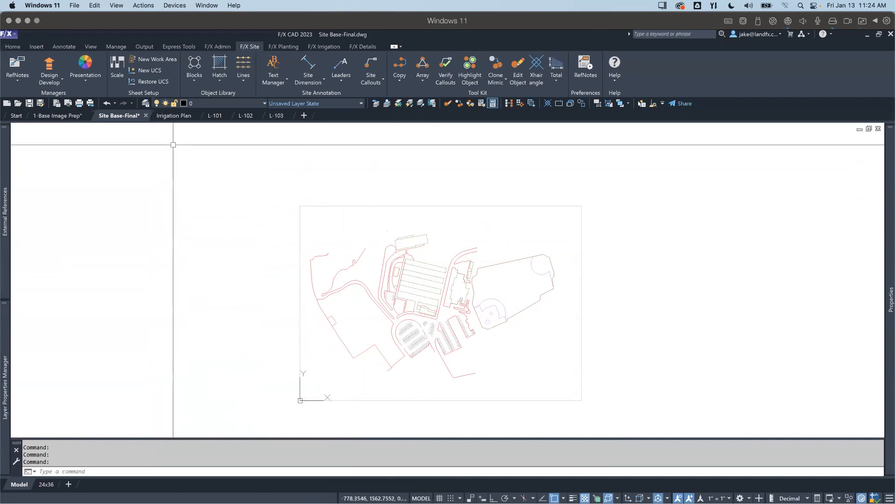
Step: Switch to the Irrigation Plan drawing and choose Site Base-Final.dwg from the XREFS folder as the external reference to attach
{"action": "left_click", "coordinate": [176, 117]}
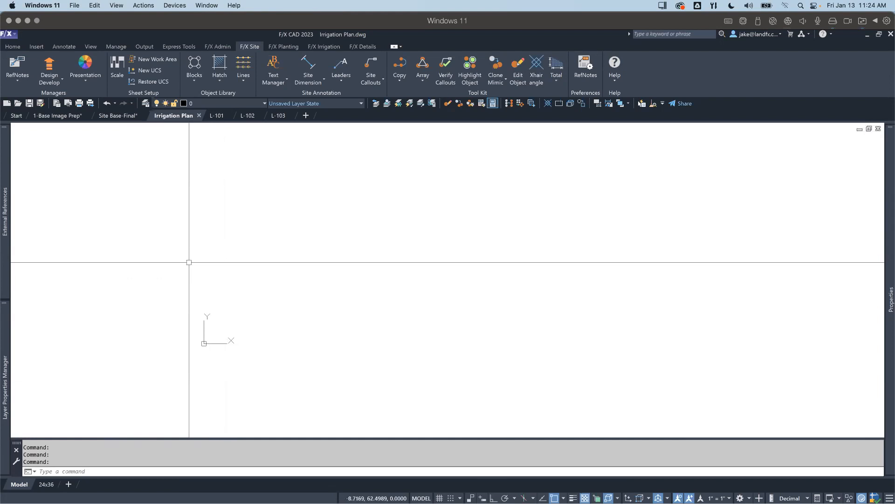
{"action": "mouse_move", "coordinate": [6, 204]}
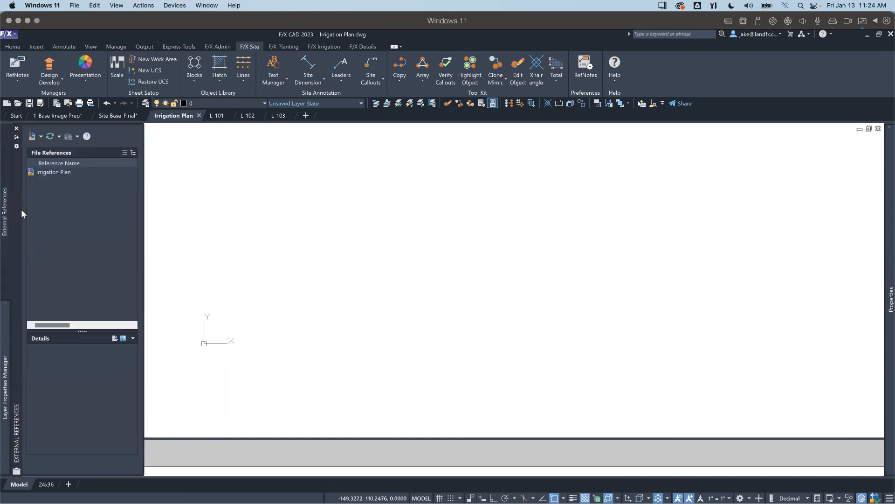
{"action": "left_click", "coordinate": [32, 137]}
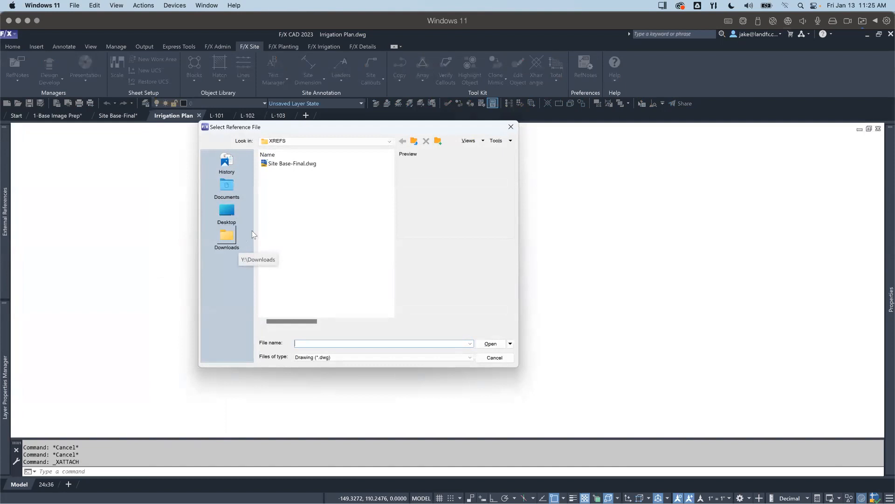
{"action": "double_click", "coordinate": [292, 164]}
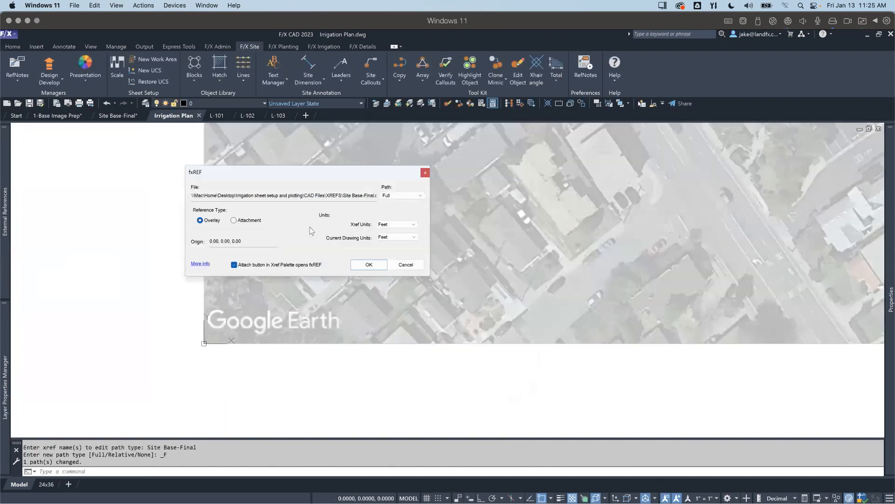
{"action": "left_click_drag", "start_coordinate": [309, 172], "coordinate": [199, 112]}
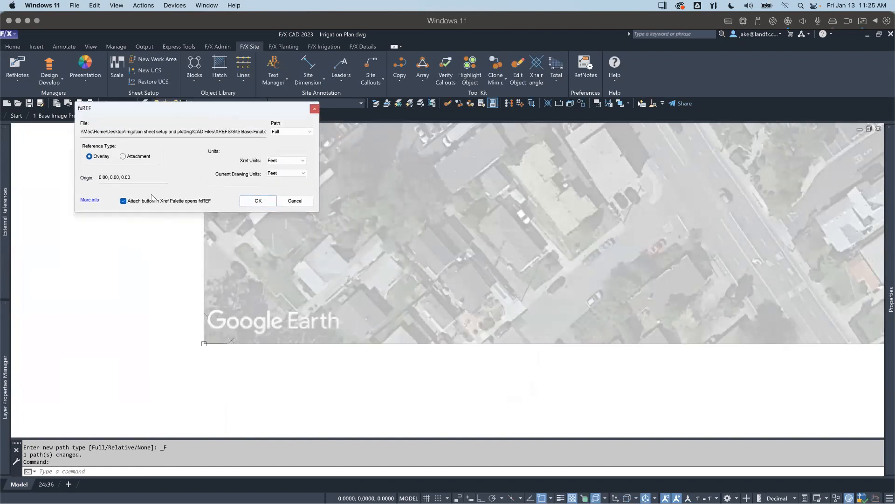
{"action": "mouse_move", "coordinate": [5, 194]}
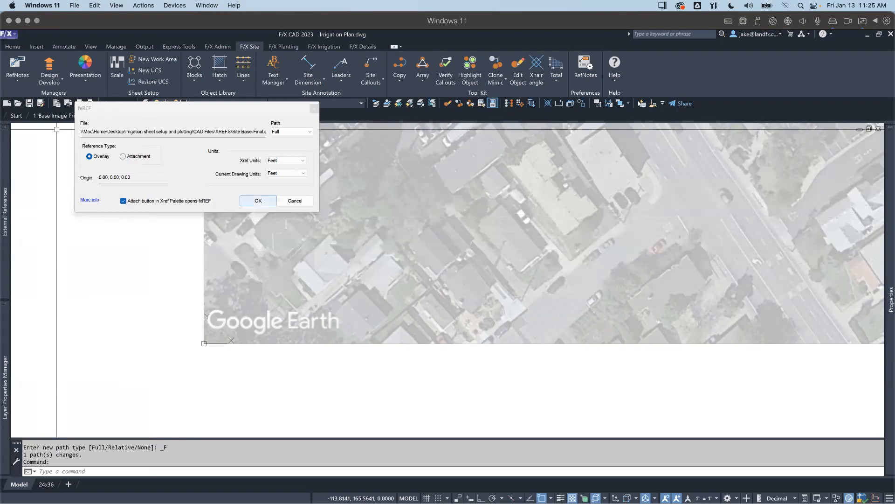
Step: Measure the width of a parking stall in the small lot west of the classroom buildings to check the reference's scale
{"action": "middle_click_drag", "start_coordinate": [574, 252], "coordinate": [539, 323]}
{"action": "scroll", "coordinate": [538, 324], "scroll_direction": "down", "scroll_amount": 5}
{"action": "mouse_move", "coordinate": [566, 250]}
{"action": "middle_mouse_down"}
{"action": "mouse_move", "coordinate": [504, 300]}
{"action": "mouse_move", "coordinate": [358, 368]}
{"action": "middle_mouse_up"}
{"action": "middle_click_drag", "start_coordinate": [453, 308], "coordinate": [419, 313]}
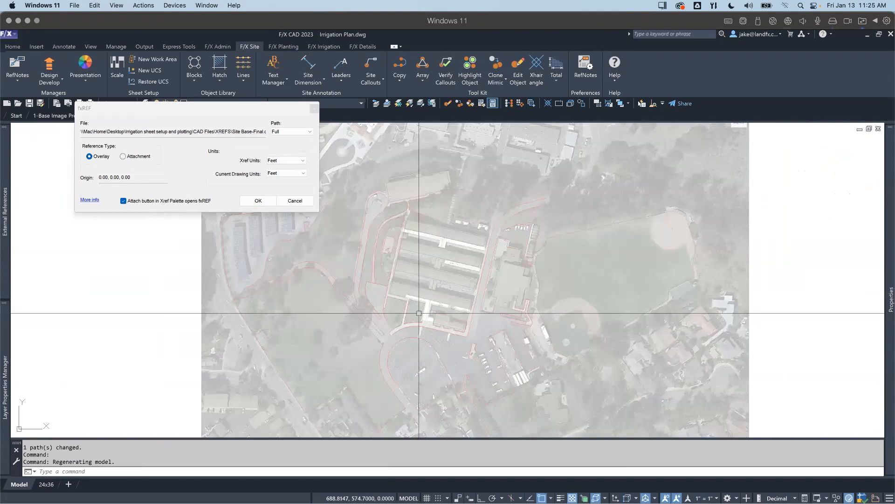
{"action": "scroll", "coordinate": [419, 313], "scroll_direction": "up", "scroll_amount": 5}
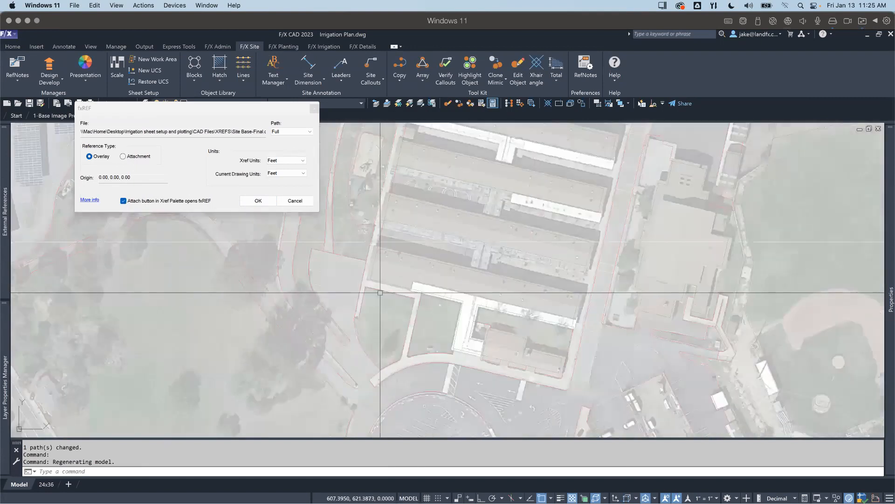
{"action": "mouse_move", "coordinate": [380, 304]}
{"action": "middle_mouse_down"}
{"action": "mouse_move", "coordinate": [389, 328]}
{"action": "mouse_move", "coordinate": [356, 300]}
{"action": "mouse_move", "coordinate": [365, 321]}
{"action": "middle_mouse_up"}
{"action": "scroll", "coordinate": [362, 306], "scroll_direction": "up", "scroll_amount": 3}
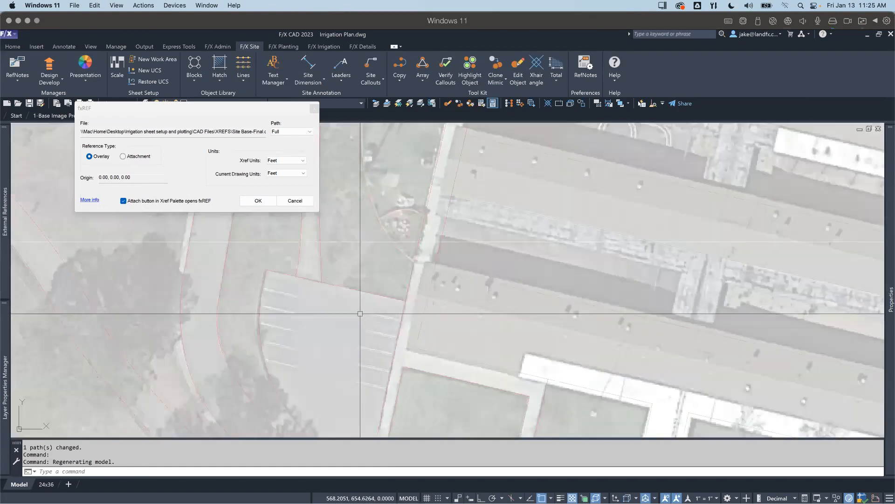
{"action": "type", "text": "di"}
{"action": "key", "text": "Return"}
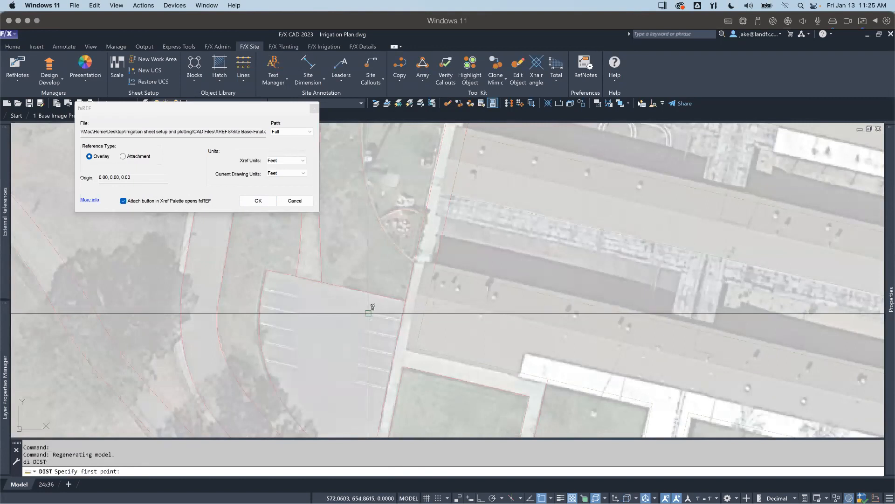
{"action": "left_click", "coordinate": [368, 313]}
{"action": "left_click", "coordinate": [365, 329]}
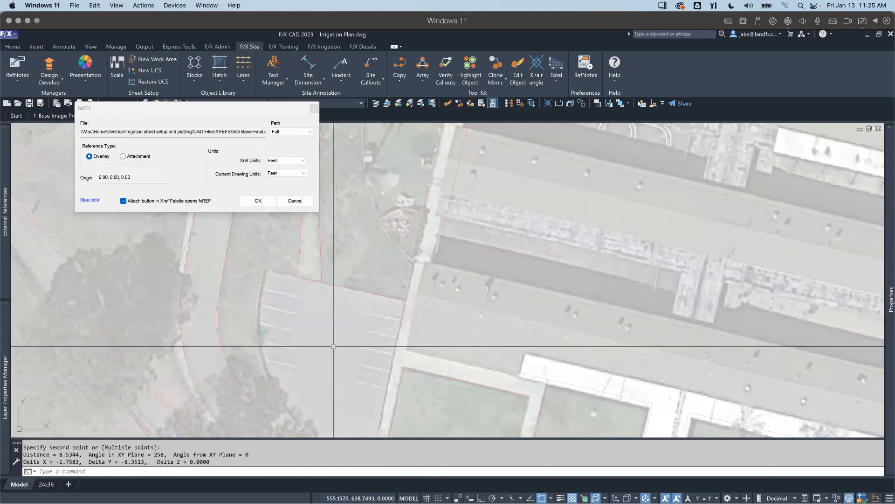
{"action": "scroll", "coordinate": [358, 338], "scroll_direction": "down", "scroll_amount": 4}
{"action": "middle_click_drag", "start_coordinate": [386, 369], "coordinate": [430, 278]}
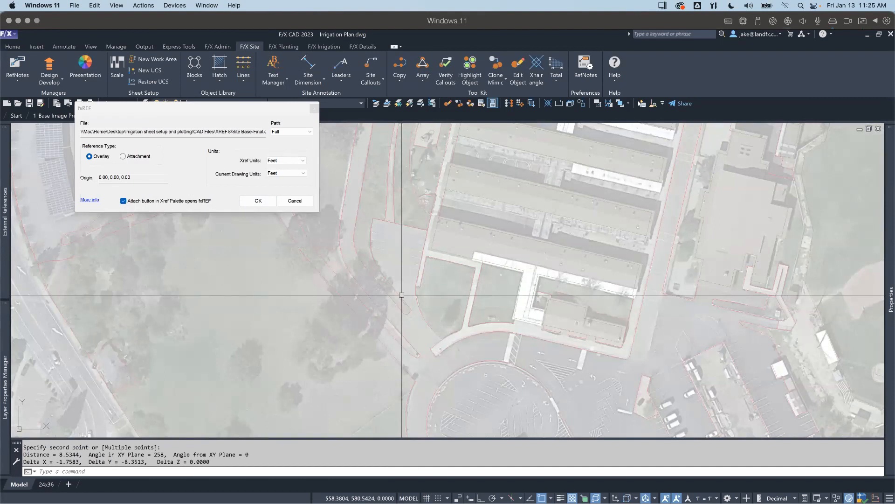
Step: Attach Site Base-Final as an overlay with a full path, origin 0,0,0, and both xref and drawing units in feet
{"action": "scroll", "coordinate": [402, 295], "scroll_direction": "down", "scroll_amount": 6}
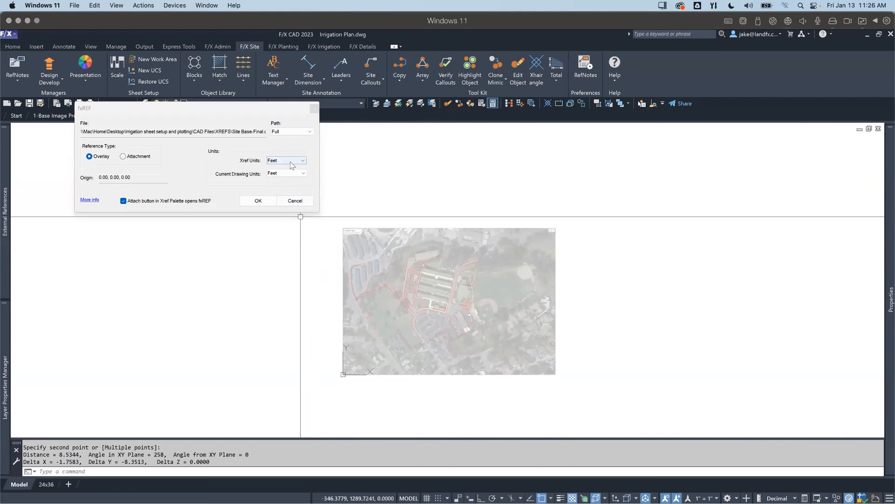
{"action": "left_click", "coordinate": [257, 202]}
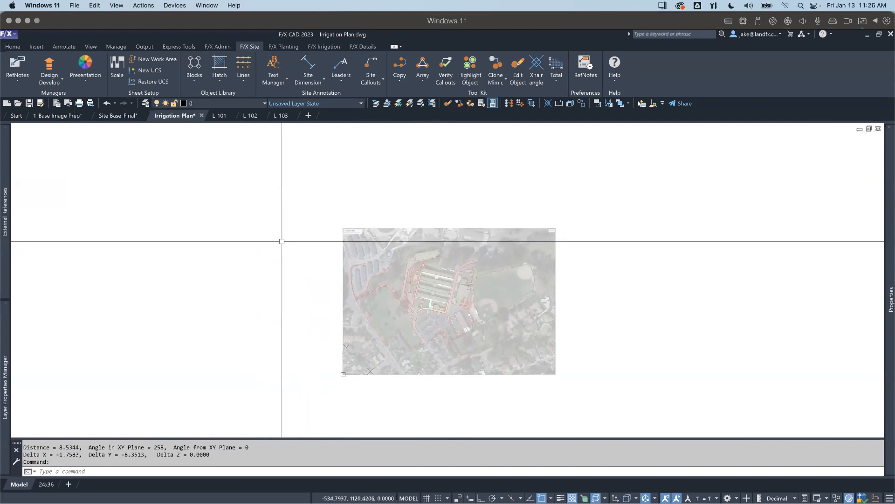
{"action": "mouse_move", "coordinate": [369, 295]}
{"action": "middle_mouse_down"}
{"action": "mouse_move", "coordinate": [316, 284]}
{"action": "mouse_move", "coordinate": [304, 326]}
{"action": "middle_mouse_up"}
{"action": "scroll", "coordinate": [305, 326], "scroll_direction": "up", "scroll_amount": 4}
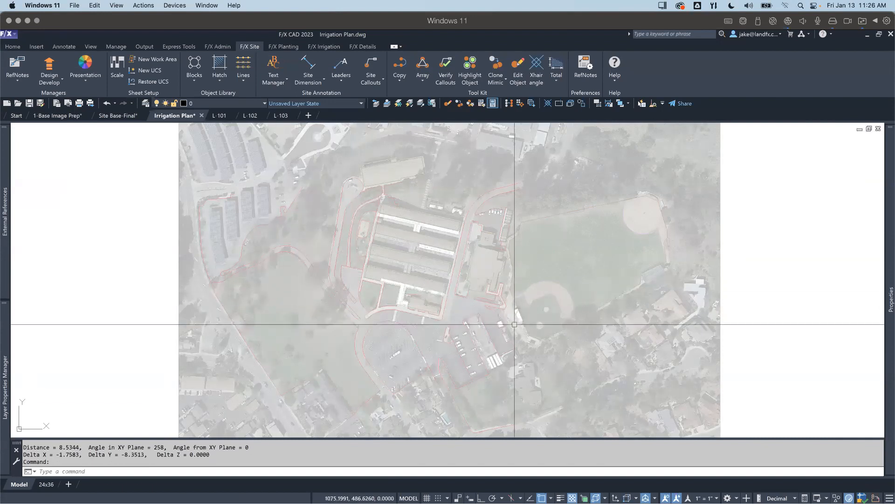
Step: Unload the nested School GE Image Base reference from the Irrigation Plan drawing
{"action": "mouse_move", "coordinate": [5, 212]}
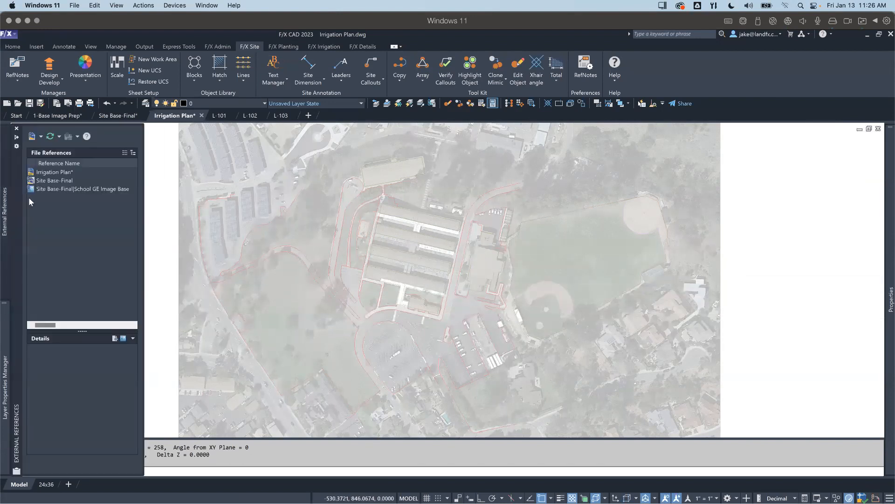
{"action": "right_click", "coordinate": [47, 189]}
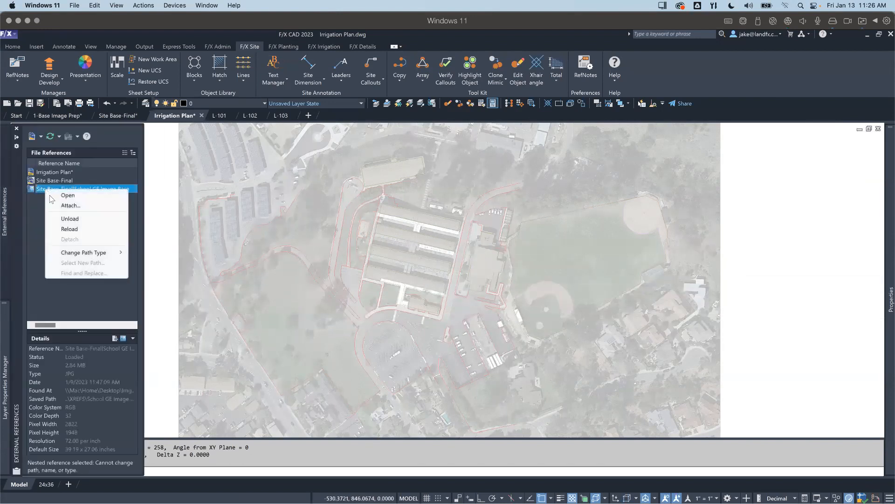
{"action": "left_click", "coordinate": [66, 219]}
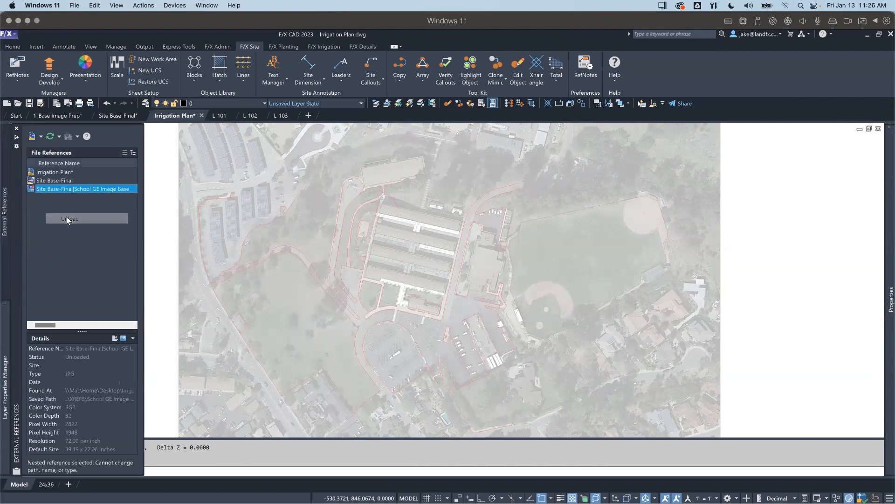
{"action": "middle_click_drag", "start_coordinate": [449, 332], "coordinate": [460, 324]}
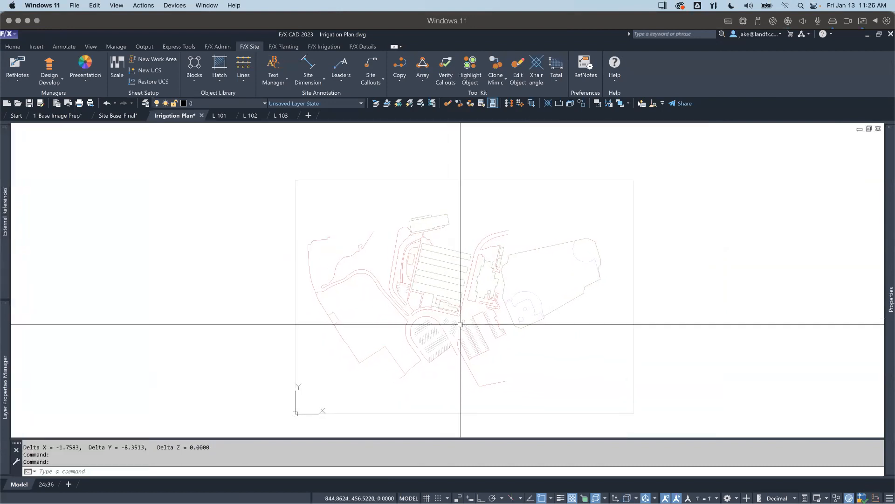
{"action": "scroll", "coordinate": [519, 317], "scroll_direction": "up", "scroll_amount": 2}
{"action": "mouse_move", "coordinate": [349, 301]}
{"action": "middle_mouse_down"}
{"action": "mouse_move", "coordinate": [343, 347]}
{"action": "mouse_move", "coordinate": [343, 324]}
{"action": "middle_mouse_up"}
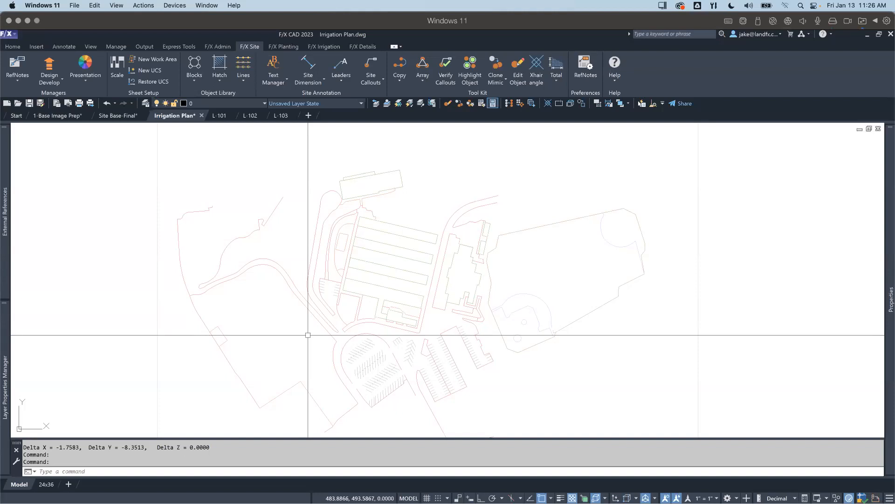
{"action": "middle_click_drag", "start_coordinate": [382, 333], "coordinate": [384, 318]}
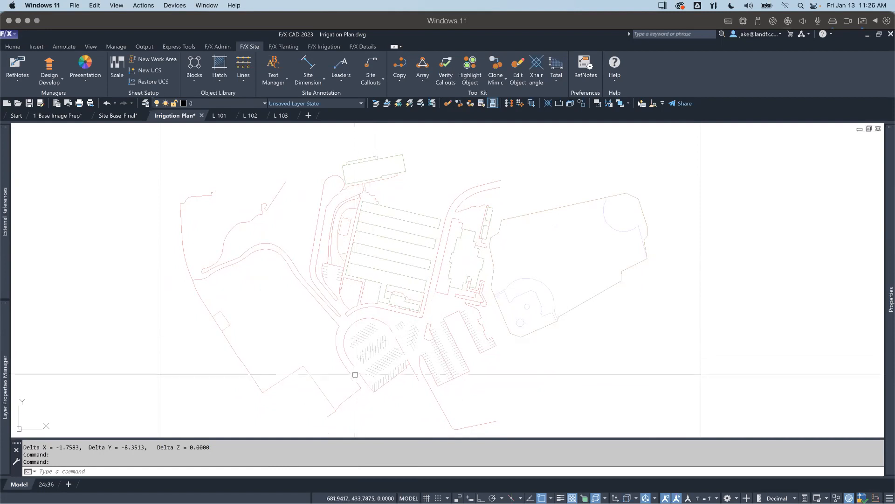
{"action": "middle_click_drag", "start_coordinate": [400, 326], "coordinate": [399, 305]}
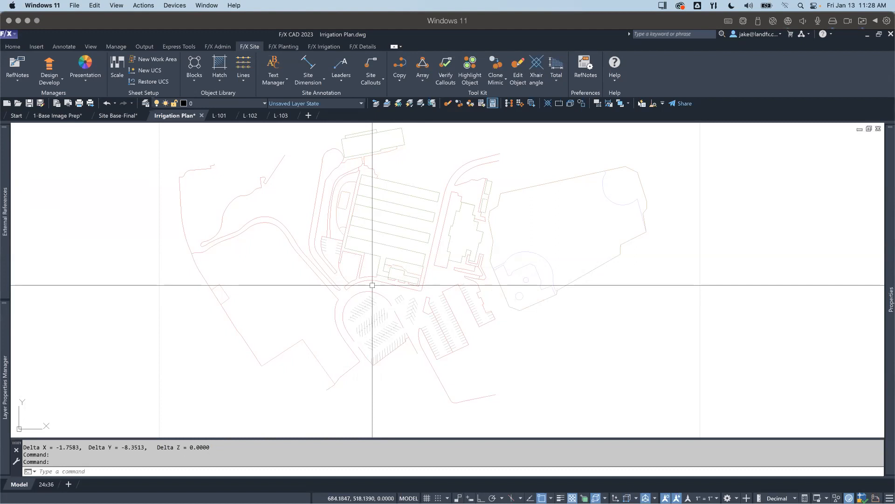
{"action": "middle_click_drag", "start_coordinate": [380, 300], "coordinate": [382, 297]}
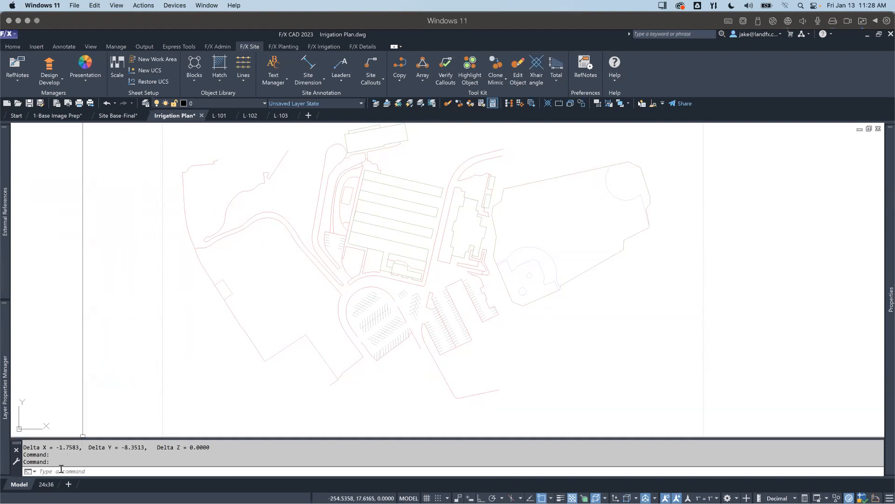
Step: Open the 24x36 layout, activate its viewport and restore the World UCS in it
{"action": "left_click", "coordinate": [46, 484]}
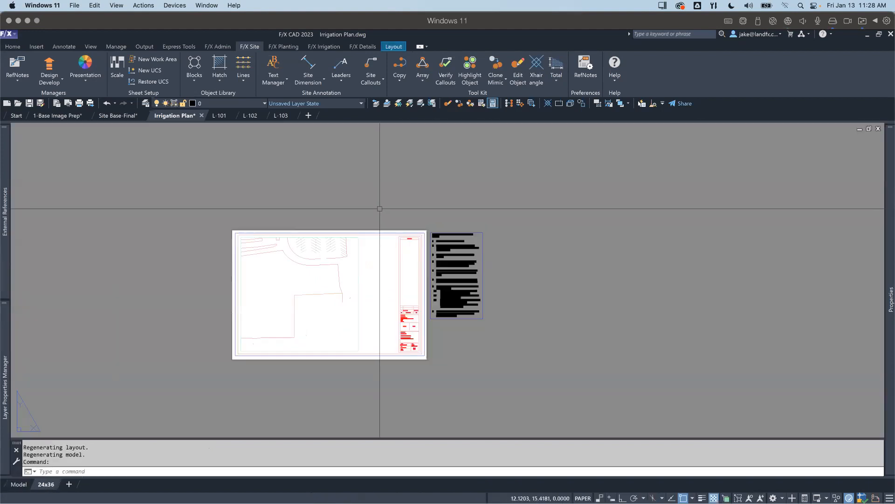
{"action": "double_click", "coordinate": [293, 287]}
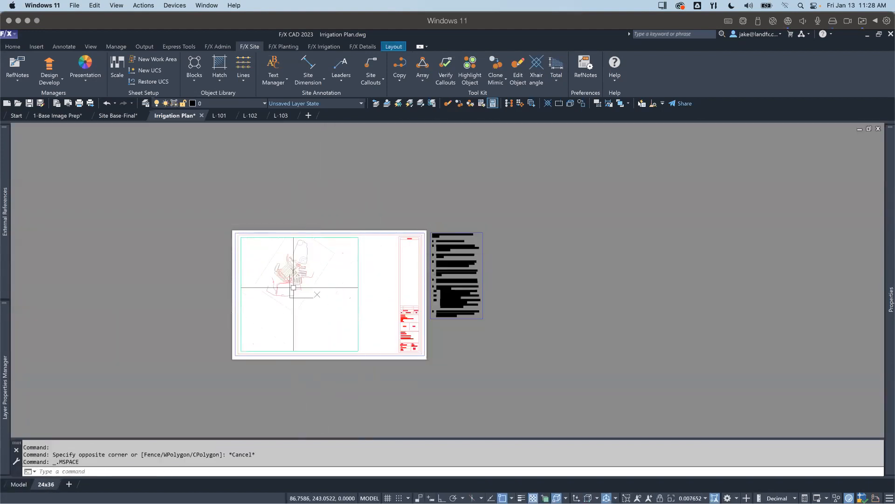
{"action": "middle_click_drag", "start_coordinate": [295, 286], "coordinate": [302, 310]}
{"action": "left_click", "coordinate": [160, 82]}
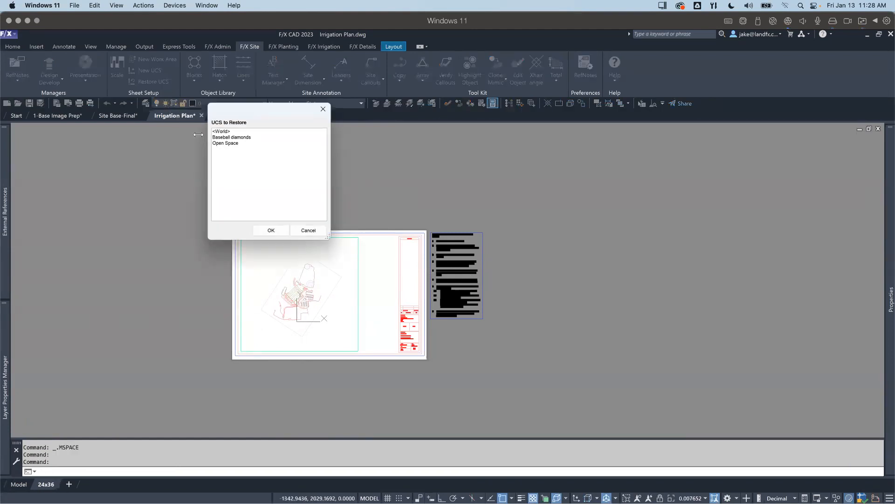
{"action": "double_click", "coordinate": [219, 131]}
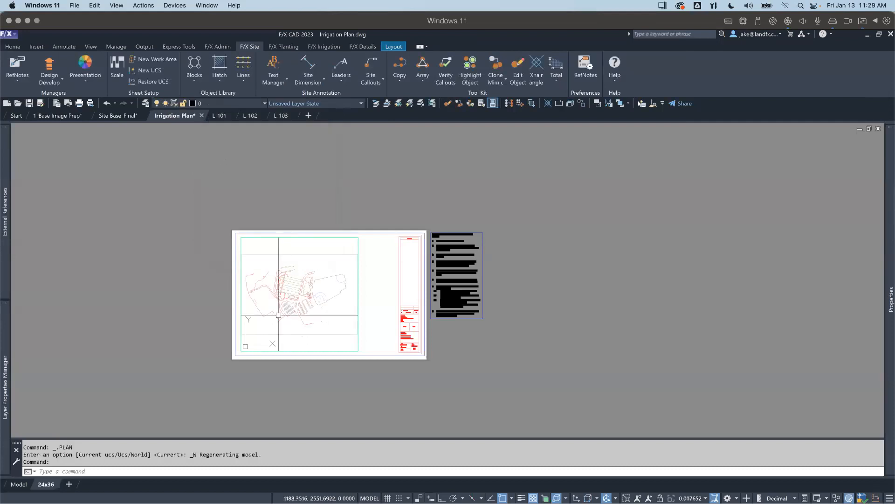
Step: Zoom and center the whole site within the layout viewport, and return to paper space
{"action": "scroll", "coordinate": [294, 305], "scroll_direction": "up", "scroll_amount": 4}
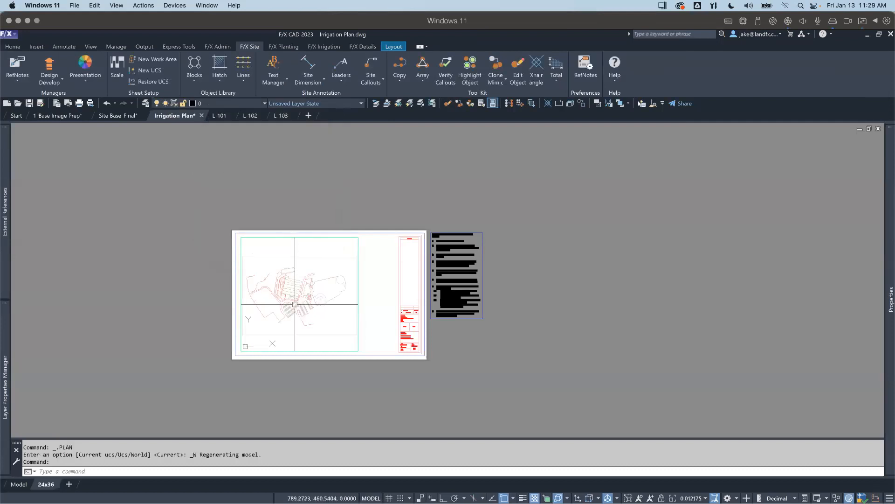
{"action": "scroll", "coordinate": [296, 302], "scroll_direction": "up", "scroll_amount": 4}
{"action": "scroll", "coordinate": [296, 302], "scroll_direction": "down", "scroll_amount": 4}
{"action": "middle_click_drag", "start_coordinate": [297, 303], "coordinate": [302, 303]}
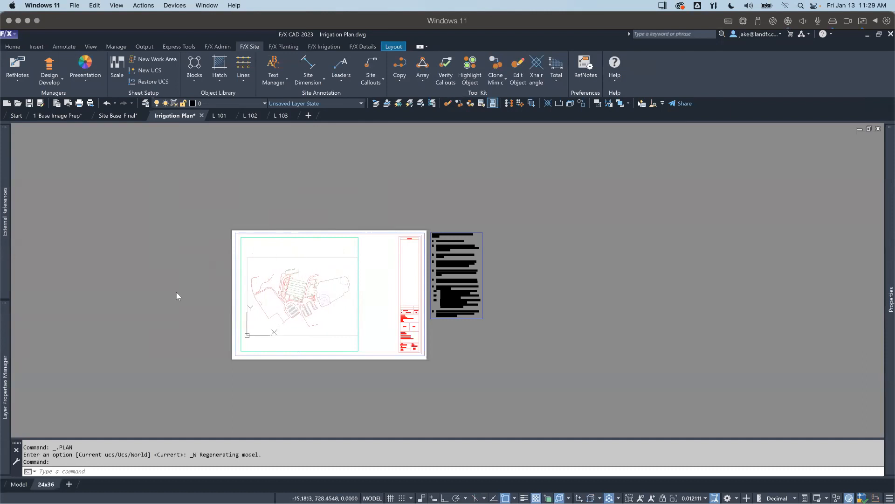
{"action": "double_click", "coordinate": [176, 293]}
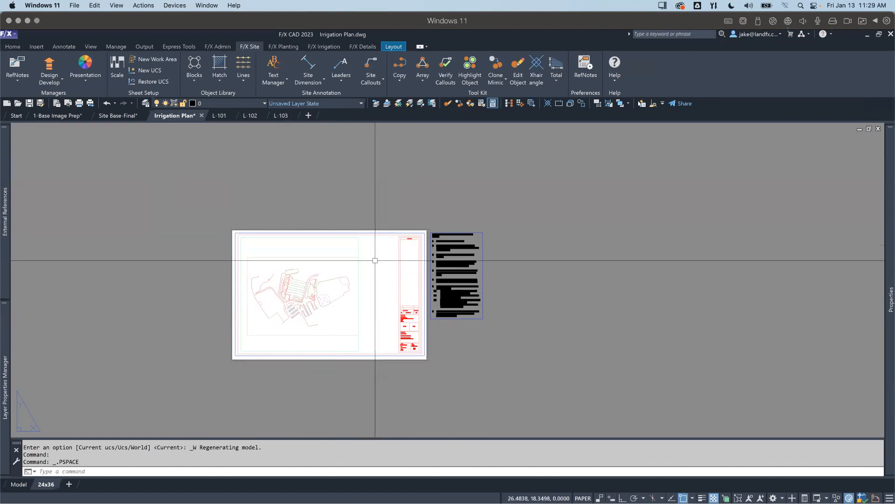
Step: Activate the 24x36 layout's viewport and examine the ball field, parking lots, school buildings and open area of the site
{"action": "scroll", "coordinate": [372, 271], "scroll_direction": "up", "scroll_amount": 2}
{"action": "middle_click_drag", "start_coordinate": [262, 302], "coordinate": [356, 300]}
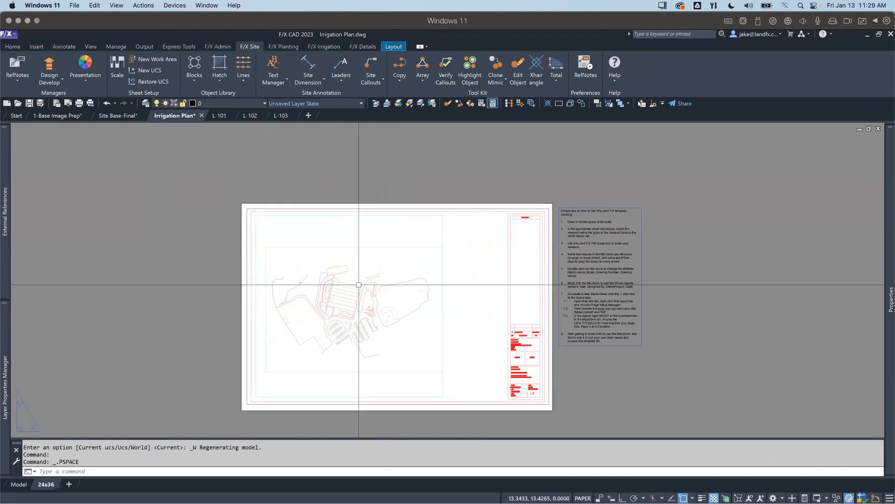
{"action": "left_click", "coordinate": [375, 301]}
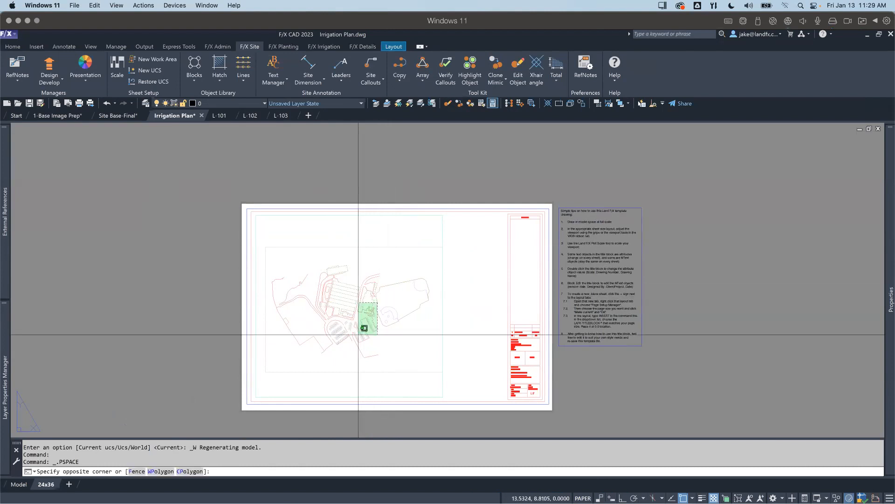
{"action": "double_click", "coordinate": [359, 318]}
{"action": "scroll", "coordinate": [373, 321], "scroll_direction": "up", "scroll_amount": 5}
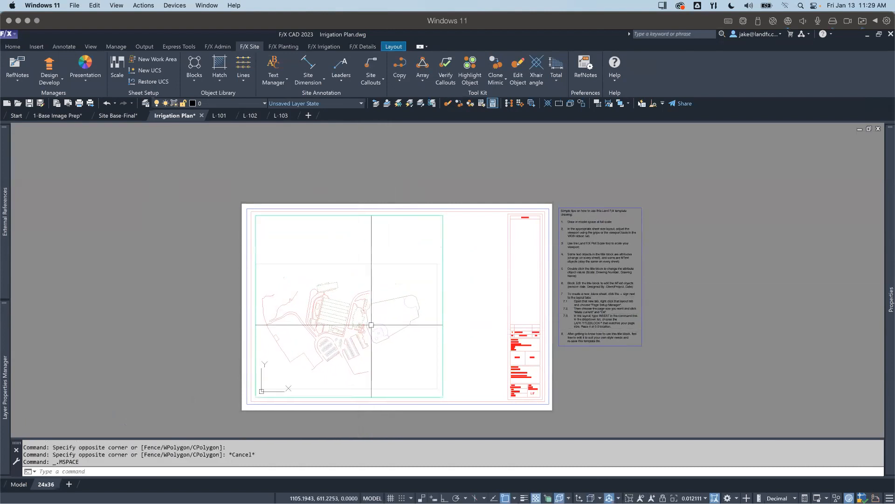
{"action": "middle_click_drag", "start_coordinate": [377, 321], "coordinate": [309, 322]}
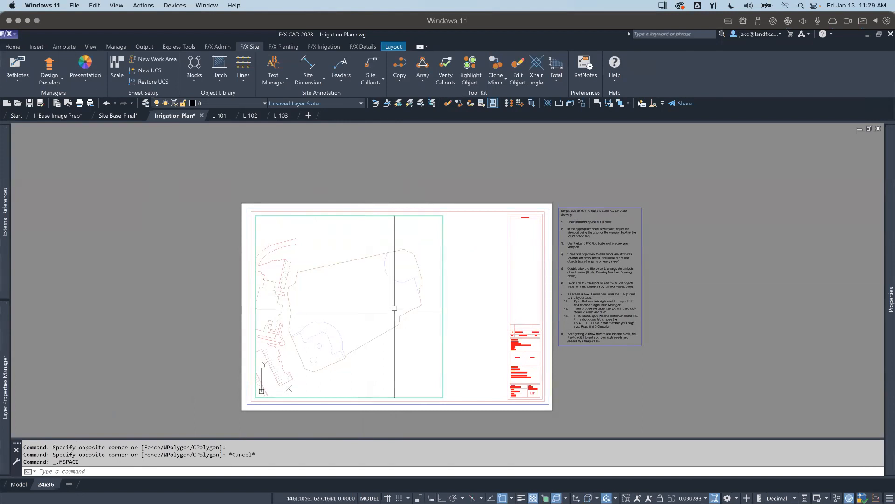
{"action": "scroll", "coordinate": [354, 336], "scroll_direction": "down", "scroll_amount": 5}
{"action": "middle_click_drag", "start_coordinate": [323, 340], "coordinate": [431, 340]}
{"action": "scroll", "coordinate": [355, 346], "scroll_direction": "up", "scroll_amount": 4}
{"action": "scroll", "coordinate": [356, 345], "scroll_direction": "down", "scroll_amount": 2}
{"action": "mouse_move", "coordinate": [364, 347]}
{"action": "middle_mouse_down"}
{"action": "mouse_move", "coordinate": [377, 343]}
{"action": "mouse_move", "coordinate": [356, 336]}
{"action": "middle_mouse_up"}
{"action": "scroll", "coordinate": [340, 304], "scroll_direction": "down", "scroll_amount": 5}
{"action": "scroll", "coordinate": [360, 342], "scroll_direction": "up", "scroll_amount": 3}
{"action": "middle_click_drag", "start_coordinate": [432, 354], "coordinate": [410, 335]}
{"action": "scroll", "coordinate": [409, 324], "scroll_direction": "up", "scroll_amount": 5}
{"action": "scroll", "coordinate": [354, 304], "scroll_direction": "down", "scroll_amount": 3}
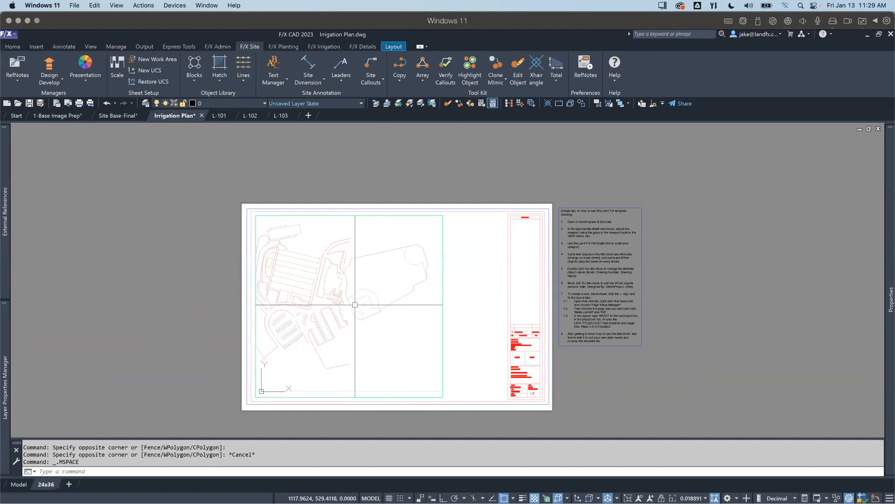
{"action": "middle_click_drag", "start_coordinate": [332, 325], "coordinate": [375, 320]}
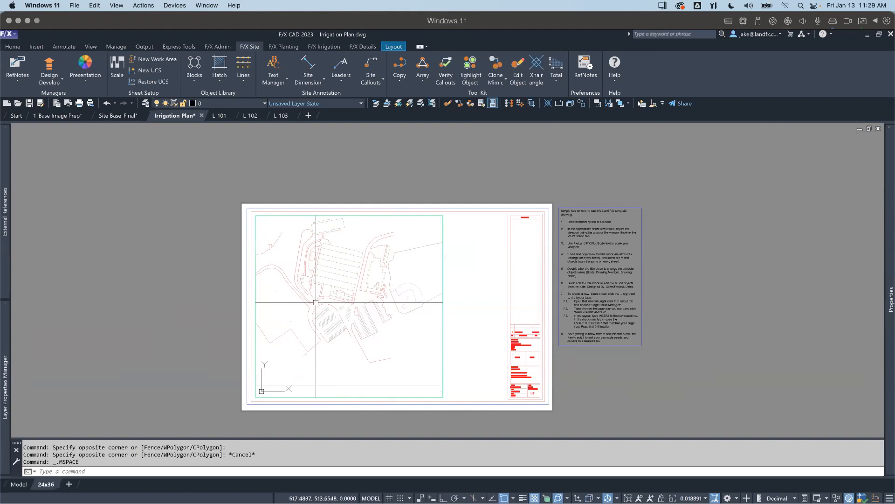
{"action": "middle_click_drag", "start_coordinate": [290, 296], "coordinate": [295, 298]}
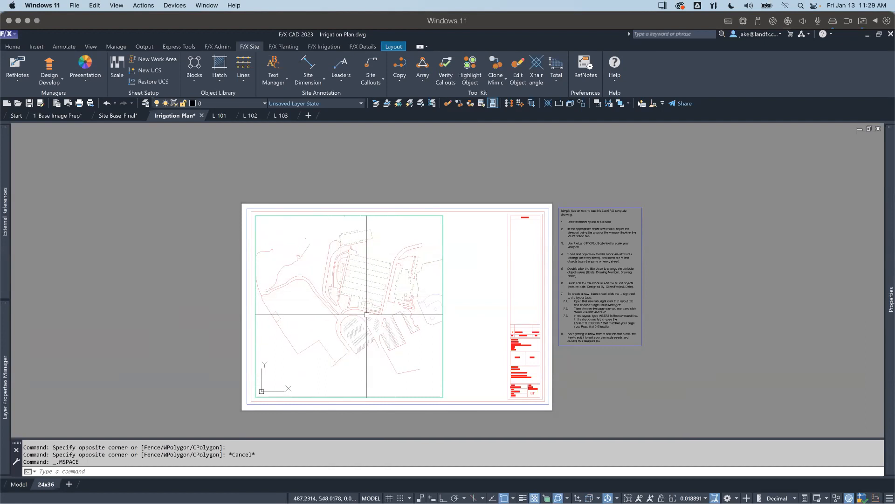
{"action": "middle_click_drag", "start_coordinate": [375, 311], "coordinate": [357, 314]}
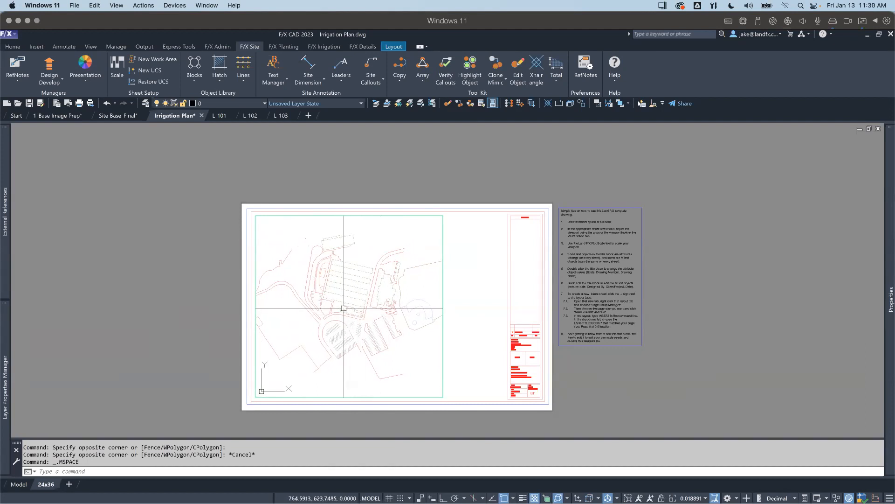
Step: Return the layout to paper space and switch the drawing to model space
{"action": "double_click", "coordinate": [200, 286]}
{"action": "scroll", "coordinate": [93, 406], "scroll_direction": "up", "scroll_amount": 2}
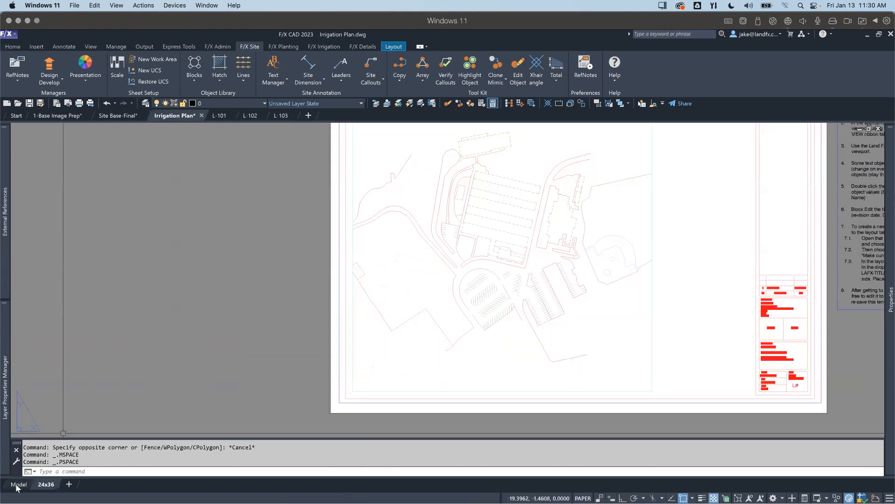
{"action": "left_click", "coordinate": [18, 484]}
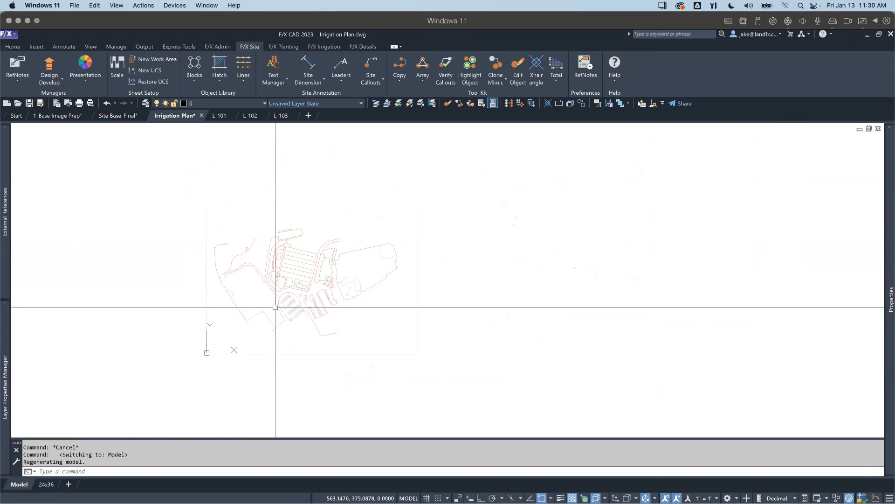
{"action": "middle_click_drag", "start_coordinate": [275, 306], "coordinate": [309, 320]}
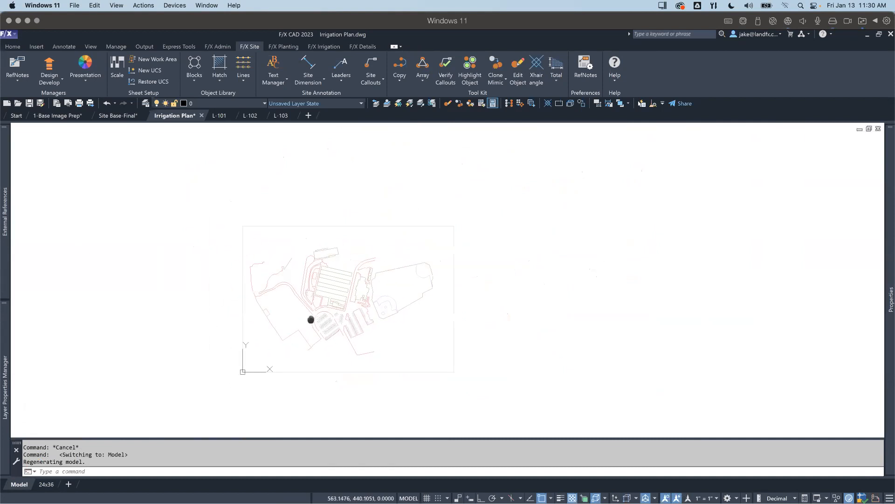
{"action": "scroll", "coordinate": [308, 320], "scroll_direction": "up", "scroll_amount": 2}
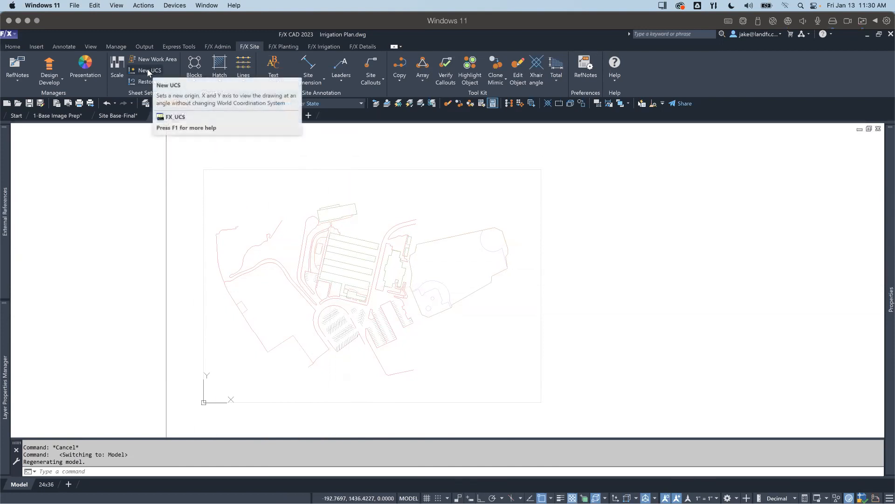
{"action": "left_click", "coordinate": [267, 351]}
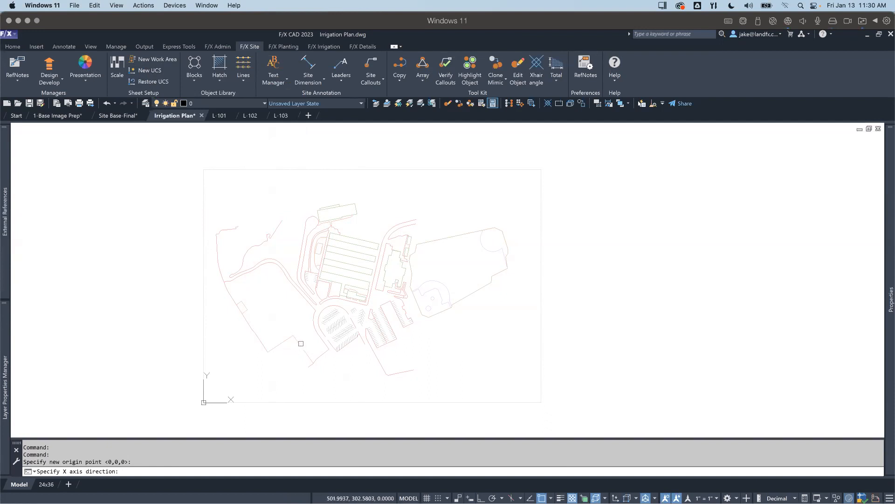
{"action": "left_click", "coordinate": [300, 345]}
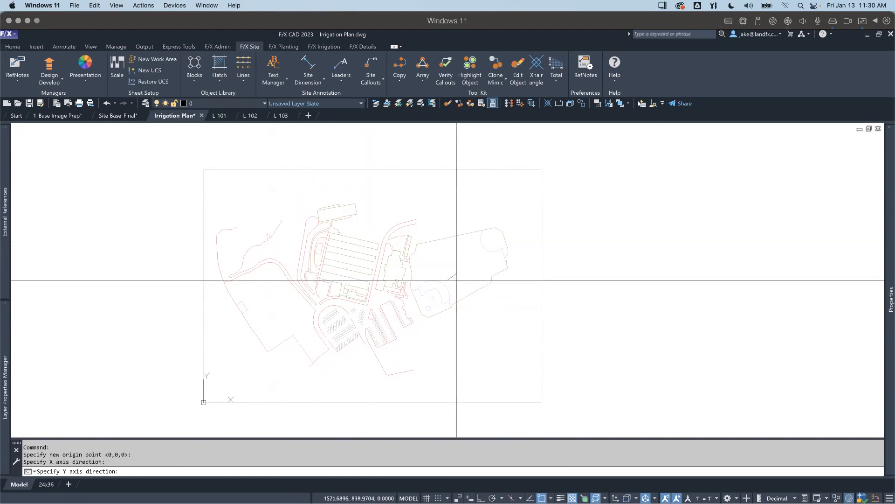
{"action": "left_click", "coordinate": [485, 255]}
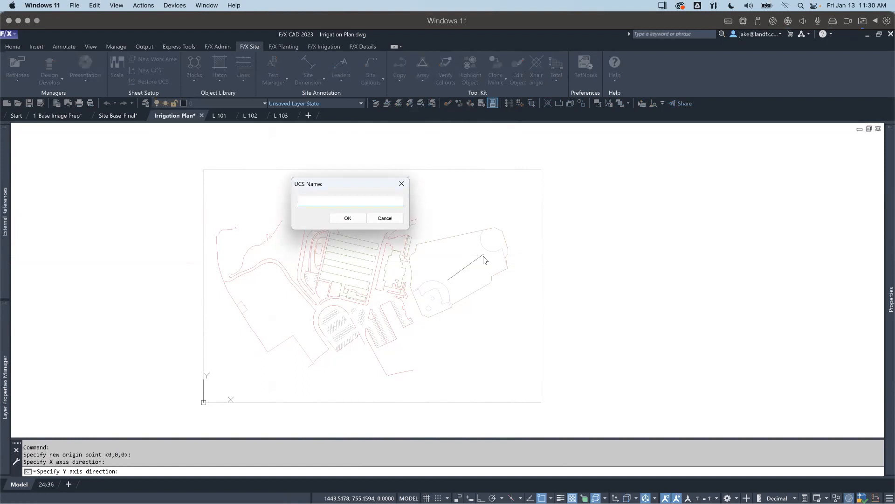
{"action": "key", "text": "Escape"}
{"action": "key", "text": "Escape"}
{"action": "key", "text": "Escape"}
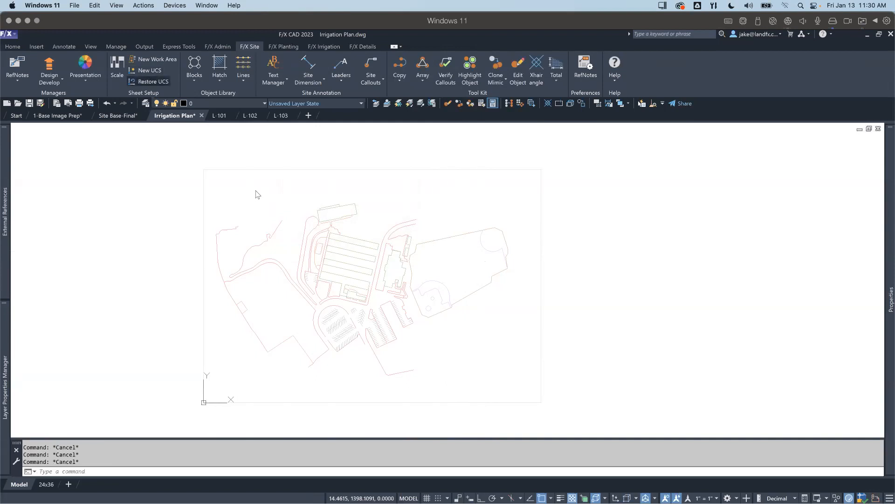
Step: Restore the Open Space UCS to view the site along the open area, followed by the Baseball diamonds UCS
{"action": "double_click", "coordinate": [227, 147]}
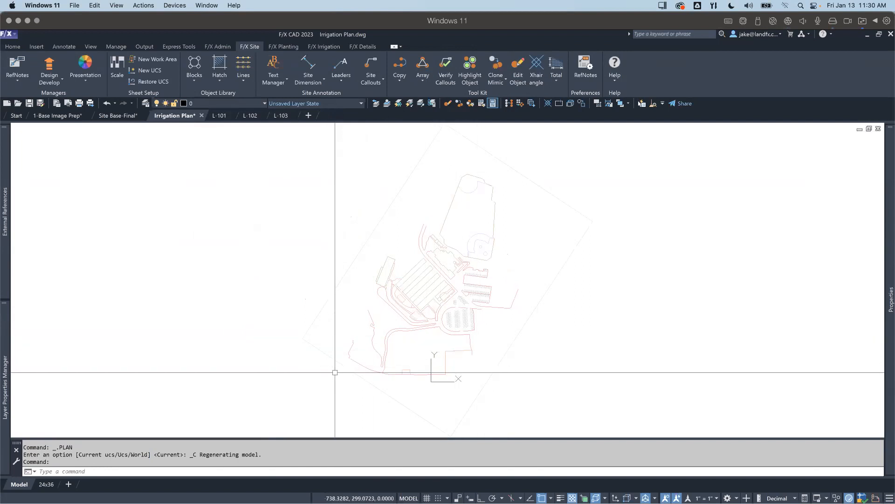
{"action": "scroll", "coordinate": [409, 370], "scroll_direction": "up", "scroll_amount": 5}
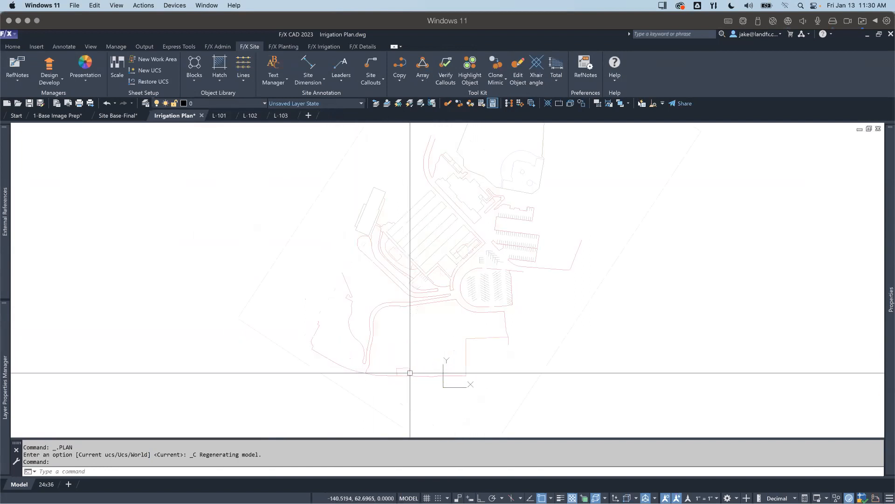
{"action": "scroll", "coordinate": [450, 366], "scroll_direction": "down", "scroll_amount": 3}
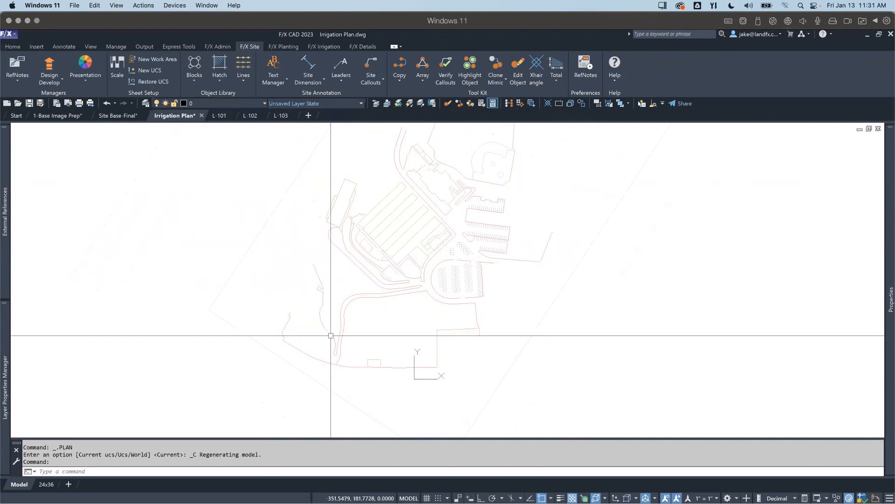
{"action": "scroll", "coordinate": [456, 281], "scroll_direction": "down", "scroll_amount": 2}
{"action": "middle_click_drag", "start_coordinate": [456, 281], "coordinate": [420, 350]}
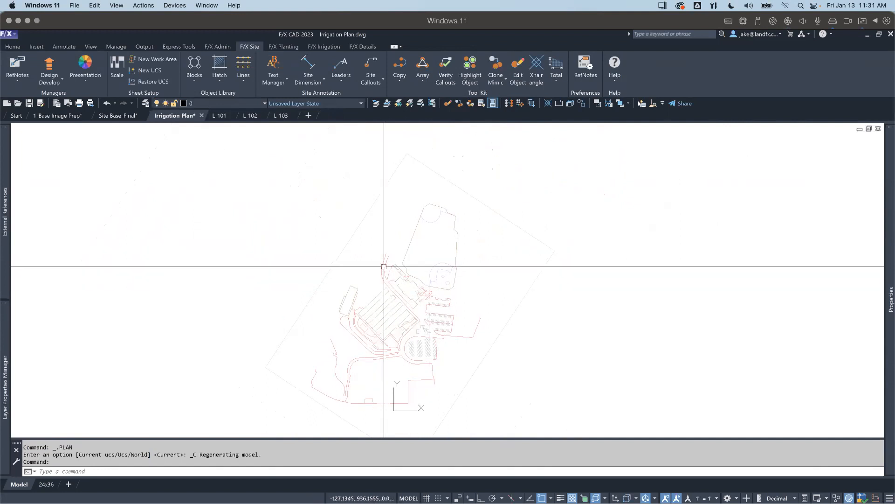
{"action": "left_click", "coordinate": [156, 82]}
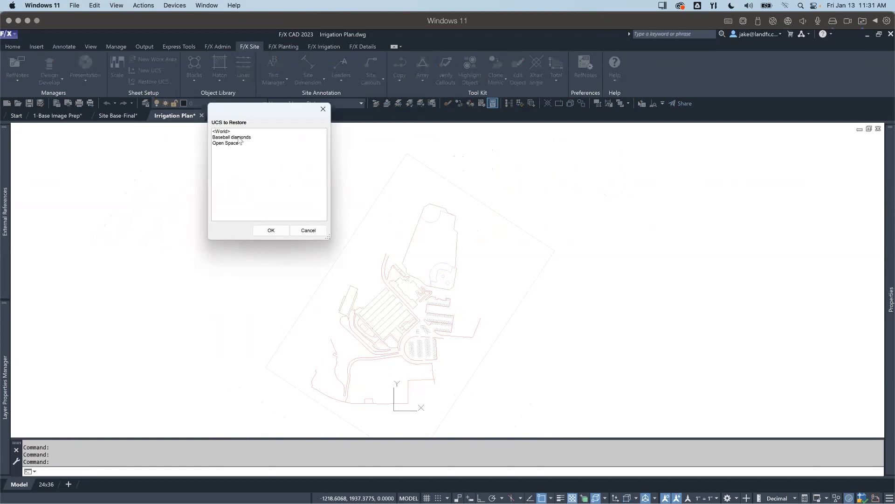
{"action": "double_click", "coordinate": [231, 137]}
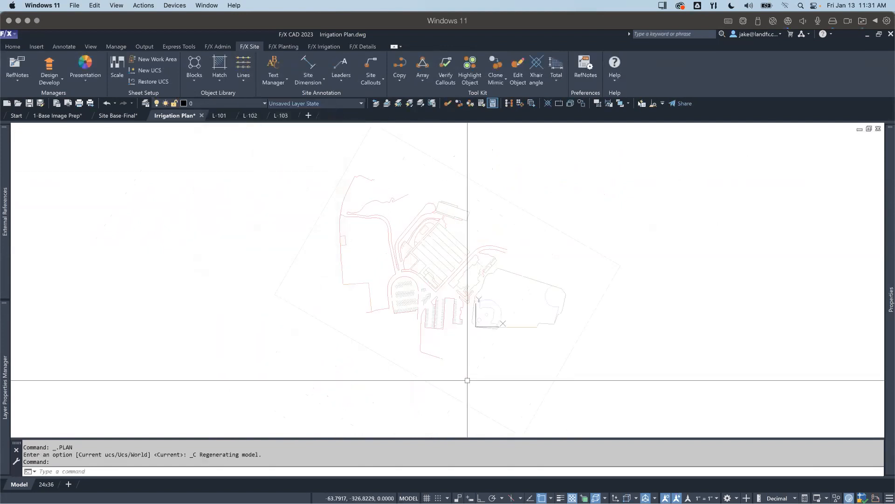
Step: Create a UCS named Entry, with its origin at the building's entry corner above the rounded parking lot and its axes along the building walls
{"action": "scroll", "coordinate": [406, 252], "scroll_direction": "up", "scroll_amount": 4}
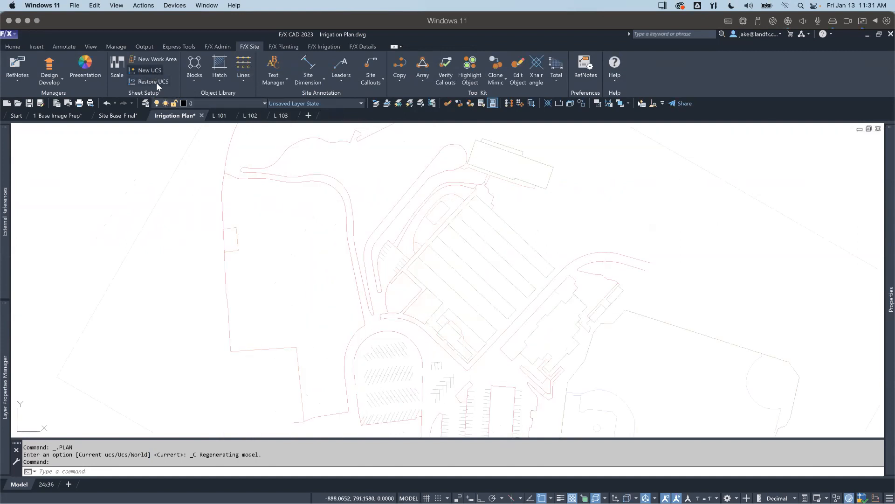
{"action": "left_click", "coordinate": [413, 322]}
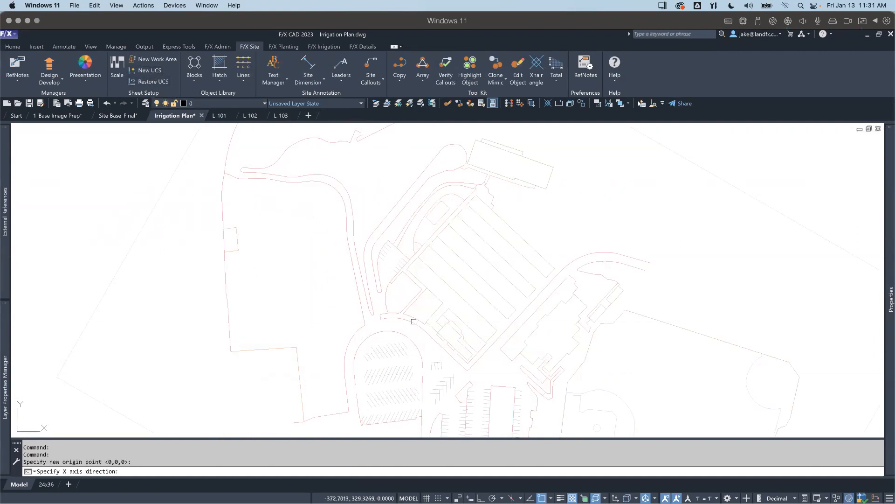
{"action": "left_click", "coordinate": [459, 272]}
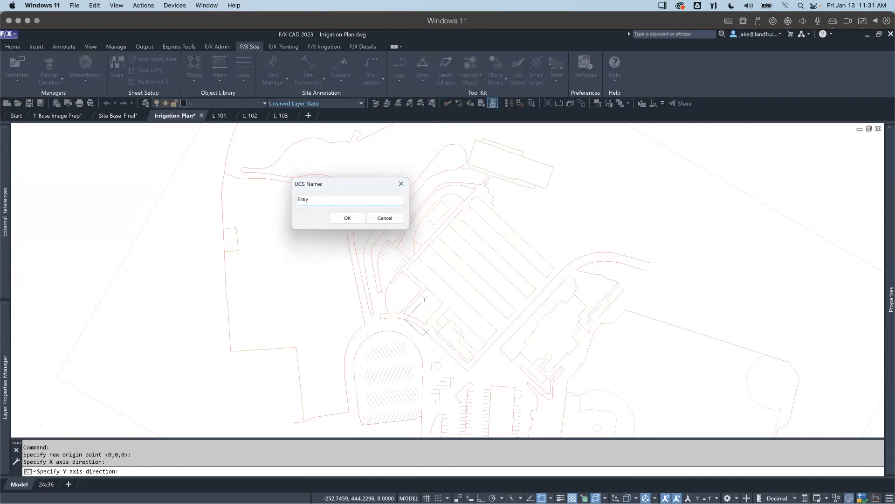
{"action": "key", "text": "Return"}
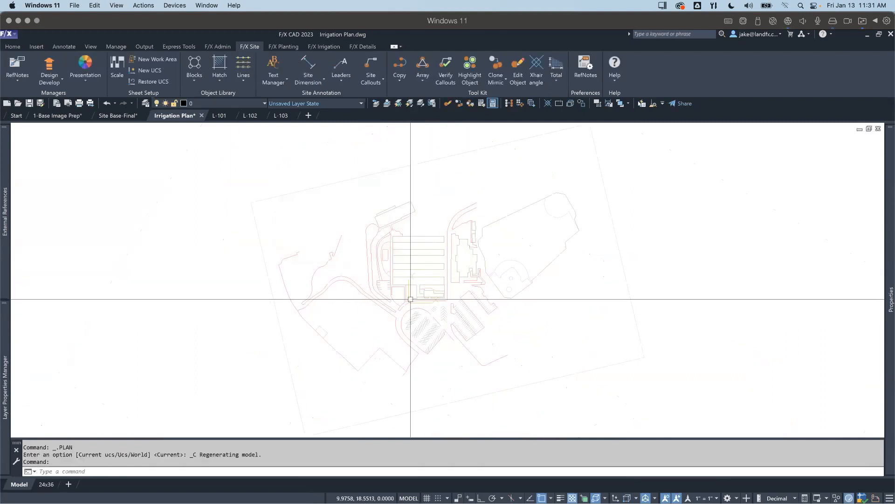
Step: Restore the Baseball diamonds UCS in model space
{"action": "scroll", "coordinate": [466, 291], "scroll_direction": "up", "scroll_amount": 6}
{"action": "scroll", "coordinate": [302, 341], "scroll_direction": "down", "scroll_amount": 6}
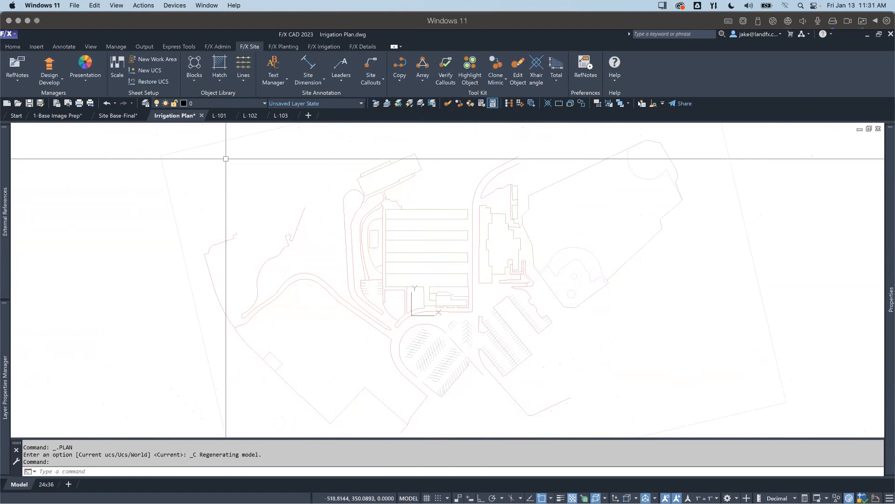
{"action": "scroll", "coordinate": [366, 311], "scroll_direction": "down", "scroll_amount": 2}
{"action": "scroll", "coordinate": [387, 310], "scroll_direction": "up", "scroll_amount": 2}
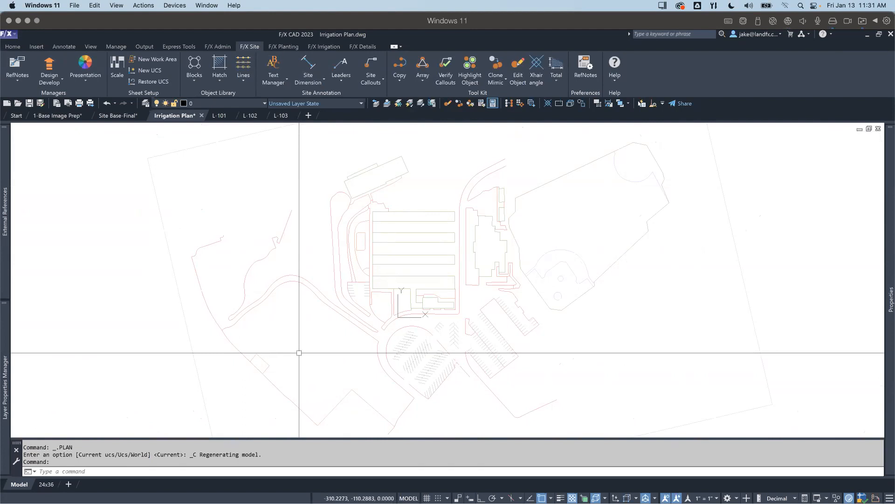
{"action": "scroll", "coordinate": [428, 302], "scroll_direction": "down", "scroll_amount": 2}
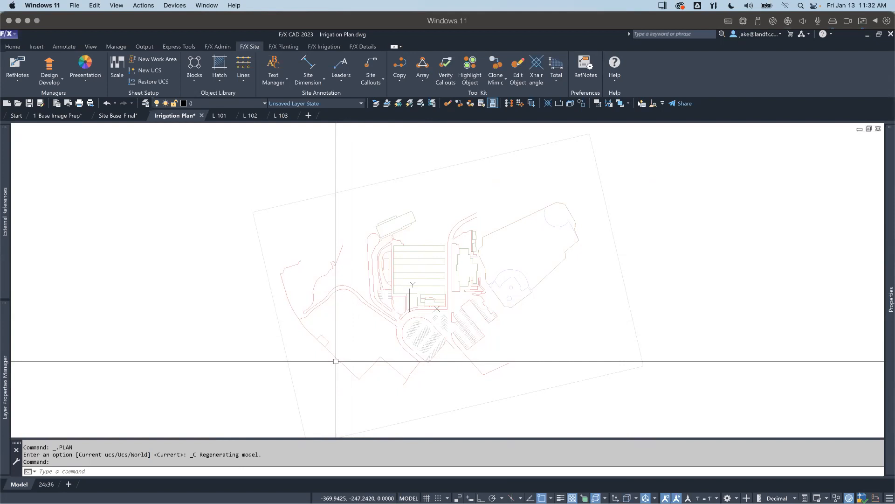
{"action": "scroll", "coordinate": [427, 322], "scroll_direction": "up", "scroll_amount": 2}
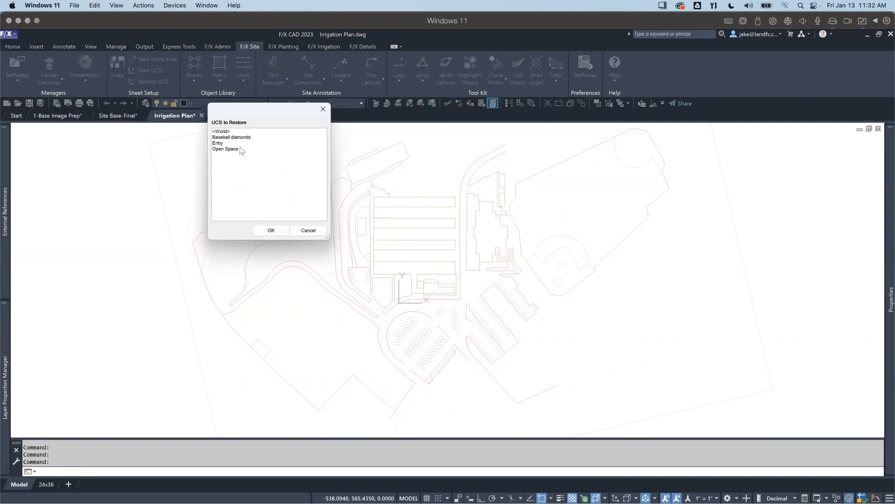
{"action": "double_click", "coordinate": [234, 140]}
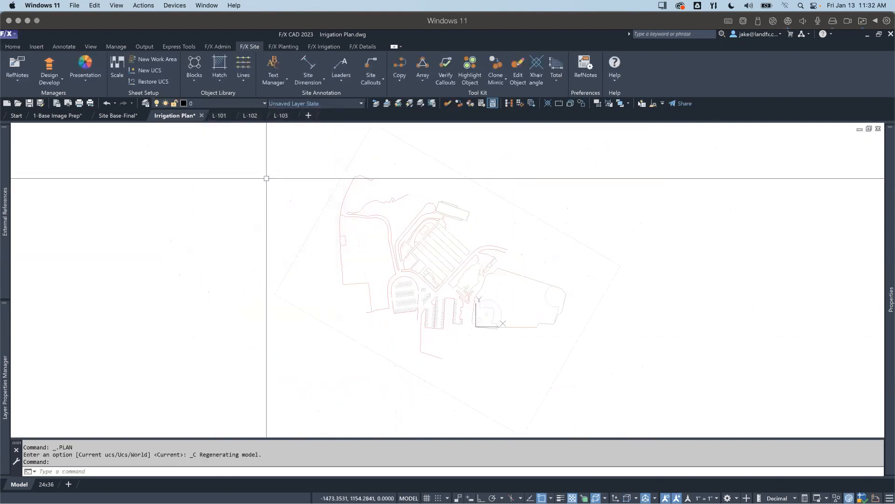
{"action": "scroll", "coordinate": [523, 318], "scroll_direction": "down", "scroll_amount": 3}
{"action": "mouse_move", "coordinate": [525, 301]}
{"action": "middle_mouse_down"}
{"action": "mouse_move", "coordinate": [510, 292]}
{"action": "mouse_move", "coordinate": [420, 335]}
{"action": "middle_mouse_up"}
{"action": "scroll", "coordinate": [413, 336], "scroll_direction": "up", "scroll_amount": 3}
Step: Activate the viewport on the 24x36 layout and restore the Baseball diamonds UCS inside it
{"action": "left_click", "coordinate": [45, 484]}
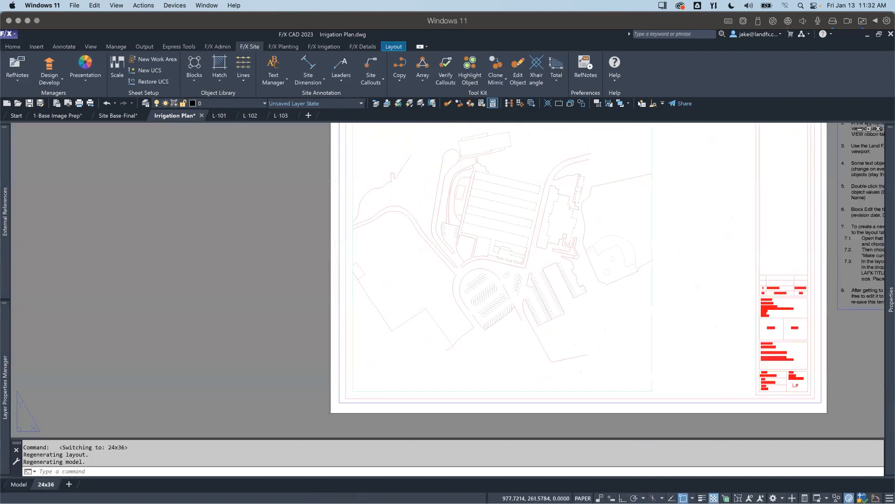
{"action": "double_click", "coordinate": [486, 248]}
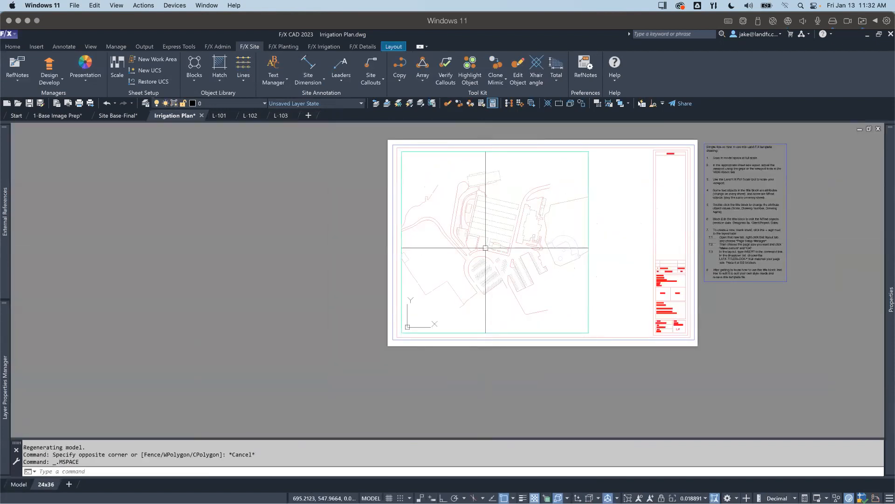
{"action": "scroll", "coordinate": [485, 248], "scroll_direction": "down", "scroll_amount": 2}
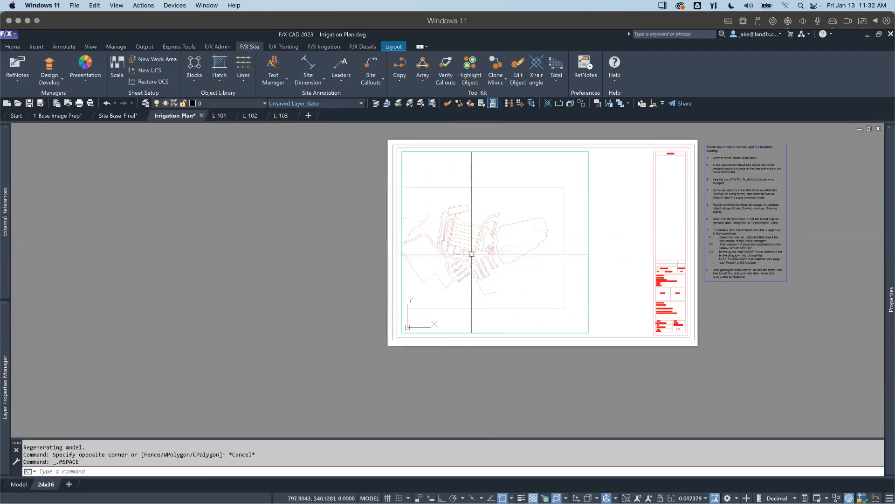
{"action": "left_click", "coordinate": [155, 82]}
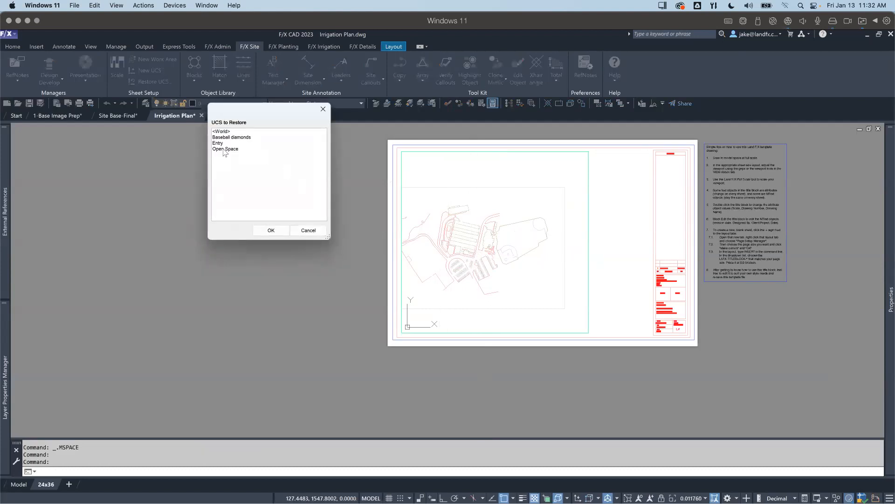
{"action": "double_click", "coordinate": [224, 138]}
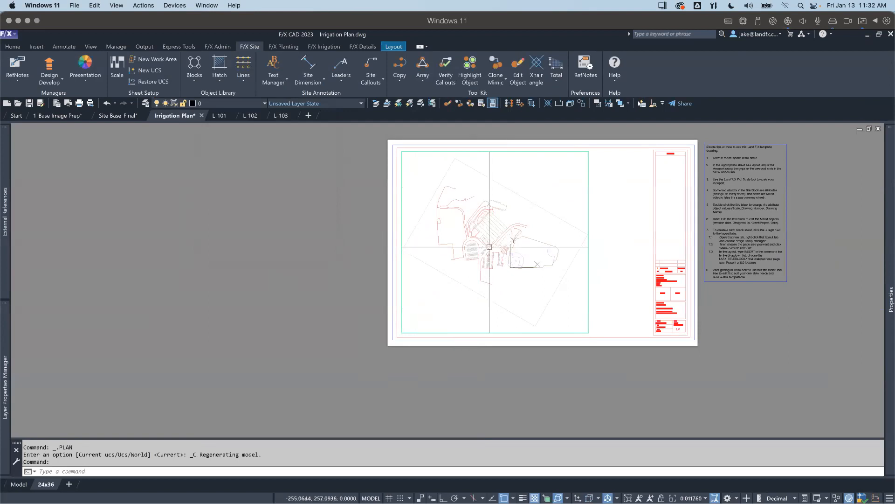
Step: Set the active viewport's scale to 1" = 30' with the baseball fields framed inside it, and return to paper space
{"action": "middle_click_drag", "start_coordinate": [545, 262], "coordinate": [469, 263]}
{"action": "scroll", "coordinate": [498, 259], "scroll_direction": "up", "scroll_amount": 6}
{"action": "scroll", "coordinate": [499, 260], "scroll_direction": "down", "scroll_amount": 2}
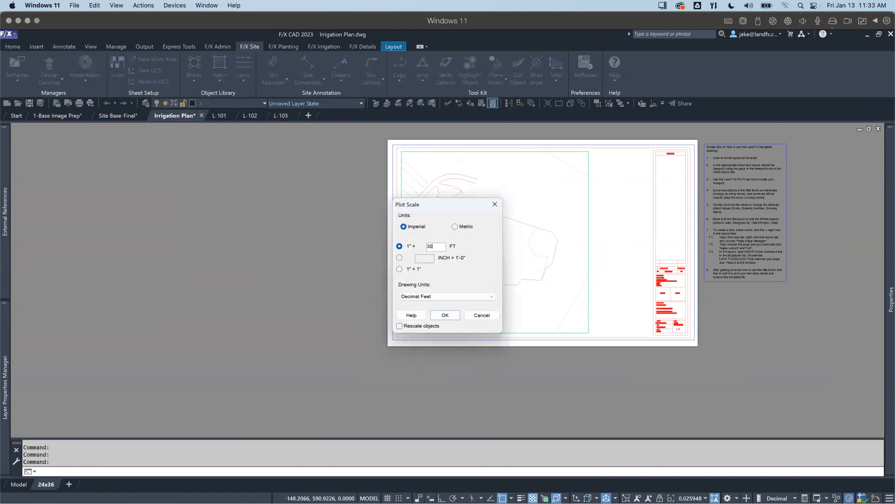
{"action": "left_click", "coordinate": [445, 315]}
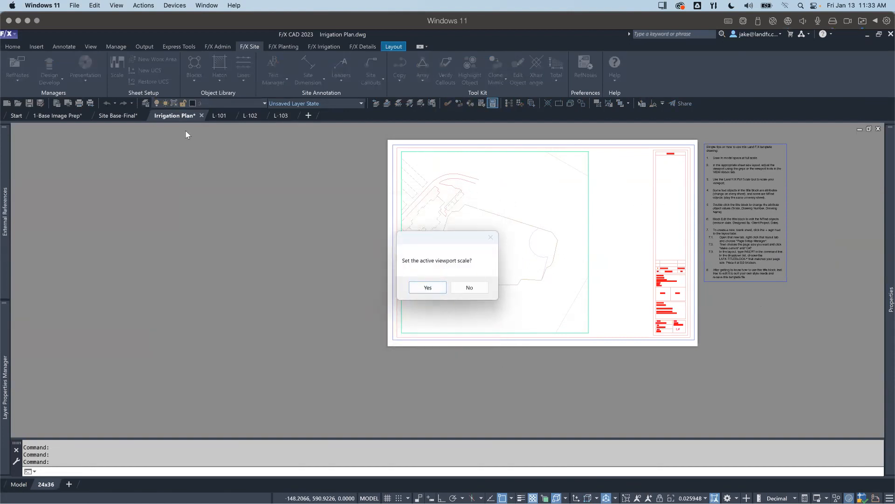
{"action": "left_click", "coordinate": [428, 287]}
{"action": "middle_click_drag", "start_coordinate": [426, 286], "coordinate": [460, 270]}
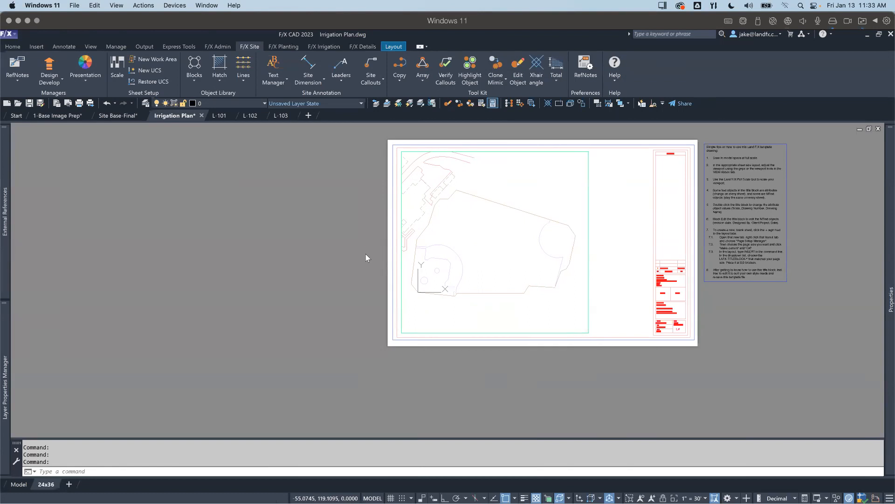
{"action": "double_click", "coordinate": [360, 265]}
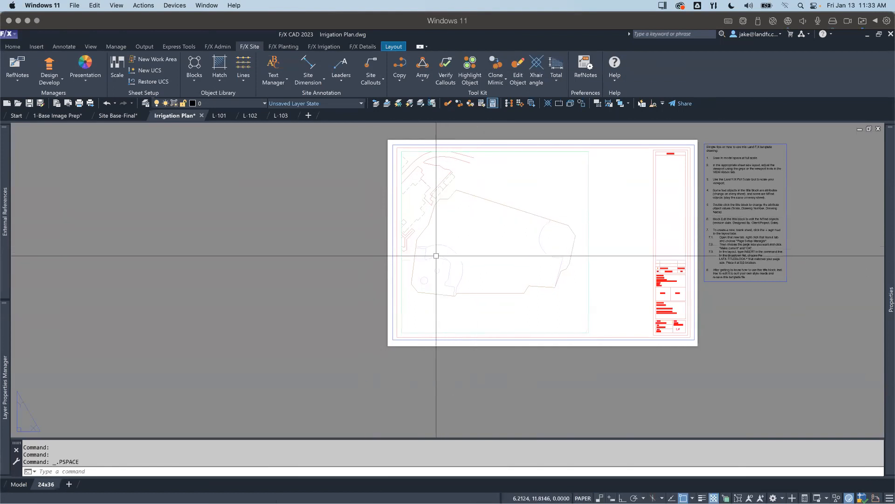
{"action": "scroll", "coordinate": [432, 270], "scroll_direction": "up", "scroll_amount": 2}
{"action": "middle_click_drag", "start_coordinate": [432, 270], "coordinate": [376, 304]}
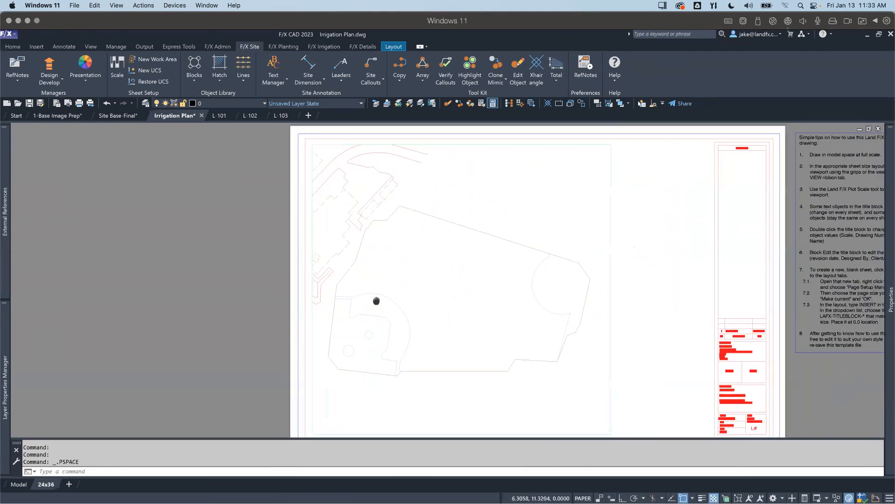
{"action": "scroll", "coordinate": [378, 295], "scroll_direction": "down", "scroll_amount": 2}
{"action": "scroll", "coordinate": [383, 279], "scroll_direction": "up", "scroll_amount": 2}
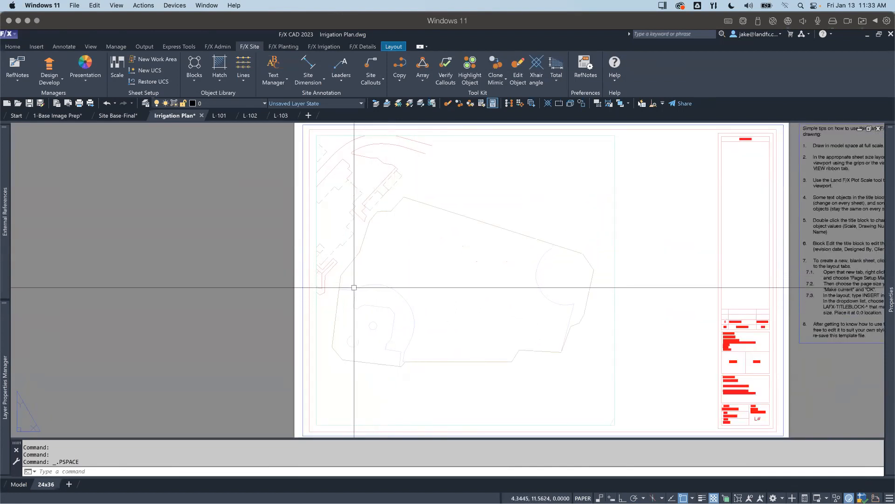
{"action": "scroll", "coordinate": [355, 286], "scroll_direction": "down", "scroll_amount": 2}
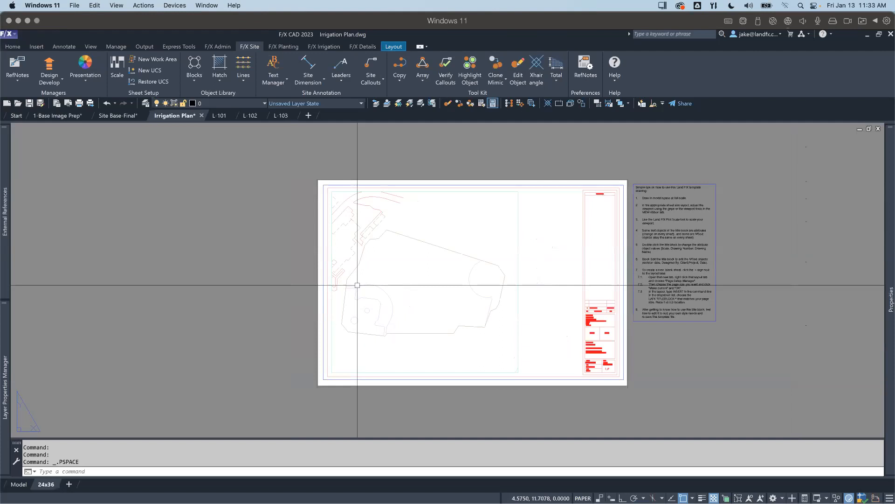
Step: Reactivate the viewport, set its plot scale to 1" = 20' in decimal feet, and reposition the baseball diamond within it
{"action": "double_click", "coordinate": [365, 278]}
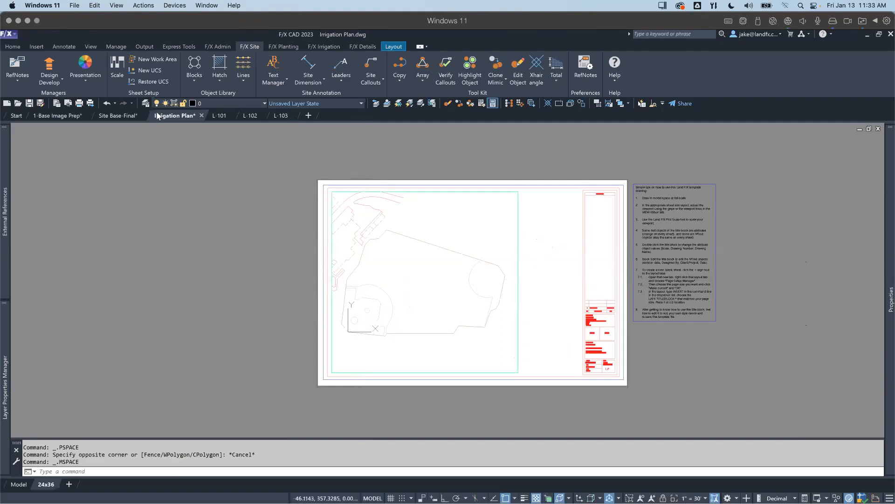
{"action": "left_click", "coordinate": [116, 66]}
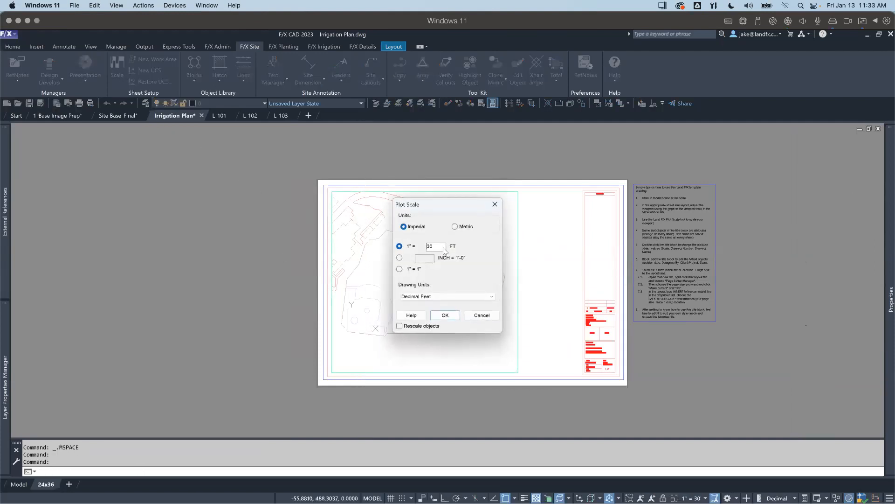
{"action": "double_click", "coordinate": [432, 246]}
{"action": "type", "text": "20"}
{"action": "key", "text": "Return"}
{"action": "key", "text": "Return"}
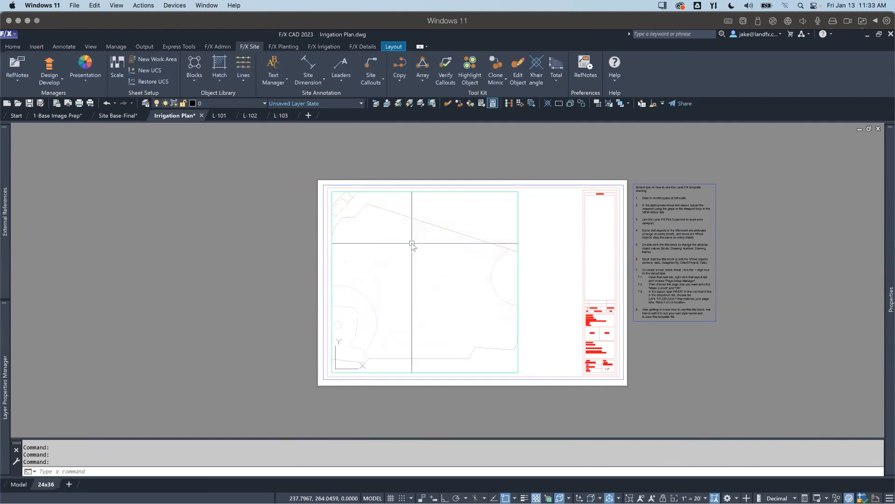
{"action": "scroll", "coordinate": [412, 243], "scroll_direction": "up", "scroll_amount": 3}
{"action": "mouse_move", "coordinate": [406, 266]}
{"action": "middle_mouse_down"}
{"action": "mouse_move", "coordinate": [466, 261]}
{"action": "mouse_move", "coordinate": [336, 268]}
{"action": "mouse_move", "coordinate": [445, 263]}
{"action": "mouse_move", "coordinate": [444, 254]}
{"action": "mouse_move", "coordinate": [436, 263]}
{"action": "middle_mouse_up"}
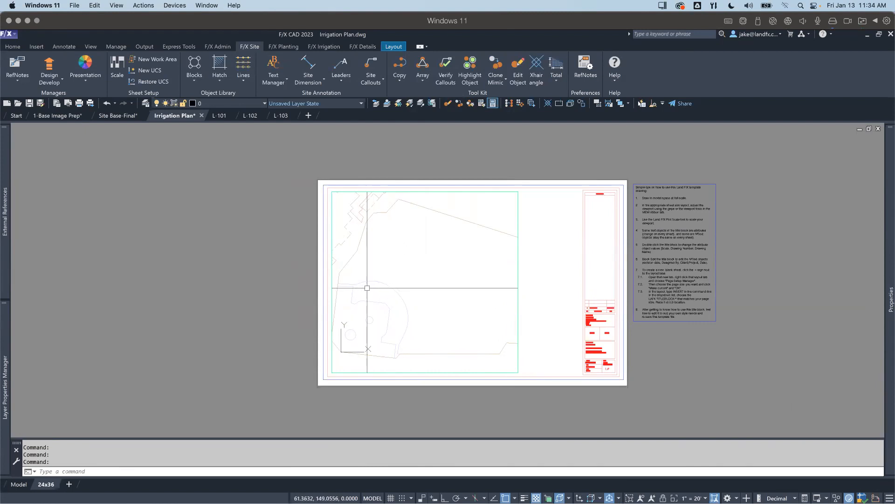
Step: Restore the Open Space UCS in the active viewport
{"action": "scroll", "coordinate": [368, 288], "scroll_direction": "down", "scroll_amount": 5}
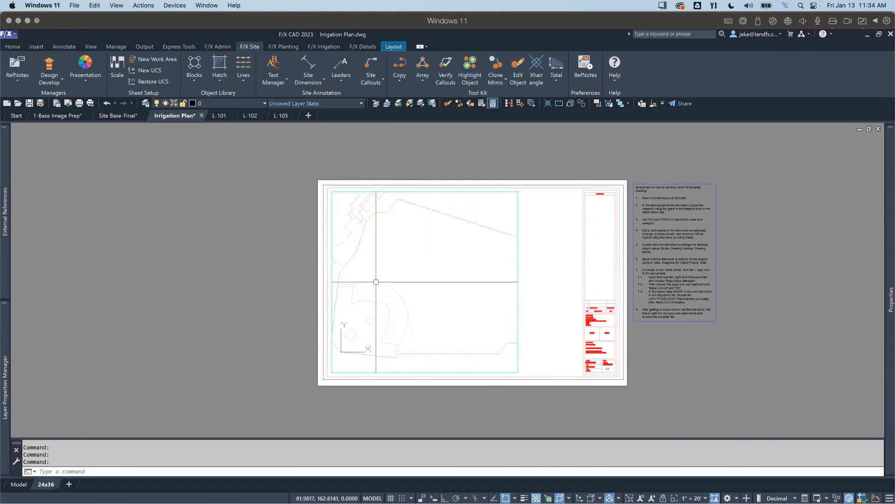
{"action": "middle_click_drag", "start_coordinate": [373, 264], "coordinate": [393, 291]}
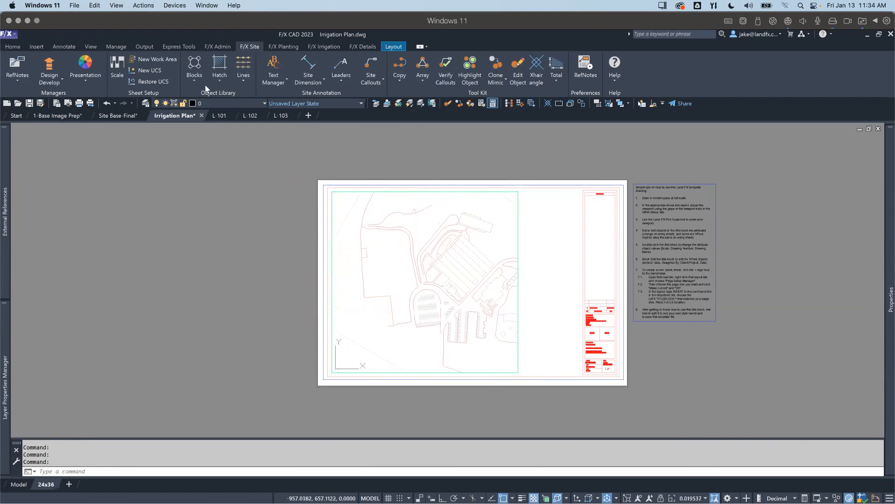
{"action": "left_click", "coordinate": [167, 82]}
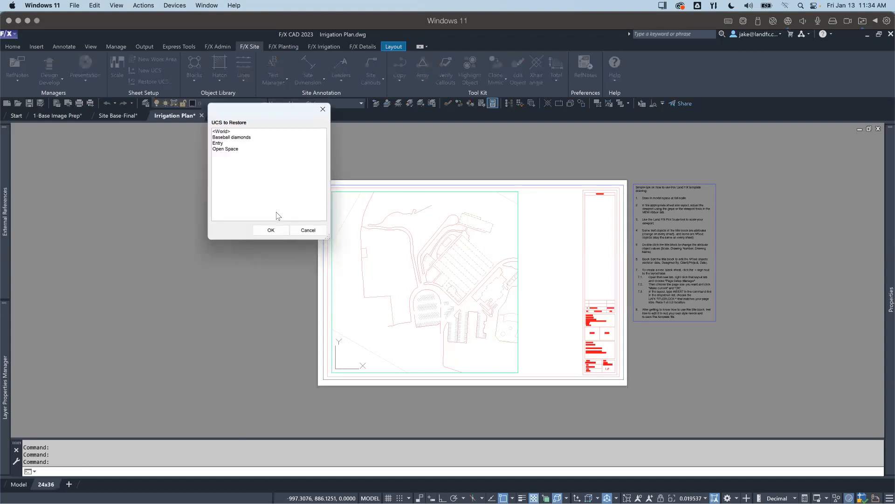
{"action": "double_click", "coordinate": [225, 148]}
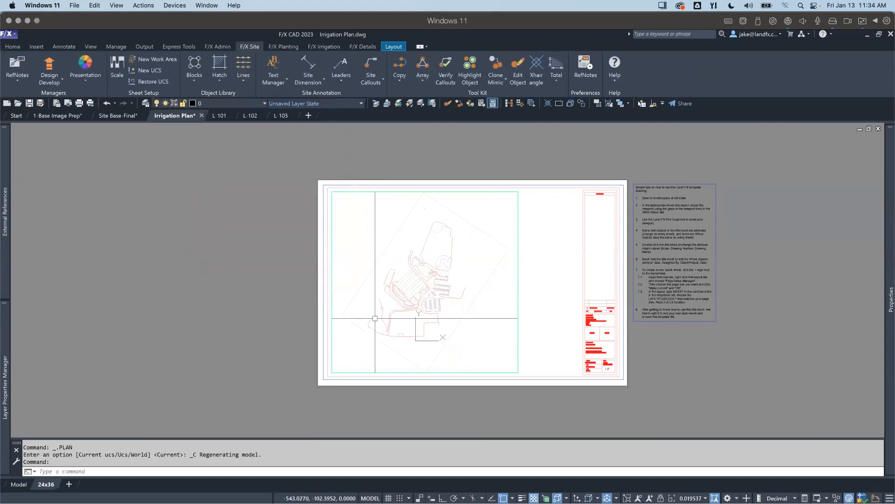
Step: Scale the viewport to 1" = 20' with the open space and its curved path framed inside, and return to paper space
{"action": "middle_click_drag", "start_coordinate": [409, 323], "coordinate": [376, 258]}
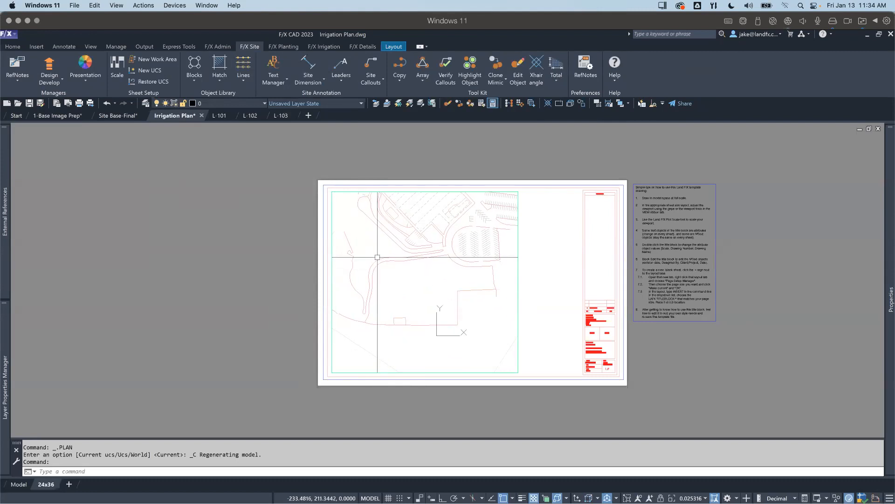
{"action": "left_click", "coordinate": [119, 64]}
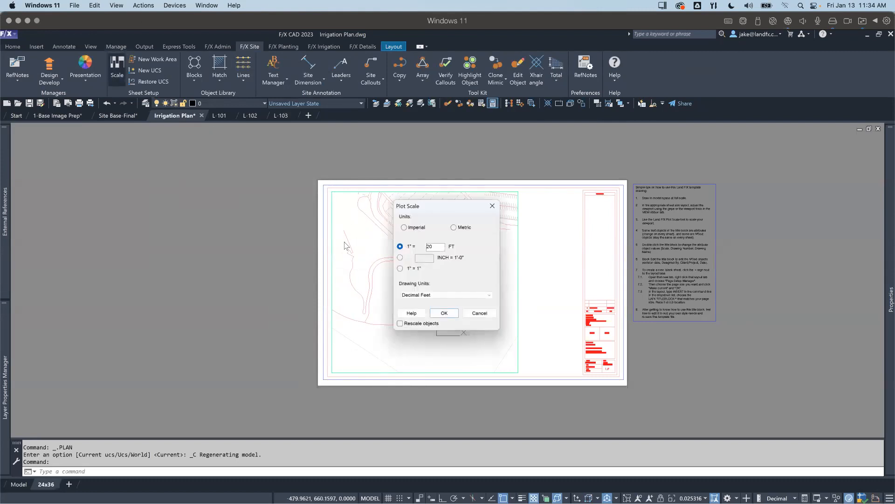
{"action": "left_click", "coordinate": [444, 315]}
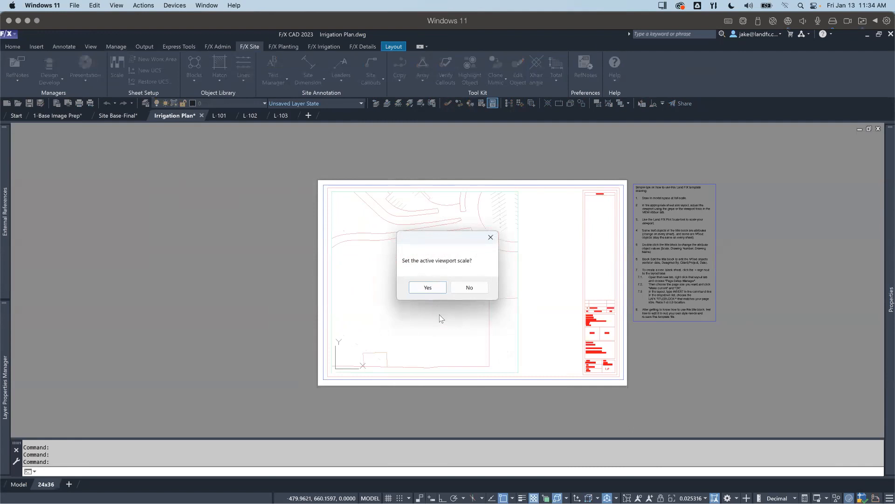
{"action": "key", "text": "Return"}
{"action": "middle_click_drag", "start_coordinate": [444, 312], "coordinate": [476, 305]}
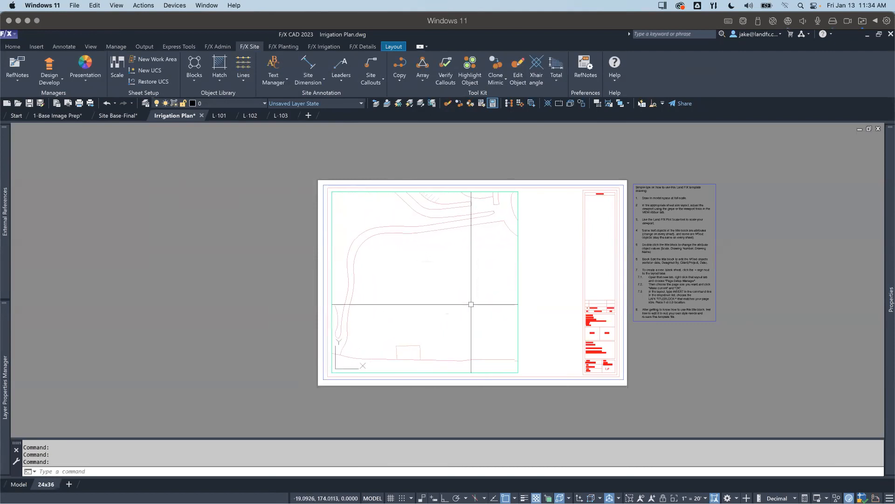
{"action": "mouse_move", "coordinate": [466, 298]}
{"action": "middle_mouse_down"}
{"action": "mouse_move", "coordinate": [448, 304]}
{"action": "mouse_move", "coordinate": [472, 300]}
{"action": "middle_mouse_up"}
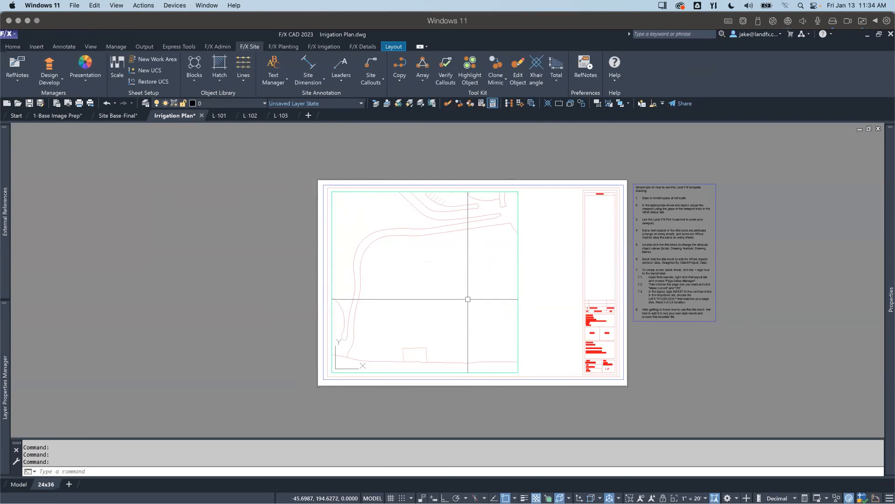
{"action": "middle_click_drag", "start_coordinate": [459, 293], "coordinate": [456, 285]}
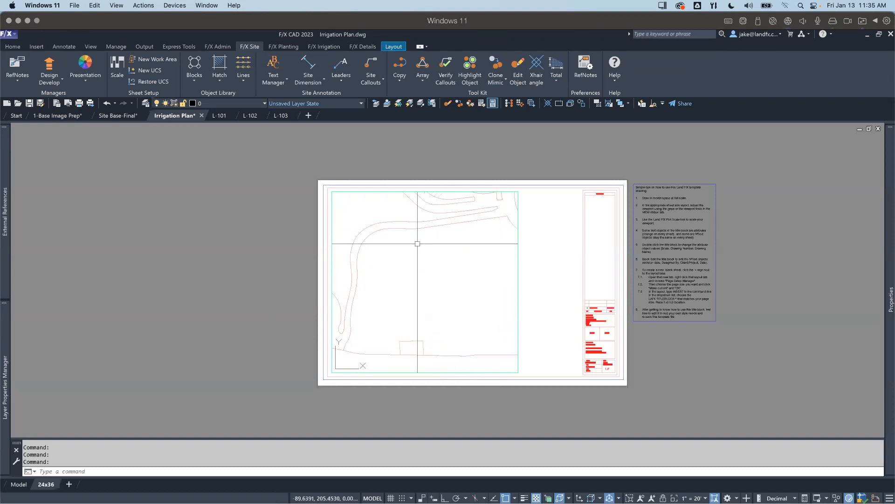
{"action": "double_click", "coordinate": [254, 227]}
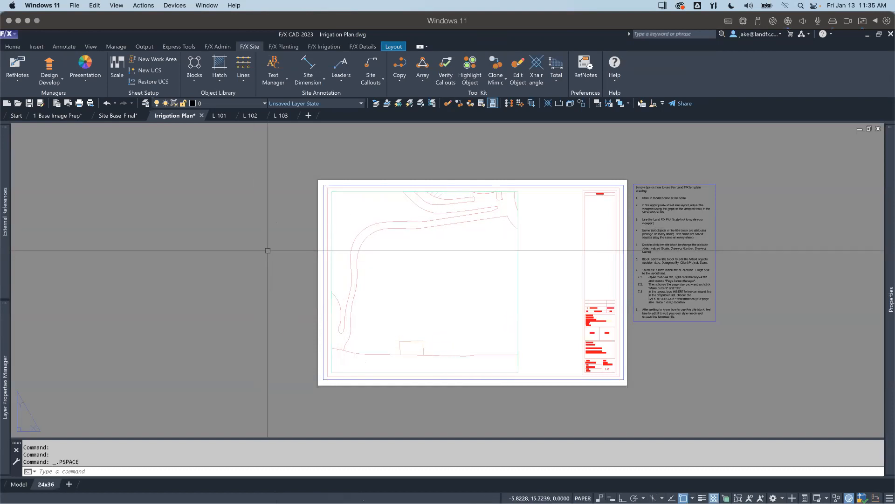
Step: Draw a rectangle about 18.5 by 18.6 units in paper space, just inside the viewport's border
{"action": "mouse_move", "coordinate": [326, 202]}
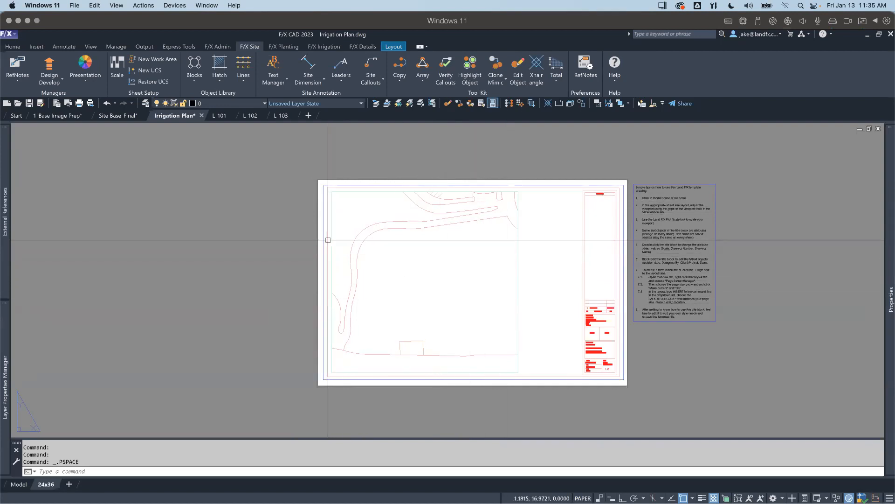
{"action": "mouse_move", "coordinate": [327, 240]}
{"action": "type", "text": "rect"}
{"action": "key", "text": "Return"}
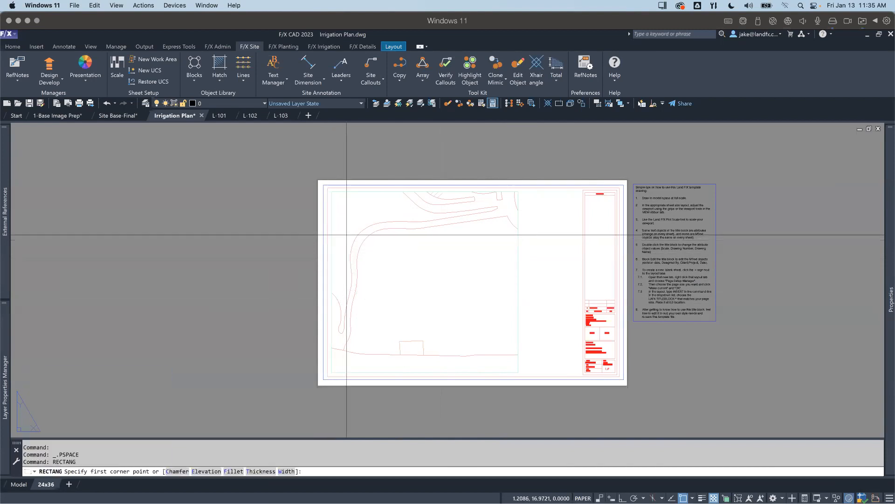
{"action": "left_click", "coordinate": [342, 202]}
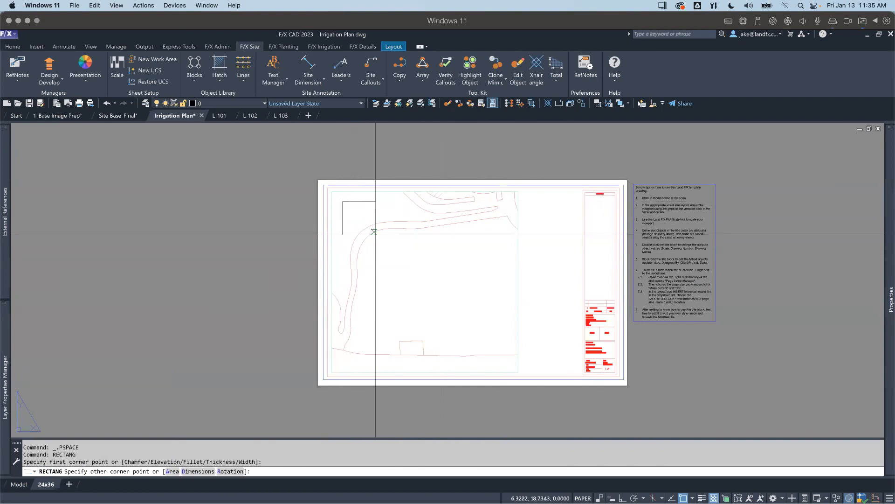
{"action": "left_click", "coordinate": [501, 362]}
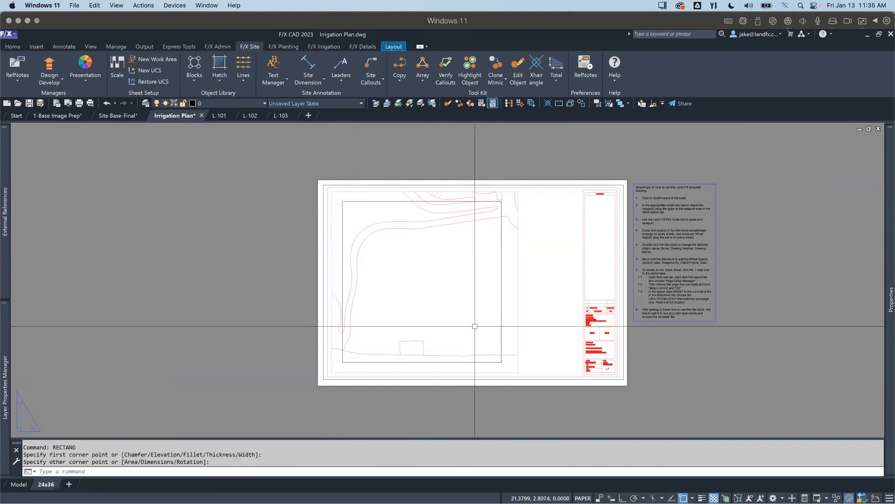
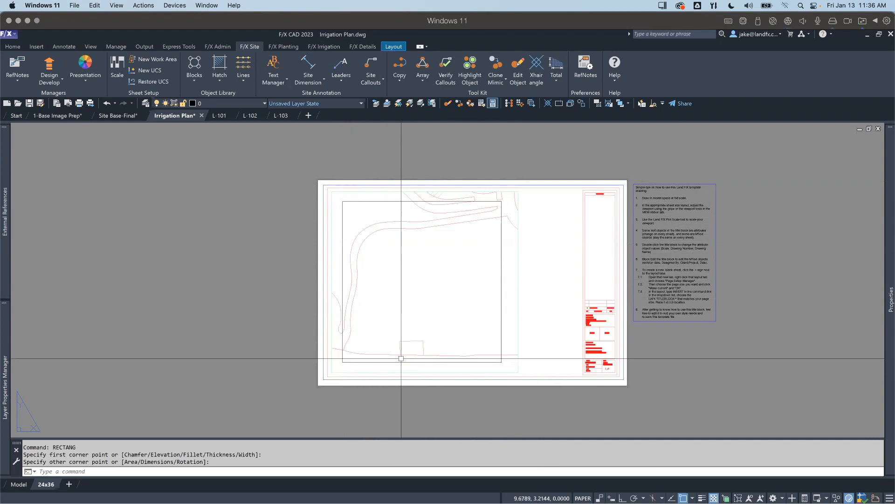
{"action": "scroll", "coordinate": [455, 264], "scroll_direction": "down", "scroll_amount": 3}
{"action": "scroll", "coordinate": [456, 262], "scroll_direction": "up", "scroll_amount": 3}
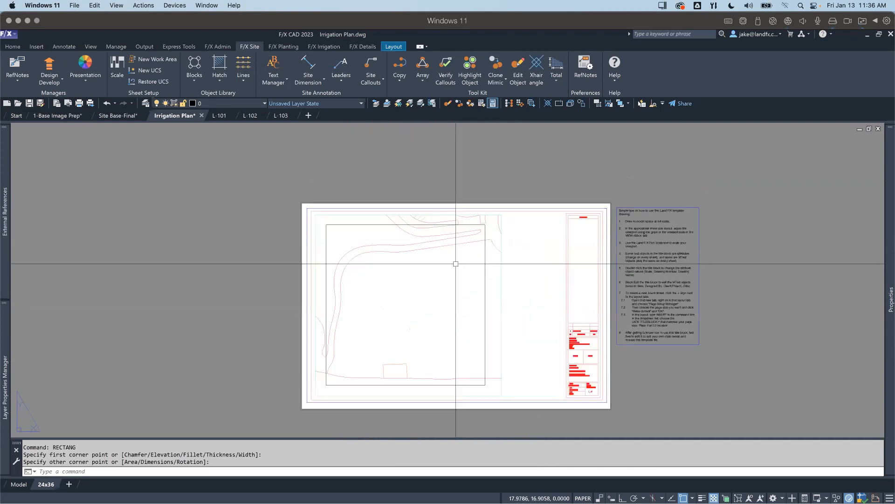
{"action": "left_click", "coordinate": [329, 225]}
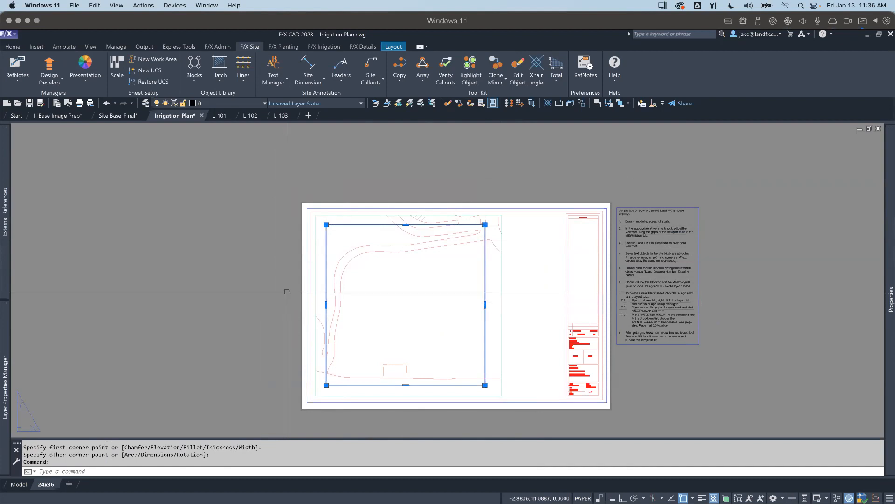
{"action": "key", "text": "Escape"}
{"action": "key", "text": "Escape"}
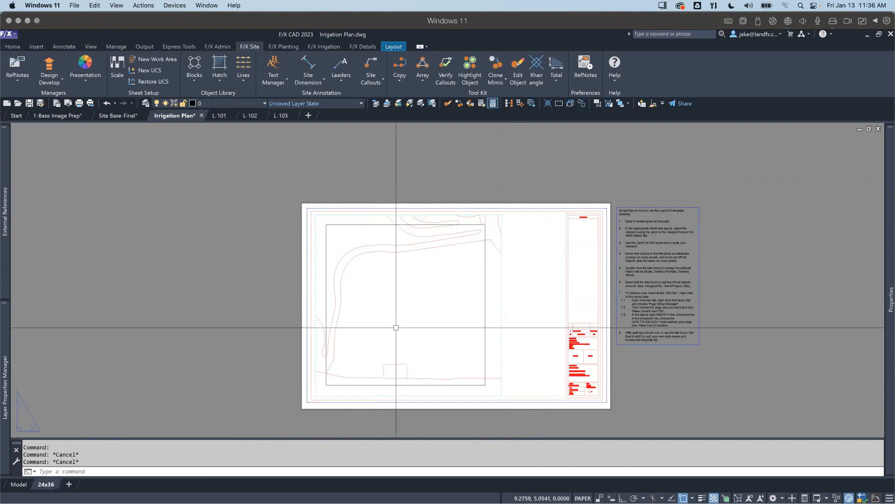
{"action": "double_click", "coordinate": [424, 311]}
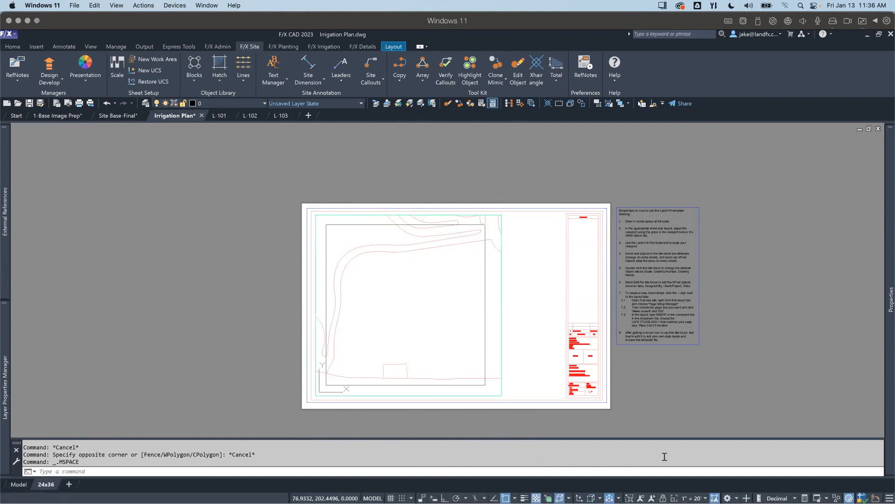
{"action": "double_click", "coordinate": [243, 204]}
{"action": "left_click", "coordinate": [243, 204]}
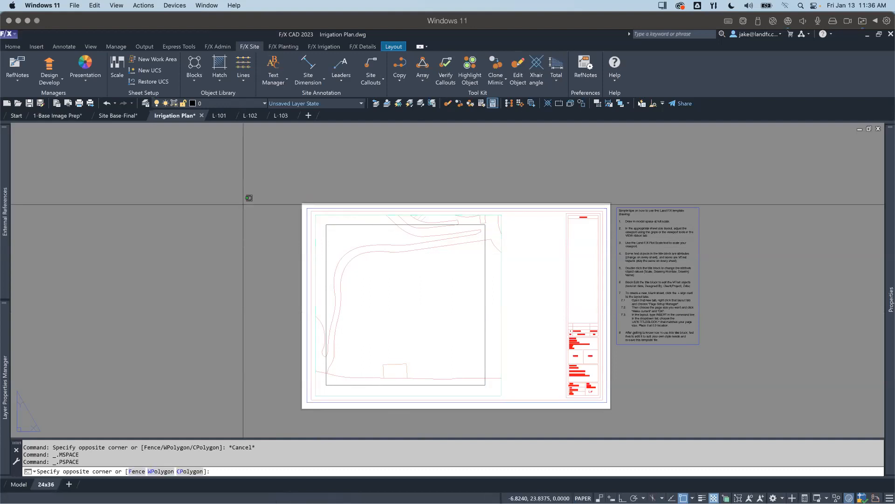
{"action": "left_click", "coordinate": [217, 218]}
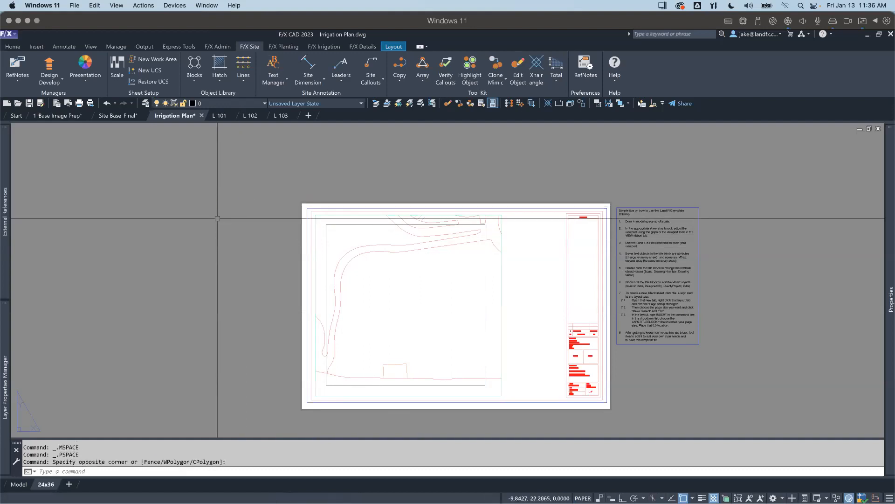
{"action": "left_click", "coordinate": [355, 225]}
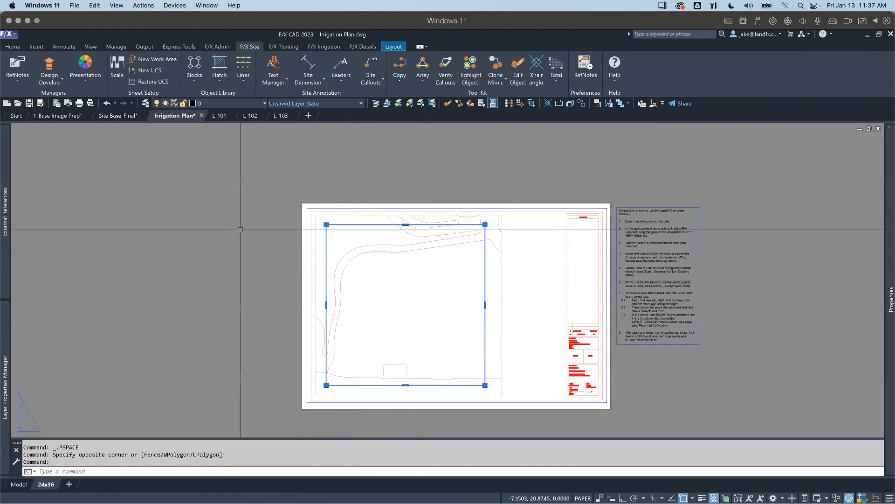
{"action": "key", "text": "Escape"}
{"action": "key", "text": "Escape"}
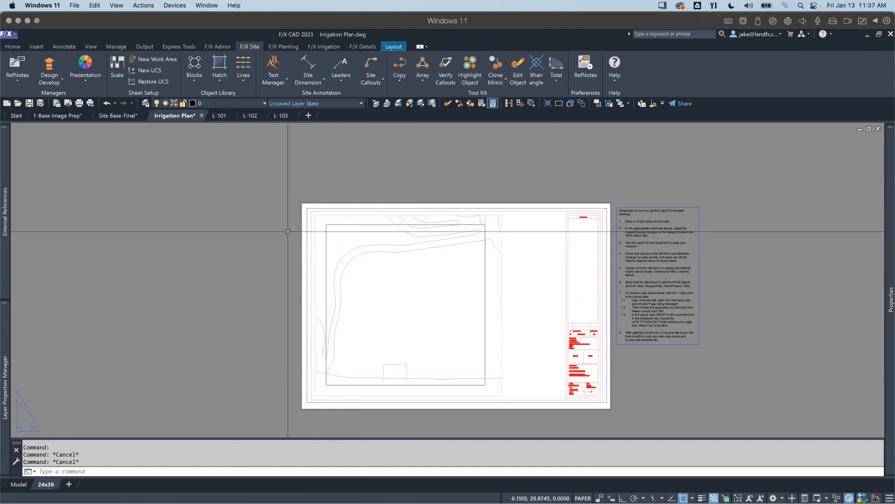
Step: Transfer the rectangle from paper space to model space with CHSPACE, check that it is selectable there, and return to paper space
{"action": "left_click", "coordinate": [344, 224]}
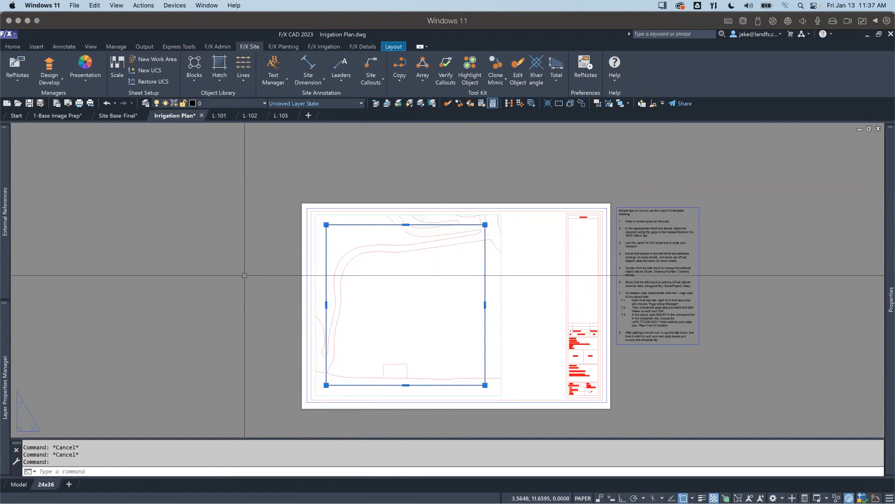
{"action": "type", "text": "CHSPa"}
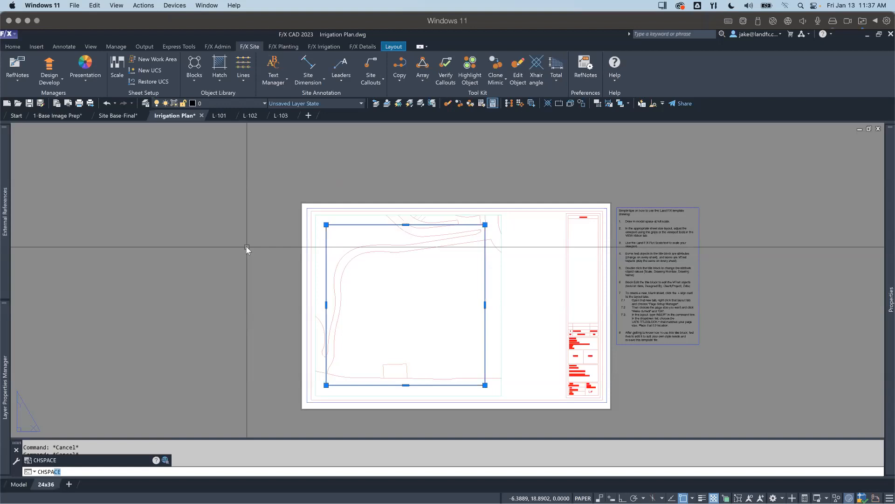
{"action": "key", "text": "Return"}
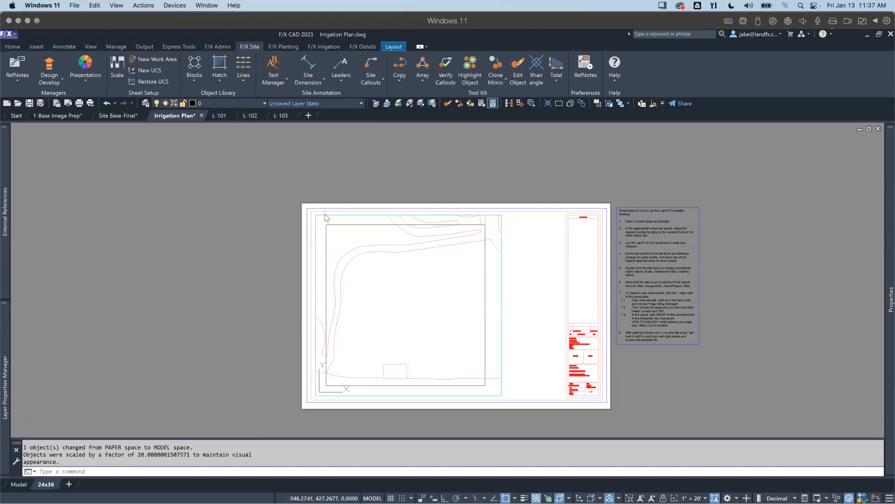
{"action": "left_click", "coordinate": [335, 225]}
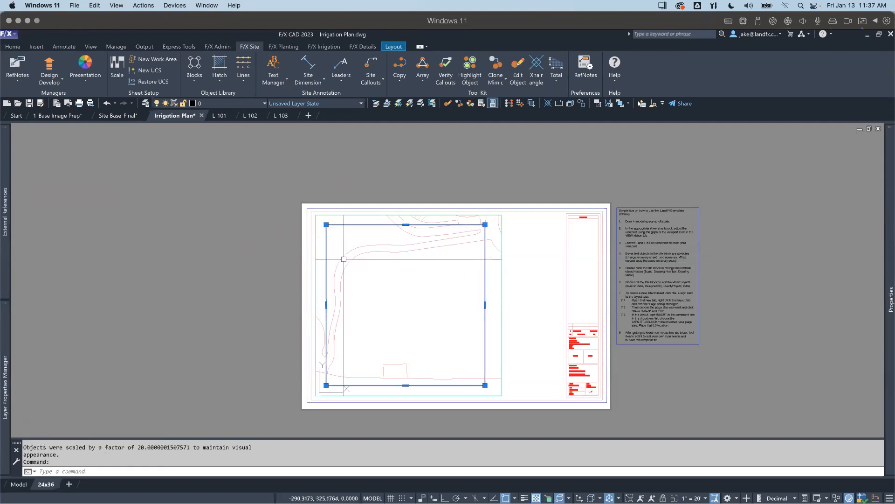
{"action": "key", "text": "Escape"}
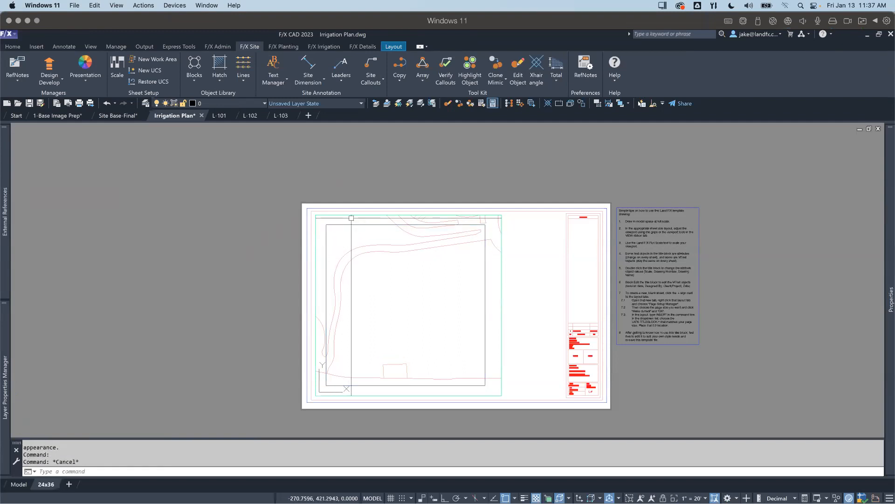
{"action": "double_click", "coordinate": [246, 238]}
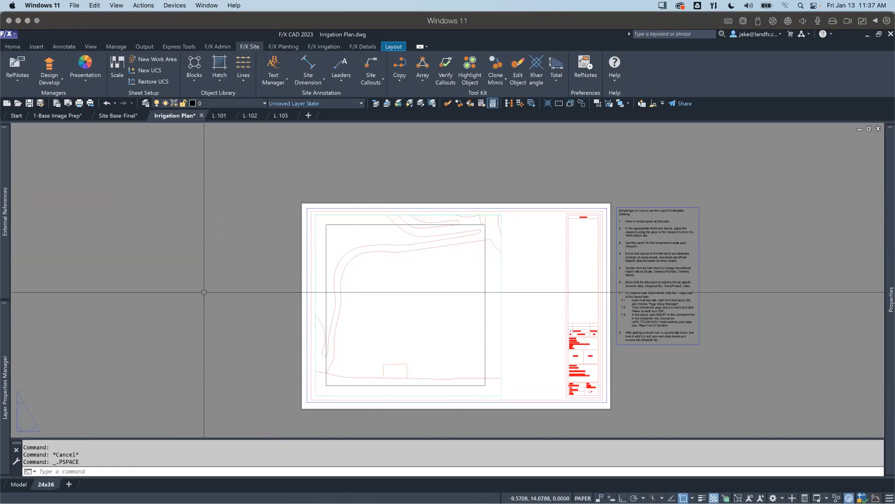
Step: Switch to model space and restore the Open Space UCS
{"action": "left_click", "coordinate": [19, 485]}
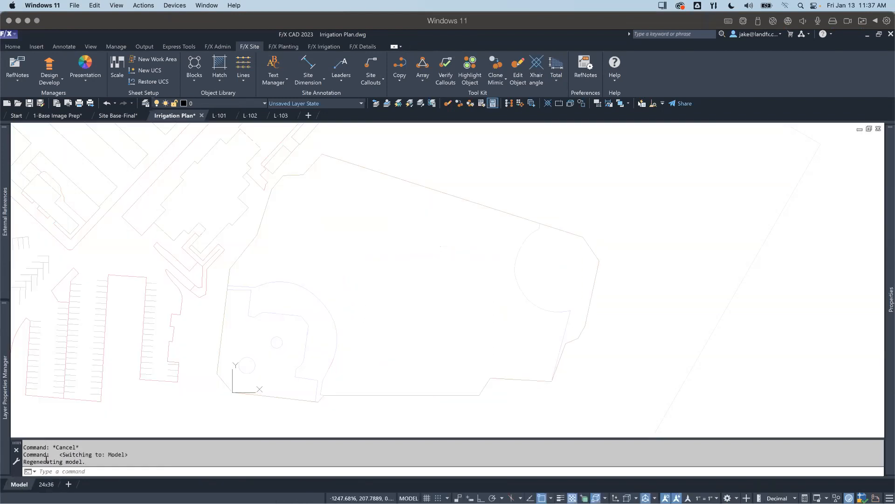
{"action": "scroll", "coordinate": [300, 235], "scroll_direction": "down", "scroll_amount": 7}
{"action": "middle_click_drag", "start_coordinate": [261, 274], "coordinate": [429, 388]}
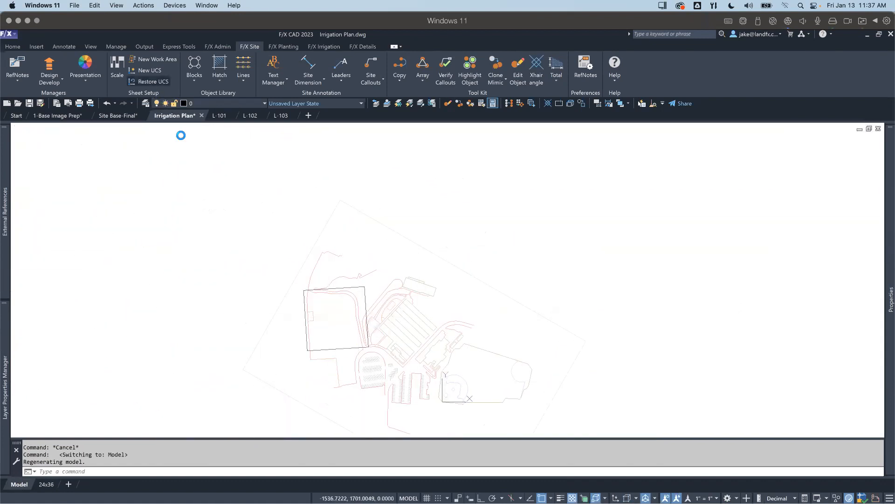
{"action": "double_click", "coordinate": [222, 151]}
Step: Move the transferred rectangle in model space westward so it straddles the curved path of the open space
{"action": "scroll", "coordinate": [439, 364], "scroll_direction": "up", "scroll_amount": 5}
{"action": "left_click", "coordinate": [422, 277]}
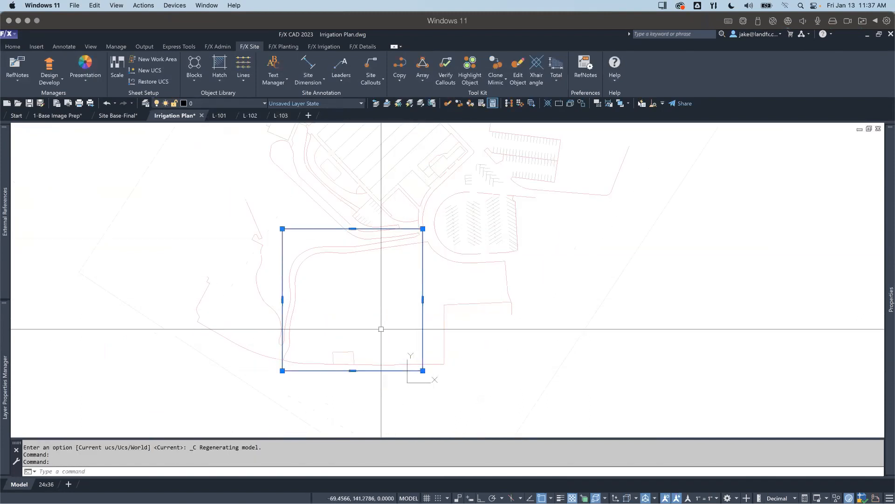
{"action": "type", "text": "m"}
{"action": "key", "text": "Return"}
{"action": "left_click", "coordinate": [389, 308]}
{"action": "left_click", "coordinate": [341, 315]}
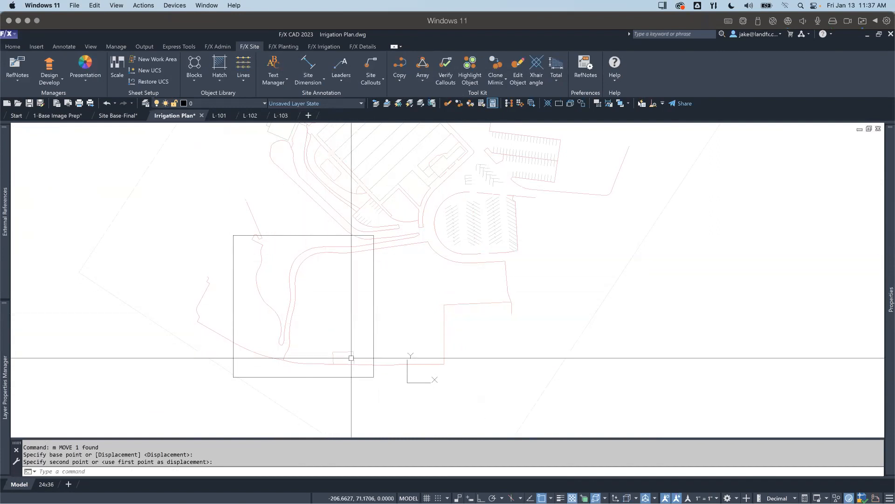
Step: Copy the rectangle from its upper-left corner to its upper-right corner so the two share an edge
{"action": "left_click", "coordinate": [374, 286]}
{"action": "right_click", "coordinate": [337, 285]}
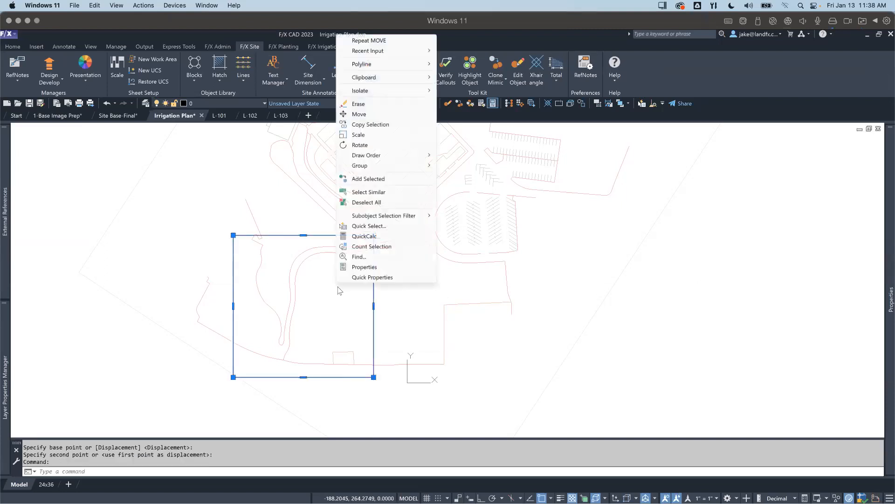
{"action": "left_click", "coordinate": [366, 124]}
{"action": "left_click", "coordinate": [233, 236]}
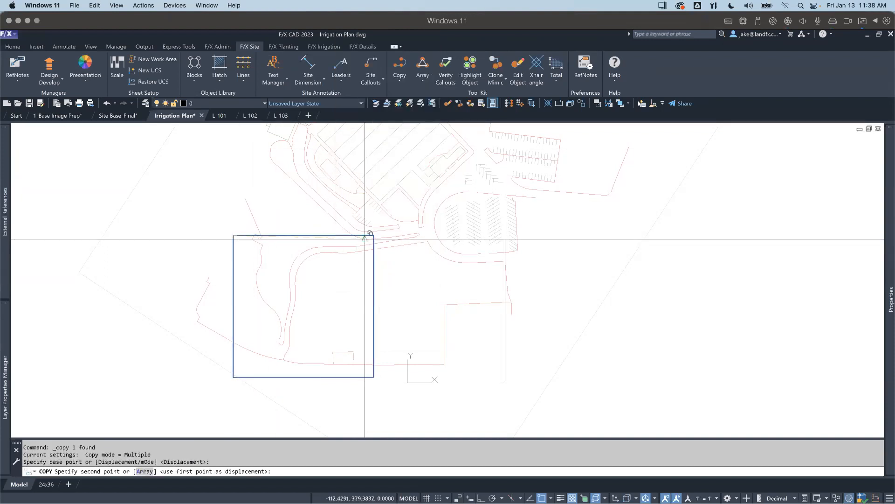
{"action": "left_click", "coordinate": [374, 235]}
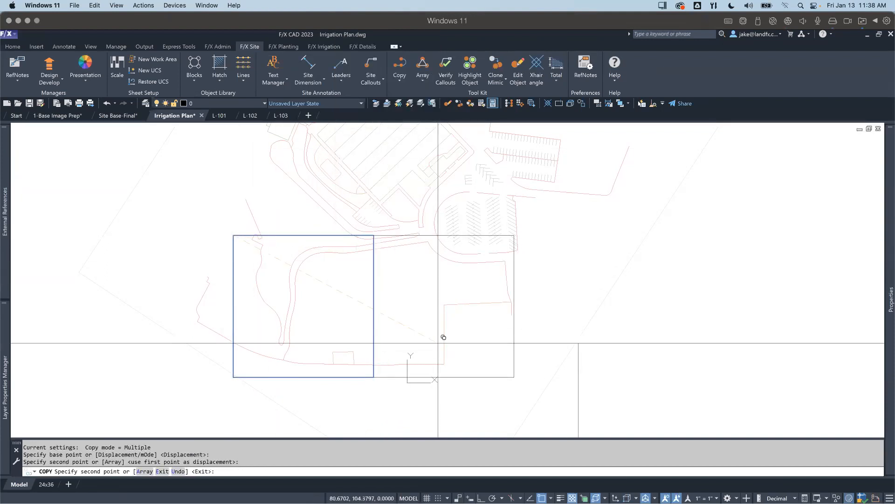
{"action": "key", "text": "Escape"}
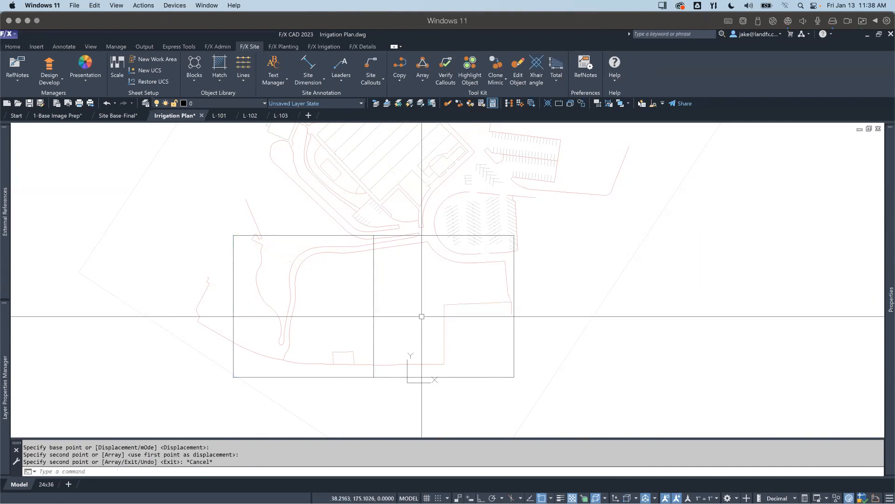
Step: Erase both adjoining rectangles from model space
{"action": "scroll", "coordinate": [394, 318], "scroll_direction": "down", "scroll_amount": 2}
{"action": "scroll", "coordinate": [394, 317], "scroll_direction": "up", "scroll_amount": 2}
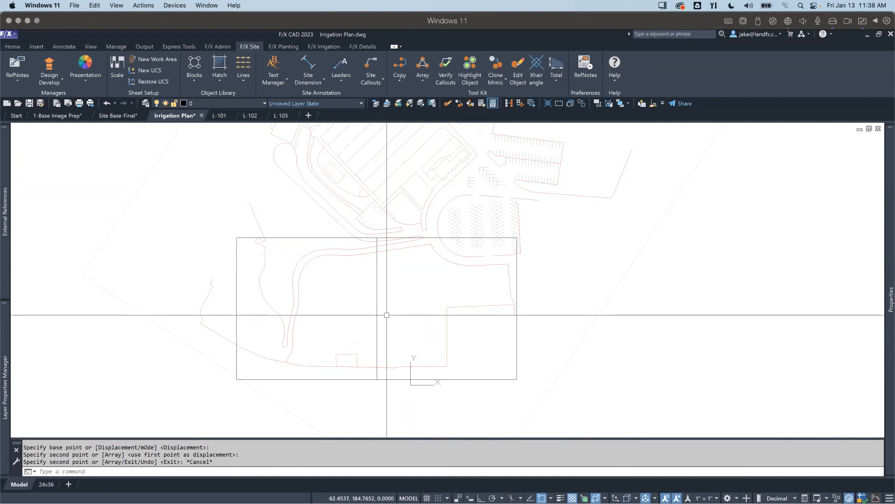
{"action": "left_click", "coordinate": [387, 317]}
{"action": "left_click", "coordinate": [373, 310]}
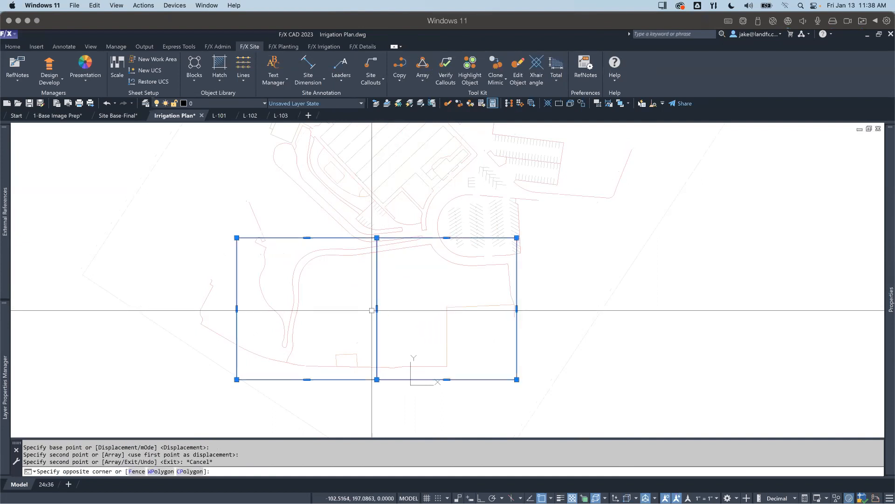
{"action": "type", "text": "e"}
{"action": "key", "text": "Return"}
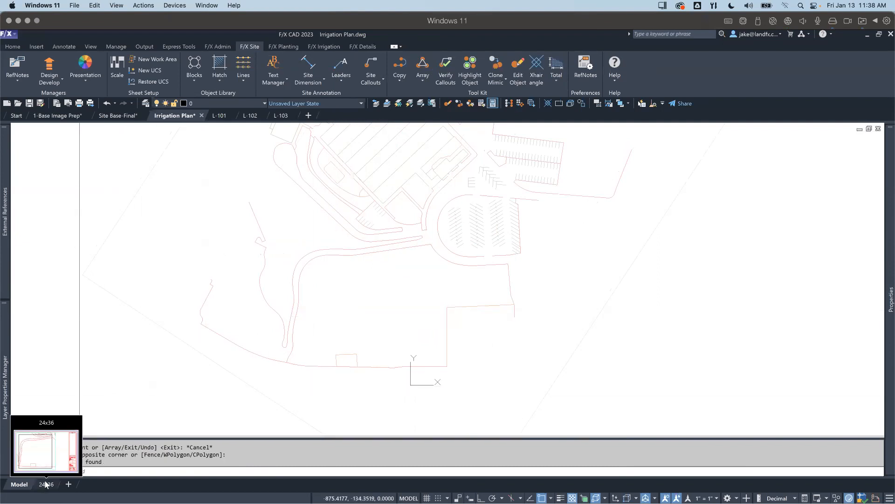
Step: Insert the 24X36-SHEET-LAYT-PRVW block from the user-defined Sheet Layout discipline graphics over the upper bend of the curved path
{"action": "scroll", "coordinate": [363, 332], "scroll_direction": "down", "scroll_amount": 3}
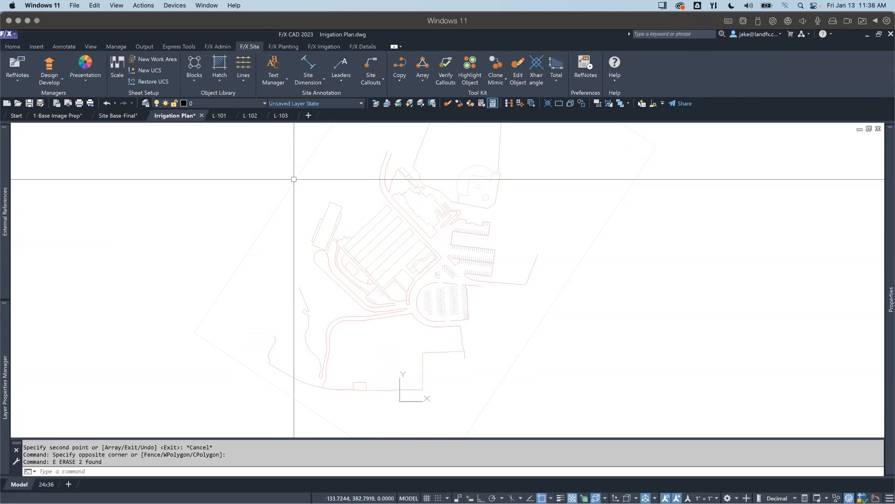
{"action": "left_click", "coordinate": [201, 78]}
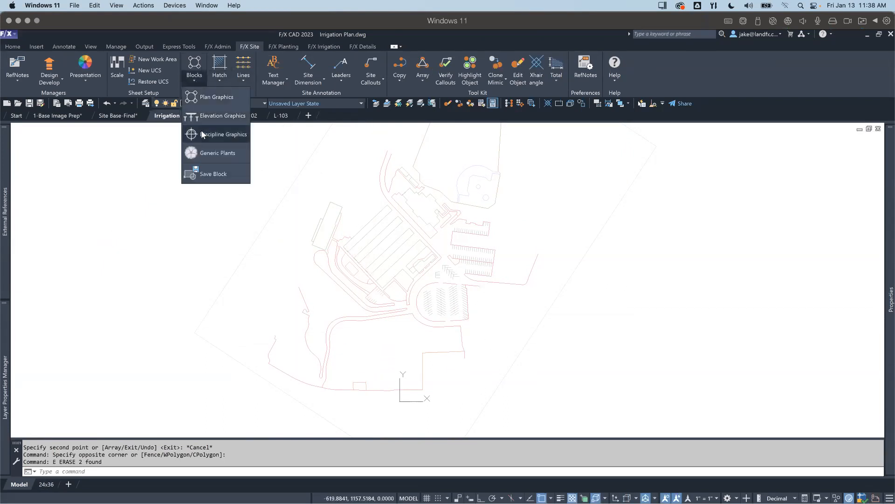
{"action": "left_click", "coordinate": [203, 134]}
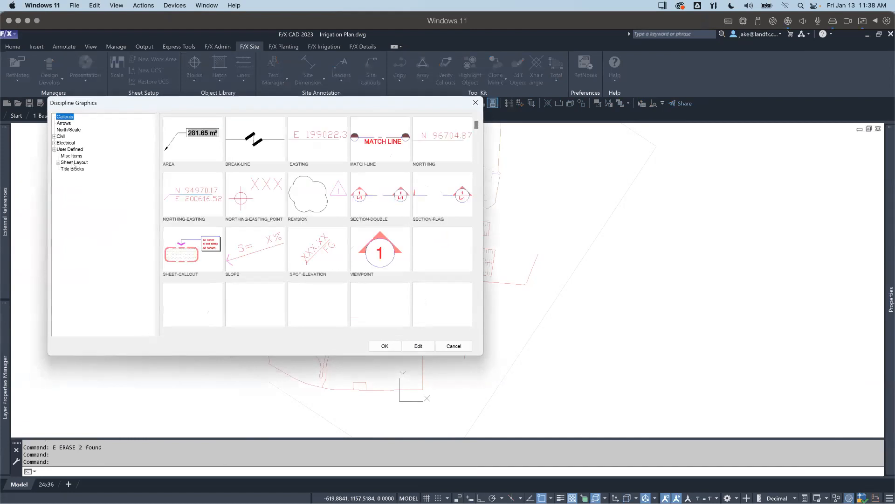
{"action": "left_click", "coordinate": [73, 162]}
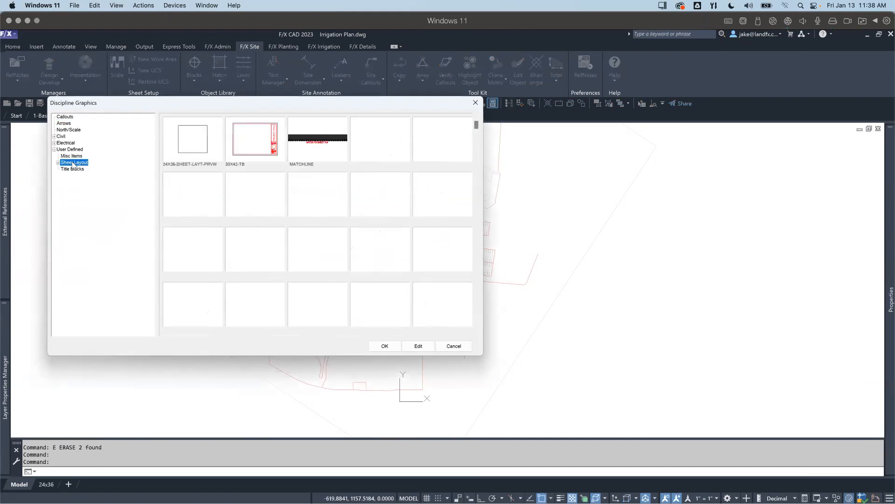
{"action": "left_click", "coordinate": [190, 143]}
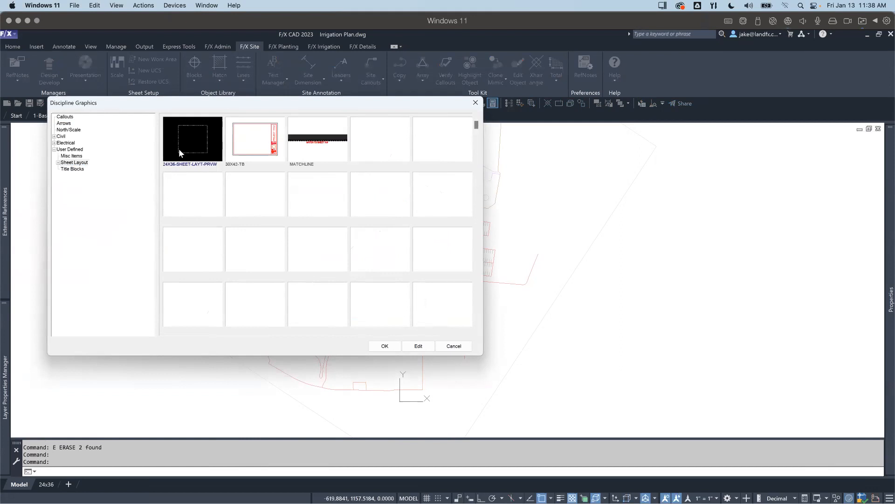
{"action": "left_click", "coordinate": [385, 346]}
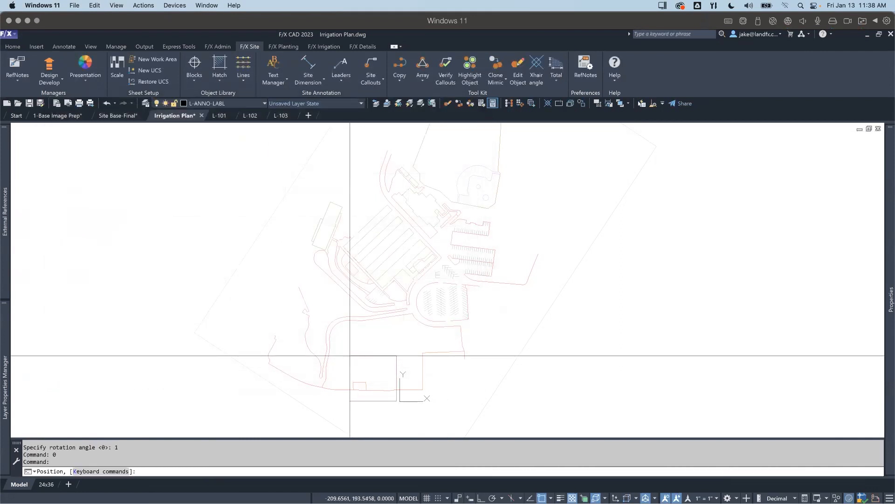
{"action": "scroll", "coordinate": [345, 327], "scroll_direction": "up", "scroll_amount": 2}
{"action": "scroll", "coordinate": [350, 303], "scroll_direction": "down", "scroll_amount": 2}
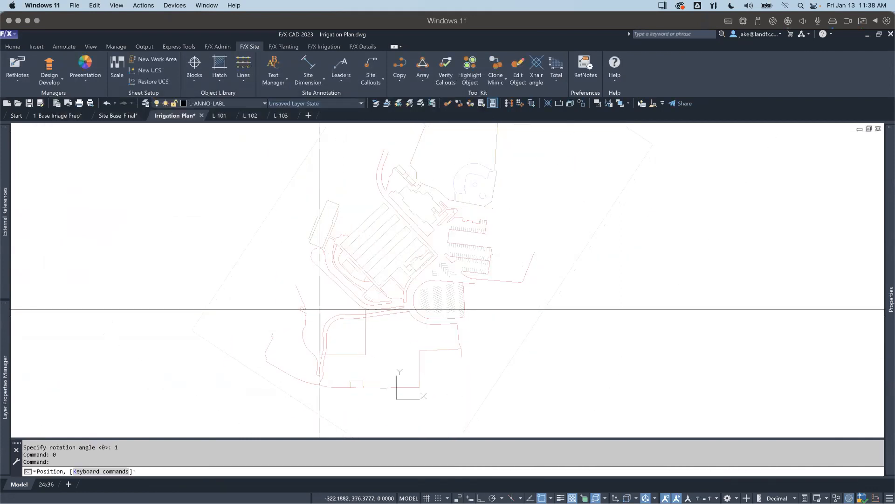
{"action": "key", "text": "Escape"}
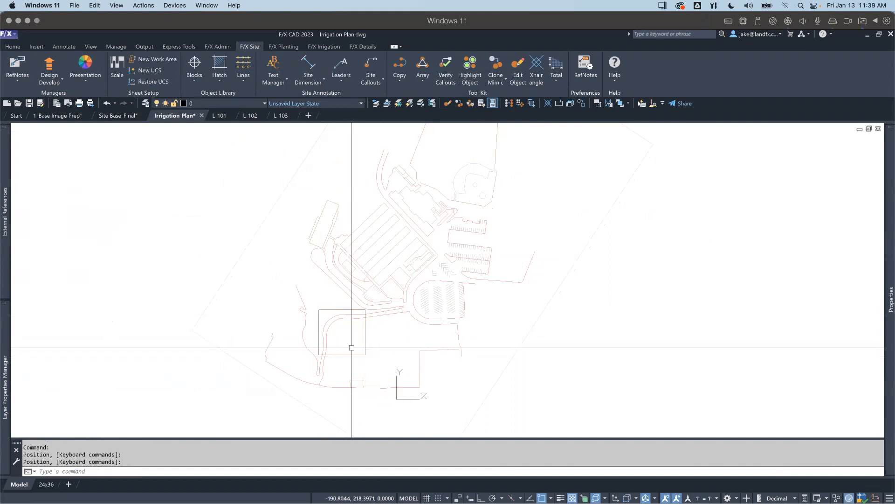
Step: Set the scale of the sheet preview frame over the curved path to 1" = 30'
{"action": "left_click", "coordinate": [350, 354]}
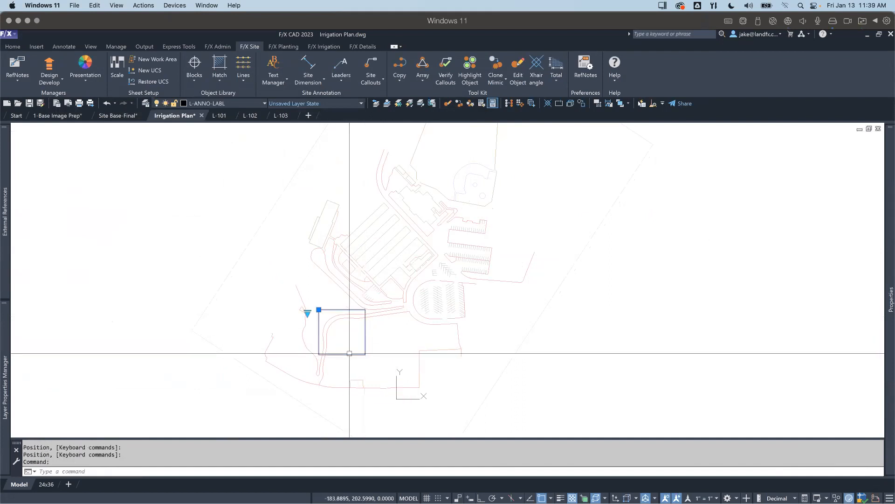
{"action": "left_click", "coordinate": [308, 313]}
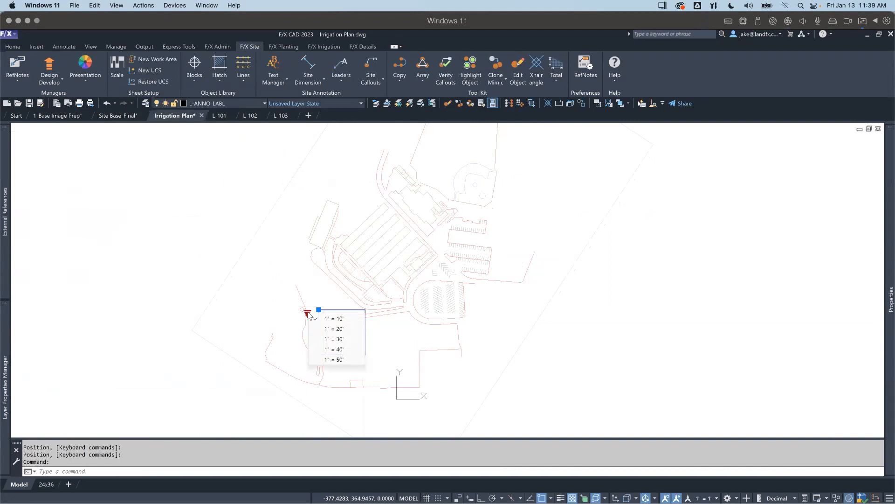
{"action": "left_click", "coordinate": [334, 329]}
{"action": "left_click", "coordinate": [307, 313]}
{"action": "left_click", "coordinate": [326, 342]}
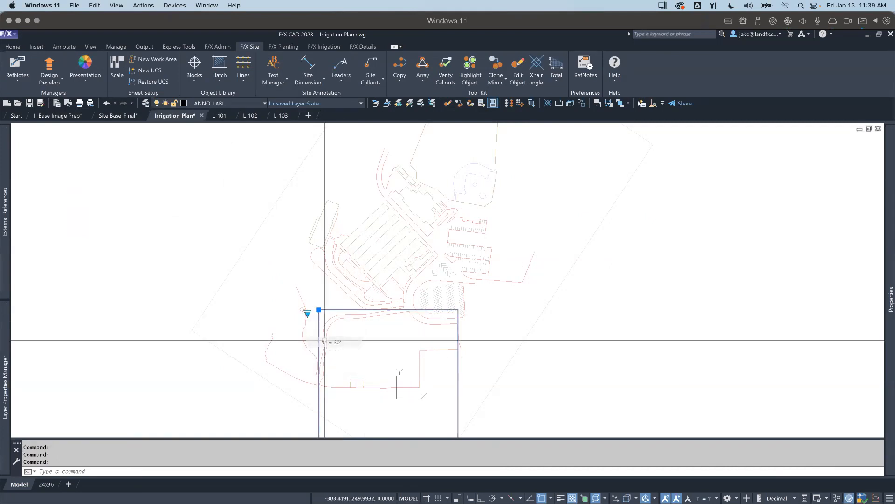
Step: Move the preview frame slightly north and west so it encloses the whole curved path
{"action": "middle_click_drag", "start_coordinate": [380, 329], "coordinate": [401, 270]}
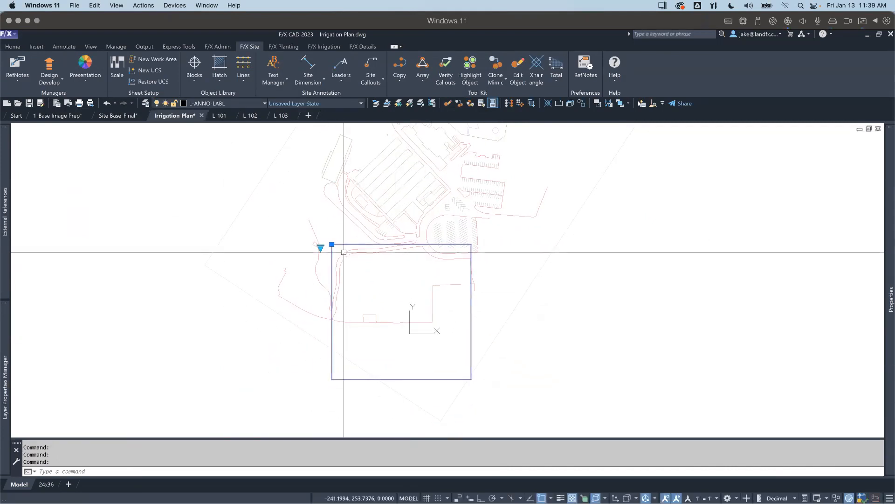
{"action": "left_click", "coordinate": [331, 243]}
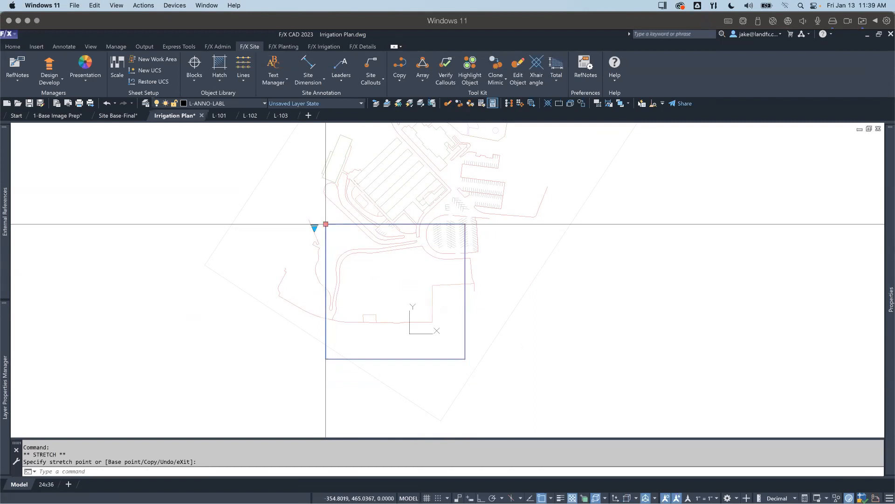
{"action": "scroll", "coordinate": [375, 268], "scroll_direction": "down", "scroll_amount": 2}
{"action": "middle_click_drag", "start_coordinate": [374, 269], "coordinate": [369, 325]}
{"action": "scroll", "coordinate": [370, 324], "scroll_direction": "up", "scroll_amount": 2}
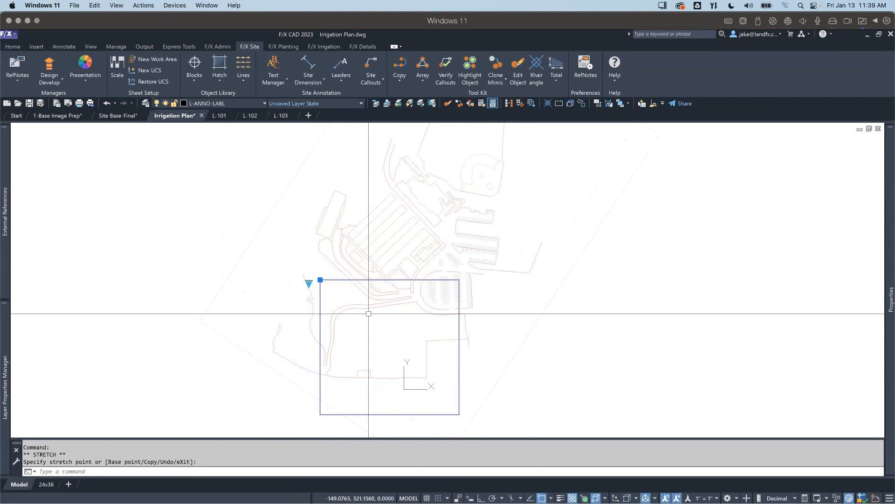
Step: Set the preview frame's scale to 1" = 20' and move it slightly southwest to cover the curved path and the boundary below it
{"action": "left_click", "coordinate": [309, 283]}
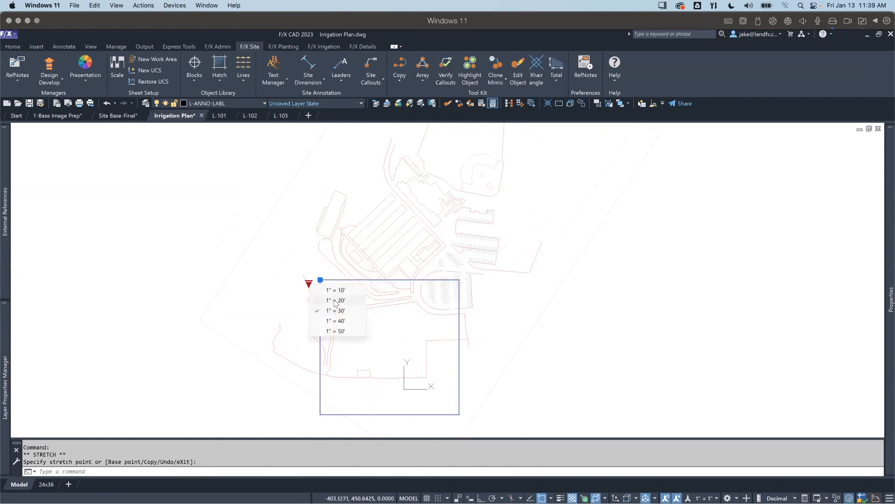
{"action": "left_click", "coordinate": [335, 301]}
{"action": "left_click", "coordinate": [319, 280]}
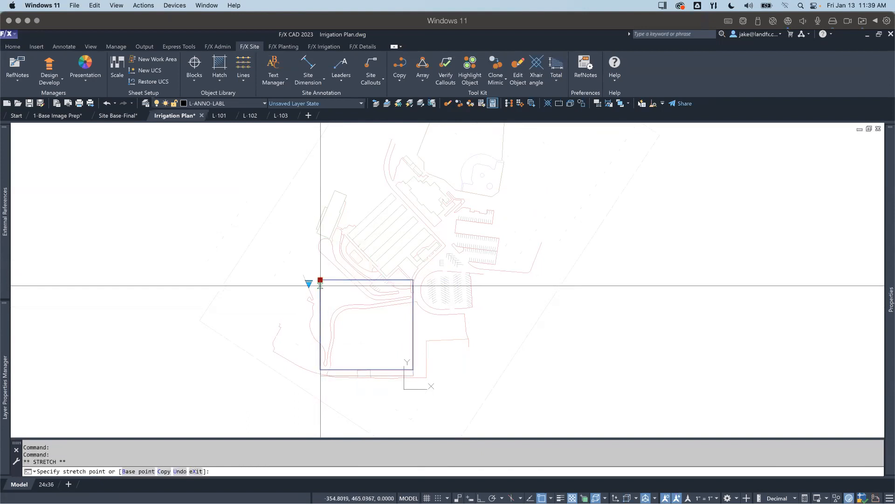
{"action": "left_click", "coordinate": [313, 299]}
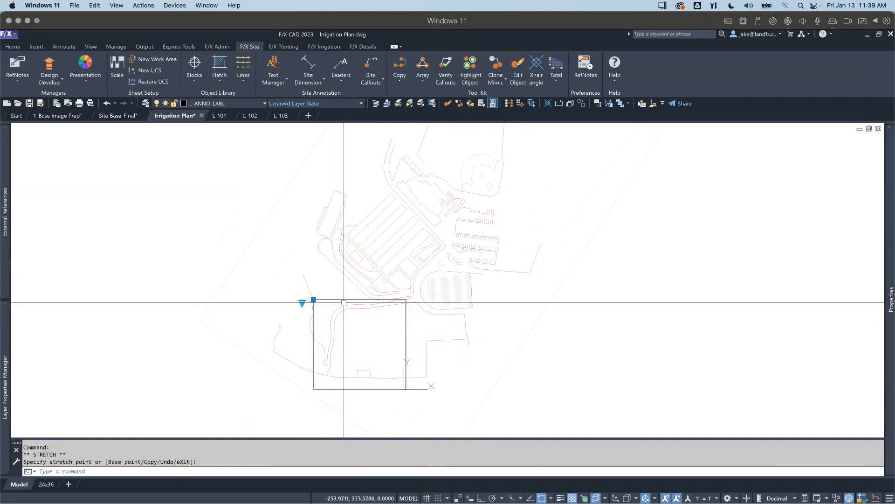
Step: Copy the preview frame from its upper-left corner to its upper-right corner so the two frames share an edge
{"action": "right_click", "coordinate": [331, 306]}
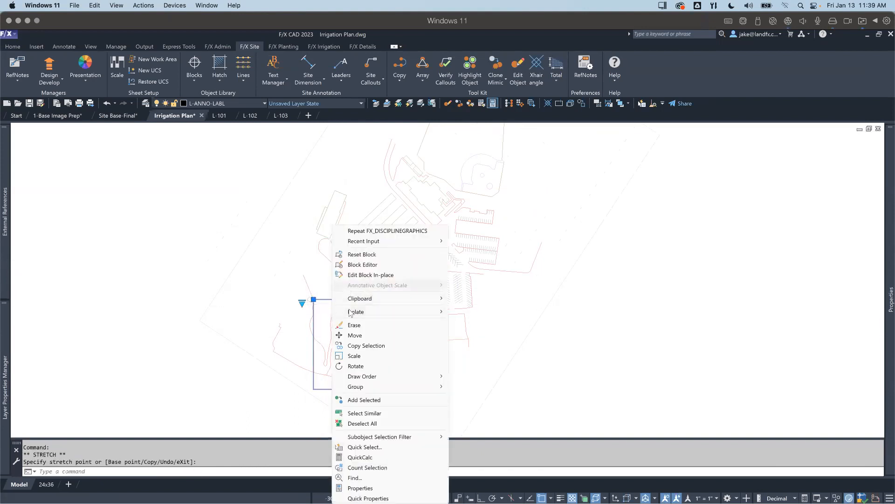
{"action": "left_click", "coordinate": [359, 345]}
{"action": "scroll", "coordinate": [327, 305], "scroll_direction": "up", "scroll_amount": 5}
{"action": "scroll", "coordinate": [303, 287], "scroll_direction": "up", "scroll_amount": 4}
{"action": "left_click", "coordinate": [302, 287]}
{"action": "scroll", "coordinate": [350, 297], "scroll_direction": "down", "scroll_amount": 7}
{"action": "scroll", "coordinate": [466, 303], "scroll_direction": "up", "scroll_amount": 4}
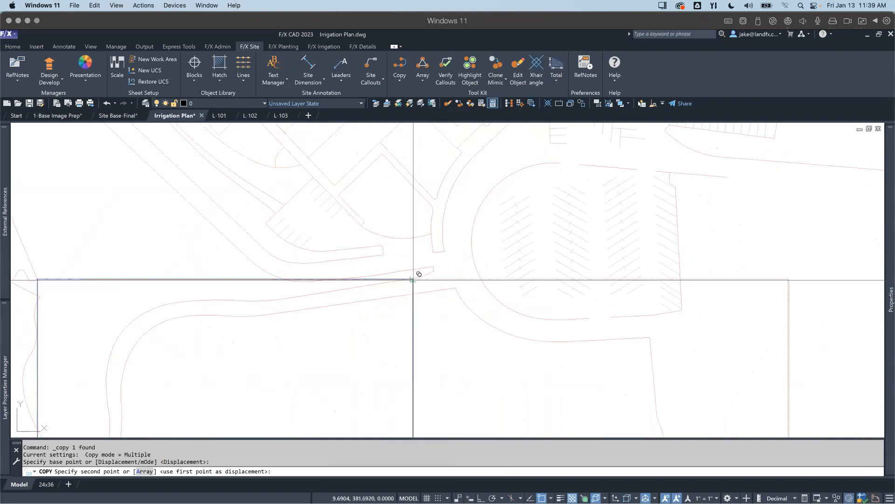
{"action": "scroll", "coordinate": [413, 280], "scroll_direction": "down", "scroll_amount": 4}
{"action": "key", "text": "Escape"}
{"action": "left_click", "coordinate": [536, 280]}
{"action": "scroll", "coordinate": [454, 331], "scroll_direction": "down", "scroll_amount": 2}
{"action": "key", "text": "Escape"}
Step: Restore the UCS that orients the plan squarely to the ball field area
{"action": "middle_click_drag", "start_coordinate": [412, 283], "coordinate": [362, 358]}
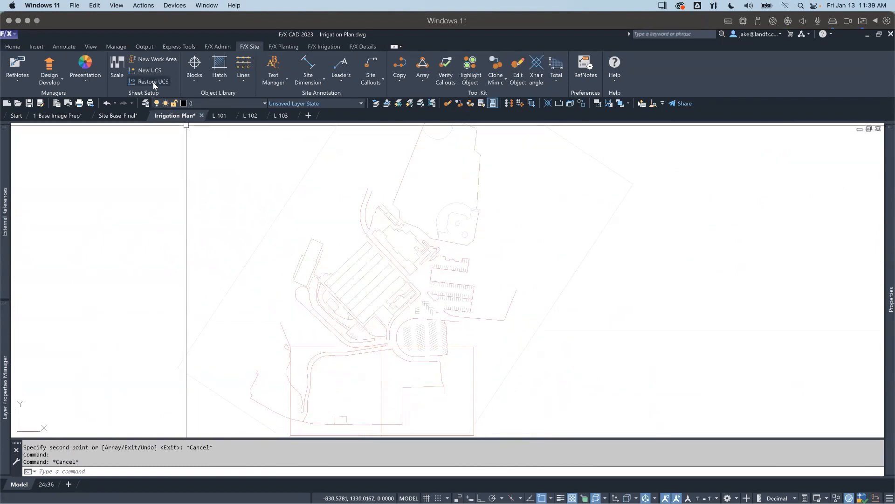
{"action": "double_click", "coordinate": [232, 138]}
{"action": "scroll", "coordinate": [542, 308], "scroll_direction": "up", "scroll_amount": 6}
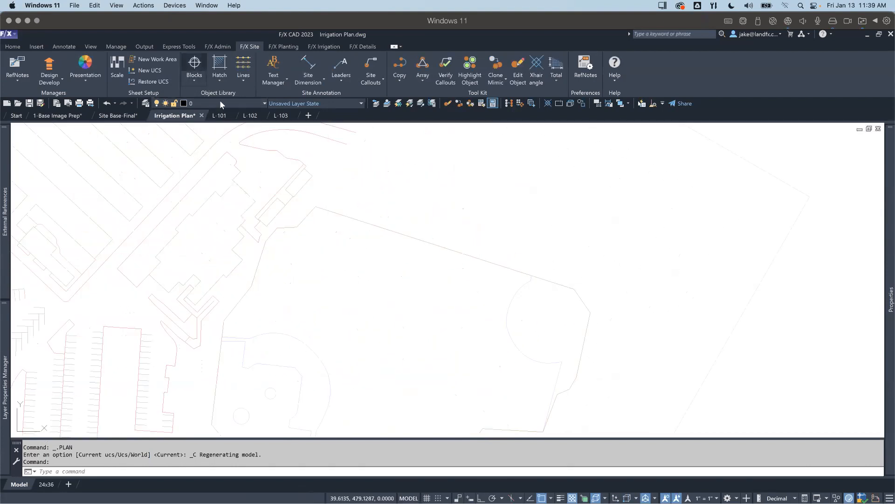
Step: Insert the 24X36-SHEET-LAYT-PRVW block beside the building north of the ball field and set its scale to 1" = 20'
{"action": "double_click", "coordinate": [205, 140]}
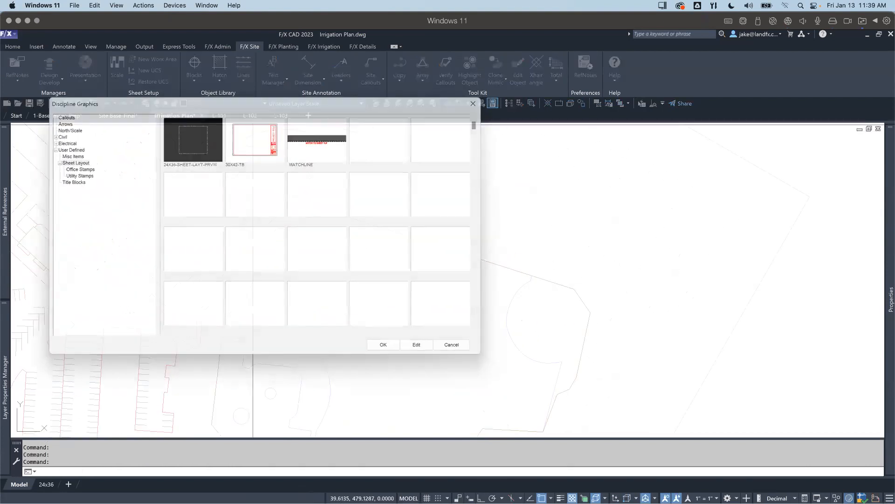
{"action": "scroll", "coordinate": [222, 210], "scroll_direction": "down", "scroll_amount": 4}
{"action": "left_click", "coordinate": [236, 207]}
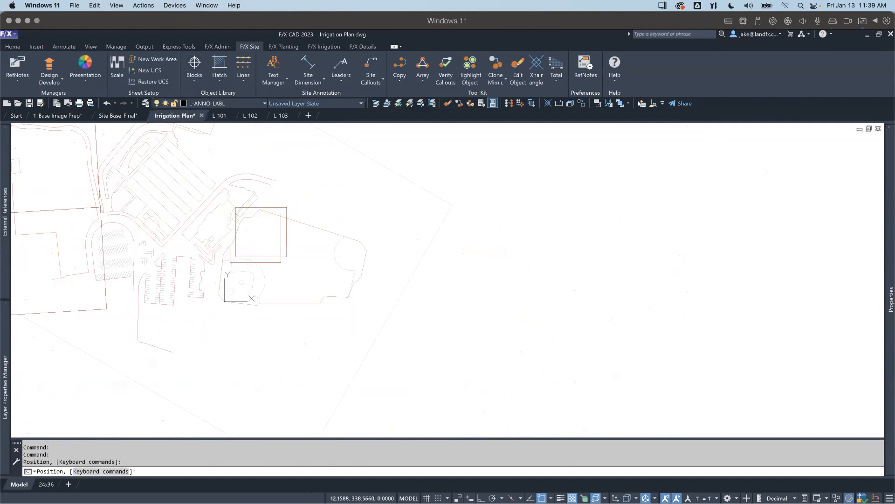
{"action": "left_click", "coordinate": [223, 211]}
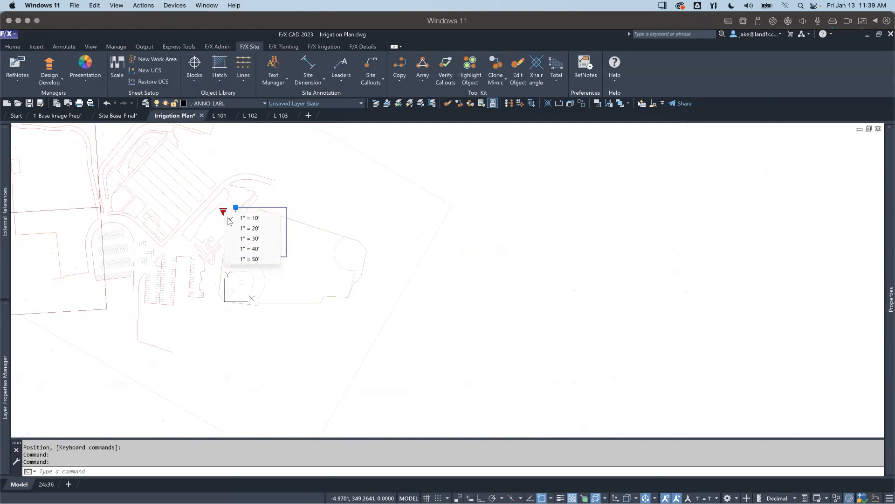
{"action": "left_click", "coordinate": [242, 228]}
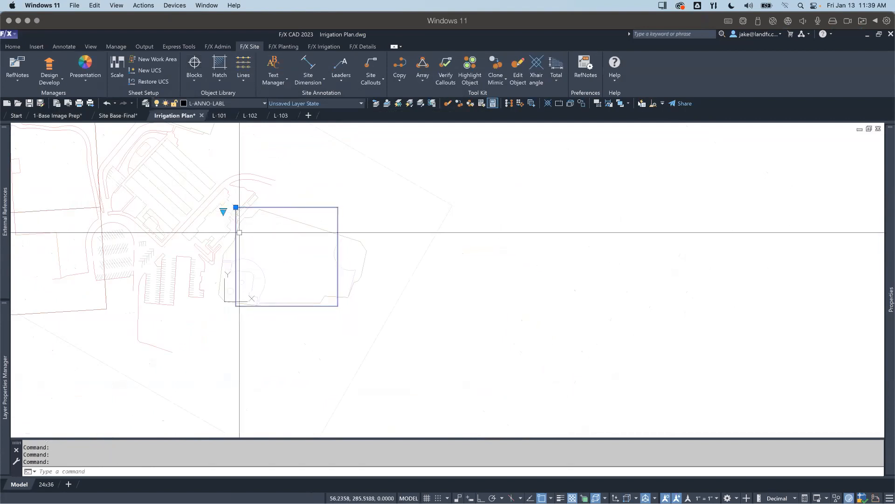
Step: Move the new preview frame westward with object snap off so it surrounds the baseball diamond and overlaps the adjacent building
{"action": "left_click", "coordinate": [236, 207]}
{"action": "key", "text": "F3"}
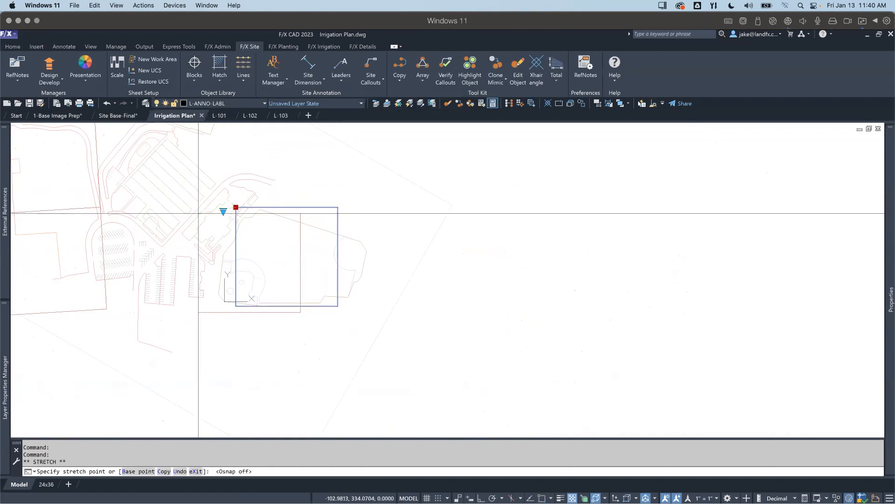
{"action": "left_click", "coordinate": [197, 207]}
{"action": "scroll", "coordinate": [233, 235], "scroll_direction": "up", "scroll_amount": 2}
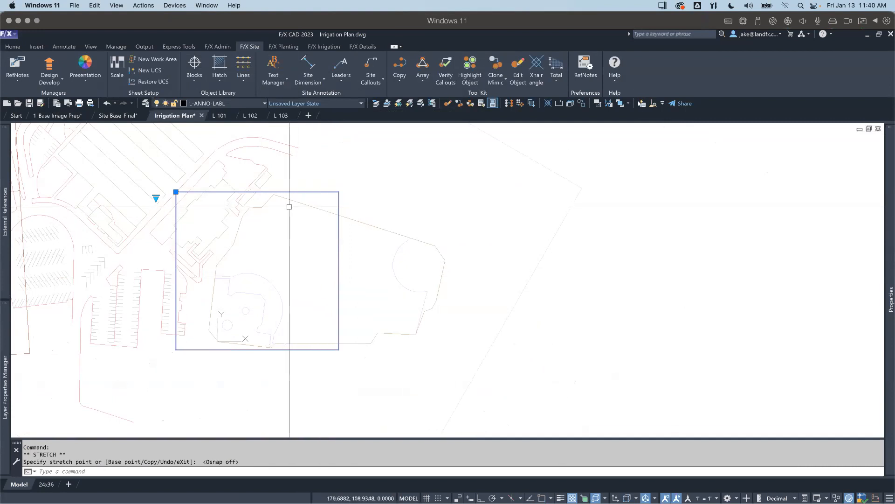
Step: Copy the ball field frame from its upper-left to its upper-right corner with object snap on, covering the rest of the field
{"action": "right_click", "coordinate": [169, 204]}
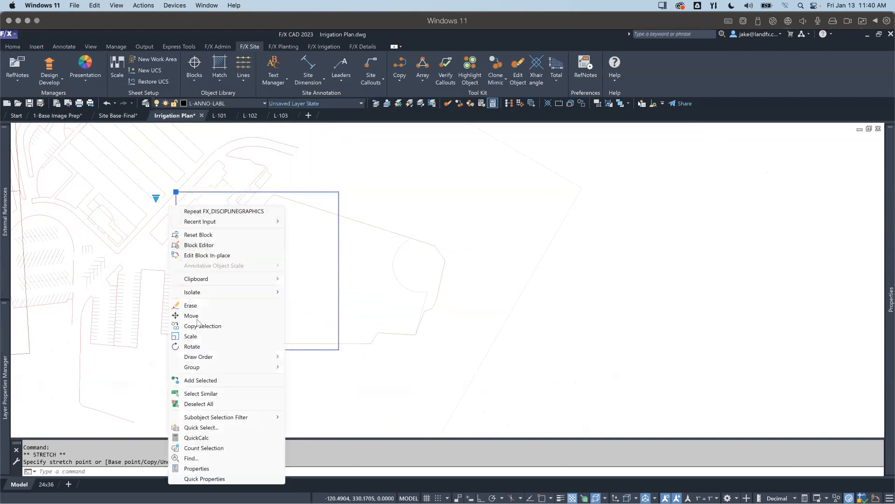
{"action": "left_click", "coordinate": [197, 325]}
{"action": "scroll", "coordinate": [177, 188], "scroll_direction": "up", "scroll_amount": 3}
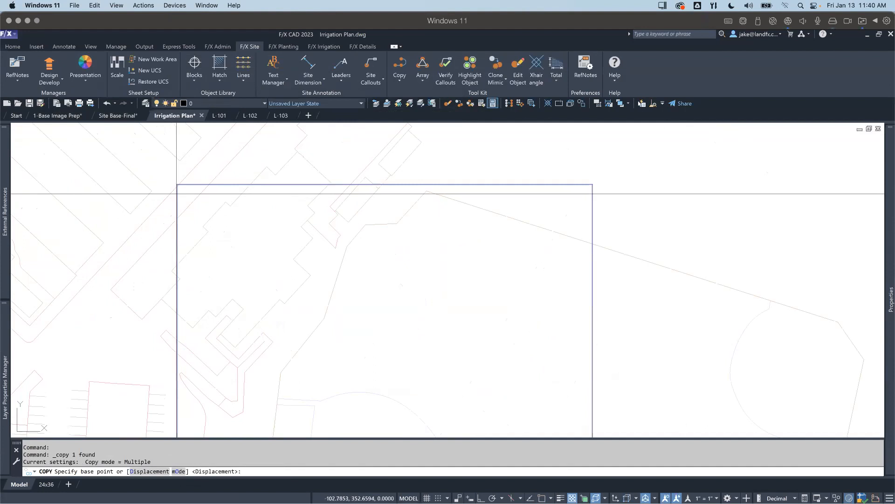
{"action": "left_click", "coordinate": [178, 186]}
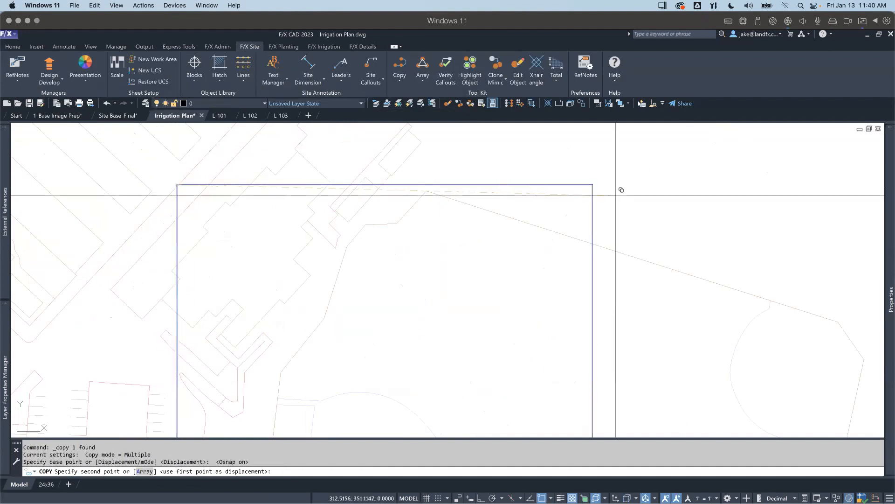
{"action": "left_click", "coordinate": [593, 184]}
{"action": "scroll", "coordinate": [598, 184], "scroll_direction": "down", "scroll_amount": 5}
{"action": "key", "text": "Escape"}
{"action": "scroll", "coordinate": [598, 212], "scroll_direction": "up", "scroll_amount": 2}
{"action": "middle_click_drag", "start_coordinate": [589, 220], "coordinate": [537, 293]}
{"action": "middle_click_drag", "start_coordinate": [483, 276], "coordinate": [487, 313]}
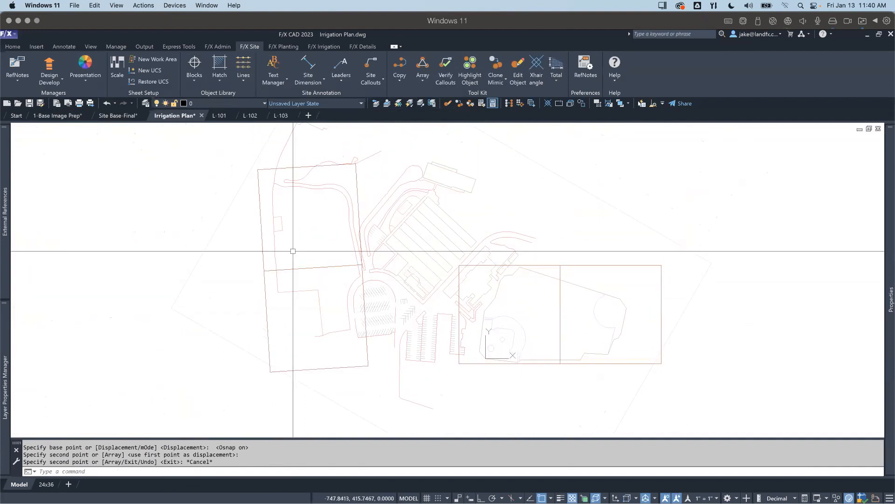
{"action": "left_click", "coordinate": [356, 180]}
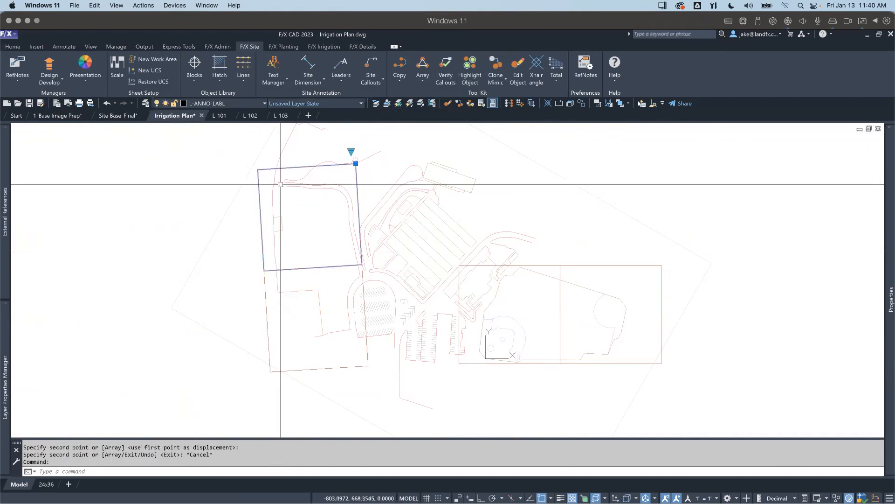
{"action": "key", "text": "Escape"}
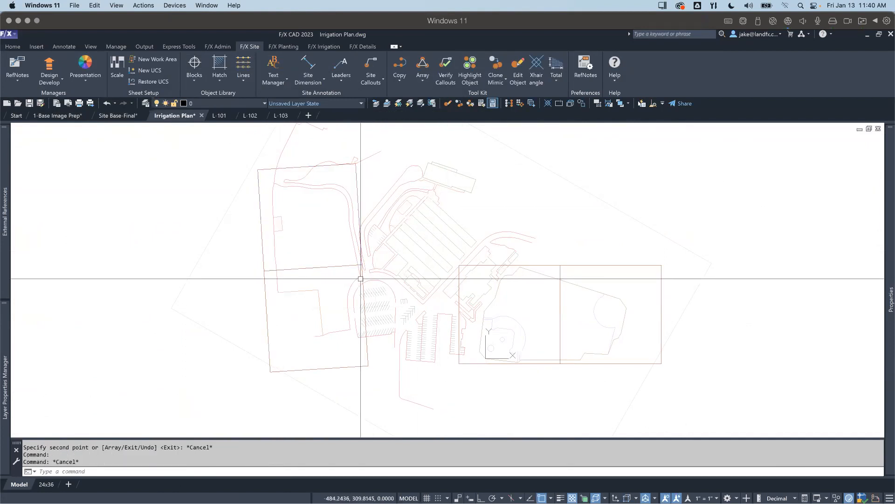
Step: In the 24x36 layout, pan the viewport until the dashed preview frame over the curved path fits inside it, and return to paper space
{"action": "left_click", "coordinate": [46, 484]}
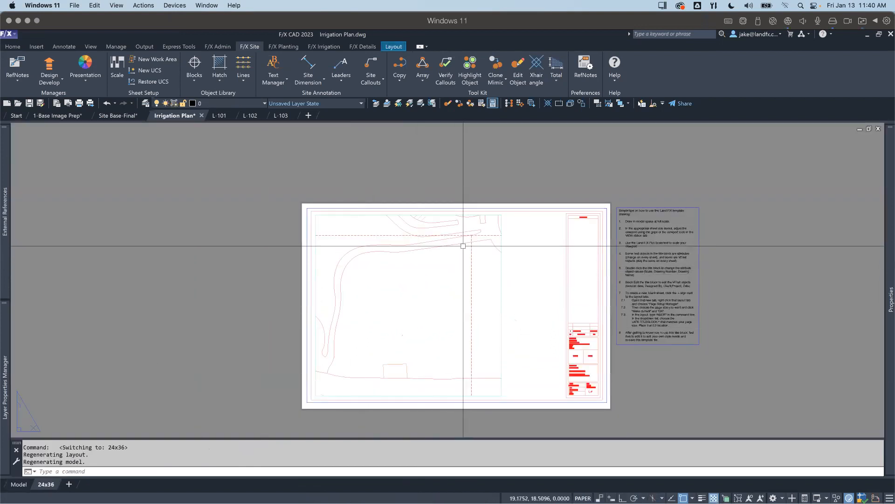
{"action": "double_click", "coordinate": [414, 294]}
{"action": "middle_click_drag", "start_coordinate": [414, 294], "coordinate": [433, 282]}
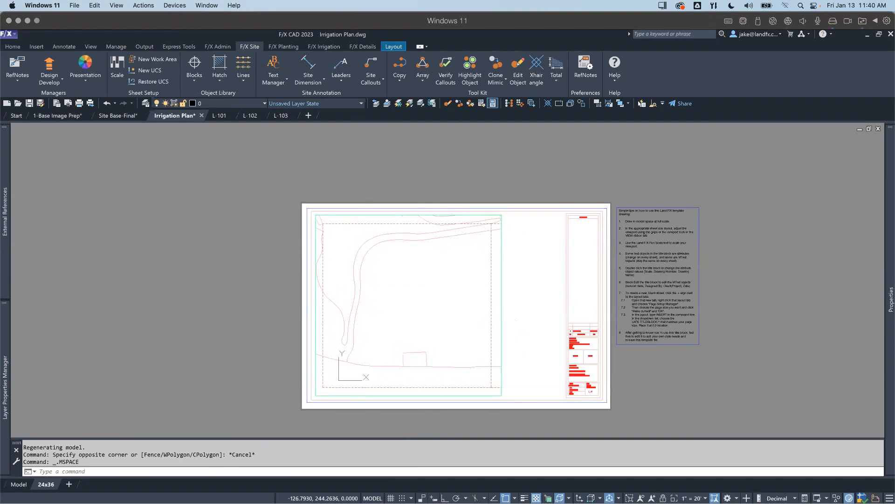
{"action": "double_click", "coordinate": [187, 283]}
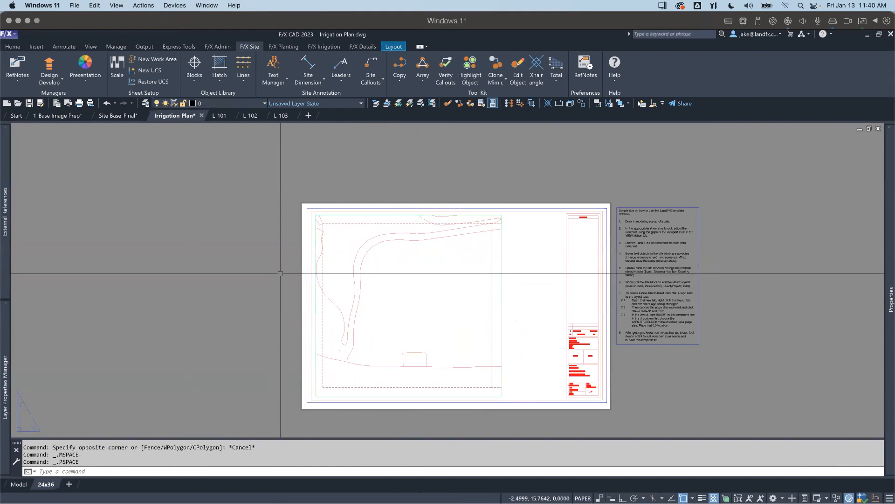
Step: Preview a single-sheet plot of the 24x36 layout to check whether the preview frame prints, without plotting it
{"action": "key", "text": "ctrl+p"}
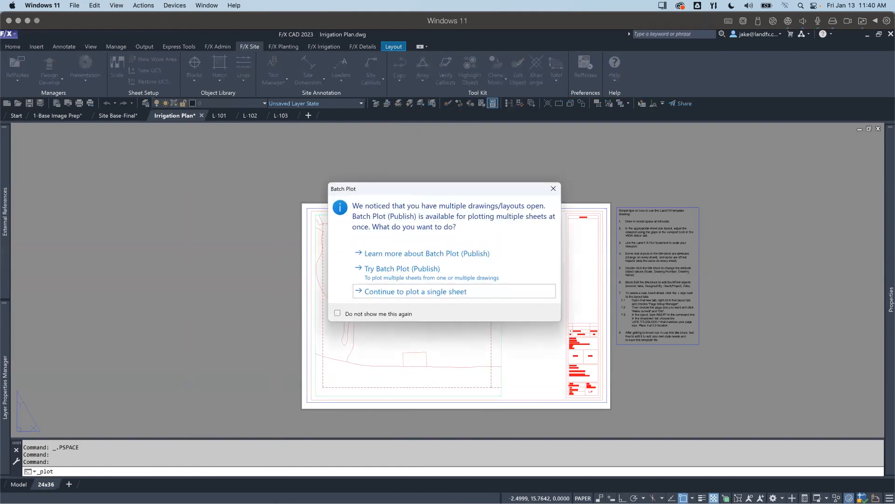
{"action": "key", "text": "Return"}
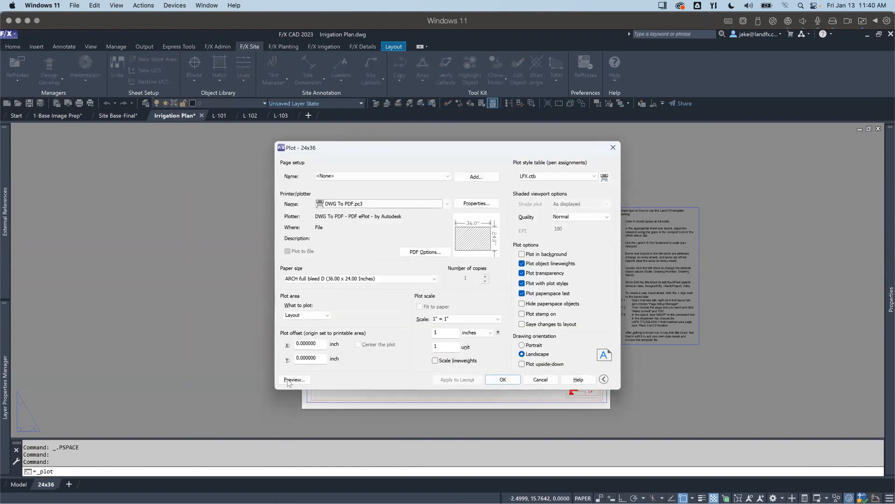
{"action": "left_click", "coordinate": [288, 380]}
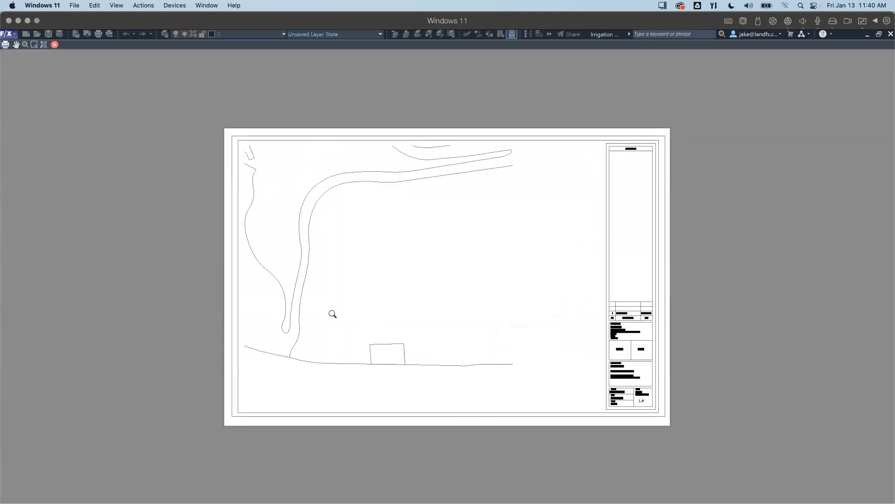
{"action": "key", "text": "Escape"}
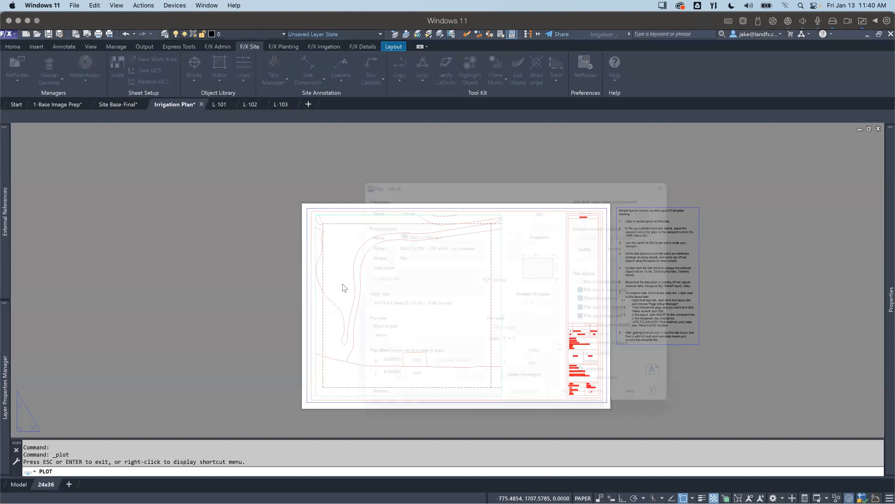
{"action": "key", "text": "Escape"}
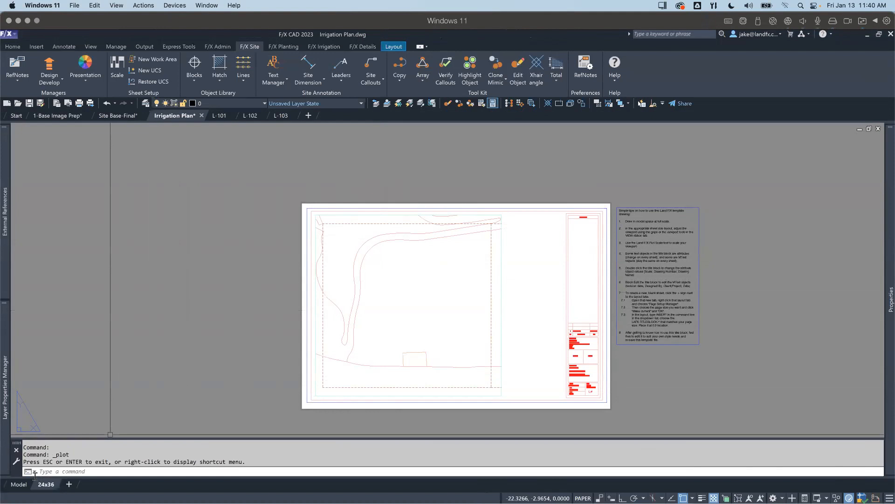
Step: Return to model space and view both pairs of sheet preview frames on the site plan
{"action": "left_click", "coordinate": [19, 484]}
{"action": "scroll", "coordinate": [310, 256], "scroll_direction": "down", "scroll_amount": 4}
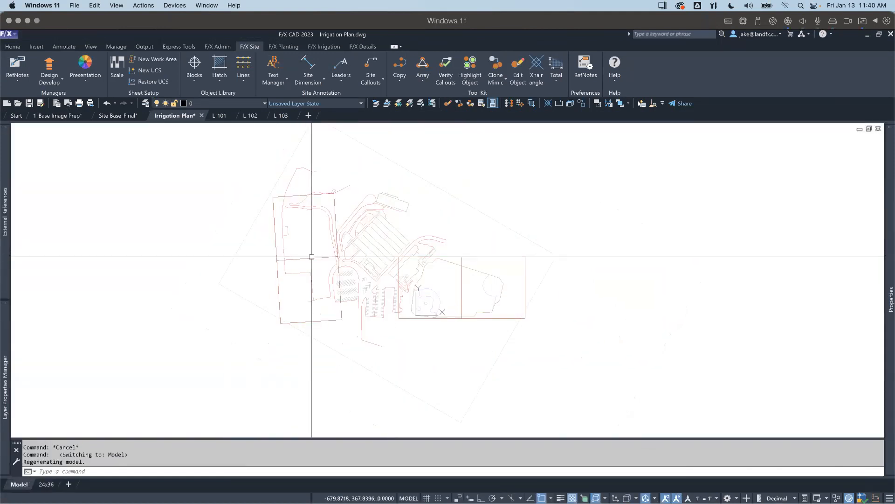
{"action": "scroll", "coordinate": [315, 307], "scroll_direction": "up", "scroll_amount": 2}
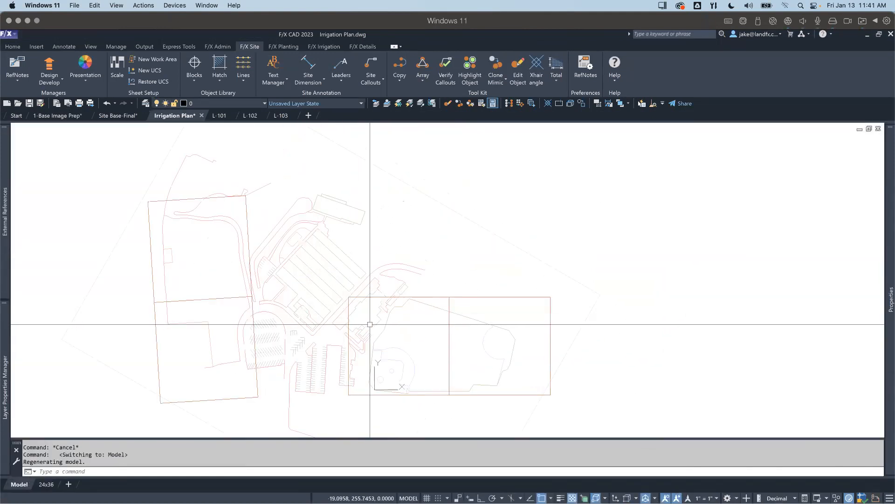
{"action": "left_click", "coordinate": [454, 295]}
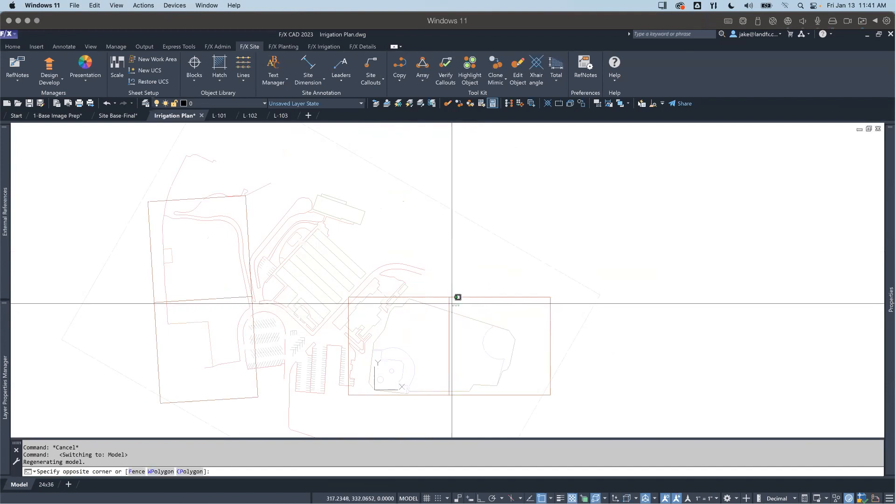
{"action": "left_click", "coordinate": [445, 300]}
{"action": "key", "text": "Escape"}
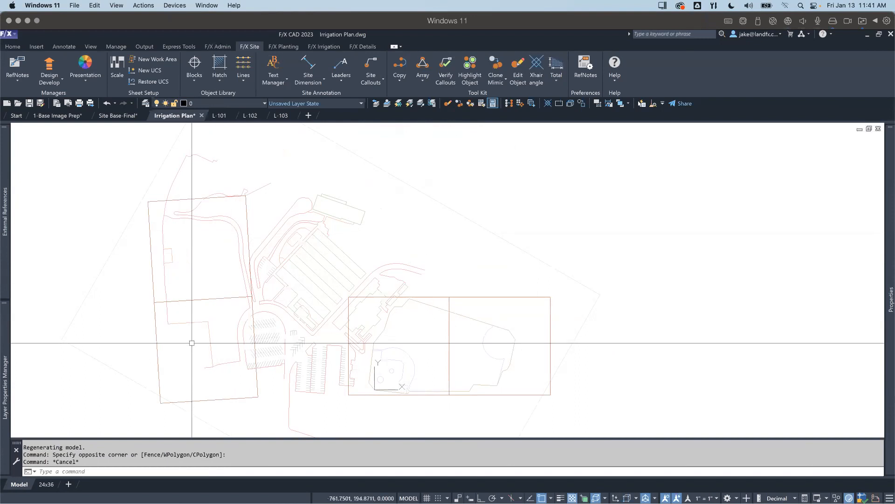
{"action": "left_click", "coordinate": [214, 302]}
{"action": "left_click", "coordinate": [212, 296]}
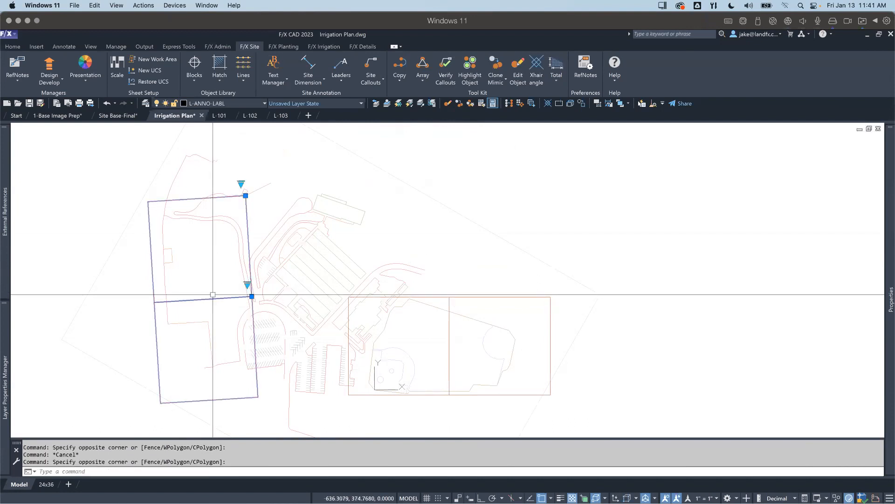
{"action": "left_click", "coordinate": [465, 343]}
{"action": "left_click", "coordinate": [429, 329]}
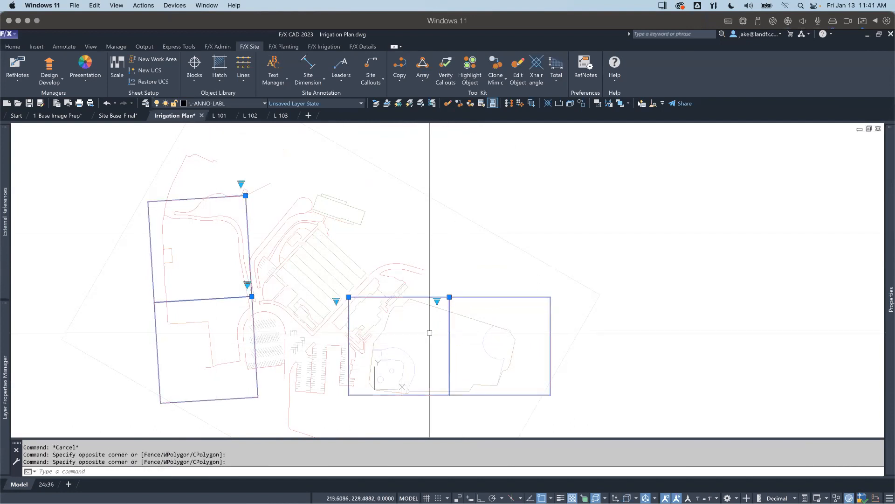
{"action": "key", "text": "Escape"}
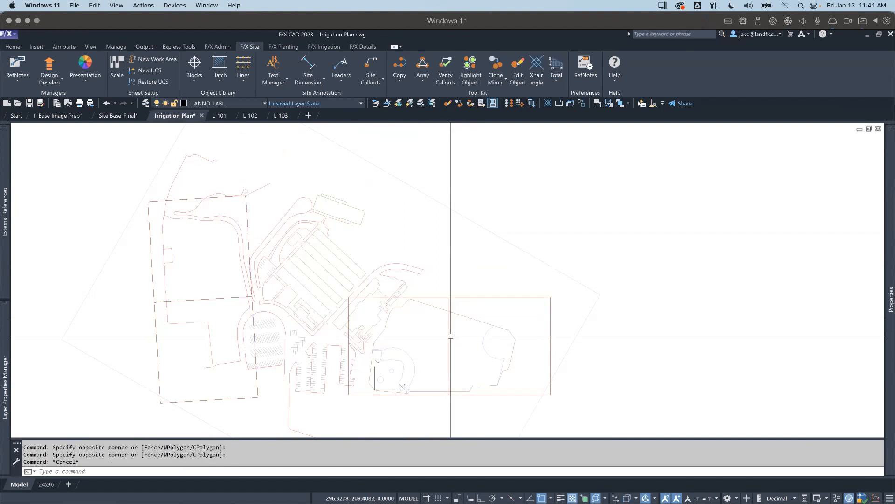
{"action": "key", "text": "Escape"}
{"action": "key", "text": "Escape"}
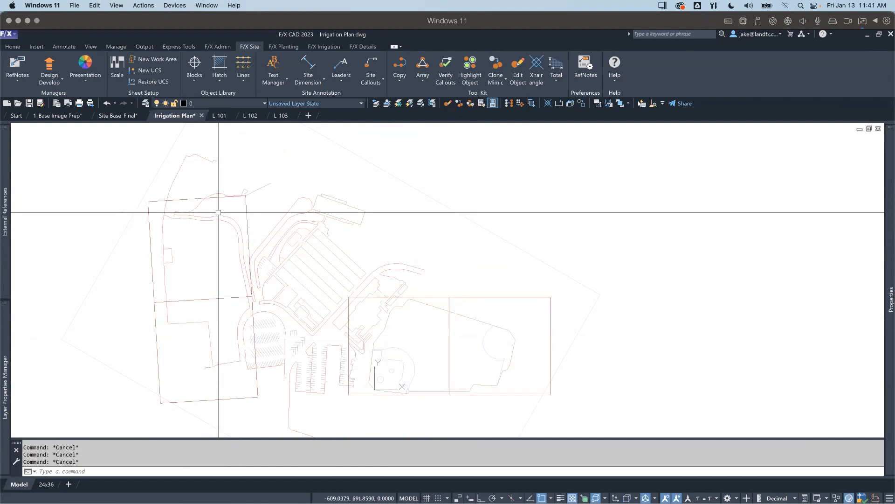
Step: Select the western pair of sheet preview frames, extend the selection to all similar frames, and erase them from the plan
{"action": "left_click", "coordinate": [223, 310]}
{"action": "left_click", "coordinate": [216, 296]}
{"action": "type", "text": "SS"}
{"action": "key", "text": "Return"}
{"action": "type", "text": "E"}
{"action": "key", "text": "Return"}
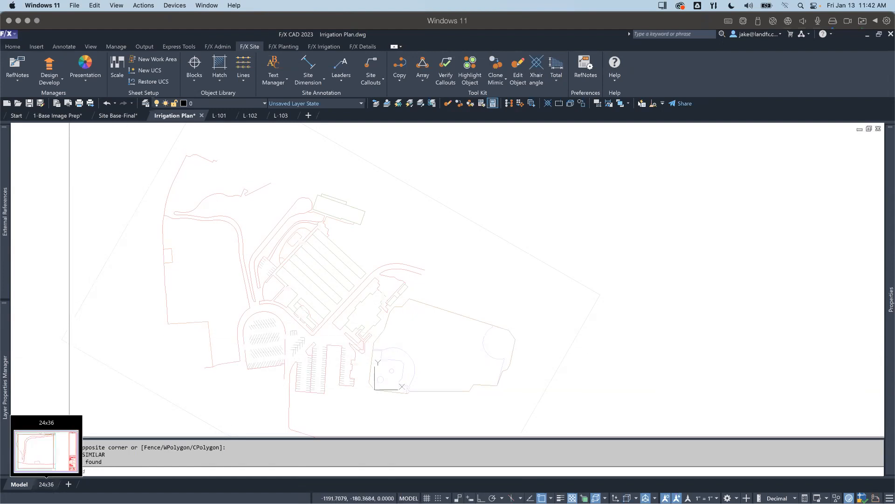
Step: Check the 24x36 layout's viewport with the preview frames removed and return to model space
{"action": "left_click", "coordinate": [47, 484]}
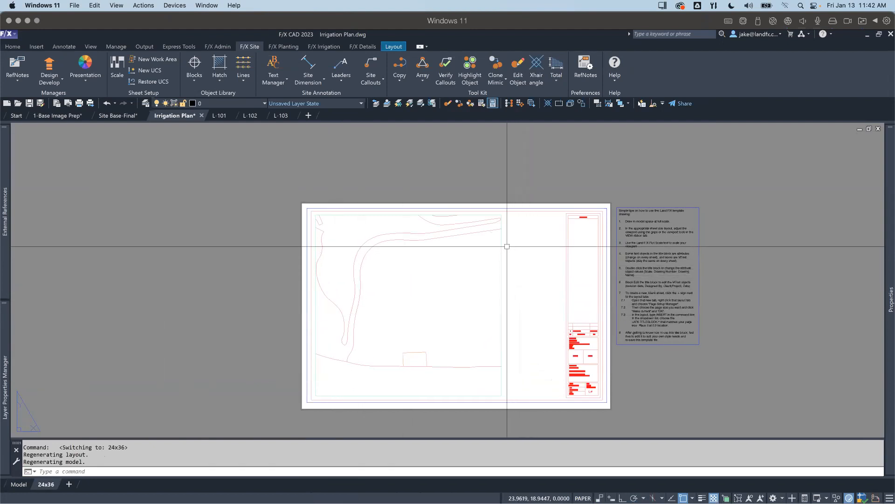
{"action": "mouse_move", "coordinate": [500, 254]}
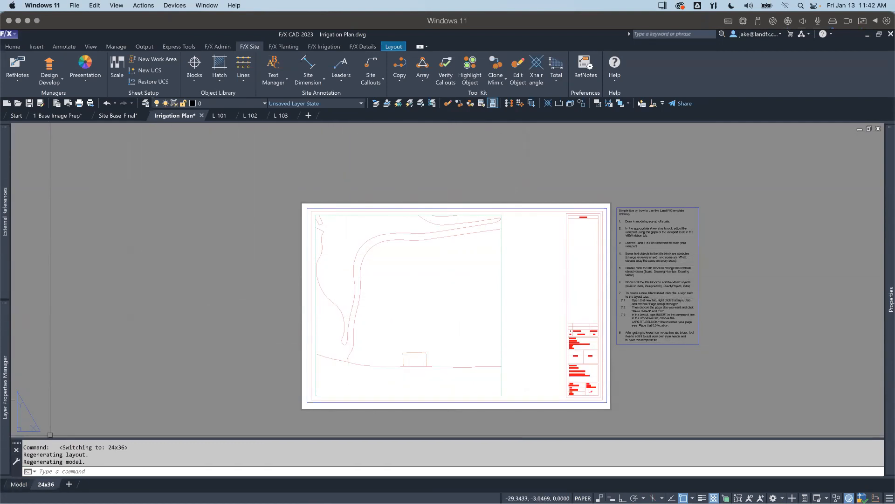
{"action": "left_click", "coordinate": [19, 484]}
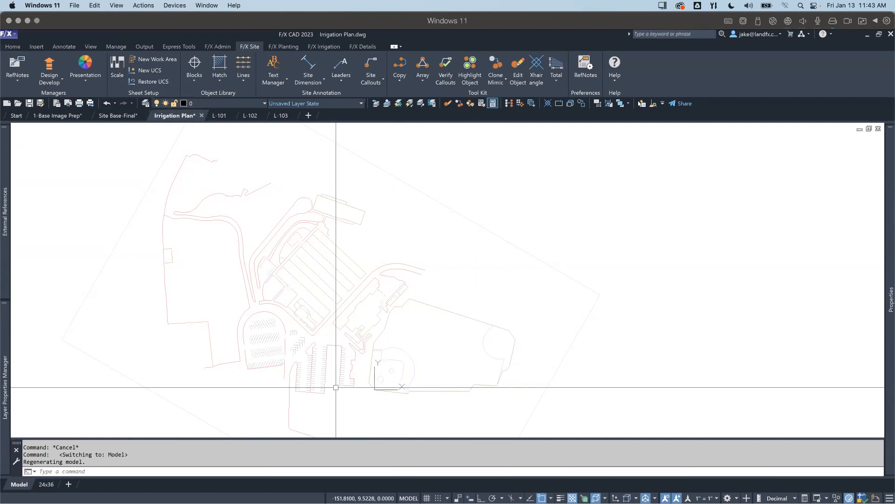
Step: Place a Rain Bird 8005-SS head with nozzle 18 at the ball field's western edge, its spray arc running from east to northeast
{"action": "scroll", "coordinate": [386, 397], "scroll_direction": "up", "scroll_amount": 5}
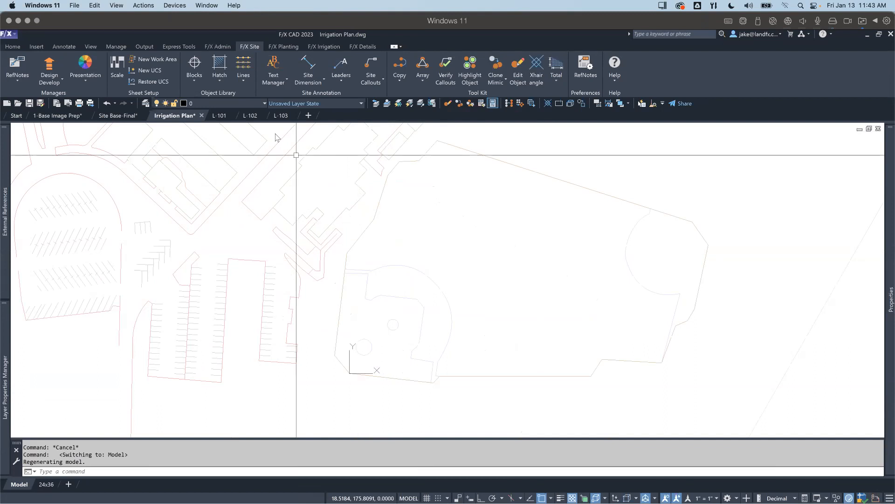
{"action": "left_click", "coordinate": [317, 46]}
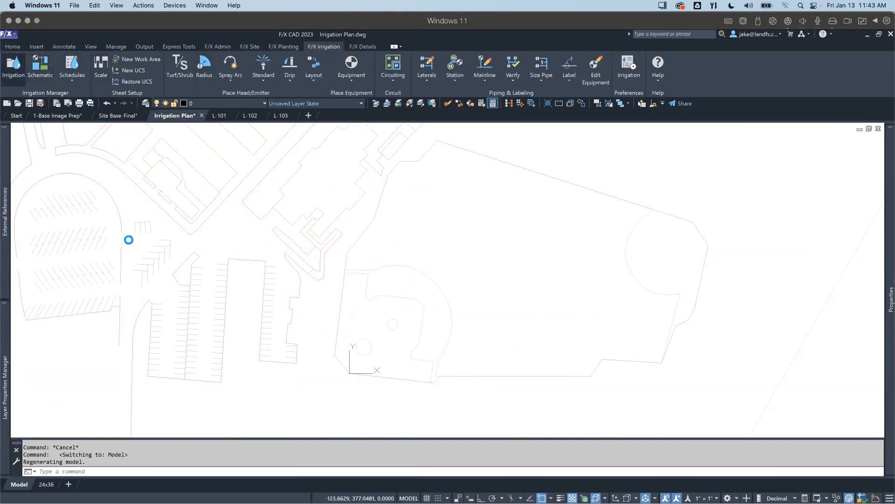
{"action": "double_click", "coordinate": [45, 195]}
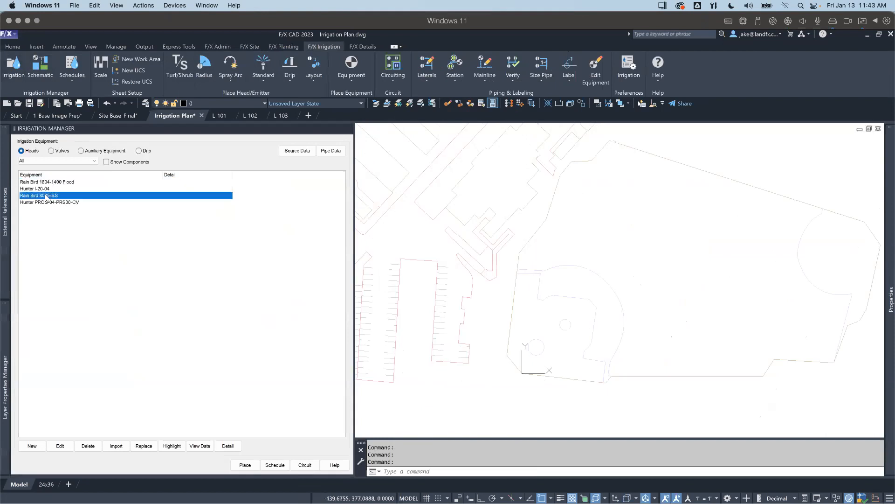
{"action": "double_click", "coordinate": [222, 173]}
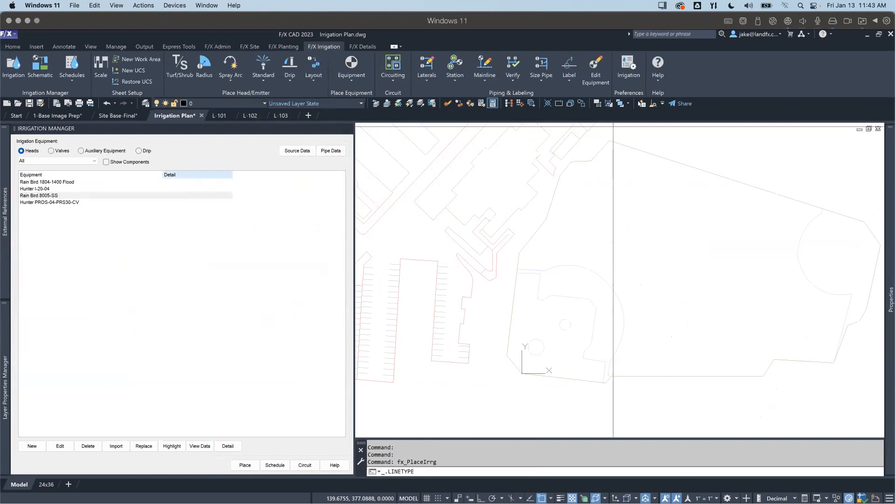
{"action": "scroll", "coordinate": [517, 268], "scroll_direction": "up", "scroll_amount": 2}
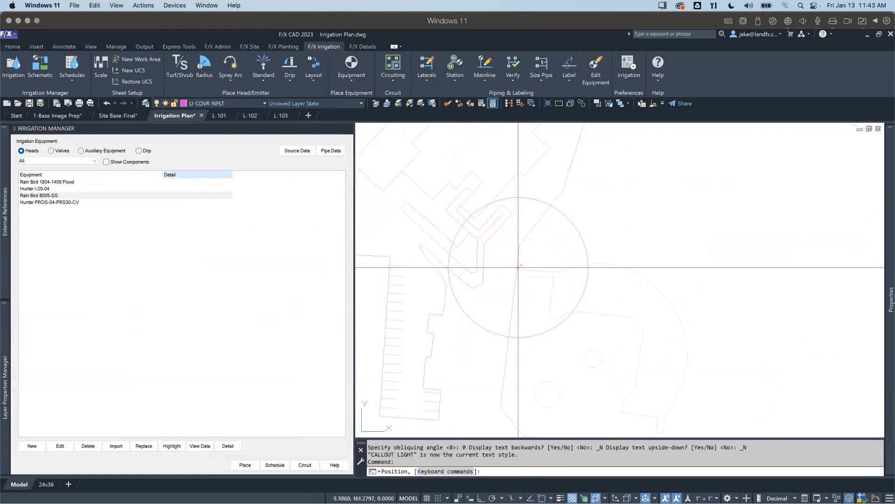
{"action": "left_click", "coordinate": [519, 267]}
{"action": "left_click", "coordinate": [573, 267]}
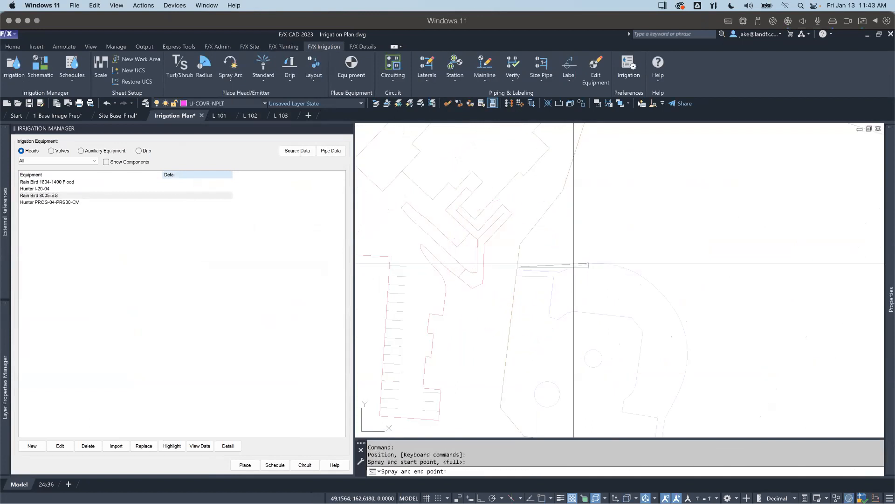
{"action": "left_click", "coordinate": [546, 227]}
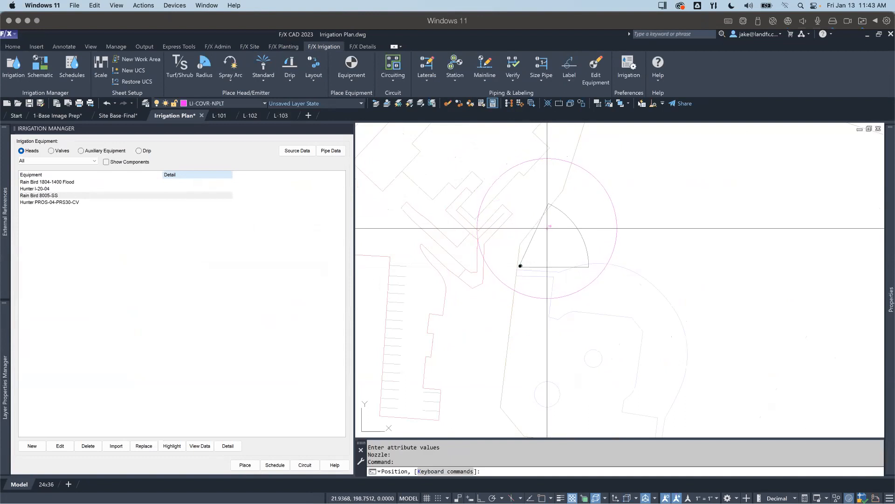
Step: Add a linear row of best-fit-spaced heads from the placed head northeast along the ball field's slanted western edge
{"action": "key", "text": "l"}
{"action": "left_click", "coordinate": [564, 182]}
{"action": "scroll", "coordinate": [565, 182], "scroll_direction": "down", "scroll_amount": 4}
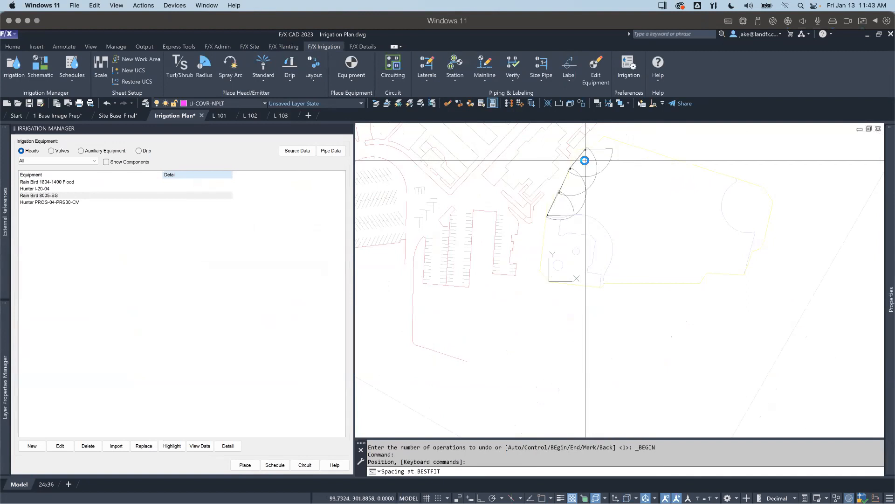
{"action": "left_click", "coordinate": [584, 160]}
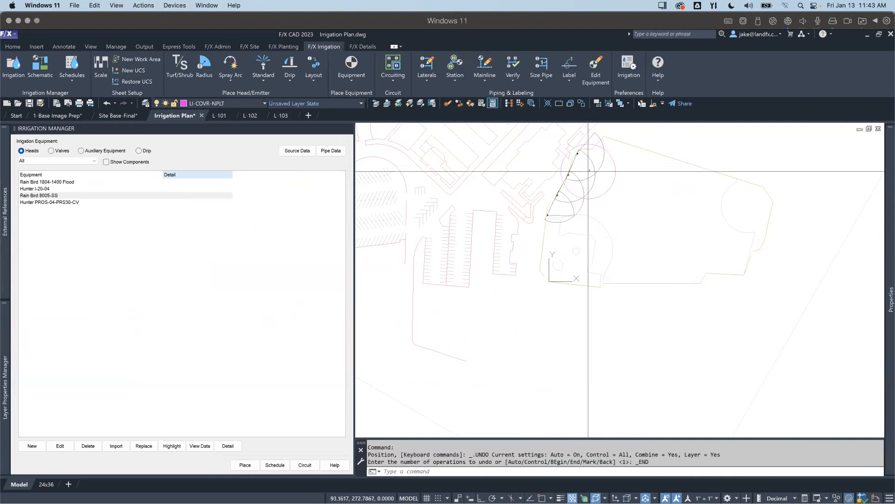
Step: Place another 8005-SS head where the ball field's southern edge begins, its spray arc running from east to north-northeast
{"action": "scroll", "coordinate": [602, 312], "scroll_direction": "up", "scroll_amount": 2}
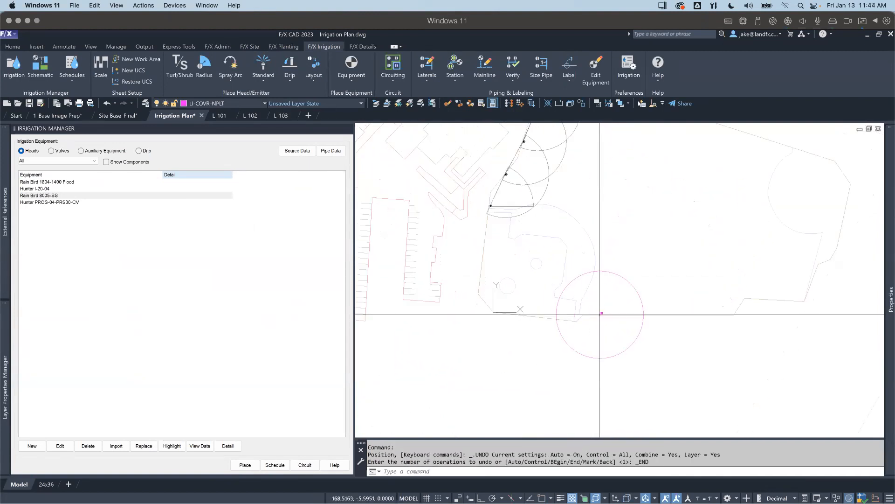
{"action": "left_click", "coordinate": [582, 314]}
{"action": "left_click", "coordinate": [615, 314]}
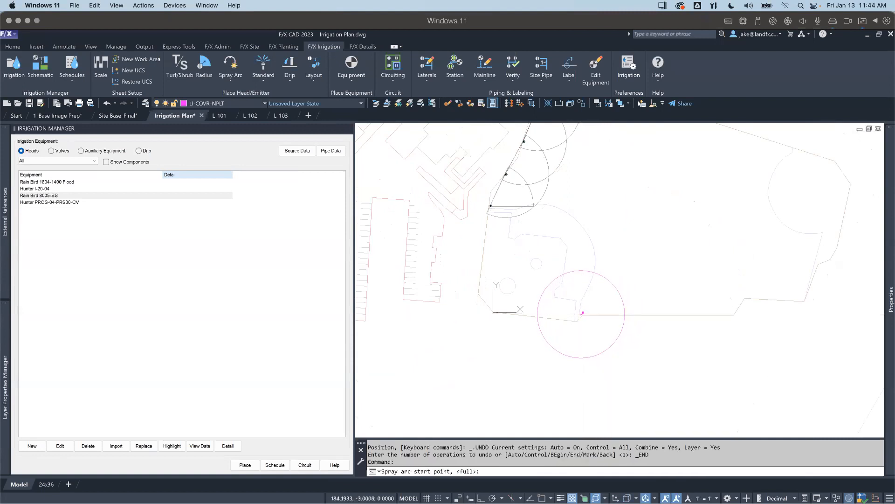
{"action": "left_click", "coordinate": [594, 277]}
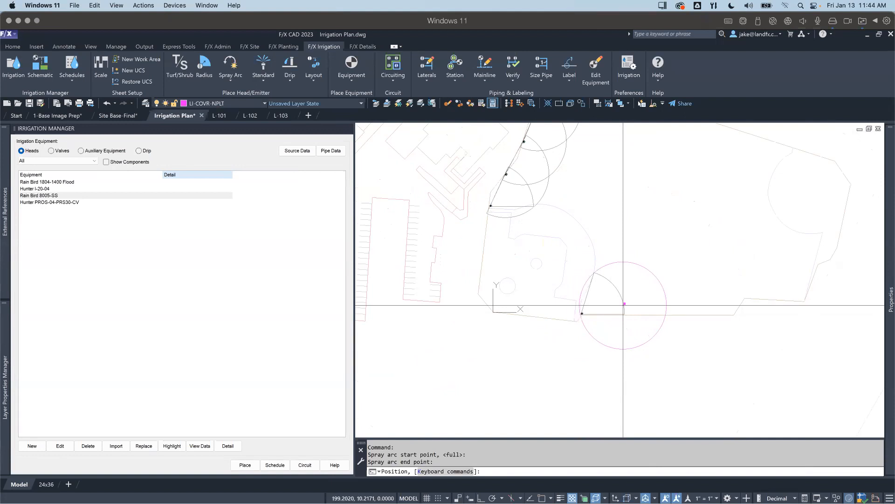
Step: Try to space a row of heads along the ball field's boundary polyline, eastward from the southern head
{"action": "key", "text": "p"}
{"action": "left_click", "coordinate": [644, 315]}
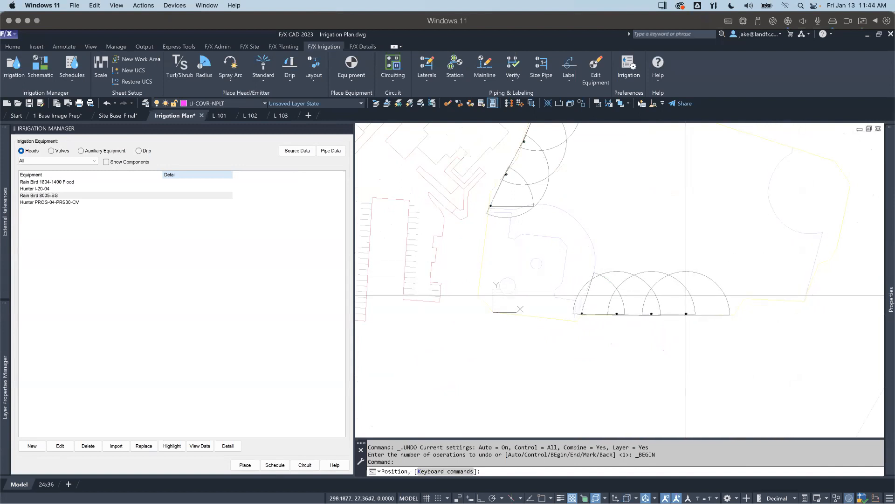
{"action": "key", "text": "Escape"}
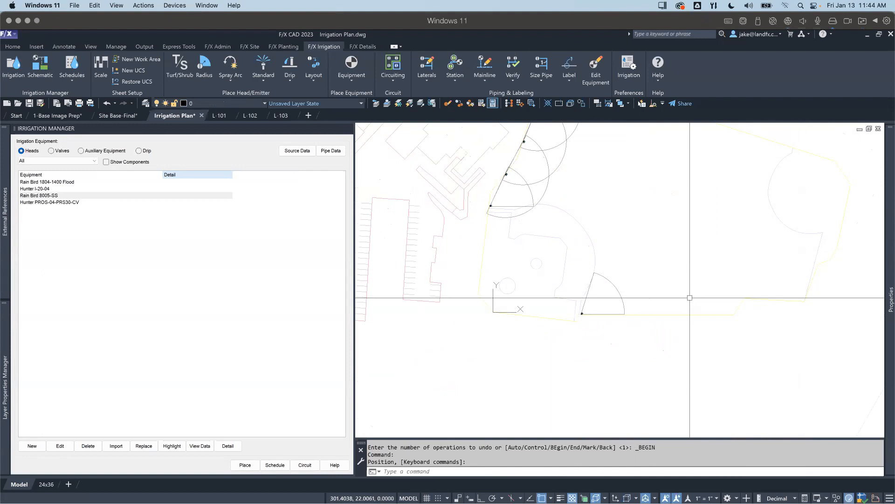
Step: Examine the head symbols and nozzle labels along the ball field's slanted western edge and their position on the site
{"action": "scroll", "coordinate": [682, 297], "scroll_direction": "down", "scroll_amount": 4}
{"action": "middle_click_drag", "start_coordinate": [551, 270], "coordinate": [555, 308]}
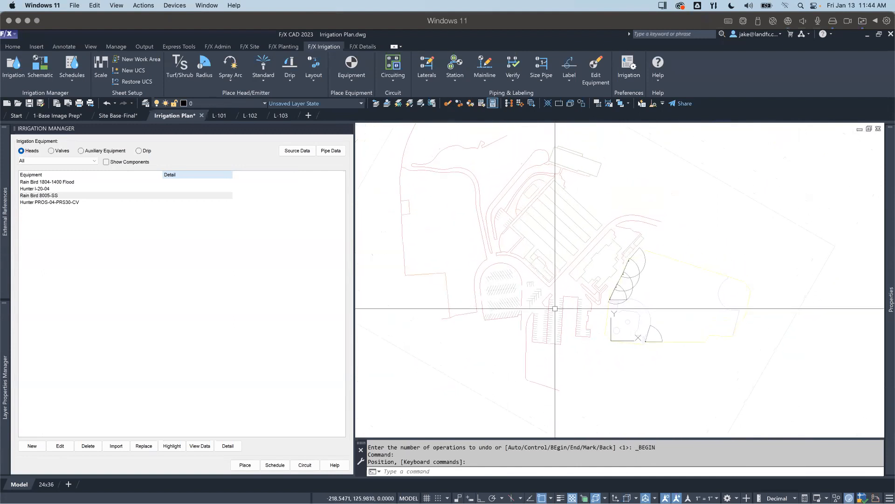
{"action": "scroll", "coordinate": [647, 258], "scroll_direction": "up", "scroll_amount": 2}
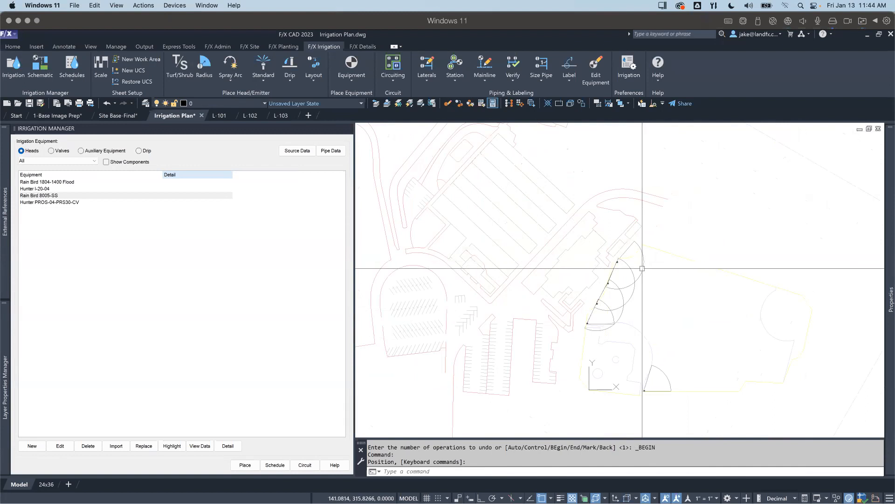
{"action": "middle_click_drag", "start_coordinate": [624, 304], "coordinate": [614, 282]}
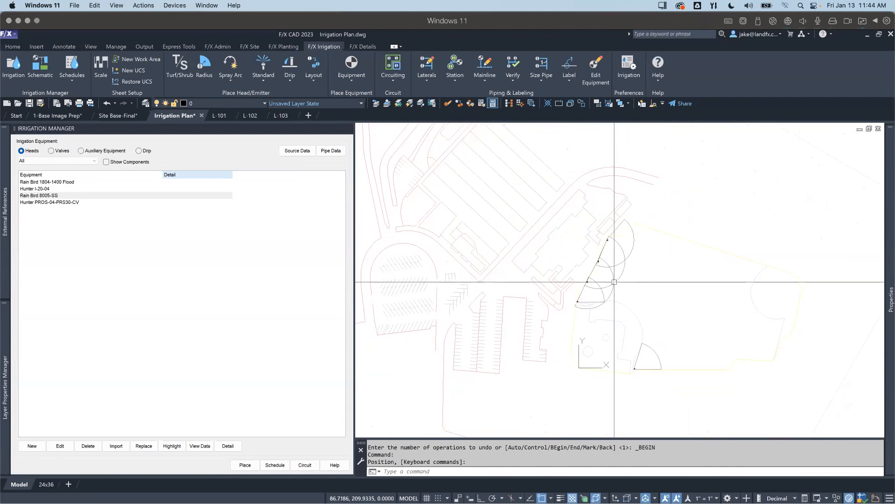
{"action": "scroll", "coordinate": [583, 273], "scroll_direction": "up", "scroll_amount": 10}
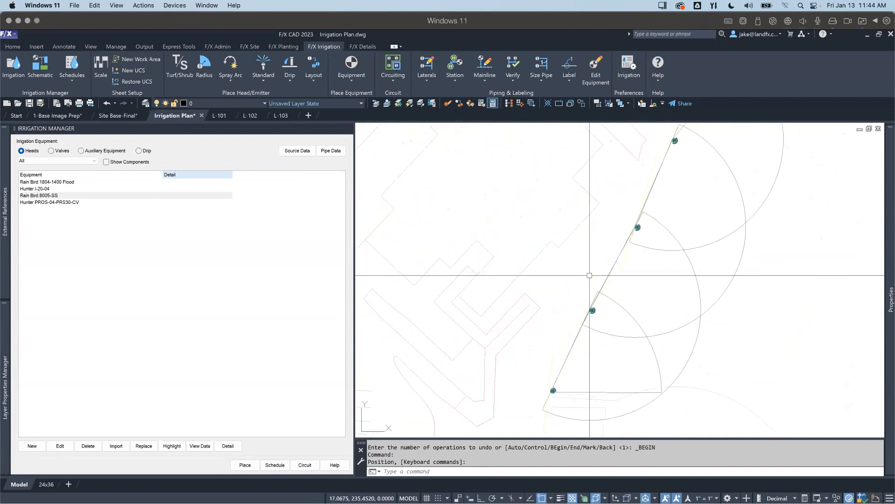
{"action": "scroll", "coordinate": [588, 325], "scroll_direction": "down", "scroll_amount": 10}
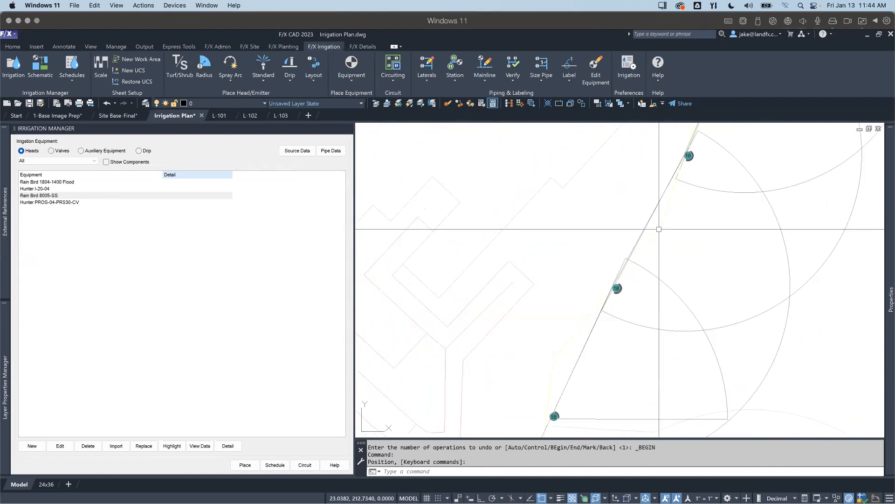
{"action": "middle_click_drag", "start_coordinate": [480, 294], "coordinate": [495, 302]}
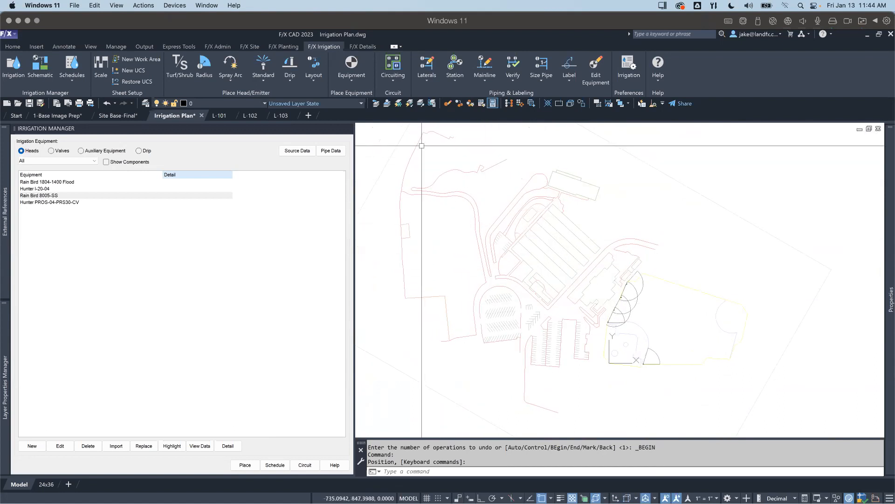
Step: Place a Rain Bird 8005-SS head with nozzle 20 at the western field's southwest corner, its spray arc running from east to north
{"action": "double_click", "coordinate": [55, 196]}
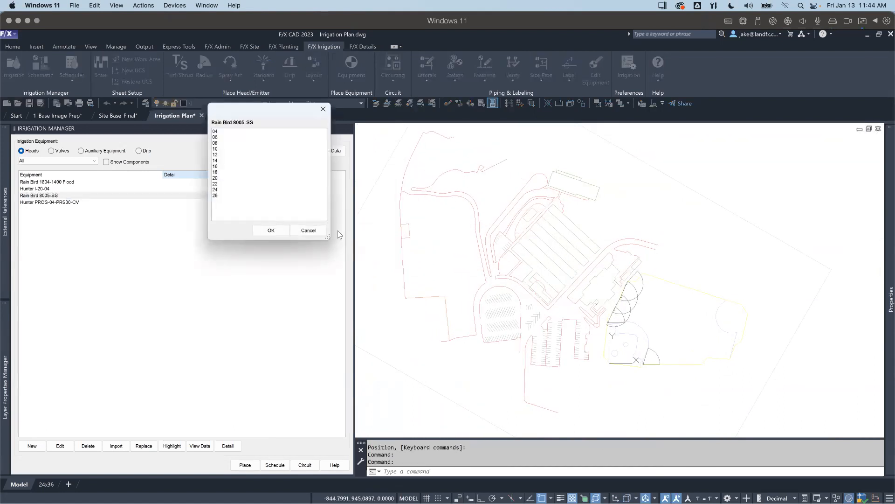
{"action": "double_click", "coordinate": [218, 180]}
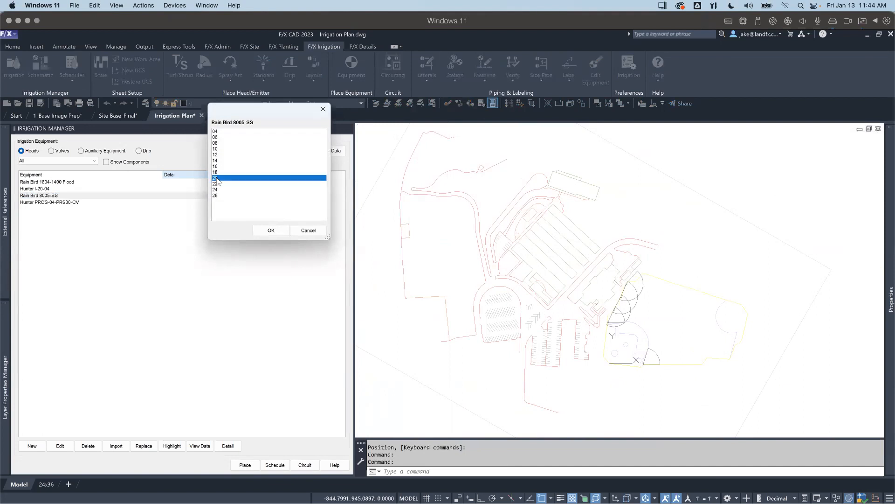
{"action": "scroll", "coordinate": [403, 294], "scroll_direction": "up", "scroll_amount": 3}
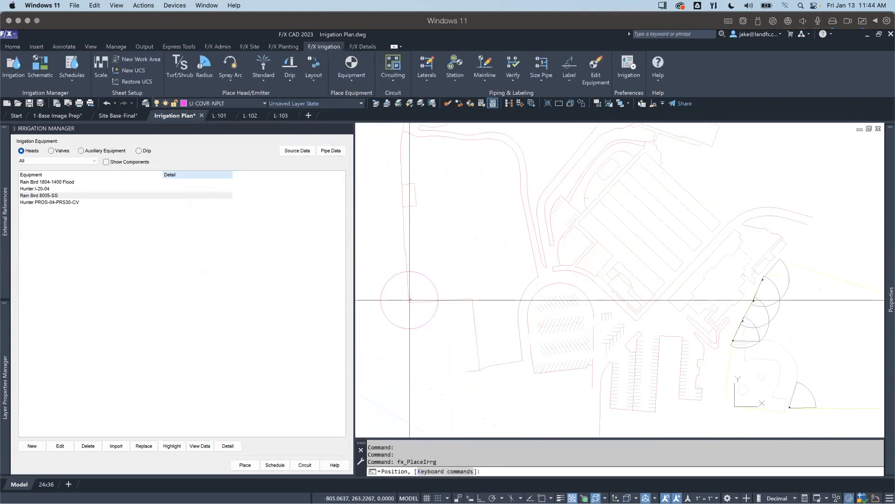
{"action": "left_click", "coordinate": [409, 299]}
{"action": "left_click", "coordinate": [466, 300]}
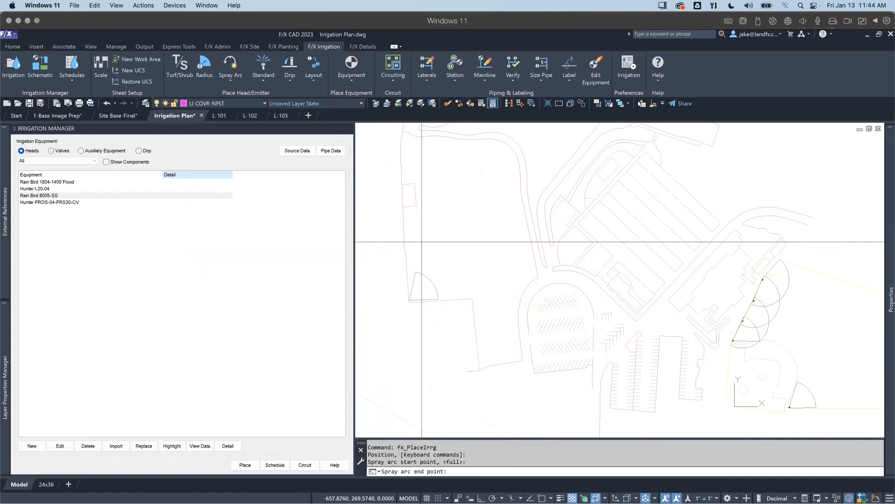
{"action": "left_click", "coordinate": [409, 234]}
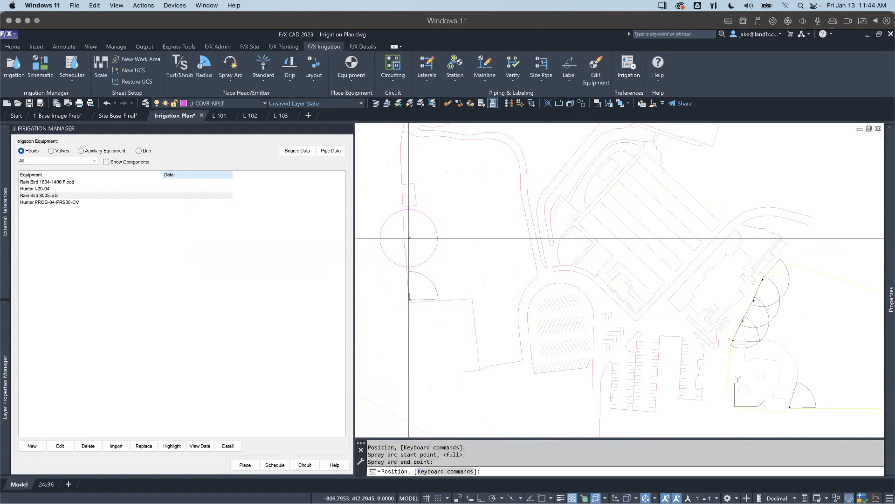
Step: Place three more 8005-SS heads northward along the western field's edge and a row of three full-circle heads inside the field
{"action": "key", "text": "Return"}
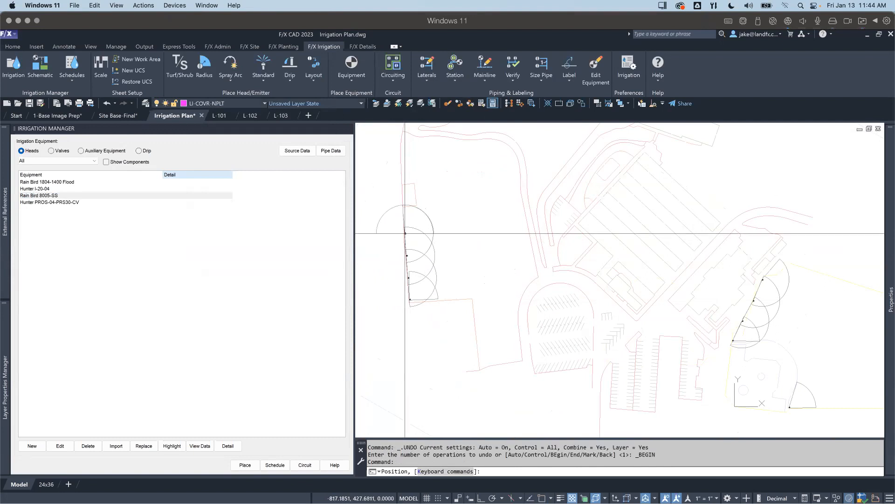
{"action": "key", "text": "Return"}
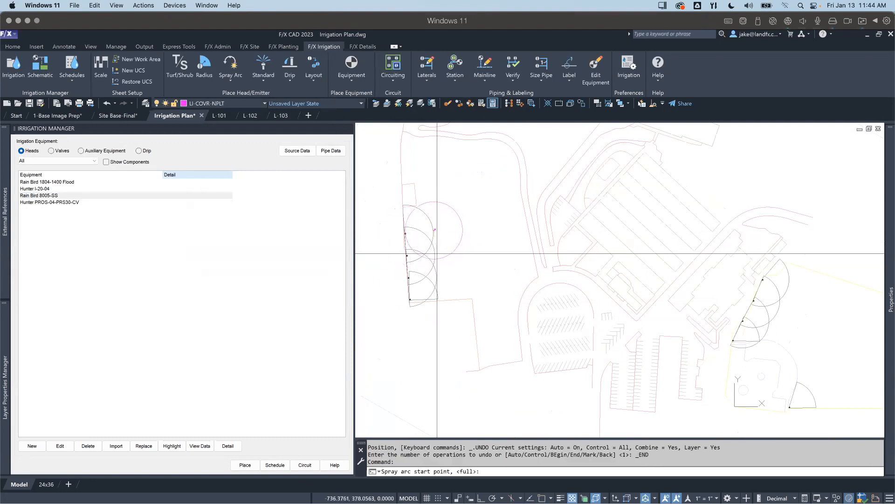
{"action": "left_click", "coordinate": [437, 252]}
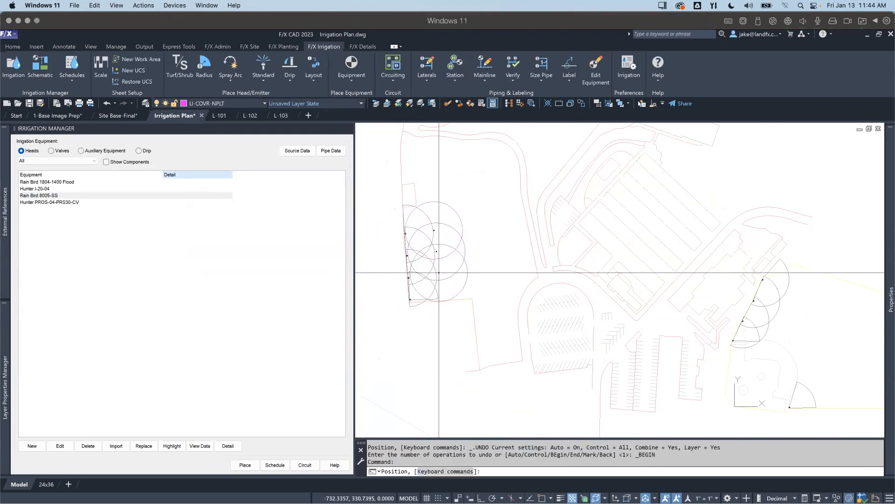
{"action": "key", "text": "Return"}
Step: Restore the Open Space UCS so the western field is drawn square to the view
{"action": "scroll", "coordinate": [441, 280], "scroll_direction": "up", "scroll_amount": 8}
{"action": "scroll", "coordinate": [469, 201], "scroll_direction": "down", "scroll_amount": 2}
{"action": "scroll", "coordinate": [464, 193], "scroll_direction": "down", "scroll_amount": 5}
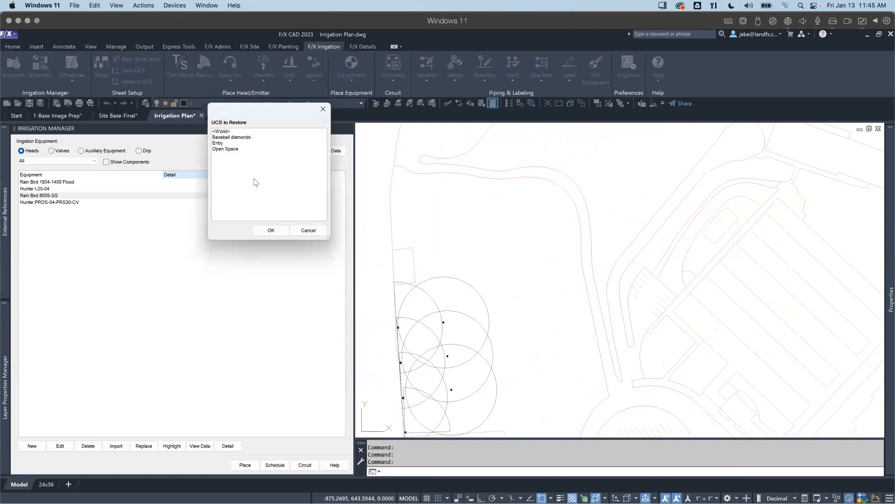
{"action": "double_click", "coordinate": [233, 149]}
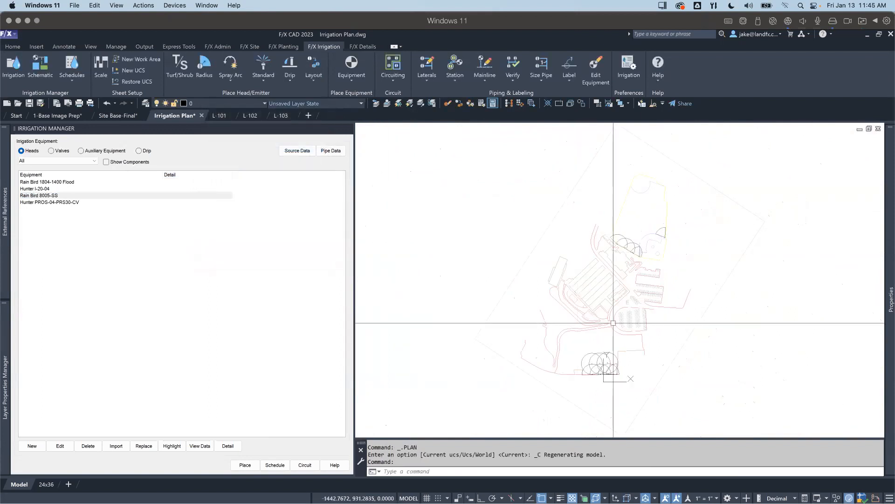
{"action": "scroll", "coordinate": [594, 372], "scroll_direction": "up", "scroll_amount": 10}
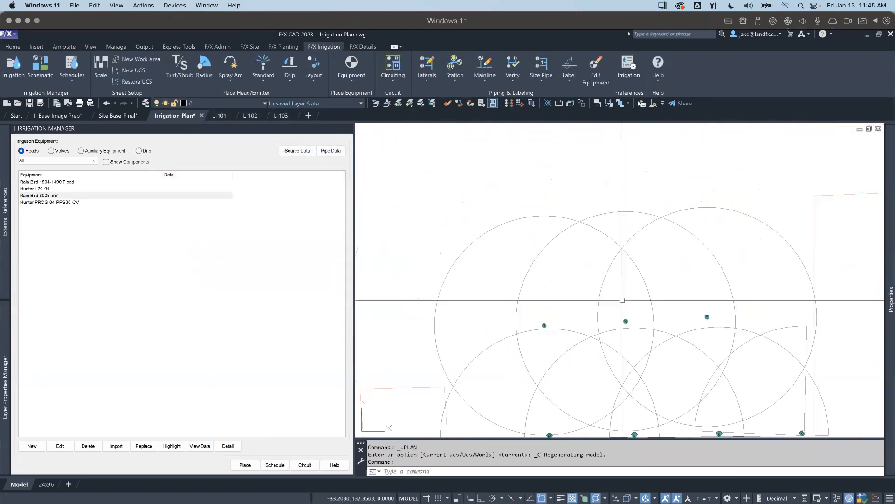
Step: Examine the two rows of 8005-SS heads and their overlapping spray arcs within the western field
{"action": "middle_click_drag", "start_coordinate": [652, 368], "coordinate": [658, 214]}
{"action": "scroll", "coordinate": [657, 222], "scroll_direction": "down", "scroll_amount": 4}
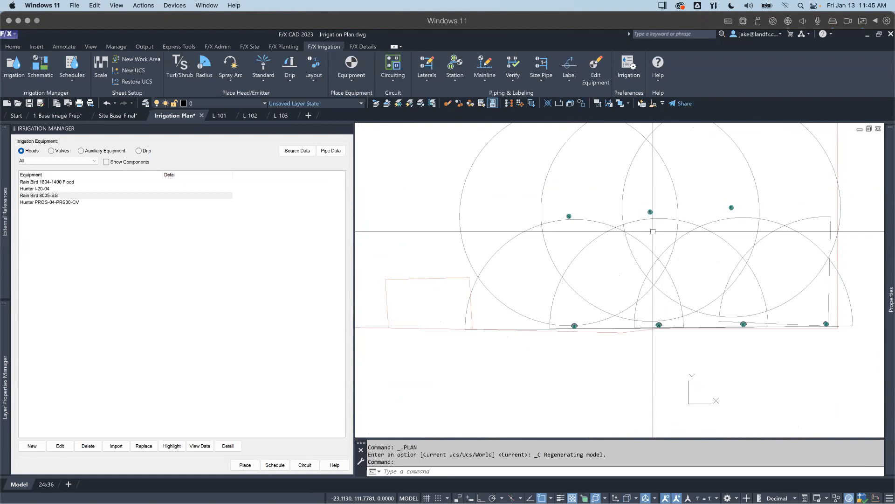
{"action": "scroll", "coordinate": [653, 231], "scroll_direction": "down", "scroll_amount": 5}
{"action": "scroll", "coordinate": [663, 238], "scroll_direction": "up", "scroll_amount": 4}
{"action": "scroll", "coordinate": [669, 243], "scroll_direction": "down", "scroll_amount": 3}
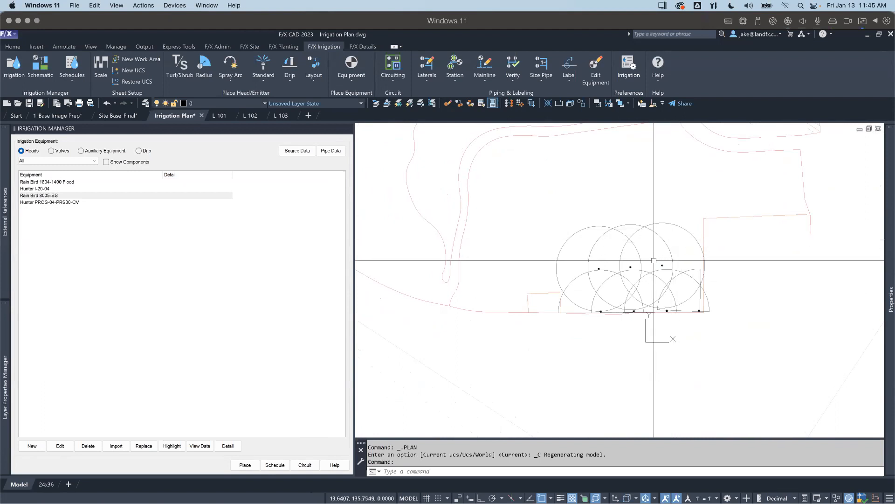
{"action": "scroll", "coordinate": [648, 263], "scroll_direction": "down", "scroll_amount": 2}
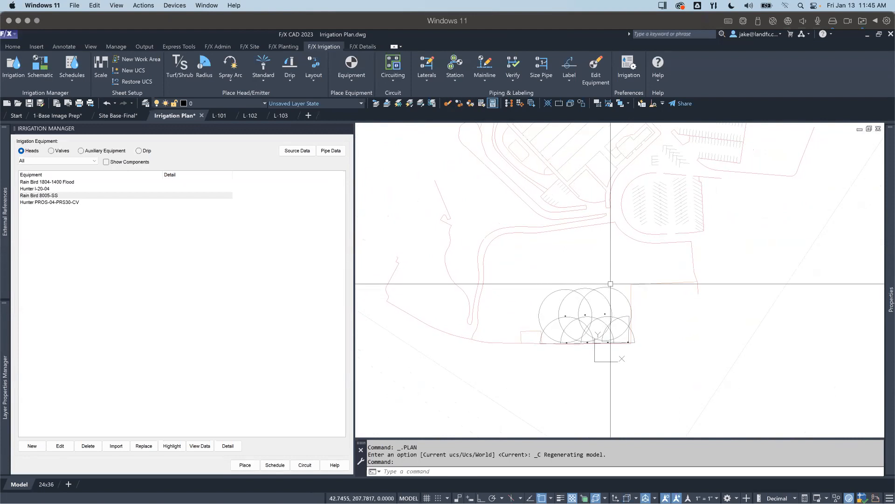
{"action": "middle_click_drag", "start_coordinate": [586, 283], "coordinate": [579, 292]}
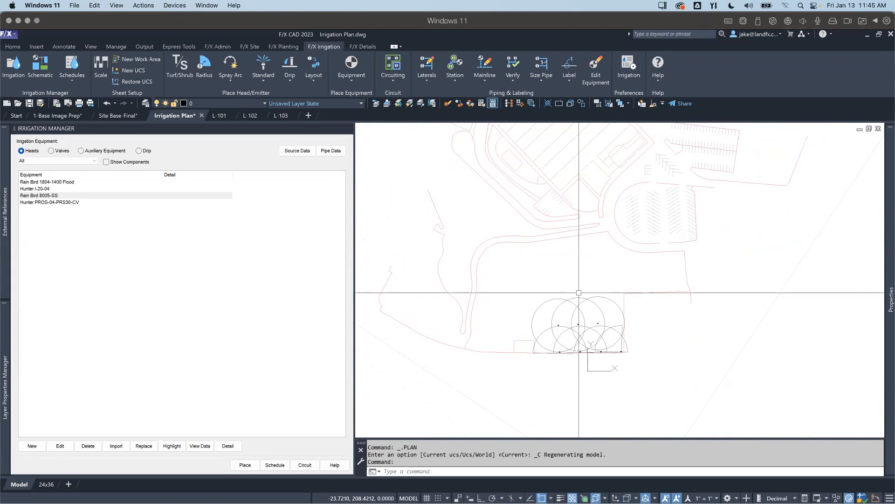
{"action": "key", "text": "Escape"}
{"action": "key", "text": "Escape"}
{"action": "key", "text": "Escape"}
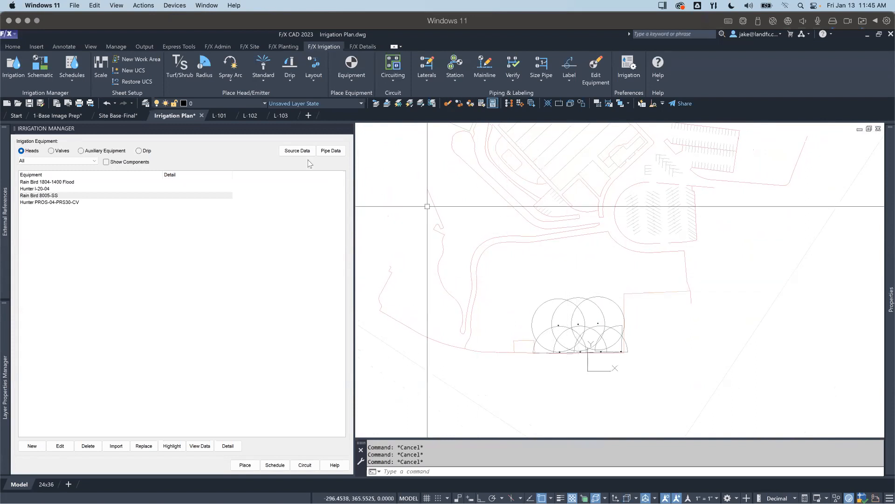
Step: Switch to the L-101 sheet drawing and close the Irrigation Manager
{"action": "mouse_move", "coordinate": [203, 117]}
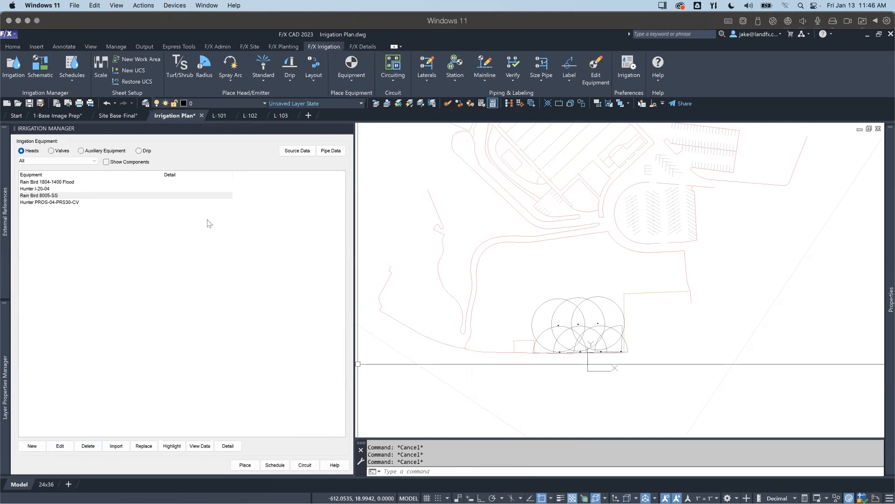
{"action": "left_click", "coordinate": [216, 116]}
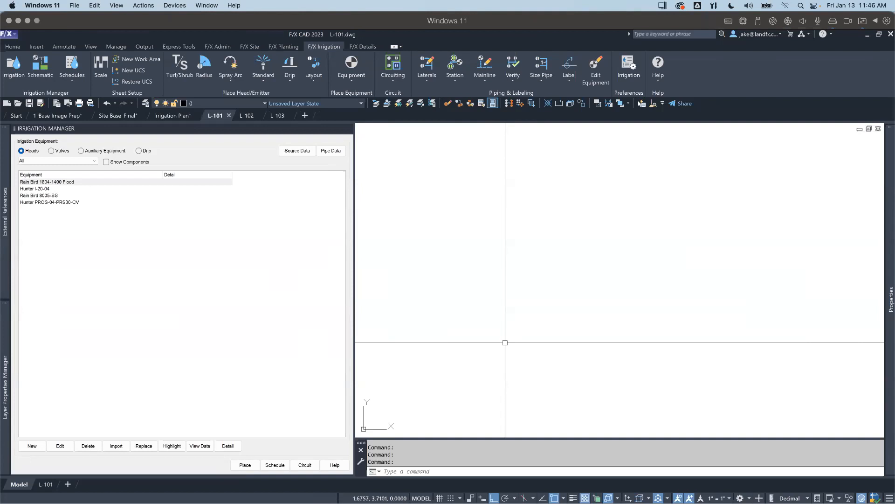
{"action": "left_click", "coordinate": [348, 129]}
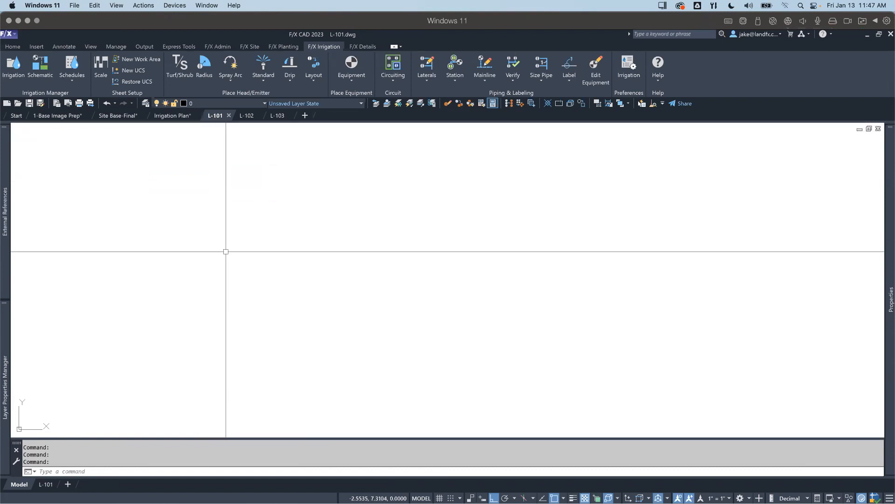
Step: Attach Site Base-Final.dwg from the XREFS folder as an external reference in L-101's model space
{"action": "mouse_move", "coordinate": [4, 219]}
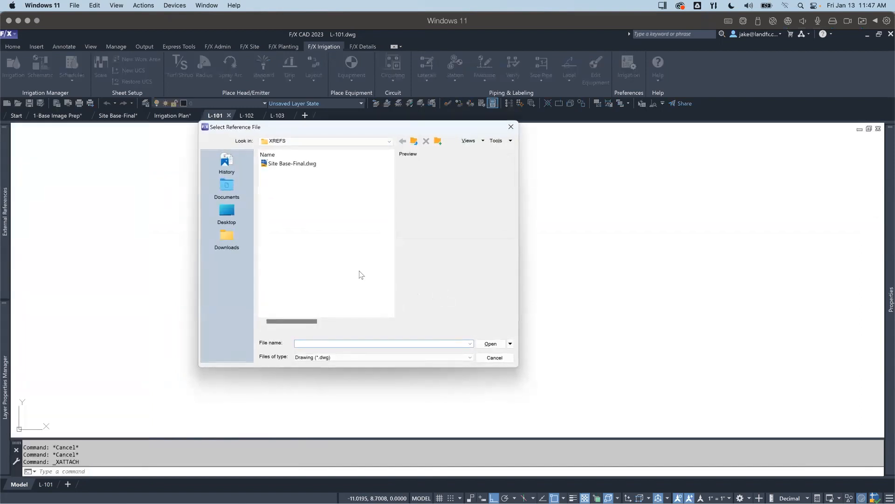
{"action": "double_click", "coordinate": [280, 163]}
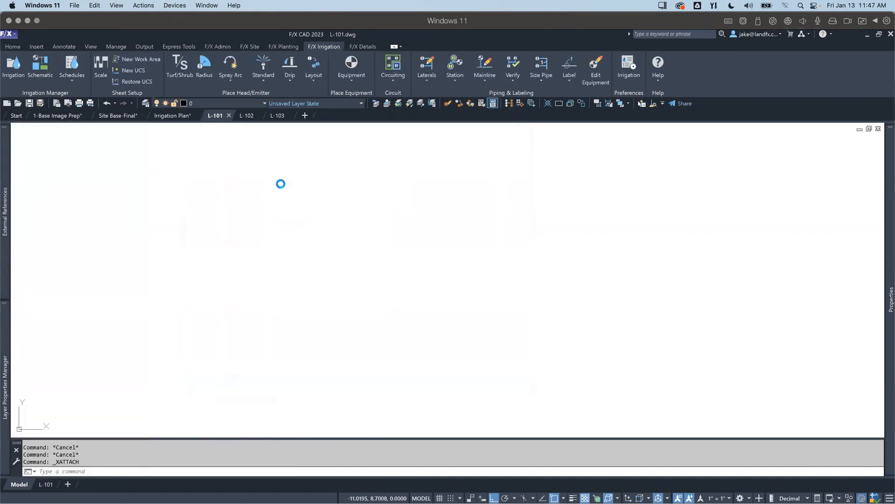
{"action": "left_click", "coordinate": [257, 200]}
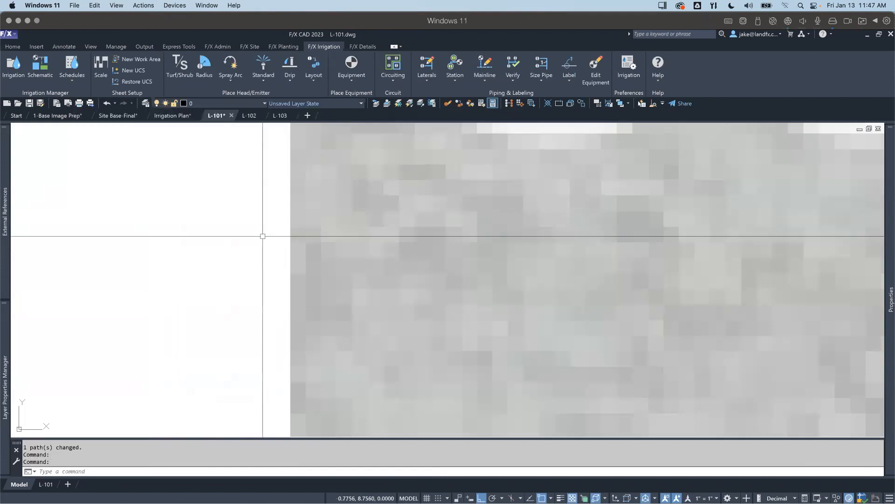
{"action": "scroll", "coordinate": [262, 235], "scroll_direction": "down", "scroll_amount": 18}
{"action": "middle_click_drag", "start_coordinate": [329, 217], "coordinate": [220, 419]}
{"action": "scroll", "coordinate": [295, 330], "scroll_direction": "down", "scroll_amount": 3}
Step: Attach Irrigation Plan-Final.dwg from the WORKING DRAWING folder to L-101 and check how its heads line up with the base image
{"action": "mouse_move", "coordinate": [6, 212]}
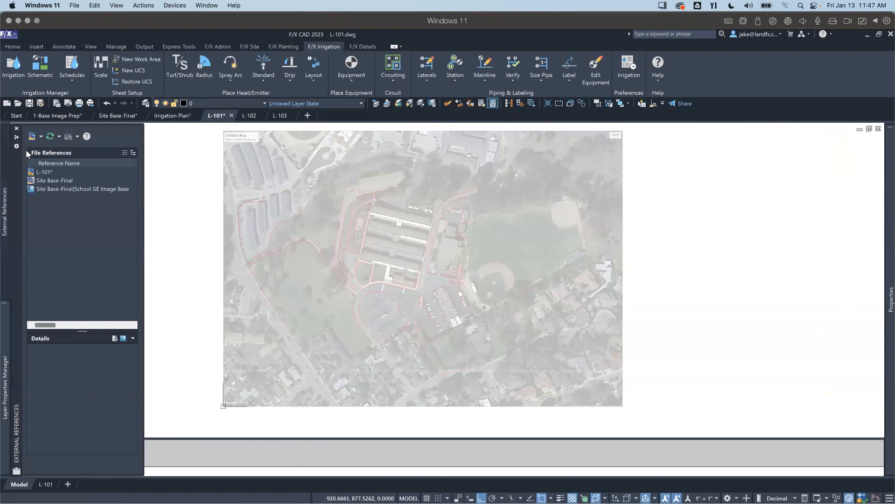
{"action": "left_click", "coordinate": [32, 136]}
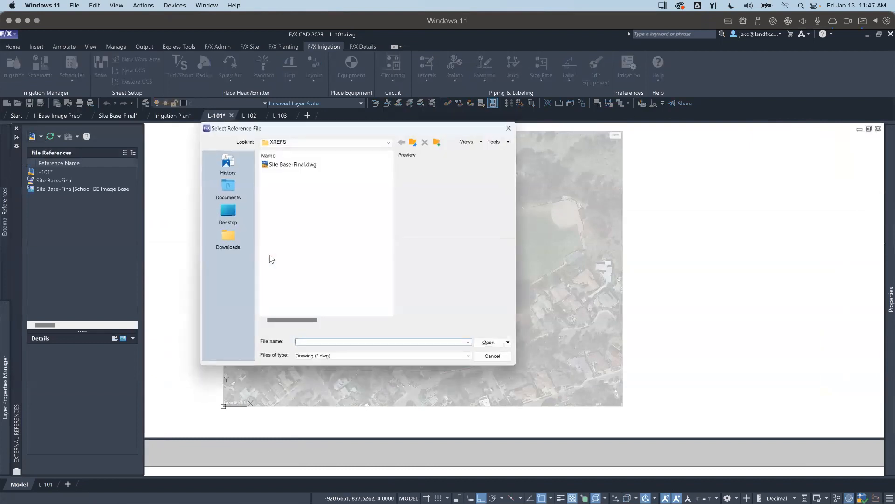
{"action": "left_click", "coordinate": [413, 142]}
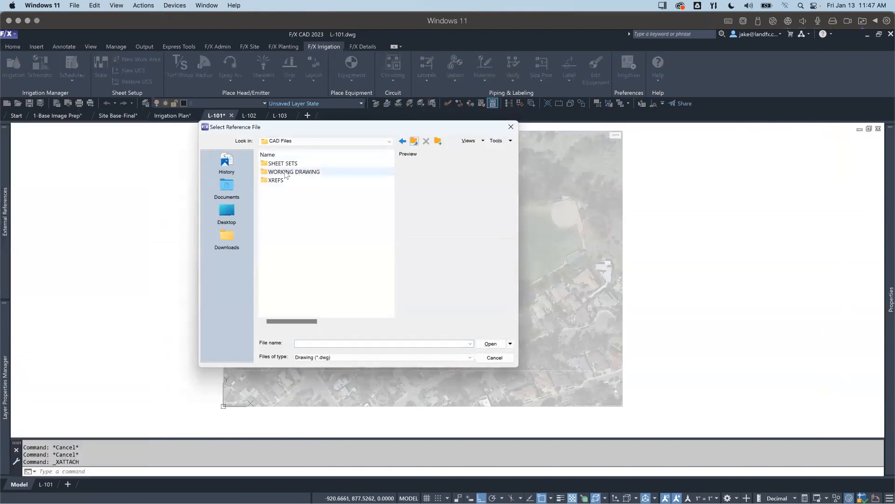
{"action": "double_click", "coordinate": [285, 172]}
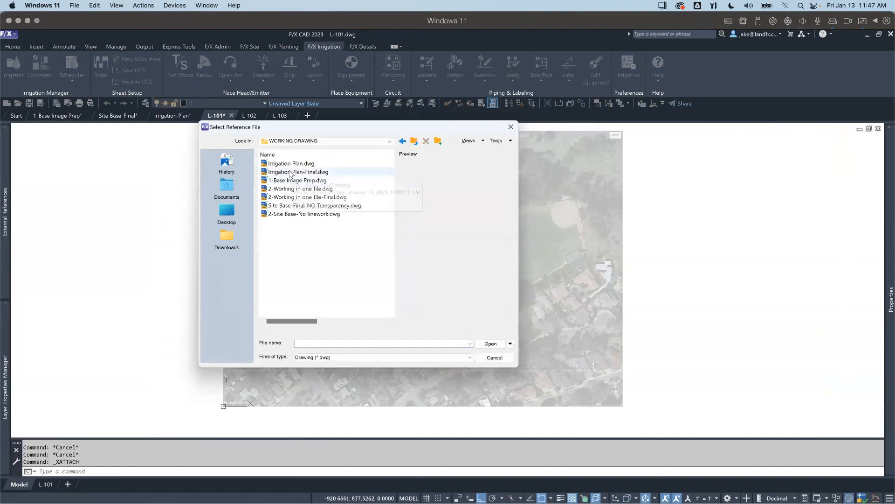
{"action": "left_click", "coordinate": [290, 173]}
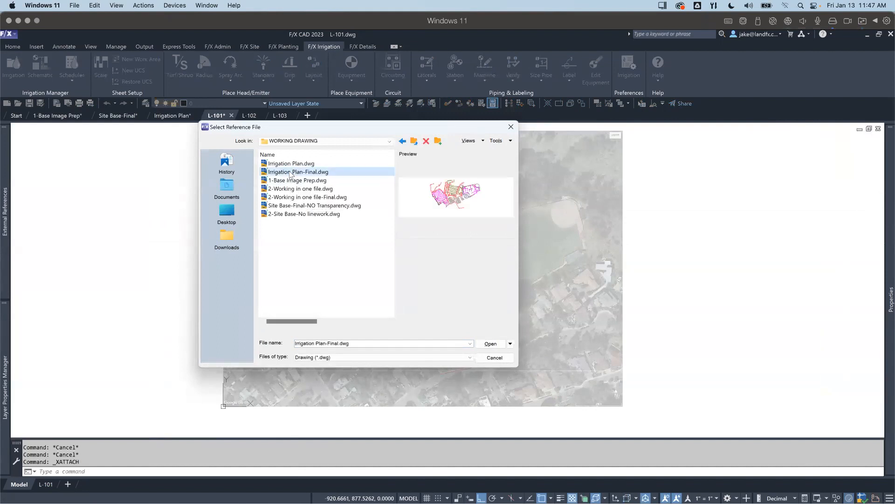
{"action": "left_click", "coordinate": [481, 344]}
{"action": "left_click", "coordinate": [270, 202]}
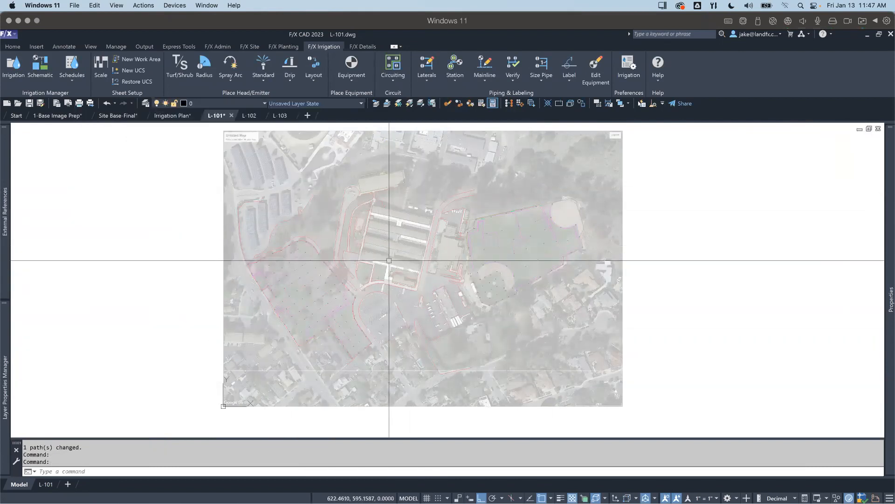
{"action": "scroll", "coordinate": [480, 187], "scroll_direction": "up", "scroll_amount": 8}
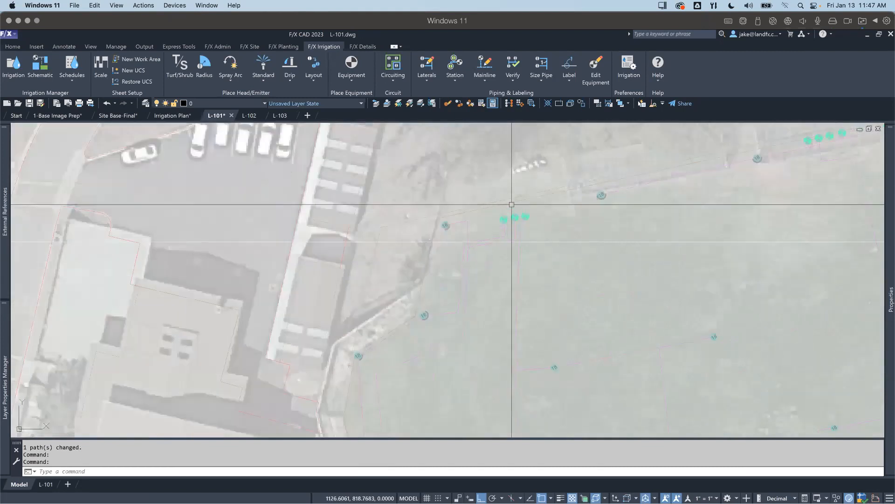
{"action": "scroll", "coordinate": [512, 205], "scroll_direction": "up", "scroll_amount": 5}
{"action": "scroll", "coordinate": [479, 190], "scroll_direction": "down", "scroll_amount": 10}
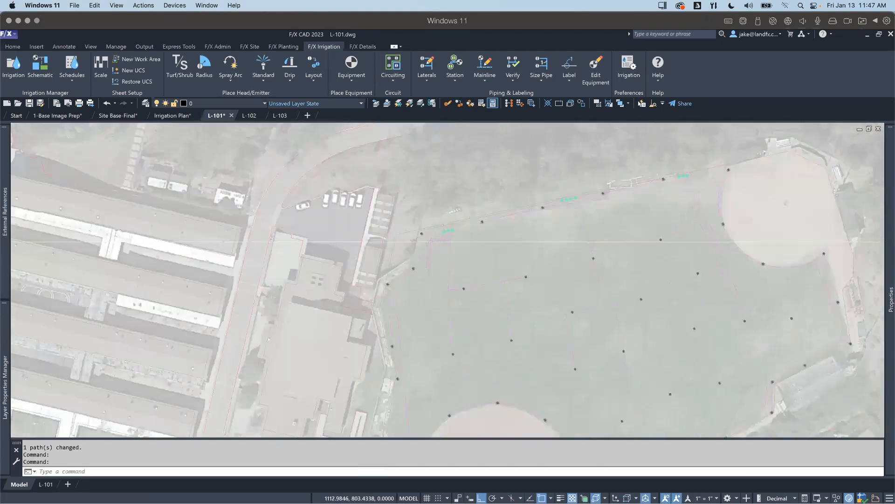
{"action": "scroll", "coordinate": [435, 241], "scroll_direction": "down", "scroll_amount": 6}
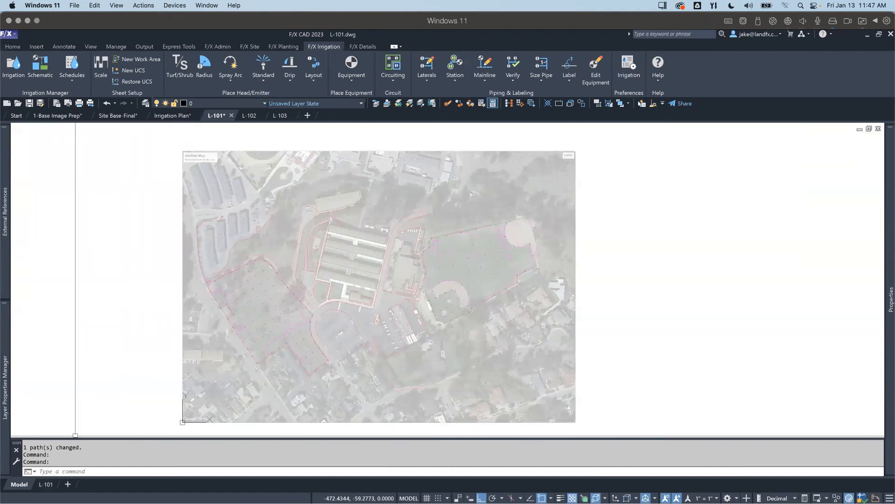
Step: Open the L-101 layout and erase the extra viewport above the title block sheet
{"action": "left_click", "coordinate": [45, 484]}
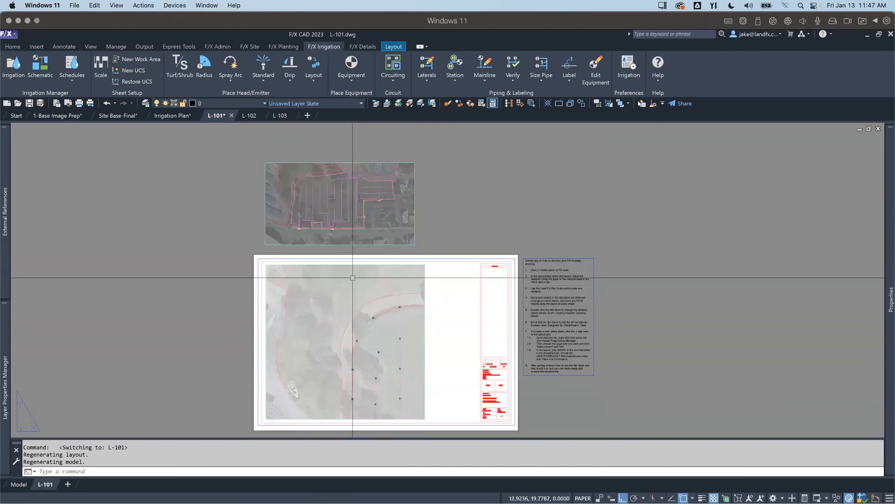
{"action": "left_click", "coordinate": [418, 232]}
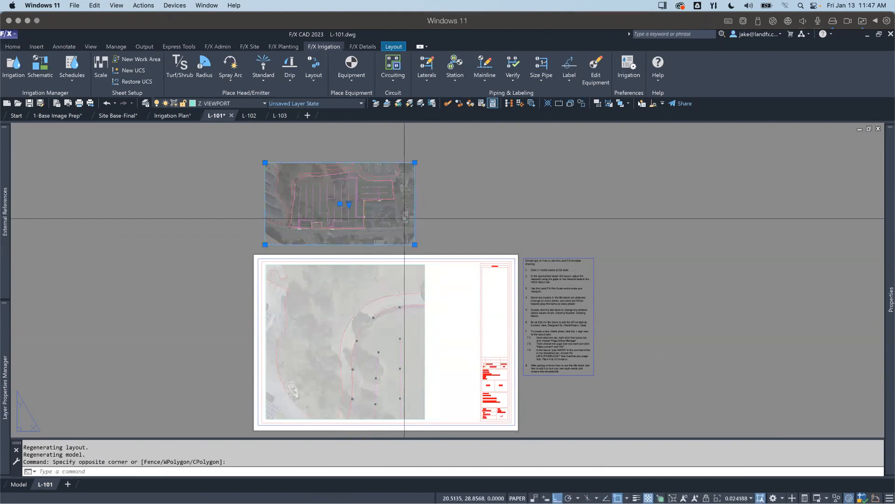
{"action": "type", "text": "e"}
{"action": "key", "text": "Return"}
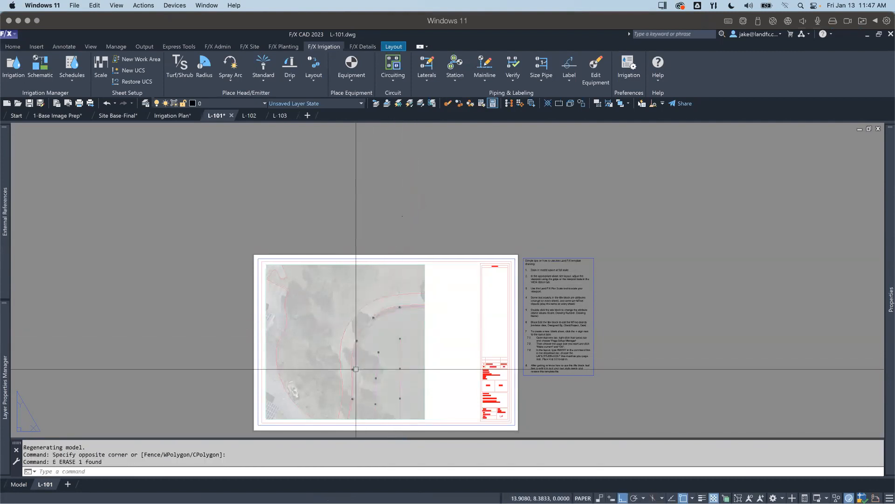
Step: Activate the sheet viewport's model space, turn its view square to the western field and frame the field's southwest part
{"action": "scroll", "coordinate": [356, 369], "scroll_direction": "down", "scroll_amount": 2}
{"action": "scroll", "coordinate": [373, 314], "scroll_direction": "up", "scroll_amount": 5}
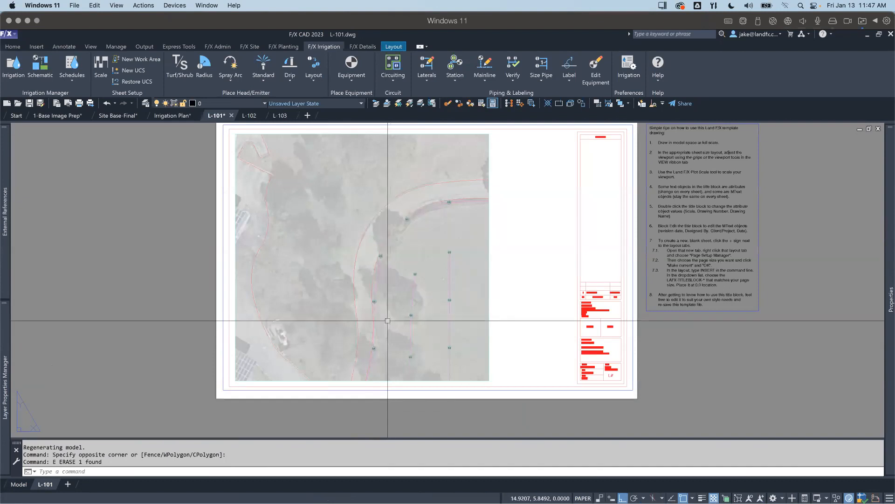
{"action": "double_click", "coordinate": [344, 288]}
{"action": "middle_click_drag", "start_coordinate": [388, 304], "coordinate": [292, 232]}
{"action": "scroll", "coordinate": [315, 215], "scroll_direction": "down", "scroll_amount": 6}
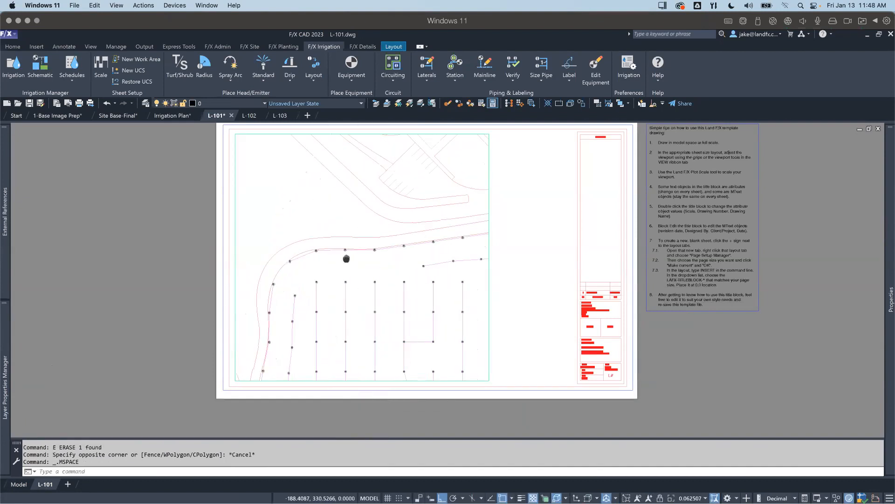
{"action": "scroll", "coordinate": [361, 339], "scroll_direction": "up", "scroll_amount": 4}
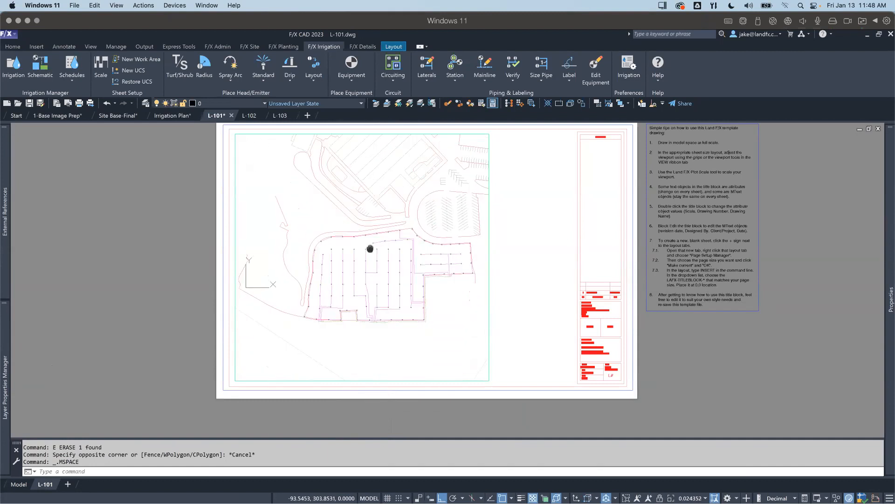
{"action": "scroll", "coordinate": [331, 330], "scroll_direction": "up", "scroll_amount": 3}
{"action": "mouse_move", "coordinate": [322, 297]}
{"action": "middle_mouse_down"}
{"action": "mouse_move", "coordinate": [346, 314]}
{"action": "mouse_move", "coordinate": [343, 342]}
{"action": "middle_mouse_up"}
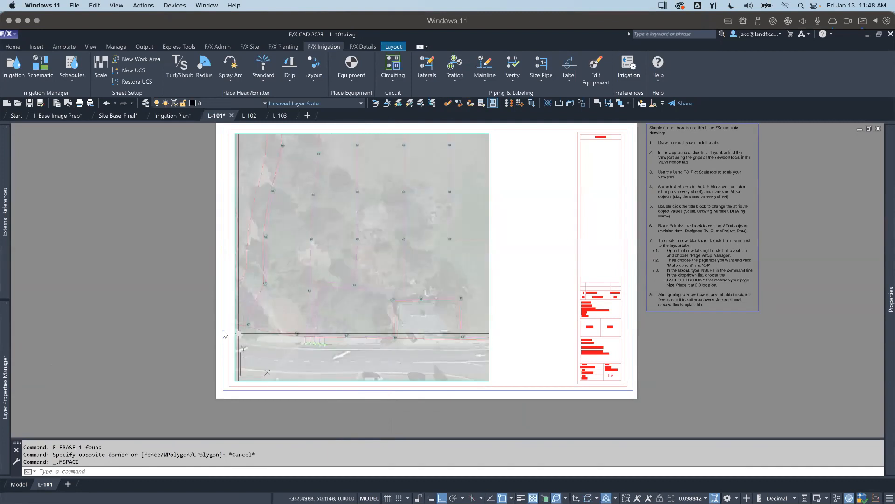
Step: Set the main viewport's plot scale to 1" = 20 FT in decimal feet, return to paper space and regenerate all viewports
{"action": "left_click", "coordinate": [102, 73]}
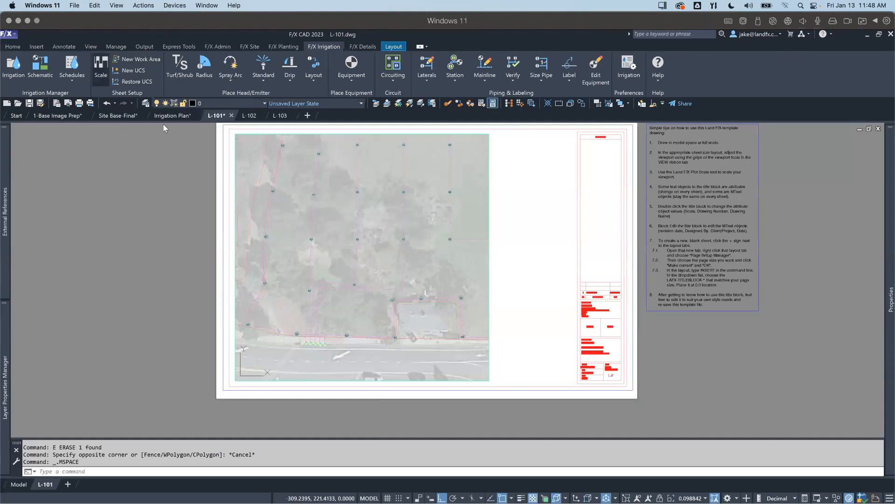
{"action": "left_click_drag", "start_coordinate": [437, 244], "coordinate": [422, 246]}
{"action": "type", "text": "20"}
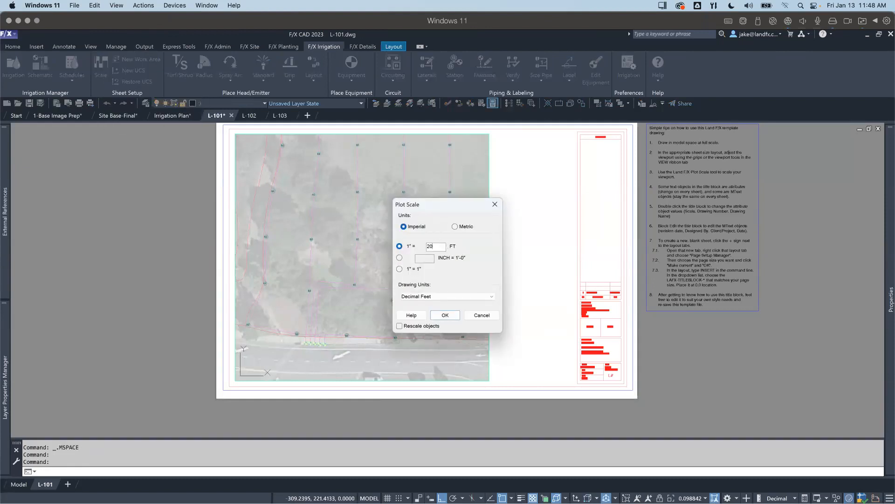
{"action": "key", "text": "Return"}
{"action": "key", "text": "Return"}
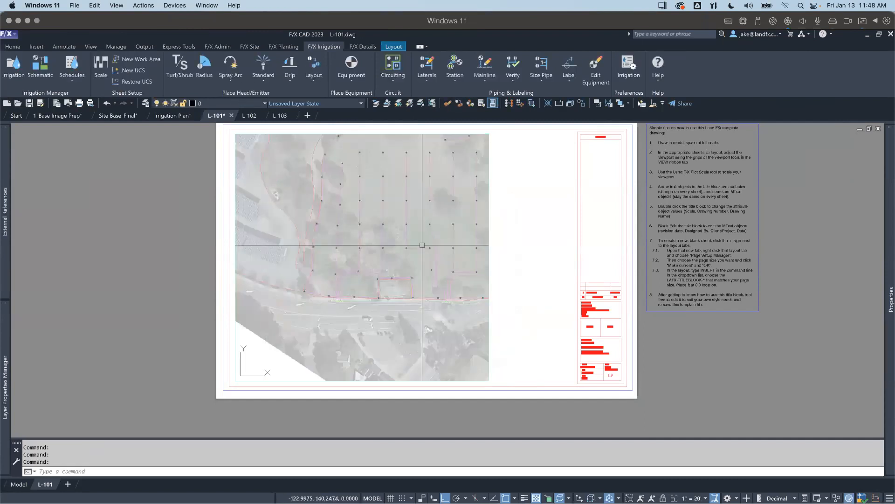
{"action": "double_click", "coordinate": [163, 270]}
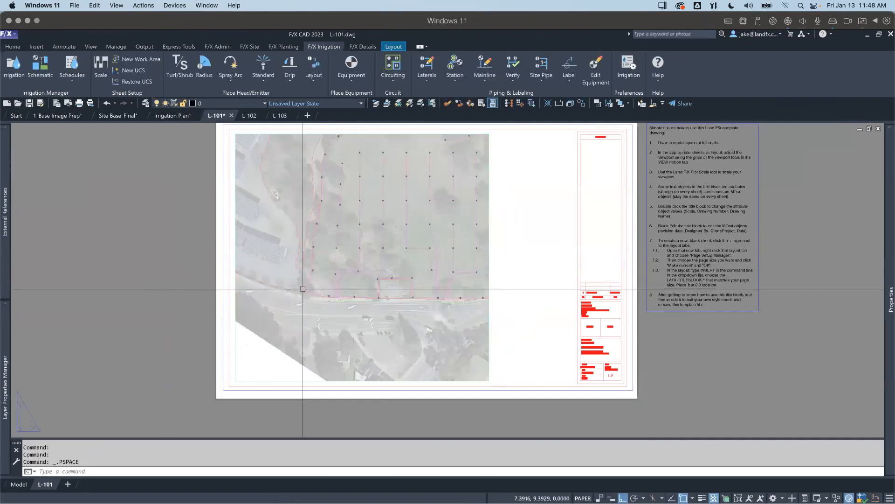
{"action": "type", "text": "rea"}
{"action": "key", "text": "Return"}
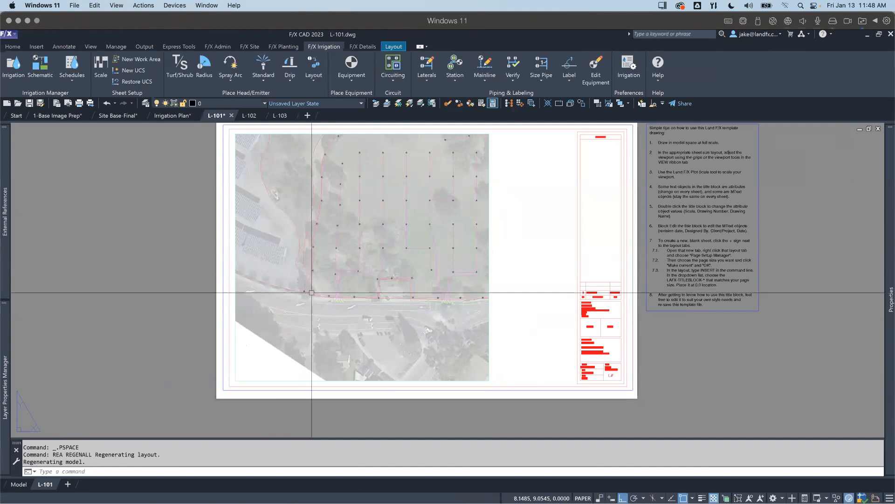
Step: Unload the School GE image nested in Site Base-Final so only the linework shows on the sheet
{"action": "scroll", "coordinate": [311, 293], "scroll_direction": "up", "scroll_amount": 5}
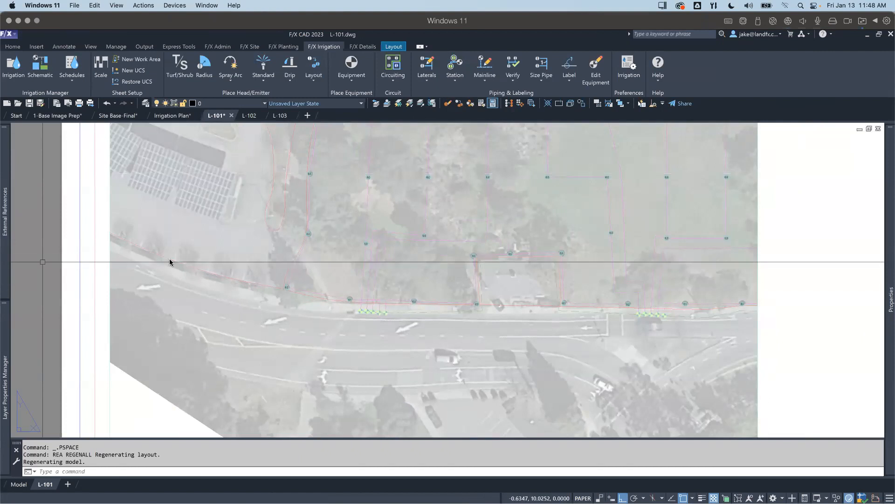
{"action": "mouse_move", "coordinate": [9, 179]}
{"action": "right_click", "coordinate": [51, 197]}
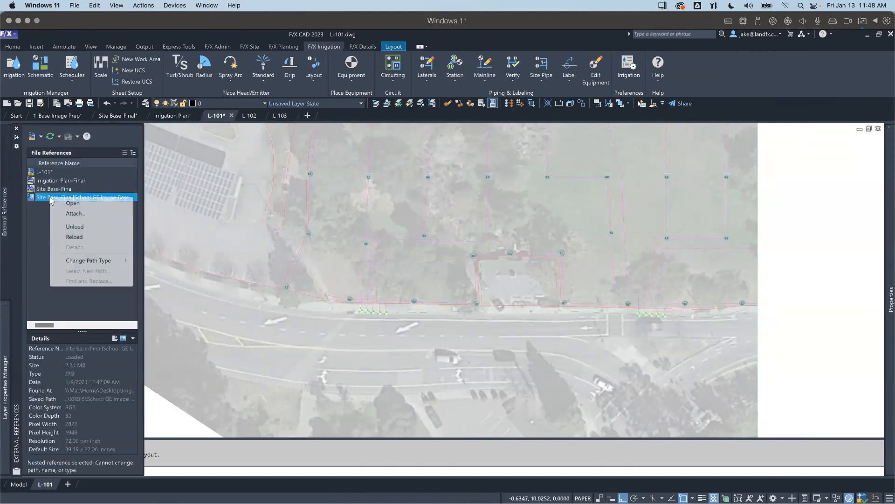
{"action": "left_click", "coordinate": [80, 226]}
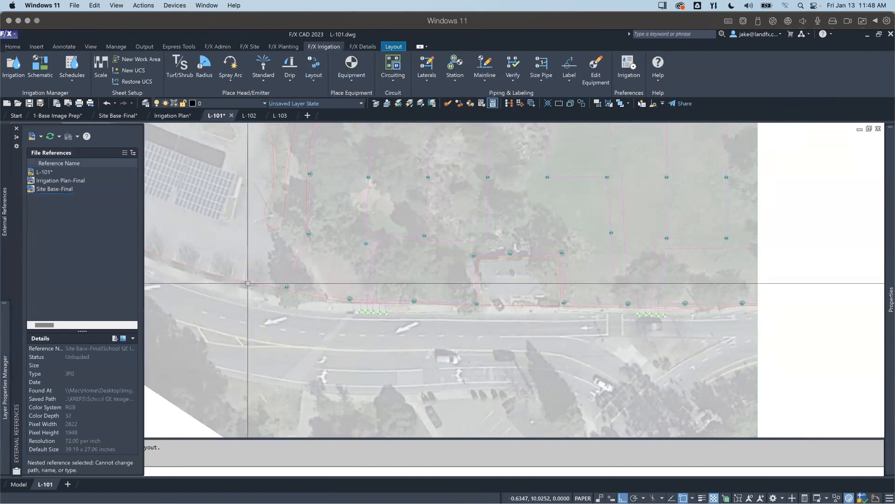
{"action": "scroll", "coordinate": [284, 304], "scroll_direction": "down", "scroll_amount": 5}
{"action": "middle_click_drag", "start_coordinate": [284, 304], "coordinate": [287, 311]}
{"action": "scroll", "coordinate": [387, 334], "scroll_direction": "up", "scroll_amount": 5}
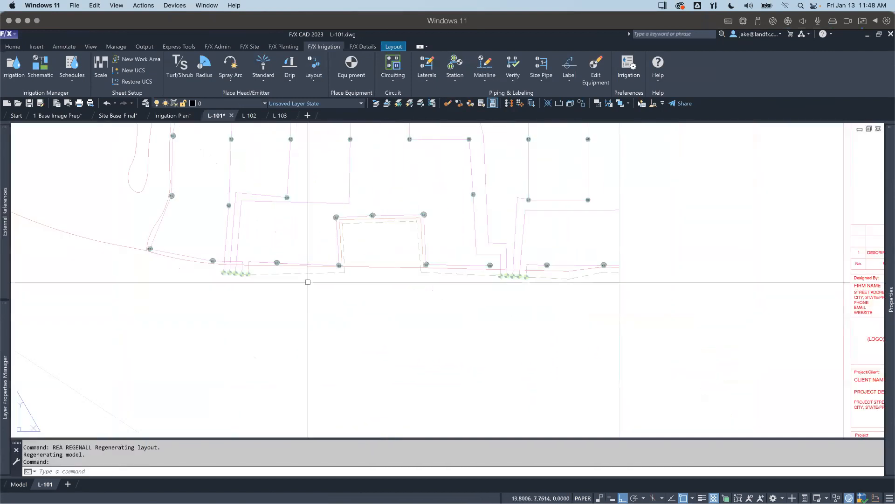
Step: Create a small rectangular viewport with MVIEW in the empty area between the main viewport's lower part and the title block
{"action": "scroll", "coordinate": [338, 275], "scroll_direction": "down", "scroll_amount": 2}
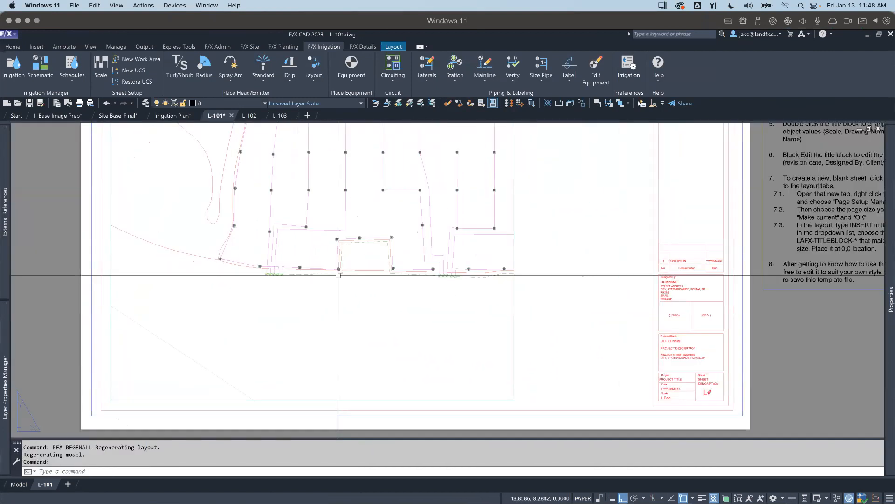
{"action": "scroll", "coordinate": [338, 275], "scroll_direction": "down", "scroll_amount": 2}
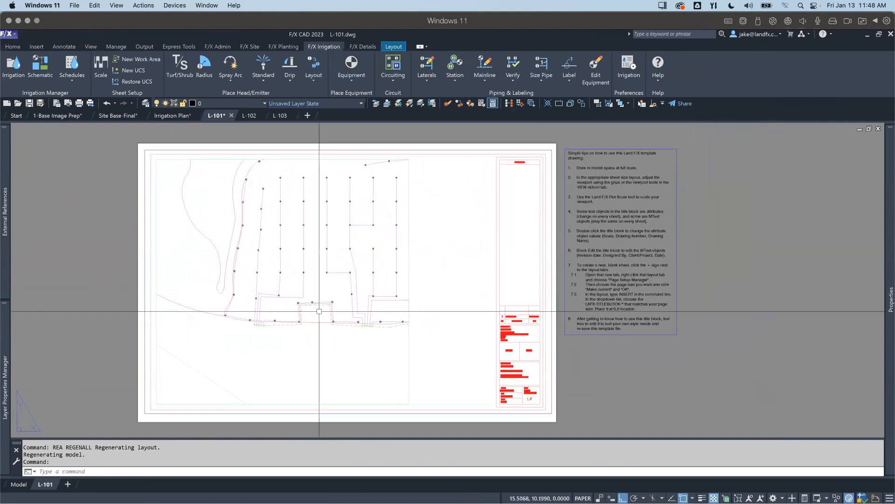
{"action": "type", "text": "MV"}
{"action": "key", "text": "Return"}
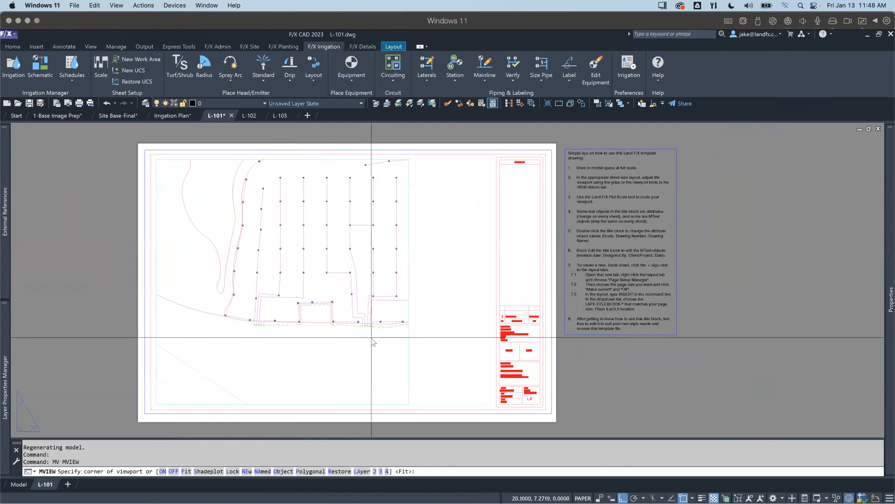
{"action": "left_click", "coordinate": [414, 313]}
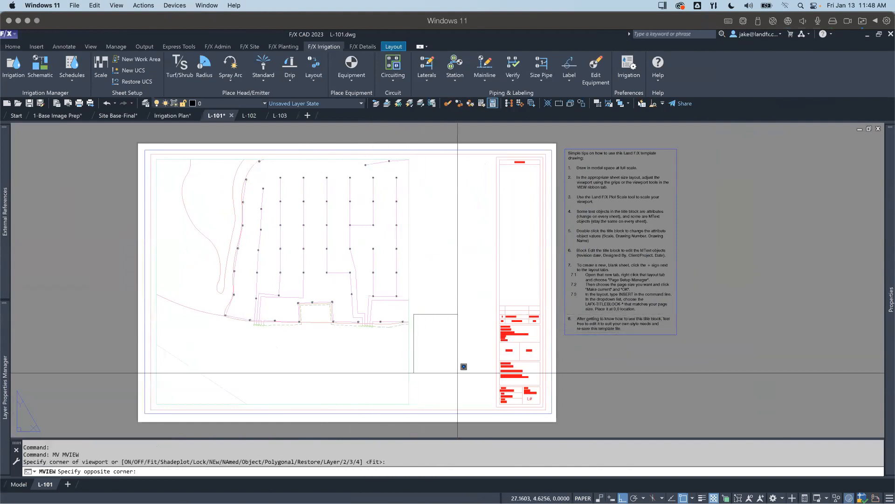
{"action": "left_click", "coordinate": [489, 410]}
Step: Activate the small viewport, restore the Open Space UCS in it and frame the heads along the field's southern edge
{"action": "double_click", "coordinate": [439, 369]}
{"action": "scroll", "coordinate": [437, 369], "scroll_direction": "up", "scroll_amount": 5}
{"action": "middle_click_drag", "start_coordinate": [434, 369], "coordinate": [461, 371]}
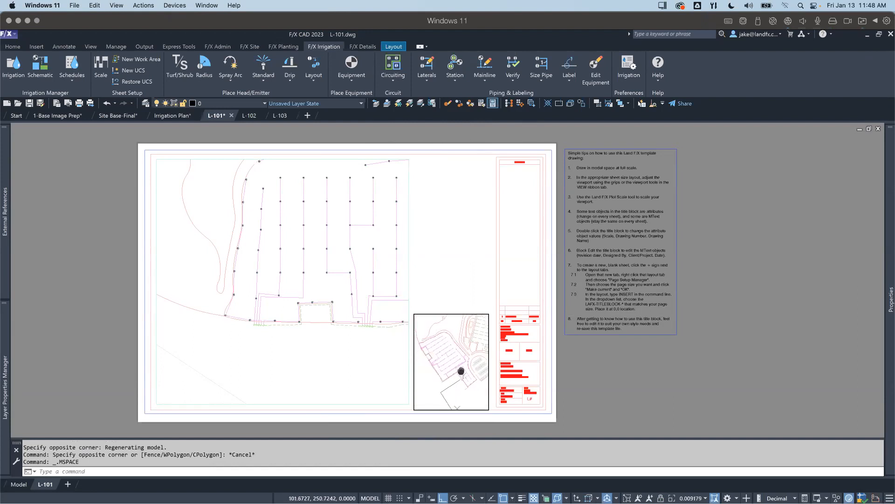
{"action": "left_click", "coordinate": [146, 82]}
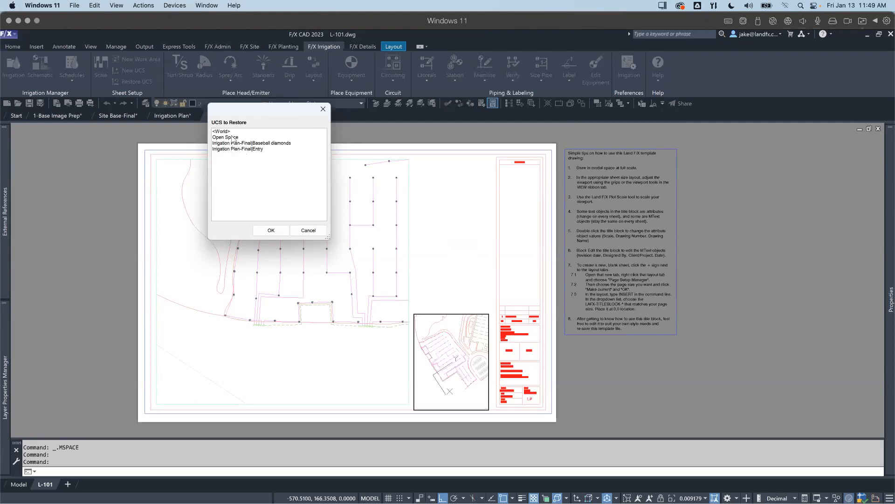
{"action": "left_click", "coordinate": [232, 138]}
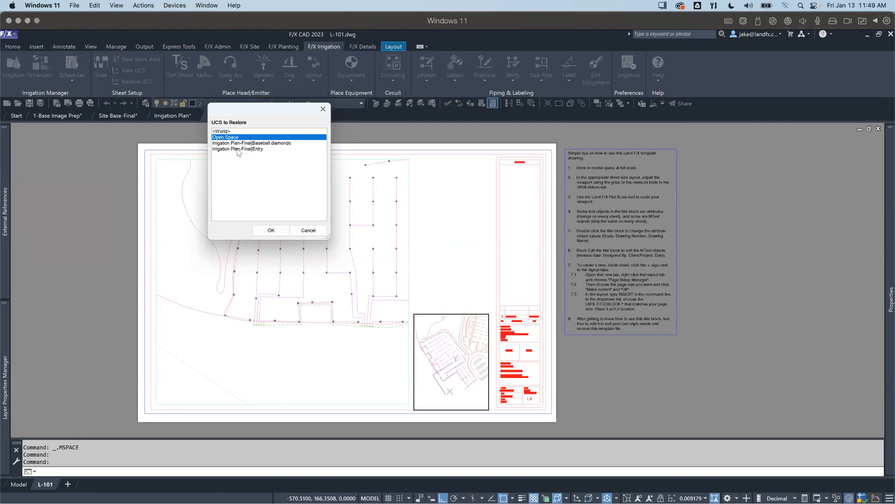
{"action": "left_click", "coordinate": [275, 233]}
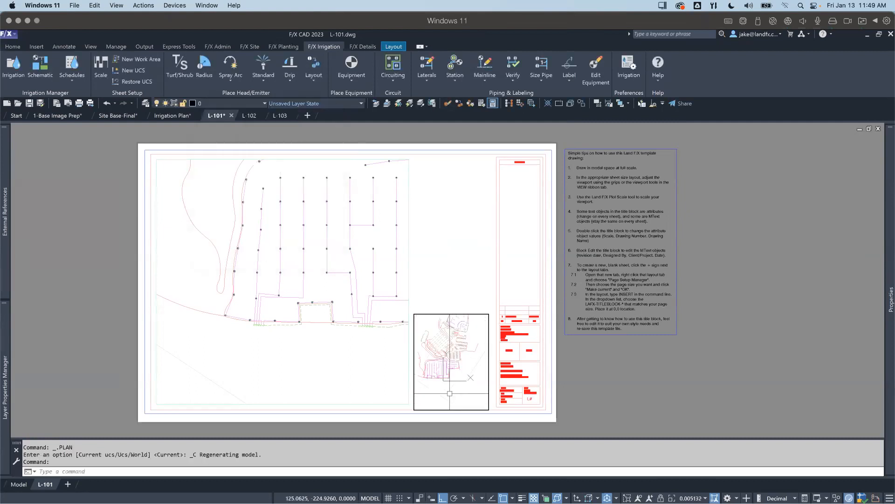
{"action": "scroll", "coordinate": [441, 375], "scroll_direction": "up", "scroll_amount": 6}
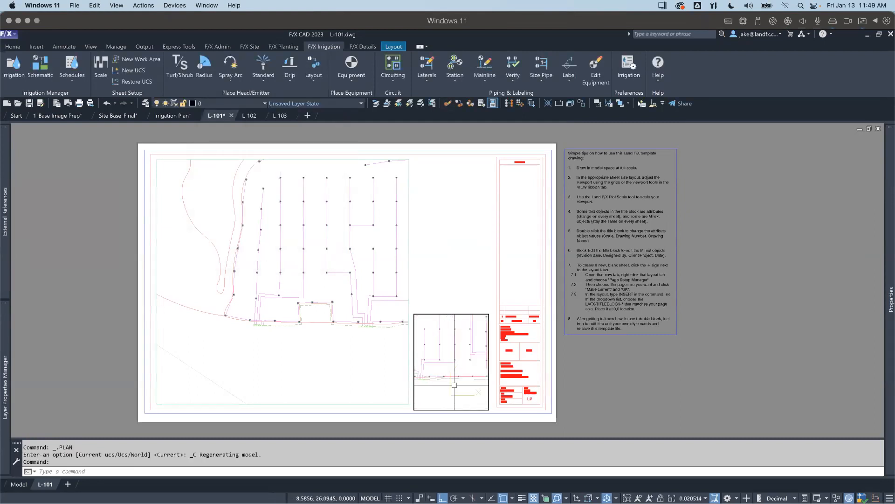
Step: Set the small viewport's plot scale to 1" = 10 FT, return to paper space and regenerate all viewports
{"action": "left_click", "coordinate": [106, 77]}
{"action": "type", "text": "10"}
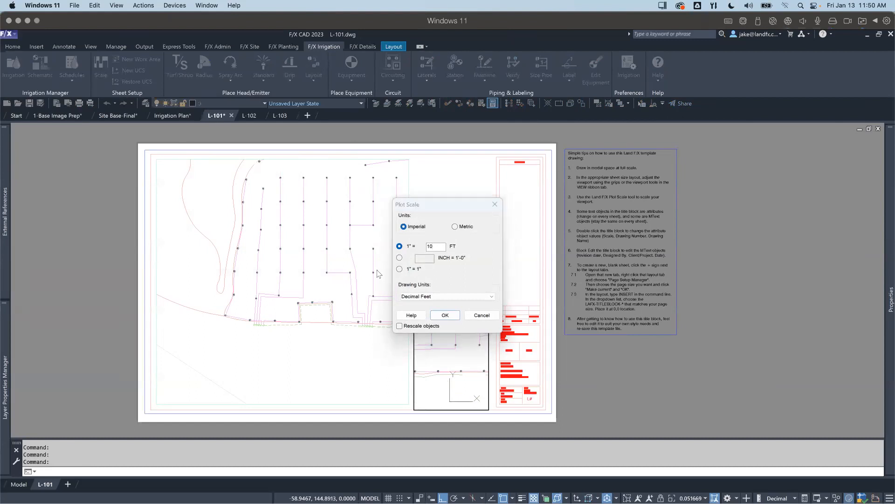
{"action": "key", "text": "Return"}
{"action": "key", "text": "Return"}
{"action": "mouse_move", "coordinate": [423, 357]}
{"action": "middle_mouse_down"}
{"action": "mouse_move", "coordinate": [462, 348]}
{"action": "mouse_move", "coordinate": [422, 348]}
{"action": "middle_mouse_up"}
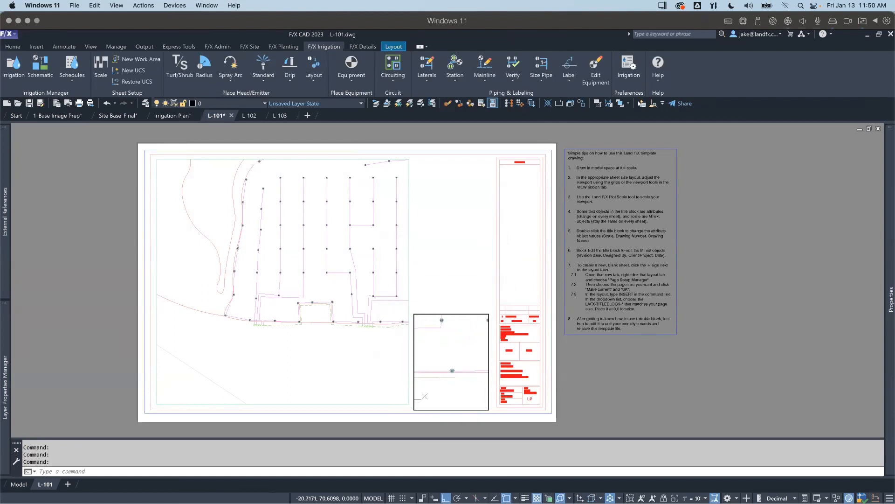
{"action": "double_click", "coordinate": [600, 382]}
{"action": "type", "text": "REA"}
{"action": "key", "text": "Return"}
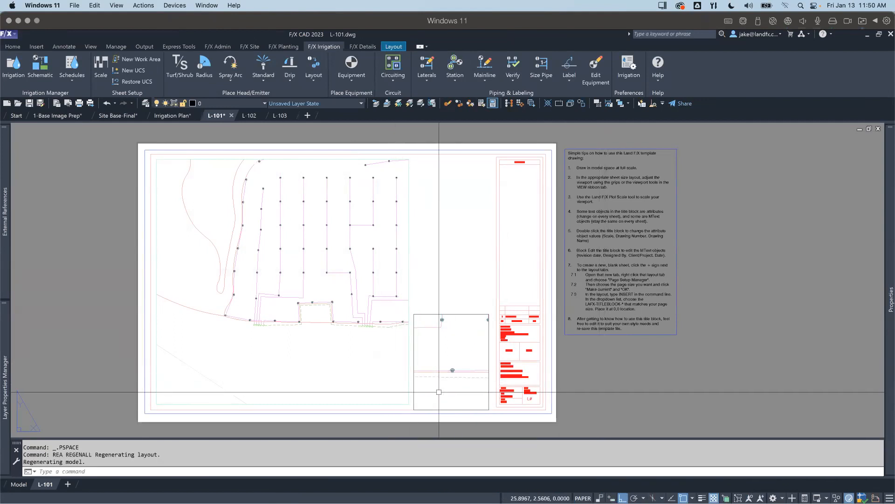
Step: Compare symbol sizes and linetypes in L-101's two viewports and review the heads in the Irrigation Plan drawing's model space
{"action": "scroll", "coordinate": [460, 353], "scroll_direction": "up", "scroll_amount": 2}
{"action": "middle_click_drag", "start_coordinate": [344, 340], "coordinate": [388, 336]}
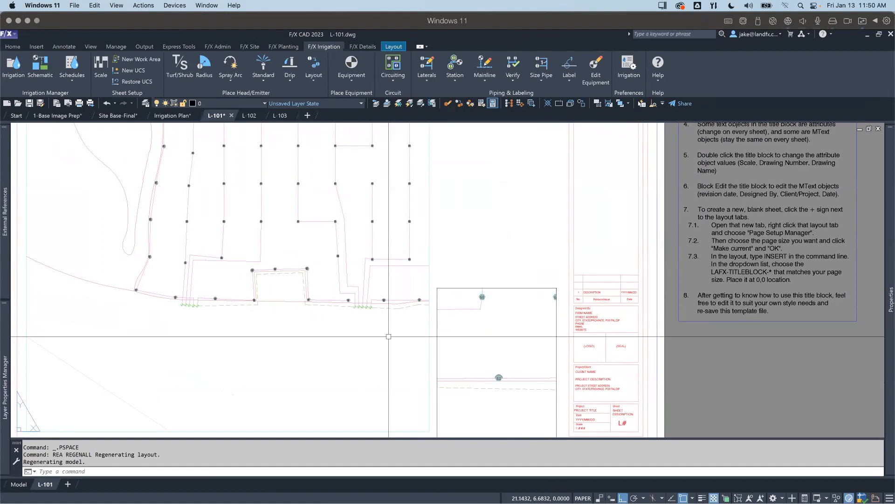
{"action": "scroll", "coordinate": [388, 336], "scroll_direction": "down", "scroll_amount": 2}
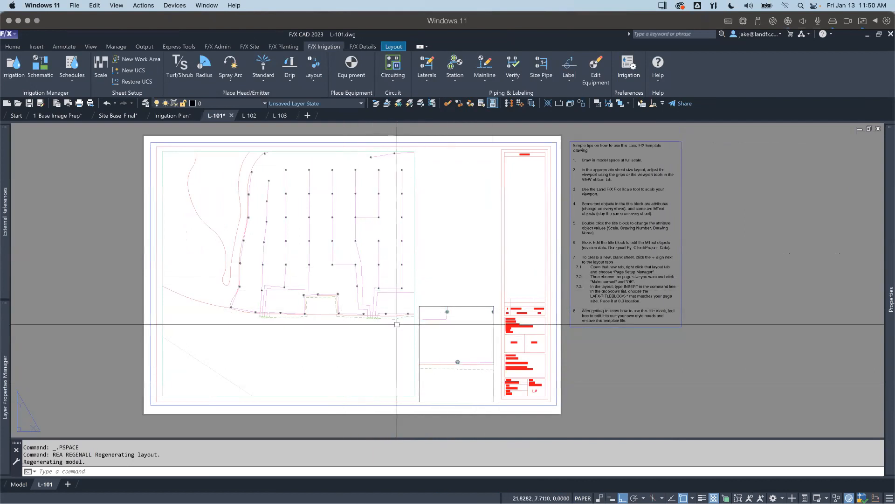
{"action": "mouse_move", "coordinate": [217, 120]}
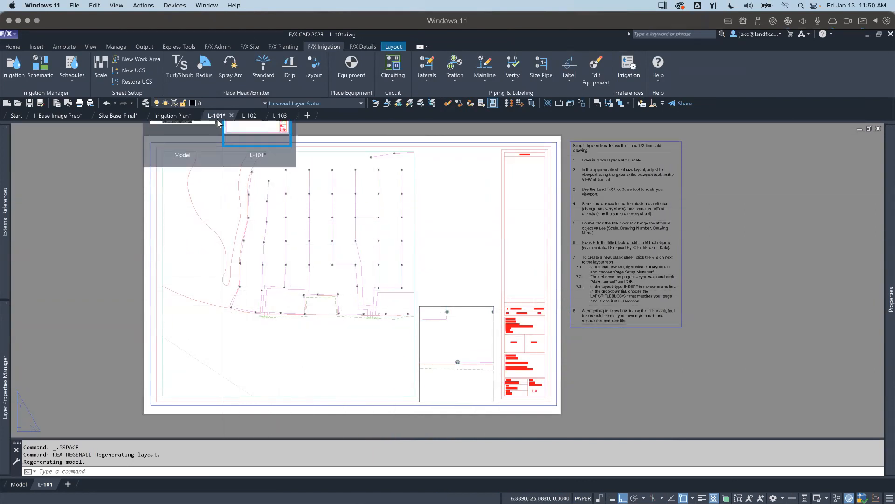
{"action": "mouse_move", "coordinate": [176, 117]}
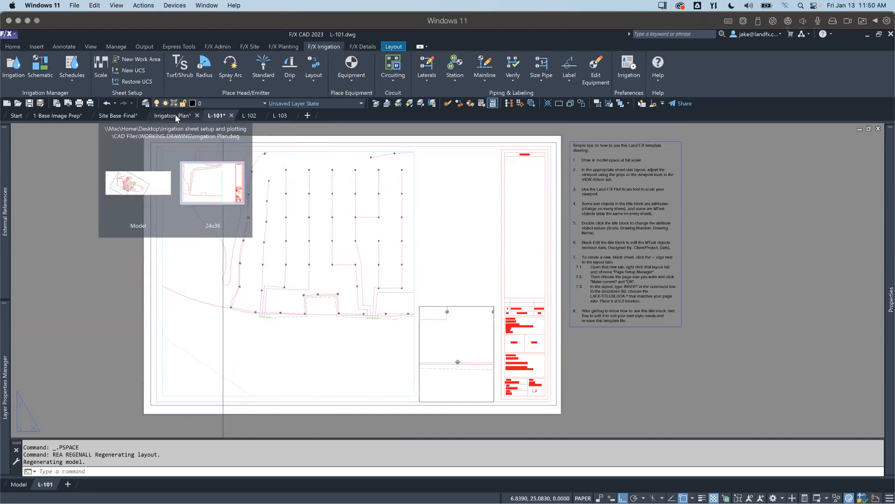
{"action": "left_click", "coordinate": [176, 116]}
{"action": "scroll", "coordinate": [378, 345], "scroll_direction": "up", "scroll_amount": 4}
{"action": "scroll", "coordinate": [390, 313], "scroll_direction": "down", "scroll_amount": 6}
{"action": "scroll", "coordinate": [326, 233], "scroll_direction": "up", "scroll_amount": 2}
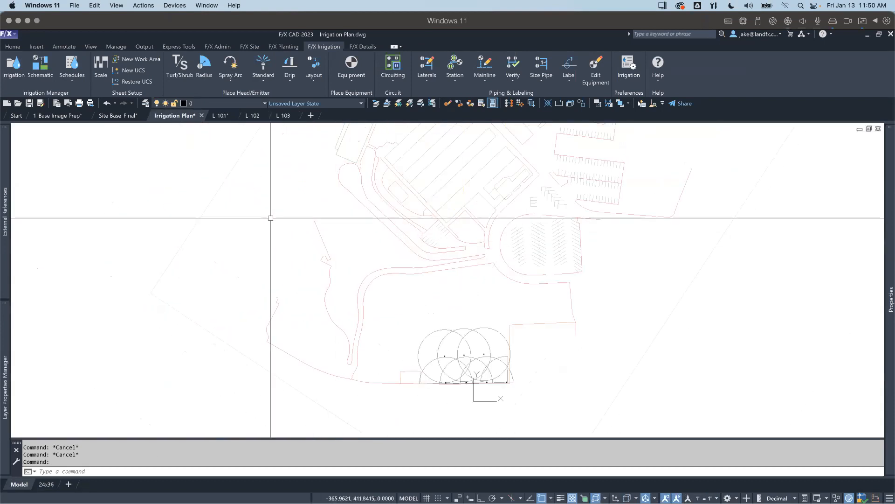
{"action": "left_click", "coordinate": [221, 115]}
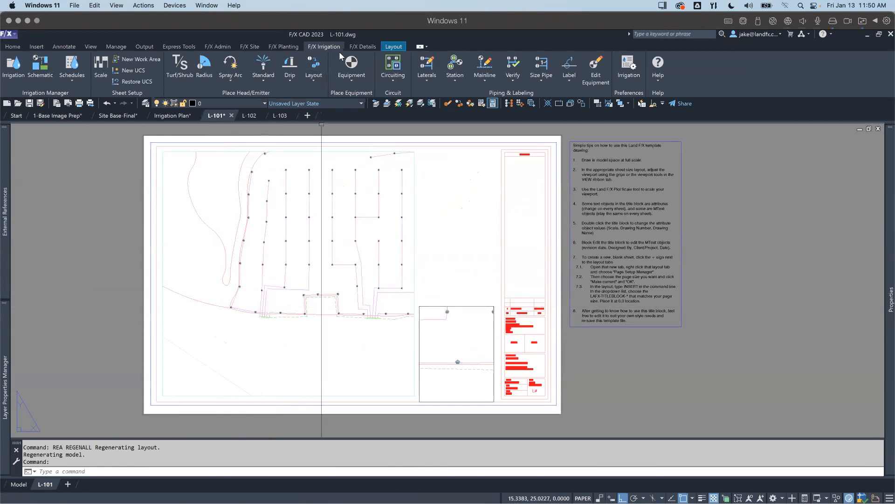
Step: Open the project's detail manager and start placing the 20 GPH DRIPLINE RING-0.9 GPH @ 12" O.C. detail
{"action": "left_click", "coordinate": [355, 48]}
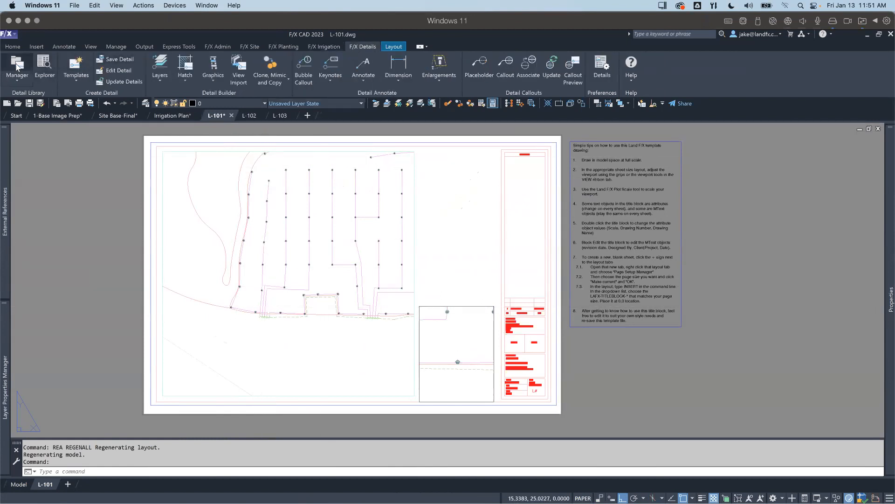
{"action": "left_click", "coordinate": [21, 75]}
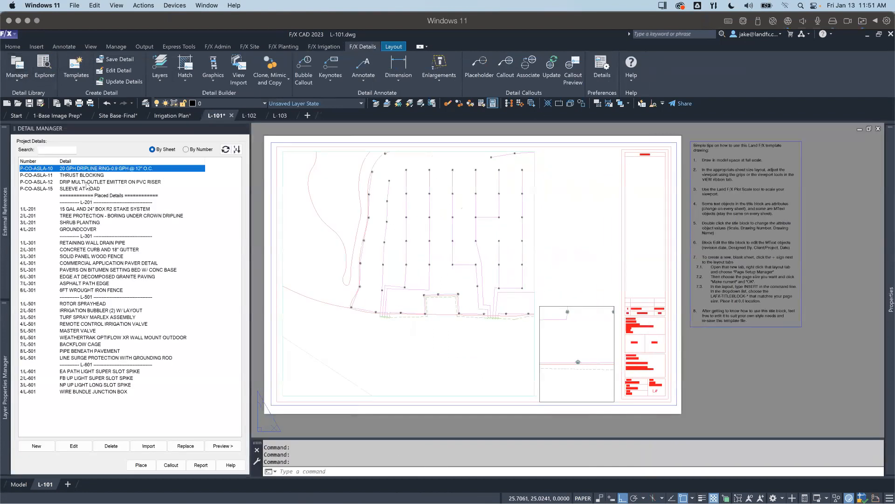
{"action": "left_click", "coordinate": [91, 181]}
{"action": "left_click", "coordinate": [91, 168]}
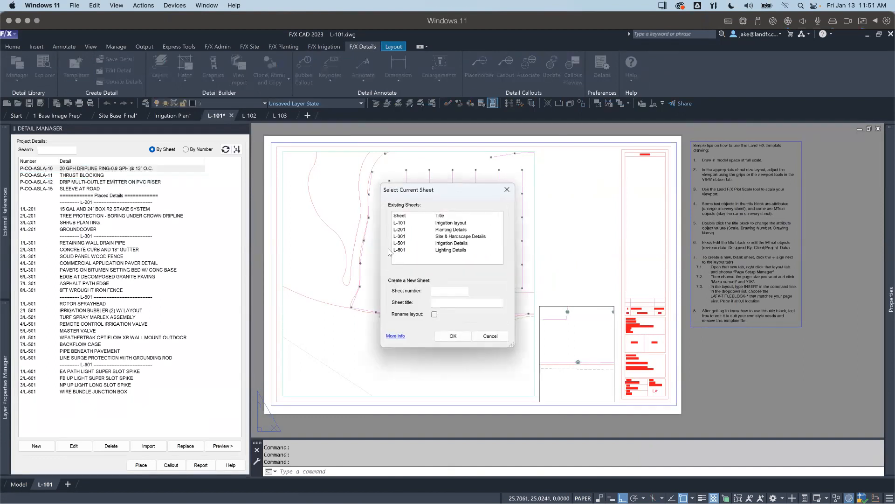
Step: Create L-102 as a new sheet for the detail and set it as the current sheet
{"action": "left_click", "coordinate": [437, 290]}
{"action": "left_click", "coordinate": [453, 303]}
{"action": "left_click", "coordinate": [452, 336]}
{"action": "left_click", "coordinate": [464, 285]}
{"action": "left_click", "coordinate": [452, 291]}
{"action": "left_click", "coordinate": [457, 337]}
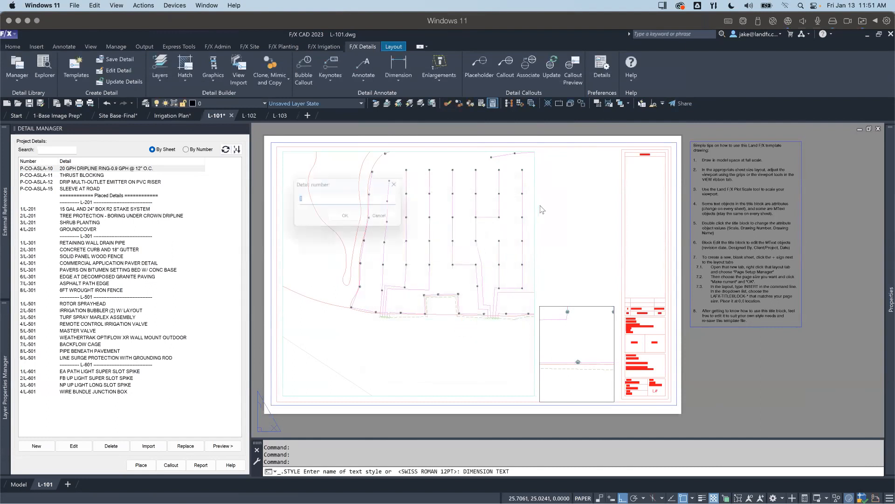
Step: Number the dripline ring detail 1 and place it in the sheet's empty area above the small viewport
{"action": "left_click", "coordinate": [348, 220]}
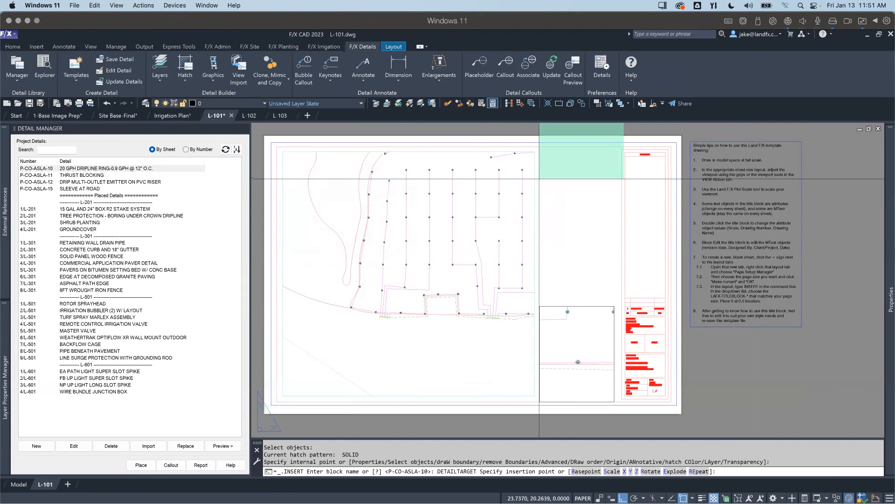
{"action": "left_click", "coordinate": [535, 220]}
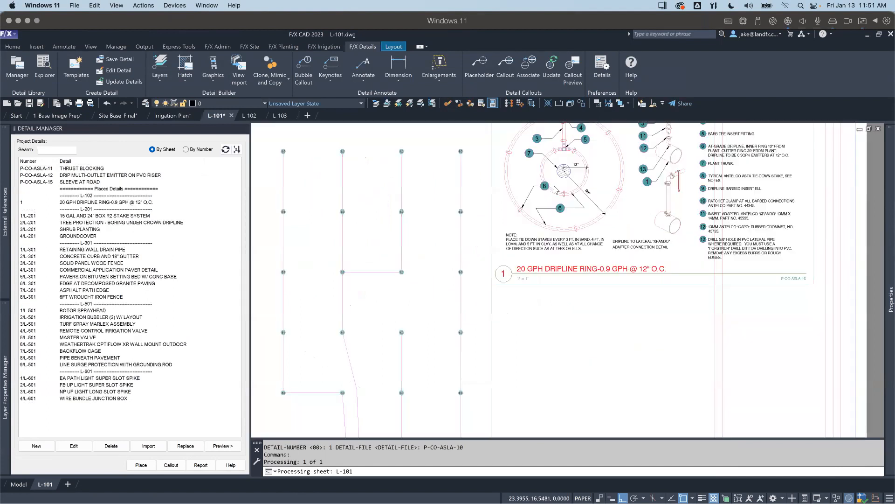
{"action": "scroll", "coordinate": [471, 154], "scroll_direction": "down", "scroll_amount": 2}
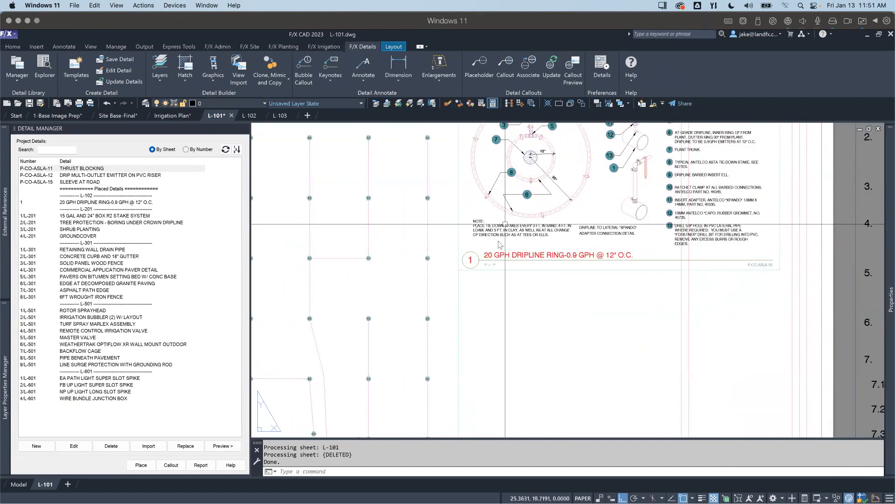
{"action": "scroll", "coordinate": [499, 256], "scroll_direction": "down", "scroll_amount": 2}
{"action": "middle_click_drag", "start_coordinate": [501, 262], "coordinate": [535, 205]}
{"action": "scroll", "coordinate": [534, 242], "scroll_direction": "down", "scroll_amount": 2}
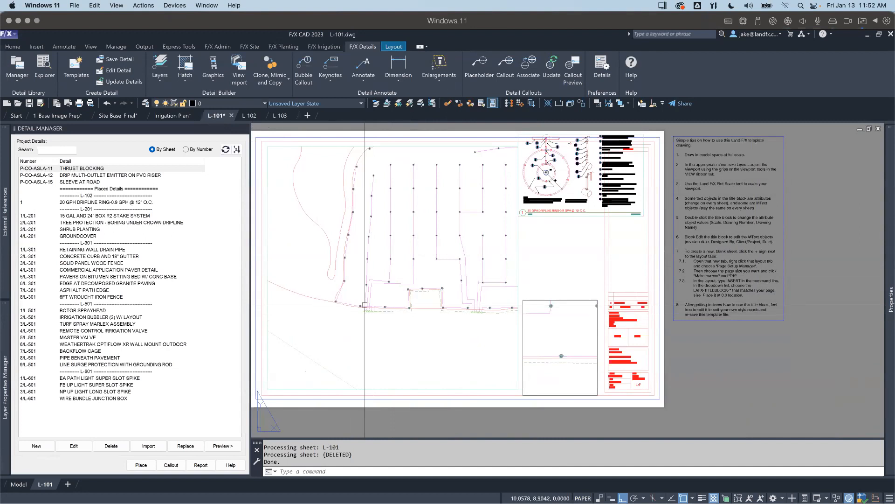
Step: Check the L-102 drawing and return to the L-101 drawing
{"action": "scroll", "coordinate": [380, 311], "scroll_direction": "down", "scroll_amount": 2}
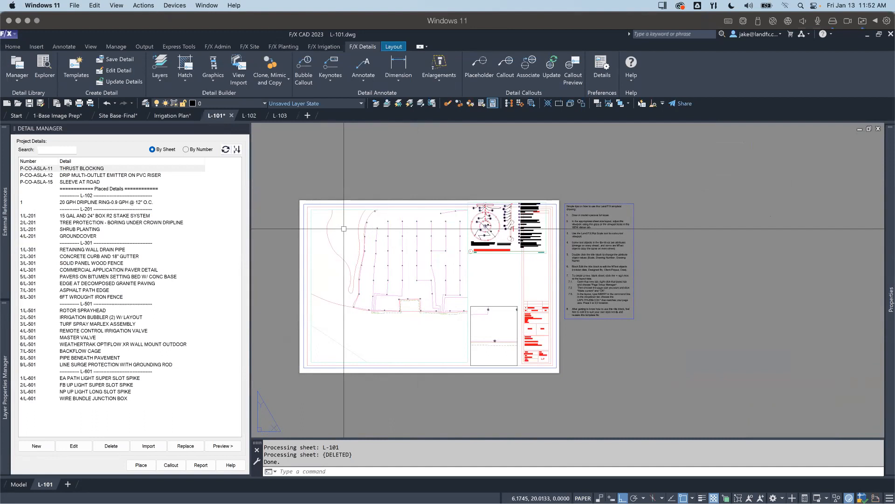
{"action": "left_click", "coordinate": [249, 115]}
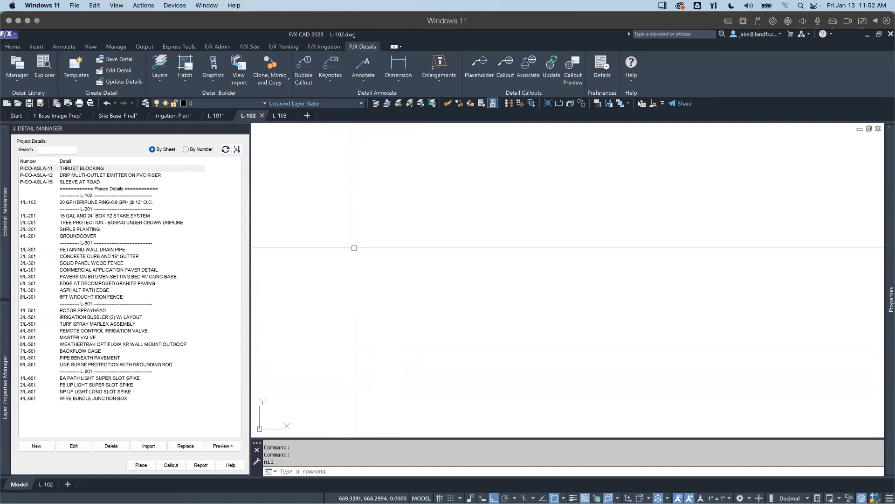
{"action": "left_click", "coordinate": [215, 116]}
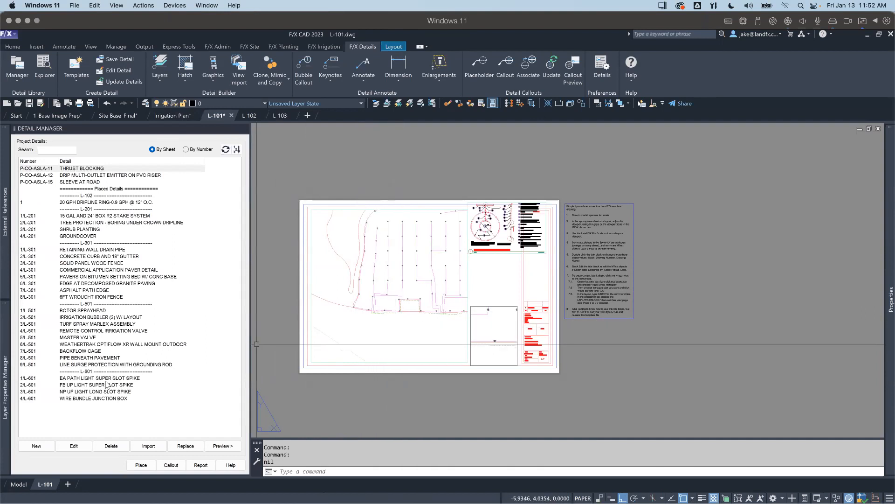
Step: Switch L-101 to model space and restore the Open Space UCS
{"action": "left_click", "coordinate": [19, 484]}
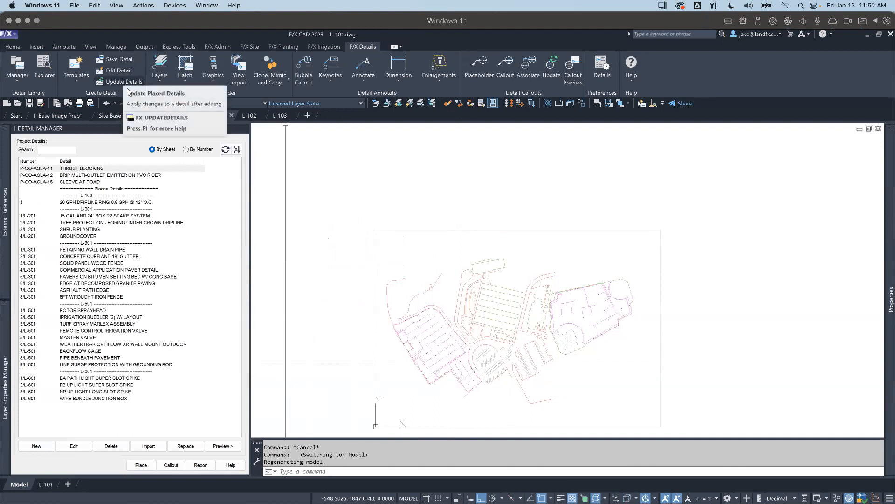
{"action": "scroll", "coordinate": [329, 212], "scroll_direction": "up", "scroll_amount": 4}
{"action": "scroll", "coordinate": [306, 208], "scroll_direction": "down", "scroll_amount": 4}
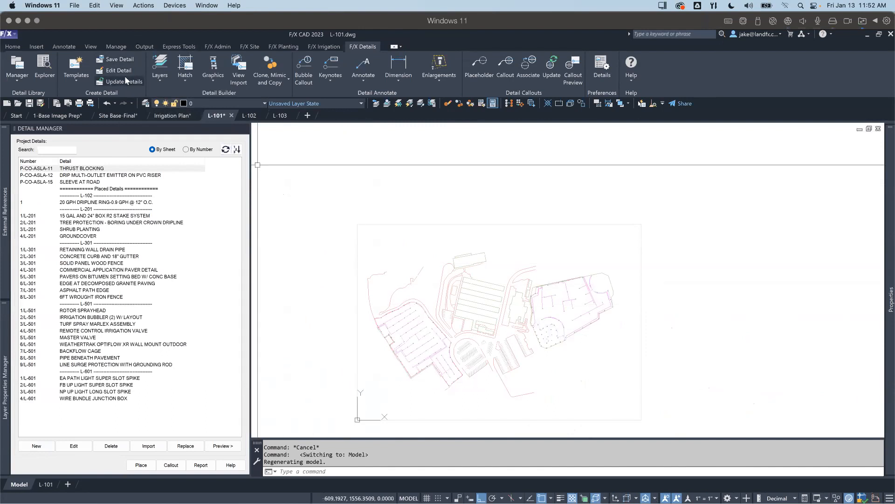
{"action": "left_click", "coordinate": [246, 47]}
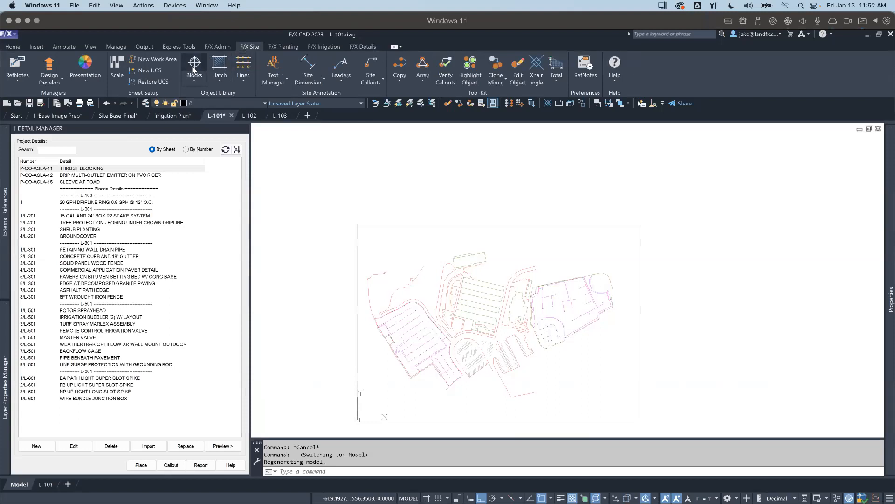
{"action": "key", "text": "Escape"}
{"action": "key", "text": "Escape"}
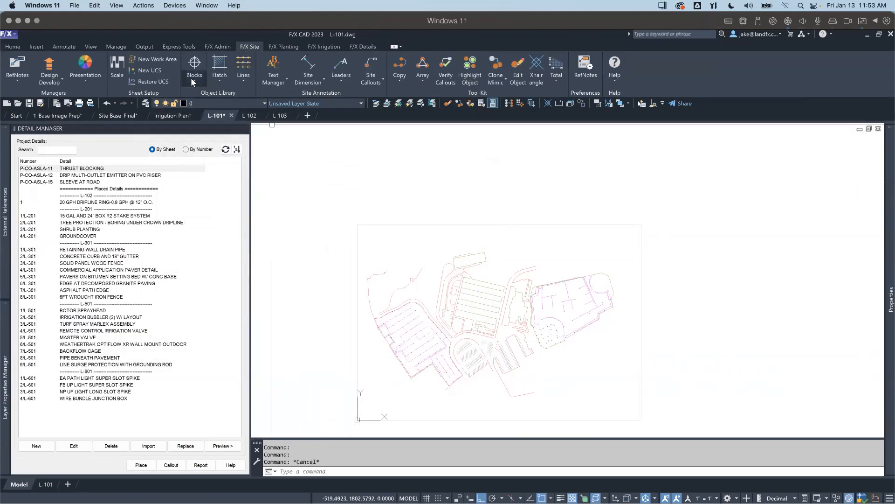
{"action": "left_click", "coordinate": [155, 77]}
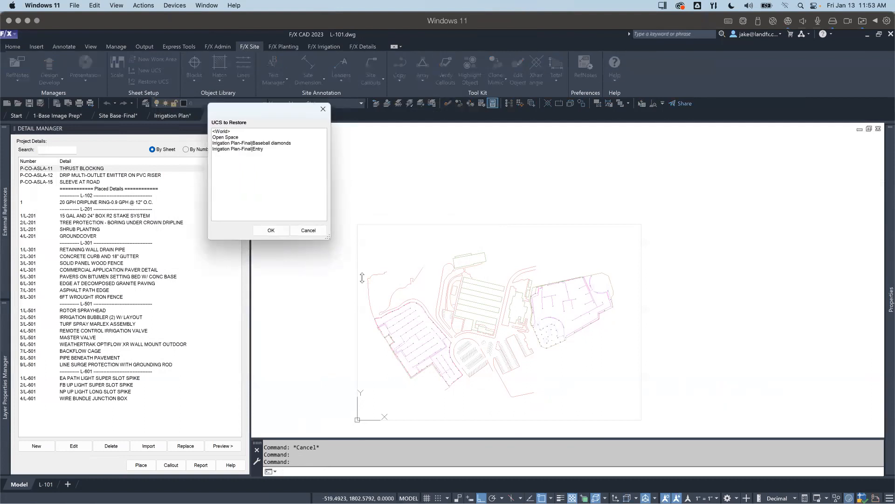
{"action": "left_click", "coordinate": [231, 138]}
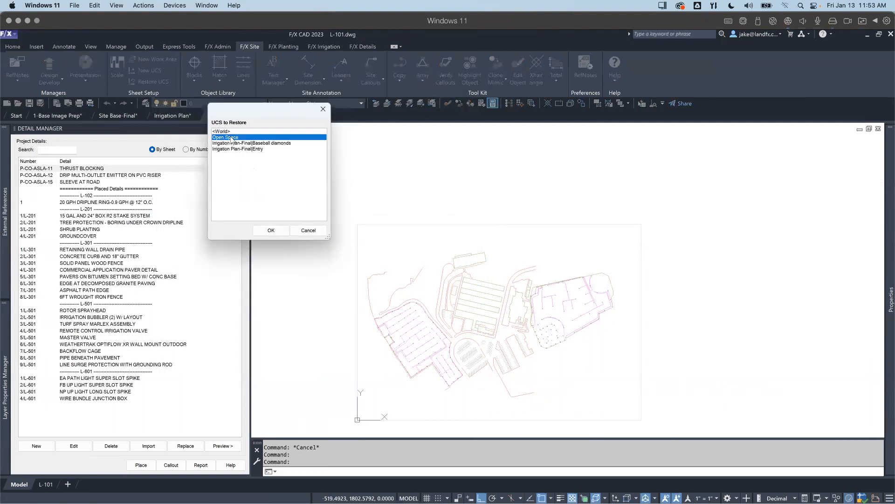
{"action": "double_click", "coordinate": [231, 138]}
Step: Insert the user-defined 24X36-SHEET-LAYT-PRVW block just below the parking lot at scale factor 1 and rotation angle 1
{"action": "middle_click_drag", "start_coordinate": [535, 355], "coordinate": [538, 330]}
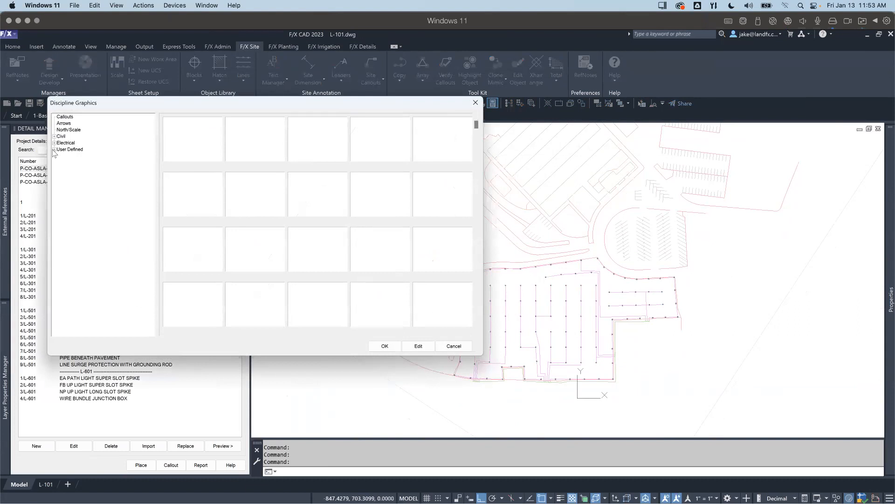
{"action": "left_click", "coordinate": [68, 163]}
{"action": "double_click", "coordinate": [190, 145]}
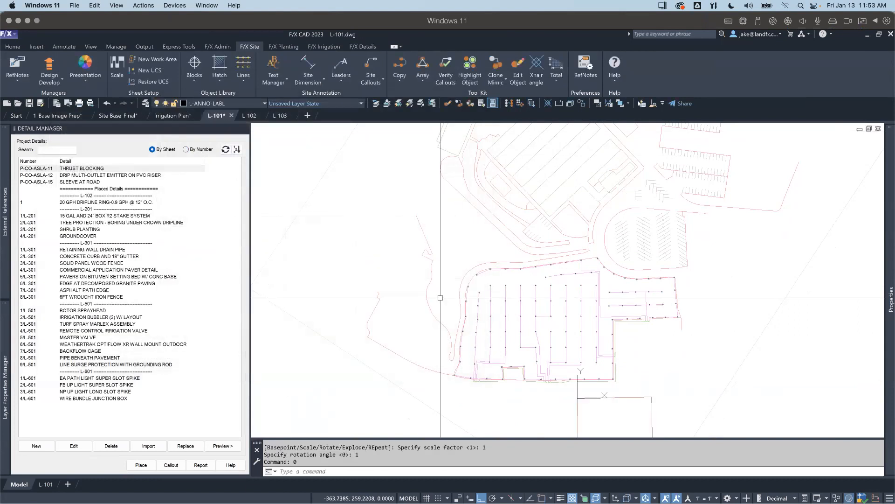
{"action": "left_click", "coordinate": [450, 284]}
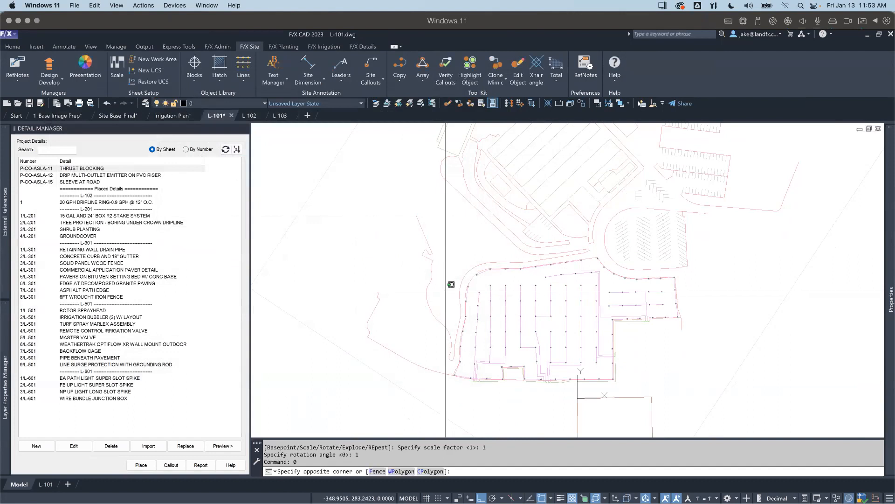
{"action": "key", "text": "Escape"}
Step: Set the sheet layout preview block to 1" = 20' and move it freely over the western part of the parking lot
{"action": "left_click", "coordinate": [625, 393]}
{"action": "left_click", "coordinate": [623, 404]}
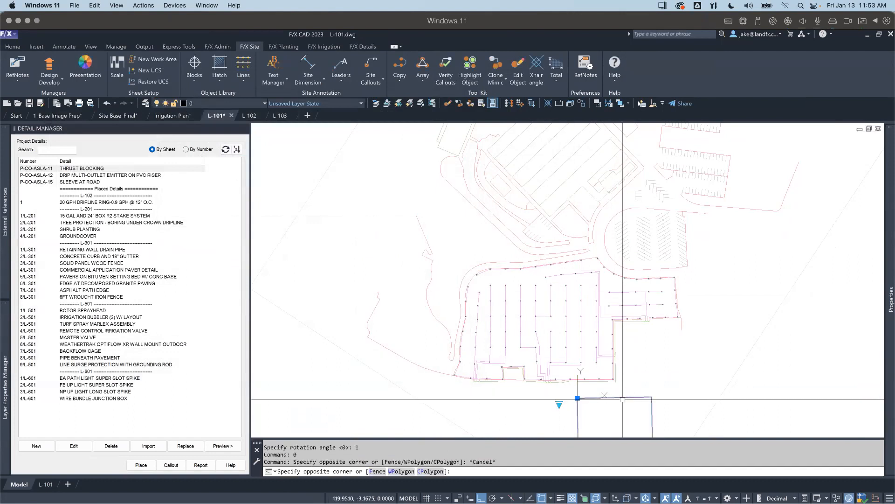
{"action": "left_click", "coordinate": [560, 404]}
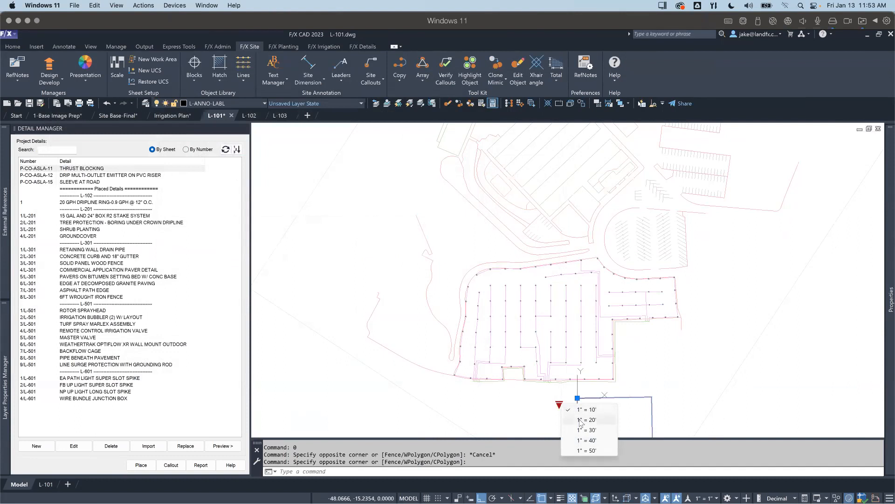
{"action": "left_click", "coordinate": [583, 420]}
{"action": "left_click", "coordinate": [577, 397]}
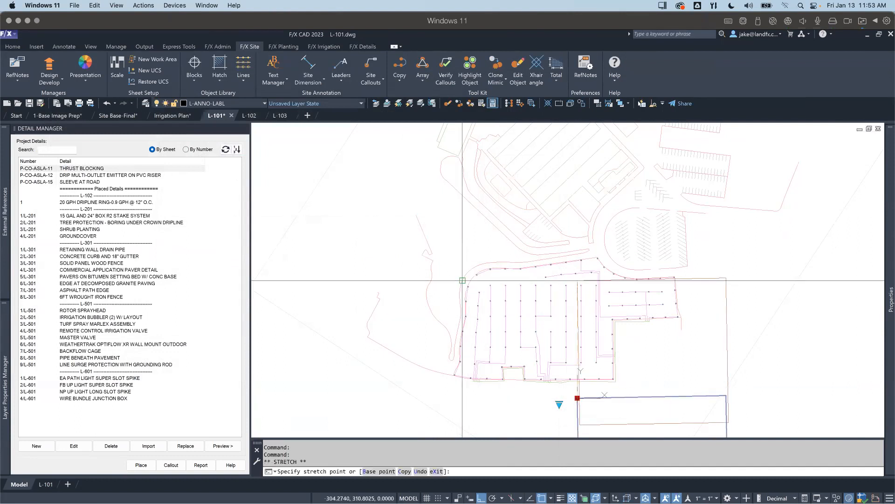
{"action": "key", "text": "F8"}
{"action": "key", "text": "F3"}
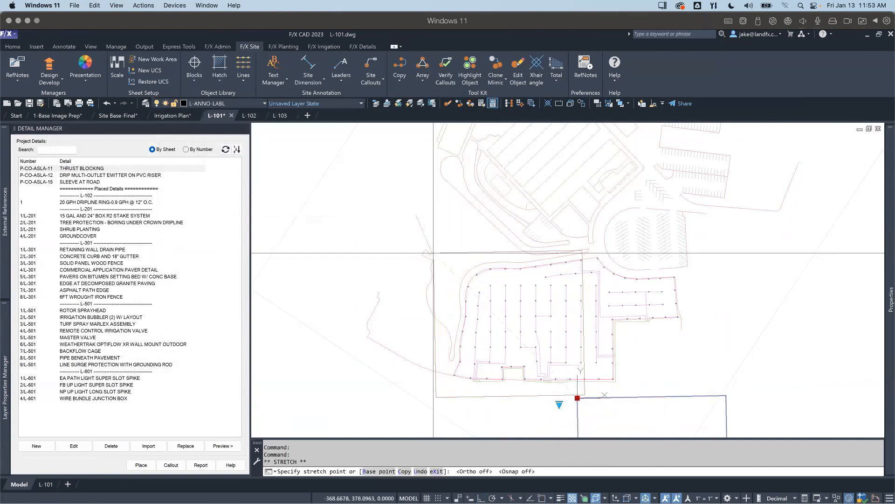
{"action": "left_click", "coordinate": [410, 254]}
Step: Copy the sheet layout preview from its upper-left corner to its upper-right corner to cover the rest of the parking lot
{"action": "right_click", "coordinate": [420, 254]}
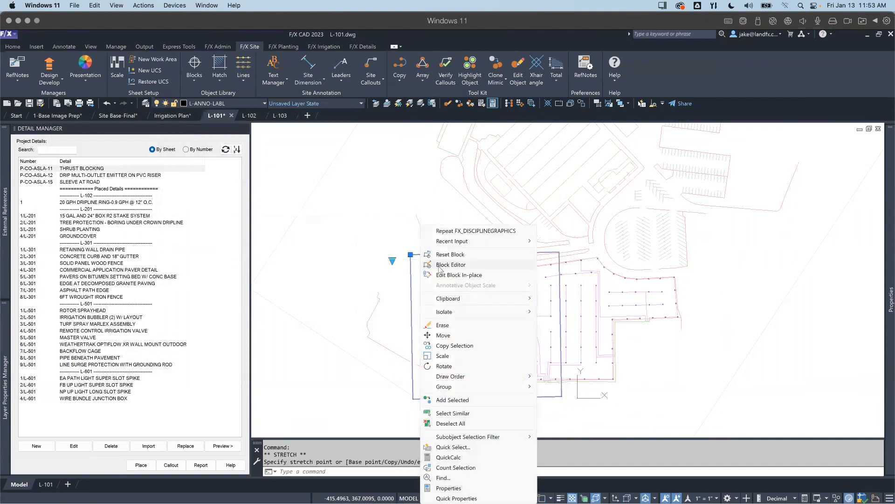
{"action": "left_click", "coordinate": [454, 345]}
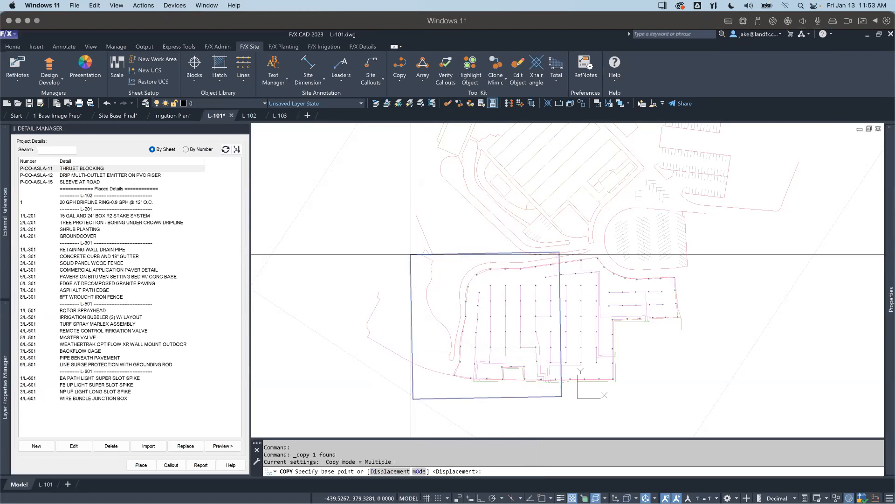
{"action": "left_click", "coordinate": [410, 254]}
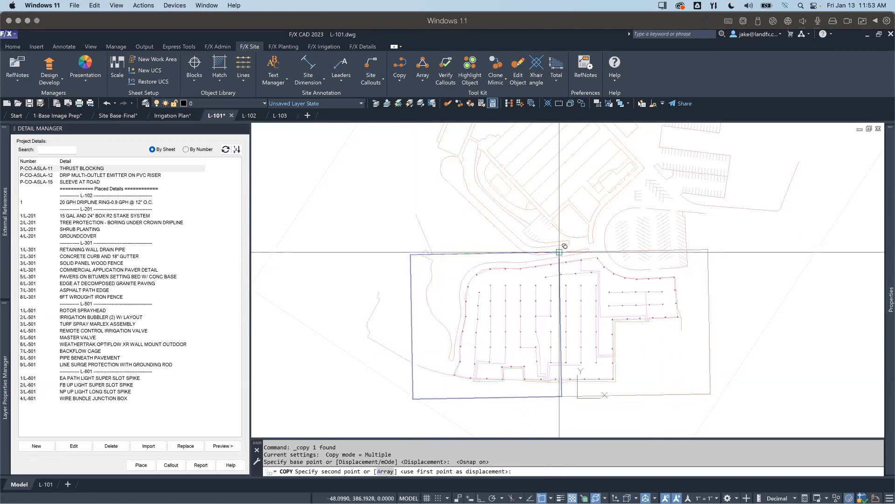
{"action": "key", "text": "Escape"}
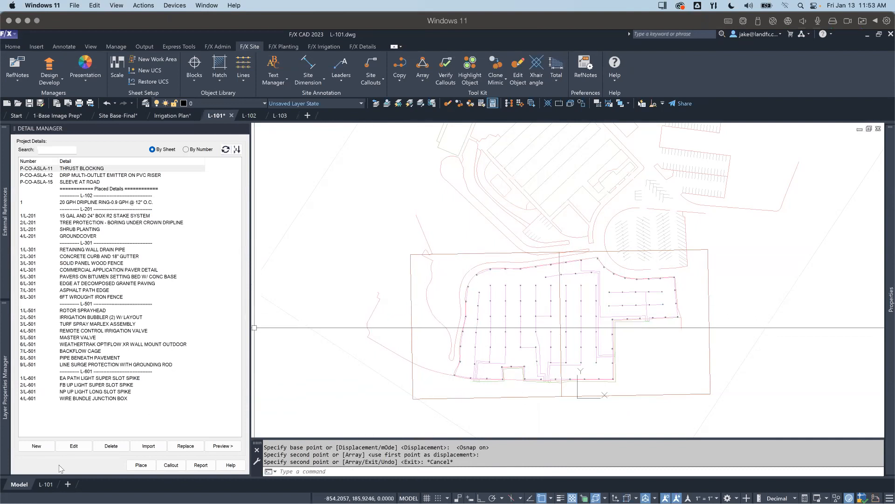
Step: Open the L-101 layout and activate model space inside its large viewport
{"action": "left_click", "coordinate": [45, 484]}
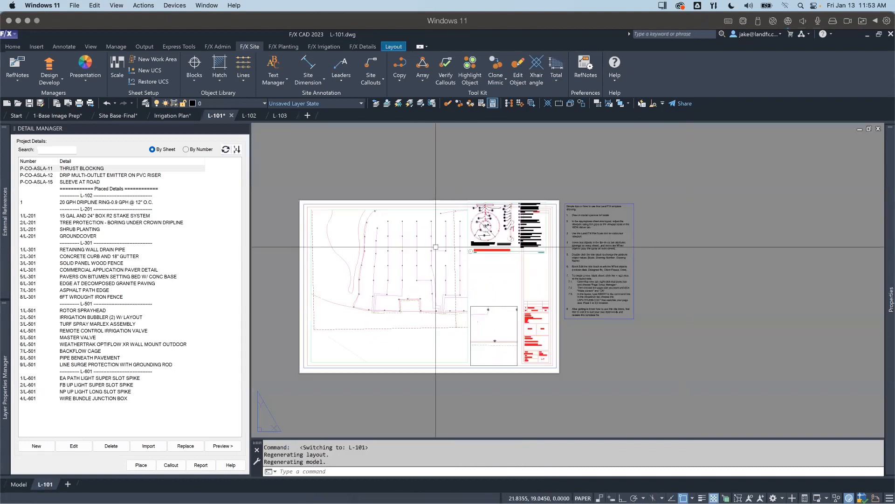
{"action": "mouse_move", "coordinate": [388, 269]}
{"action": "middle_mouse_down"}
{"action": "mouse_move", "coordinate": [449, 272]}
{"action": "mouse_move", "coordinate": [454, 283]}
{"action": "mouse_move", "coordinate": [487, 267]}
{"action": "mouse_move", "coordinate": [493, 310]}
{"action": "middle_mouse_up"}
{"action": "scroll", "coordinate": [452, 273], "scroll_direction": "up", "scroll_amount": 2}
{"action": "double_click", "coordinate": [488, 275]}
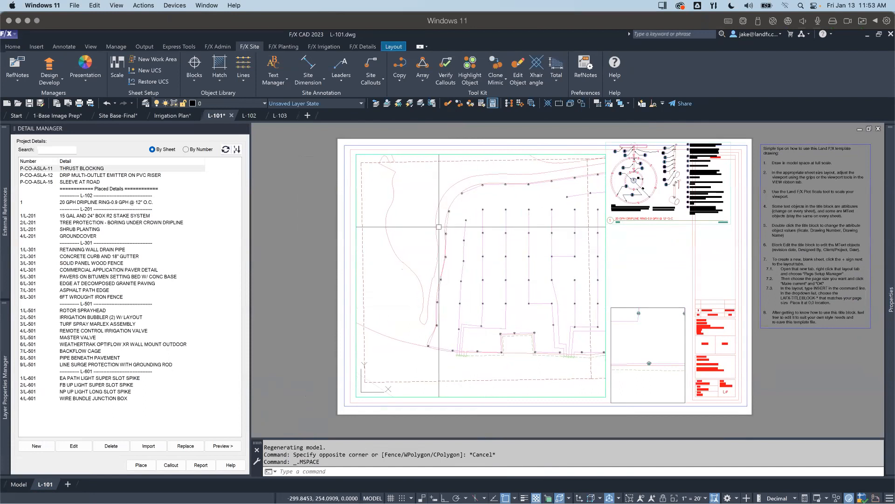
Step: Try a rotation of 0 on the western sheet layout preview and undo the change
{"action": "left_click", "coordinate": [424, 161]}
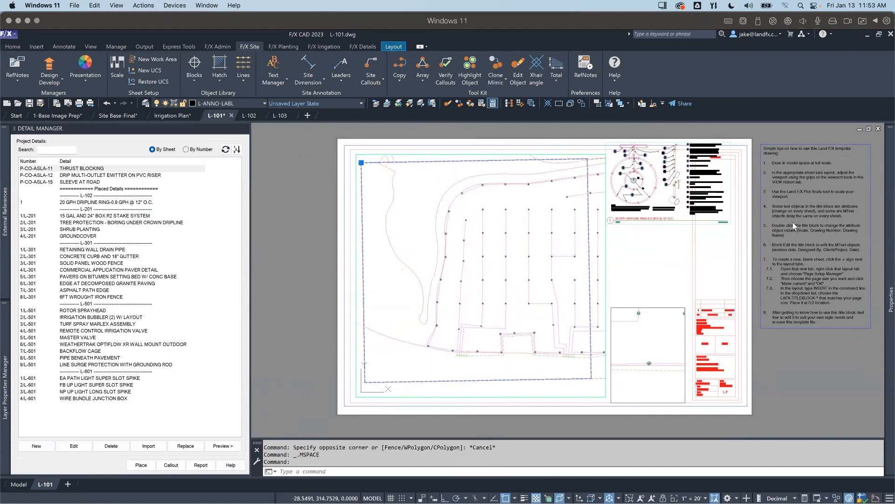
{"action": "mouse_move", "coordinate": [890, 221]}
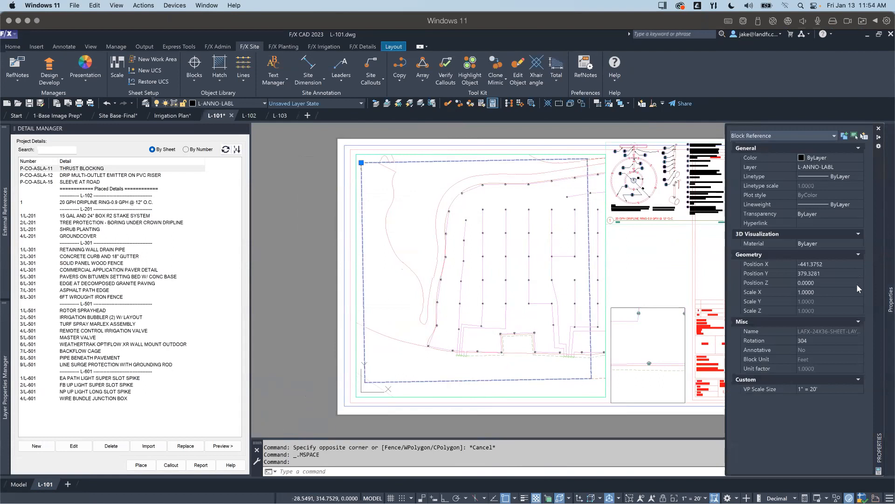
{"action": "left_click", "coordinate": [811, 340]}
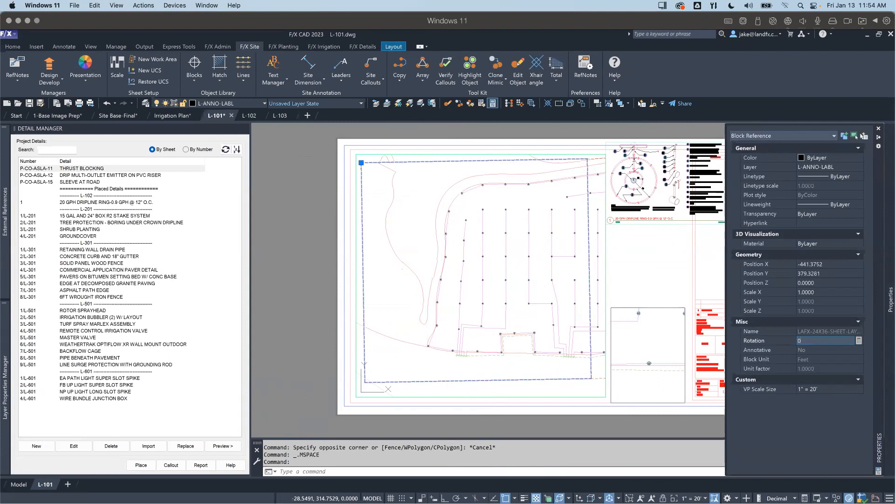
{"action": "key", "text": "Return"}
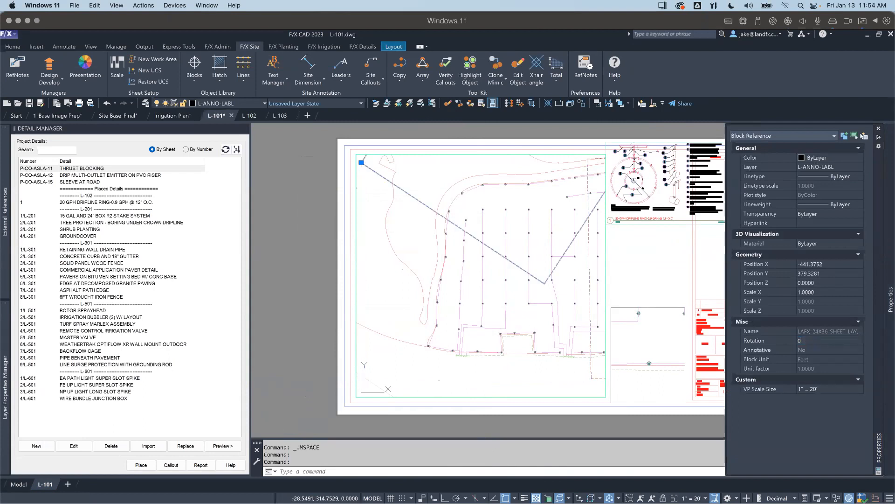
{"action": "key", "text": "ctrl+z"}
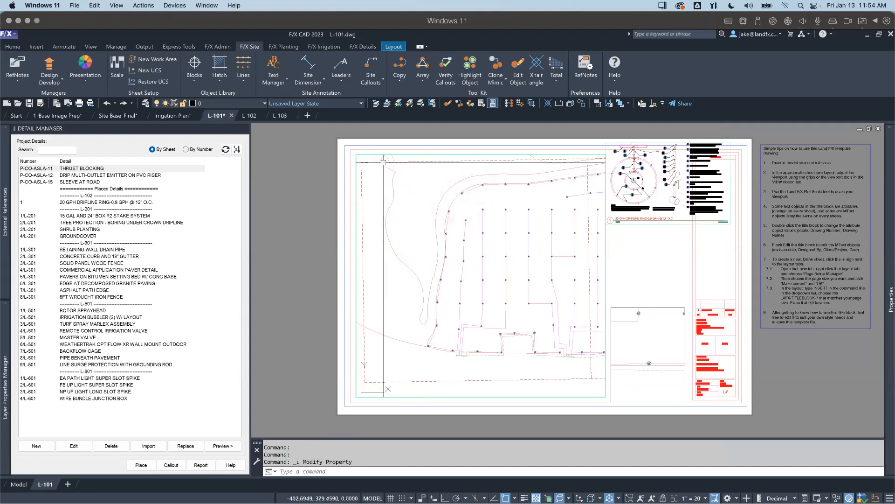
Step: Review the two adjoining sheet layout previews over the parking lot in model space
{"action": "left_click", "coordinate": [17, 485]}
{"action": "scroll", "coordinate": [567, 256], "scroll_direction": "up", "scroll_amount": 2}
{"action": "scroll", "coordinate": [567, 256], "scroll_direction": "down", "scroll_amount": 2}
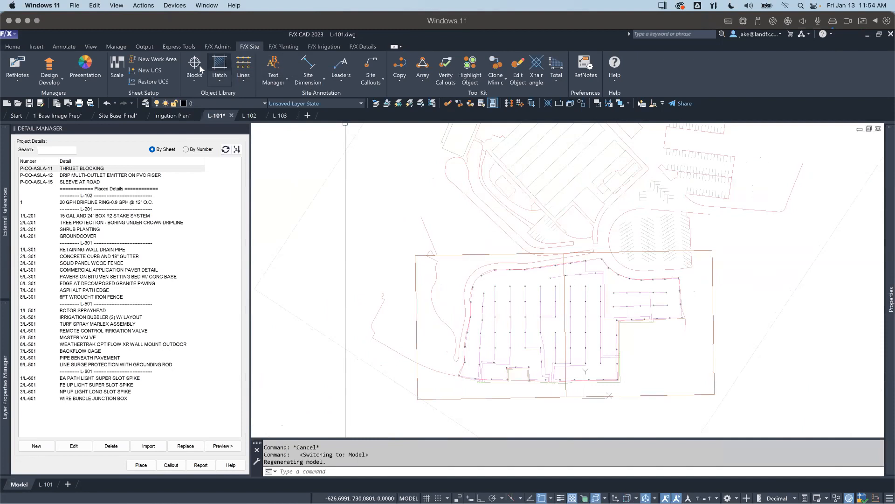
{"action": "scroll", "coordinate": [534, 261], "scroll_direction": "up", "scroll_amount": 1}
{"action": "scroll", "coordinate": [509, 263], "scroll_direction": "down", "scroll_amount": 1}
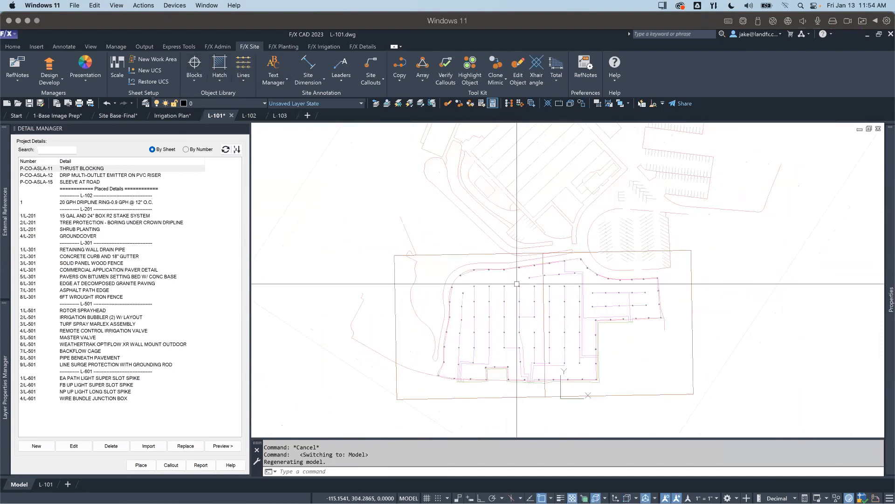
Step: Rescale L-101's large viewport to 1" = 20' and pan the western sheet layout preview into position inside it
{"action": "left_click", "coordinate": [53, 484]}
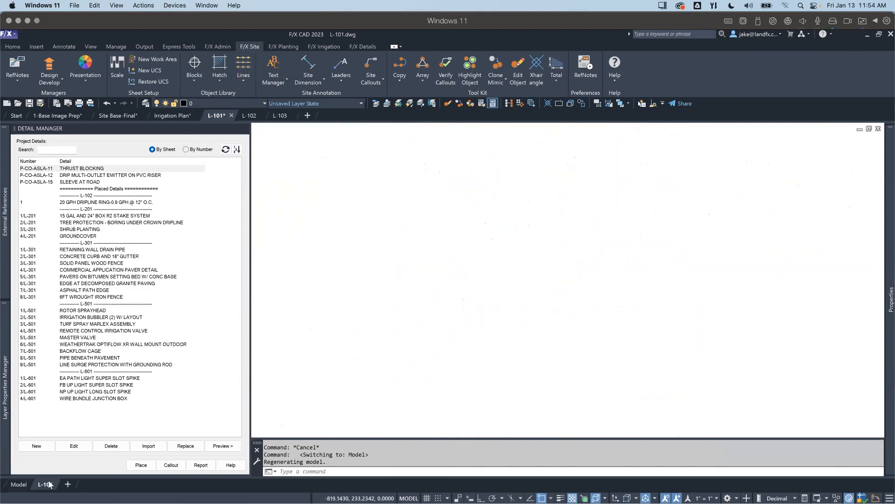
{"action": "scroll", "coordinate": [399, 185], "scroll_direction": "up", "scroll_amount": 3}
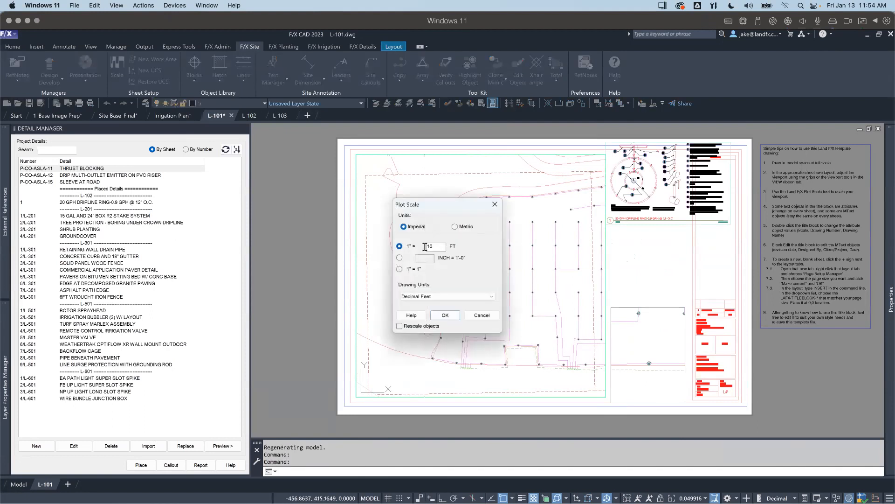
{"action": "type", "text": "0"}
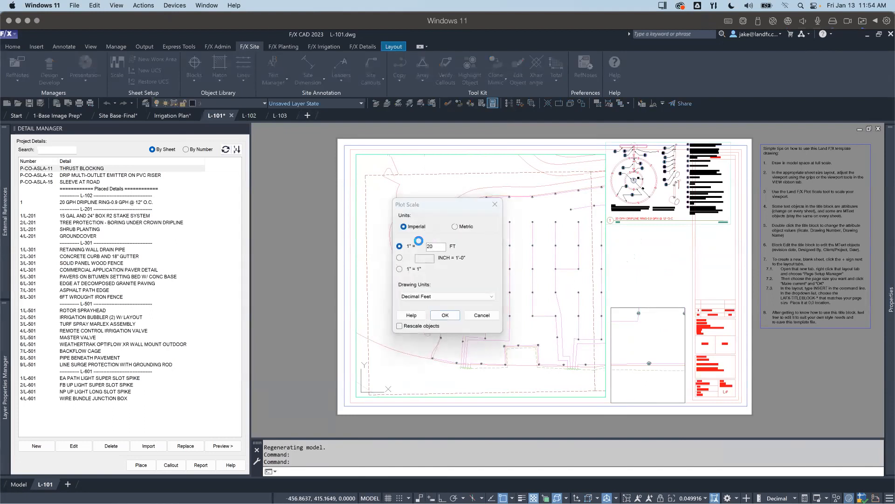
{"action": "key", "text": "Return"}
{"action": "left_click", "coordinate": [427, 286]}
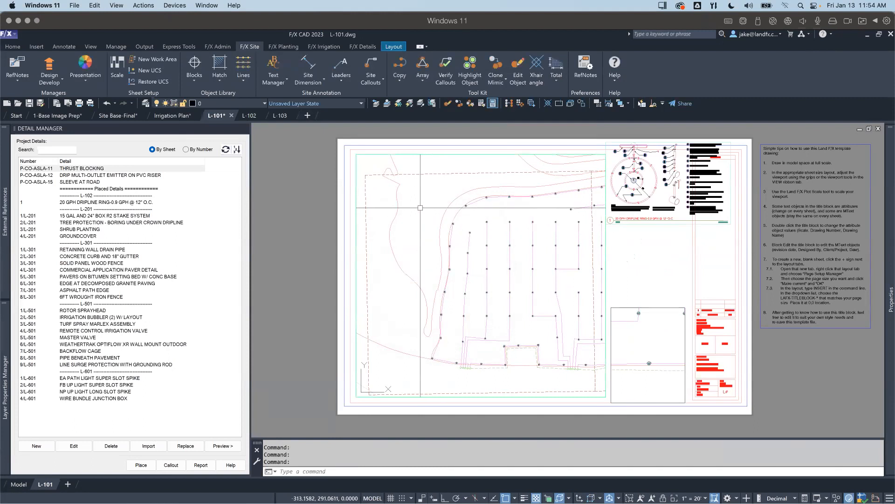
{"action": "middle_click_drag", "start_coordinate": [420, 210], "coordinate": [422, 203]}
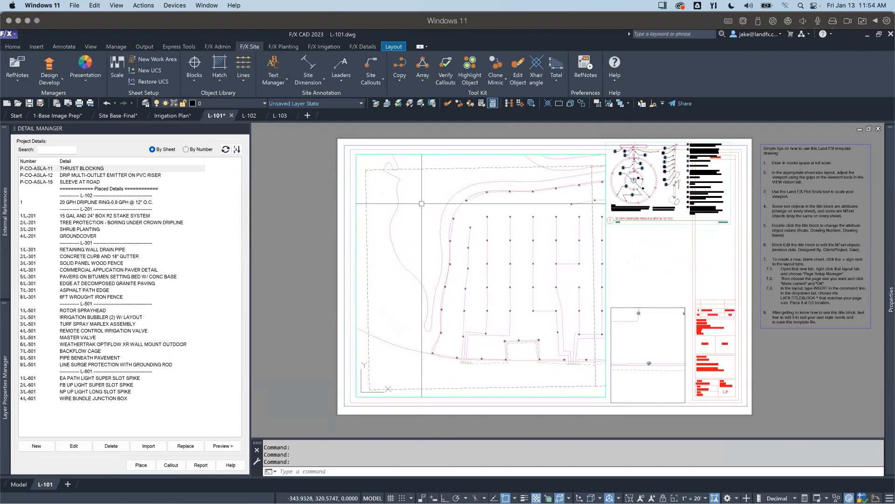
{"action": "double_click", "coordinate": [330, 199]}
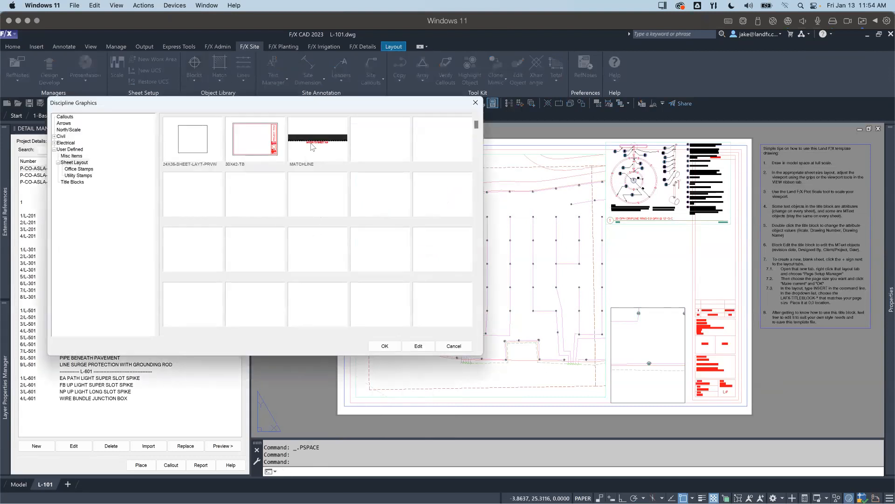
{"action": "left_click", "coordinate": [313, 147]}
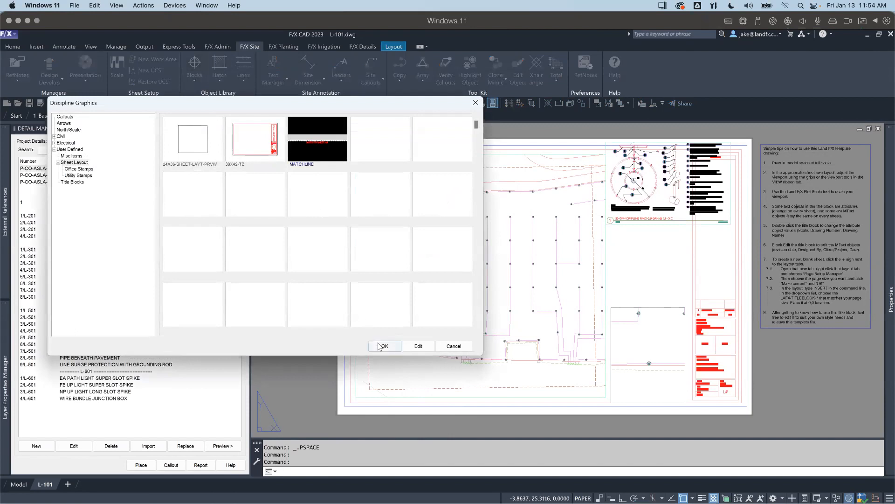
{"action": "mouse_move", "coordinate": [400, 109]}
{"action": "left_mouse_down"}
{"action": "mouse_move", "coordinate": [362, 110]}
{"action": "mouse_move", "coordinate": [366, 91]}
{"action": "left_mouse_up"}
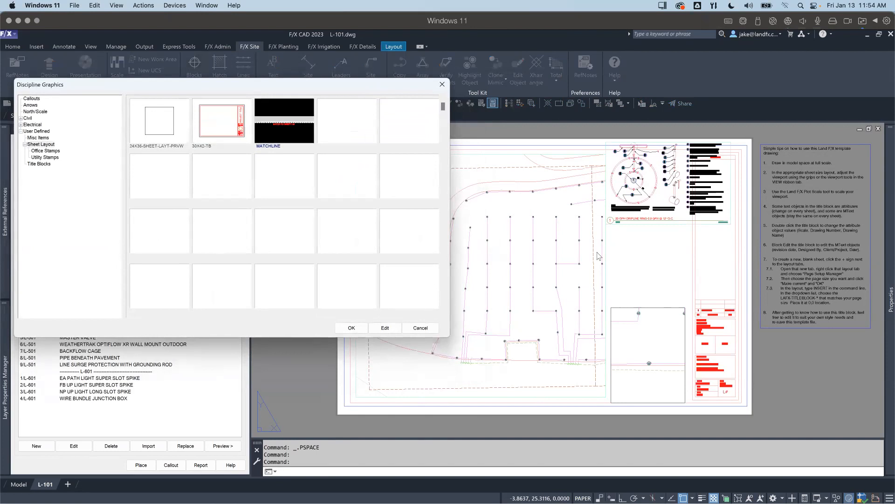
{"action": "left_click", "coordinate": [428, 327]}
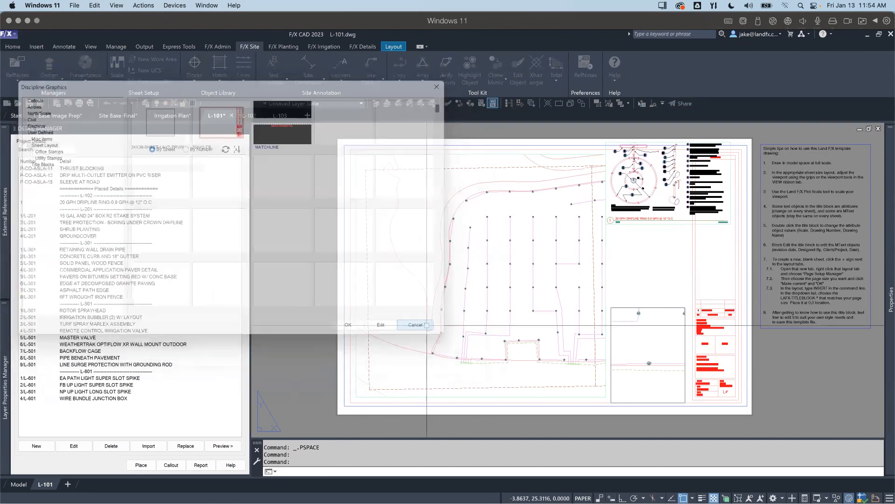
Step: Label the western and eastern sheet layout previews in model space L-101 and L-102, using the SHEET NUMBER REFERENCE text style
{"action": "left_click", "coordinate": [18, 484]}
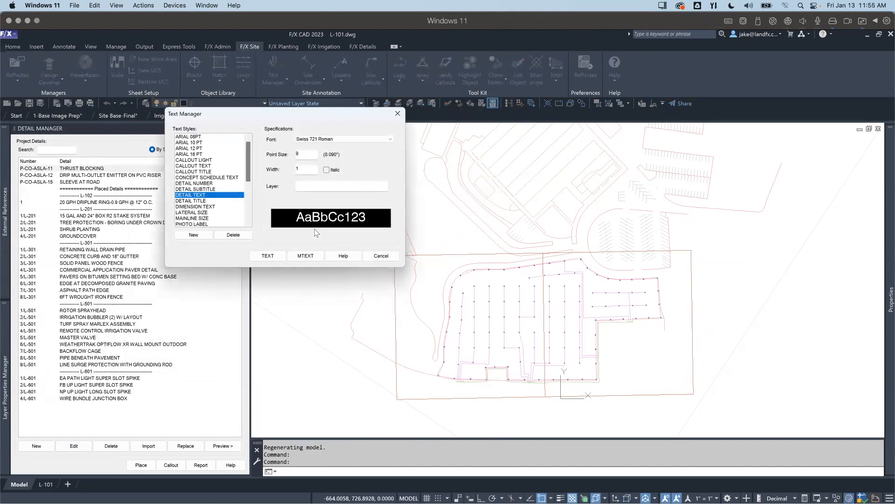
{"action": "left_click_drag", "start_coordinate": [248, 167], "coordinate": [250, 186]}
{"action": "left_click", "coordinate": [199, 207]}
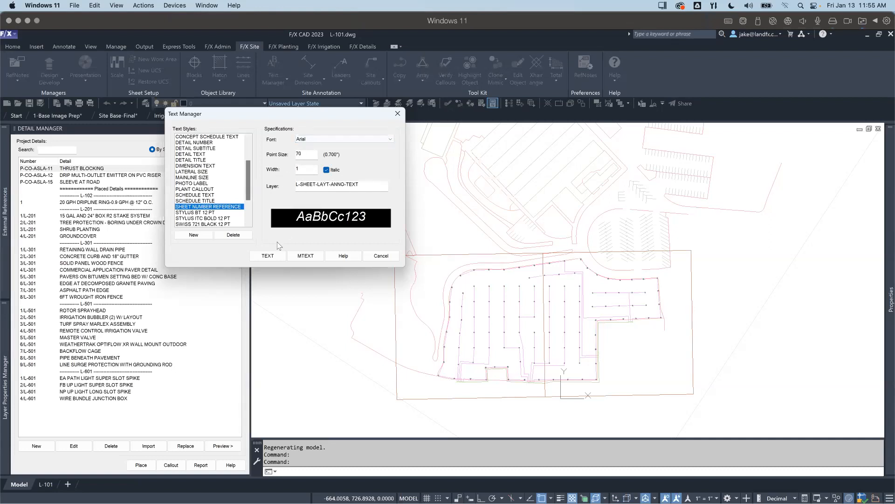
{"action": "left_click", "coordinate": [267, 256]}
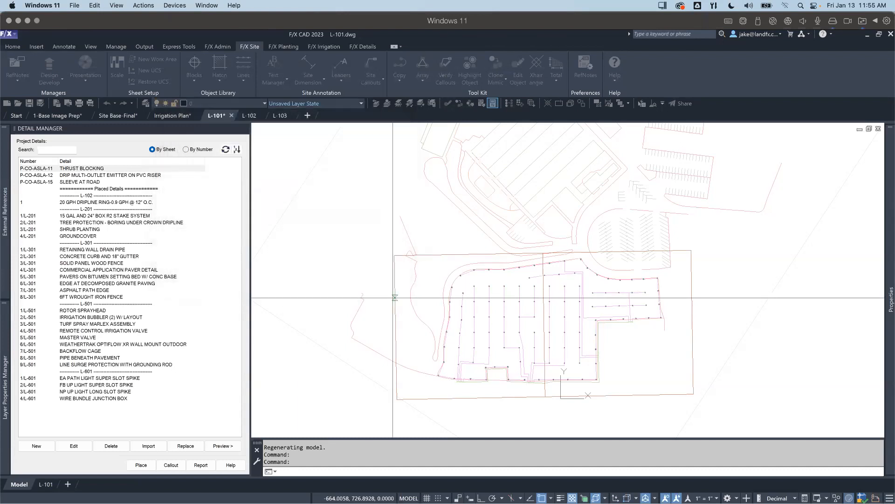
{"action": "left_click", "coordinate": [438, 306]}
{"action": "key", "text": "Return"}
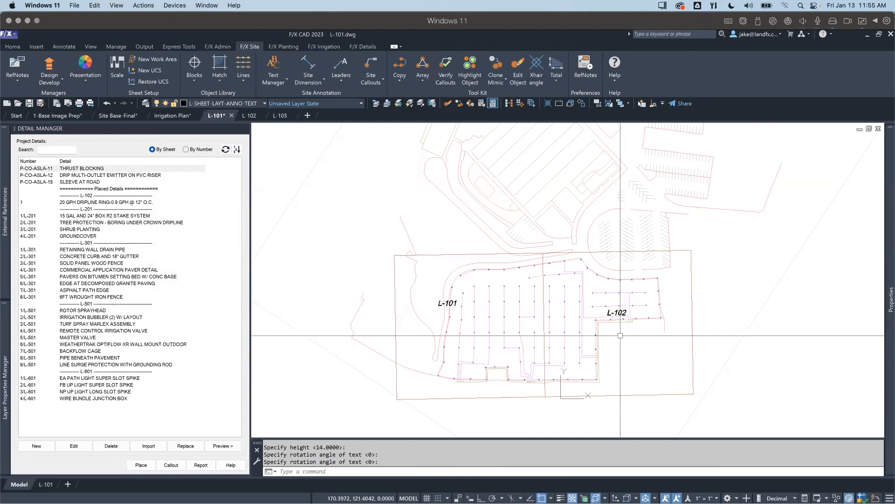
{"action": "left_click", "coordinate": [440, 304]}
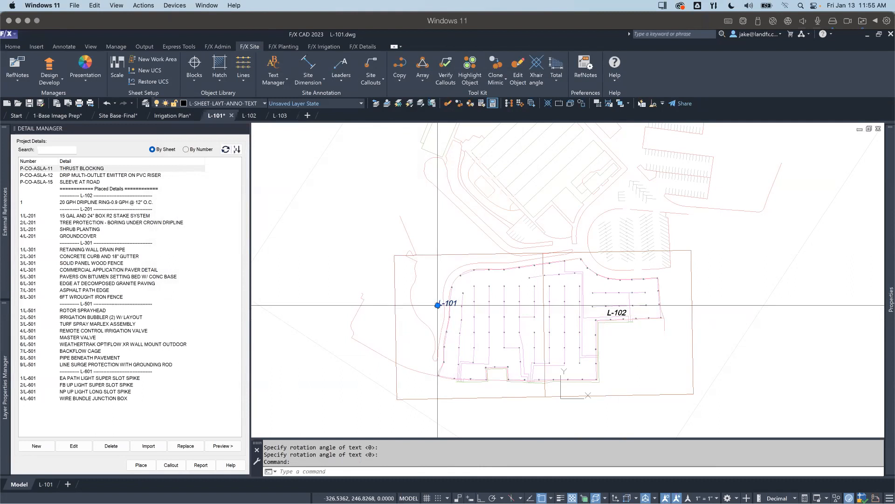
{"action": "key", "text": "Escape"}
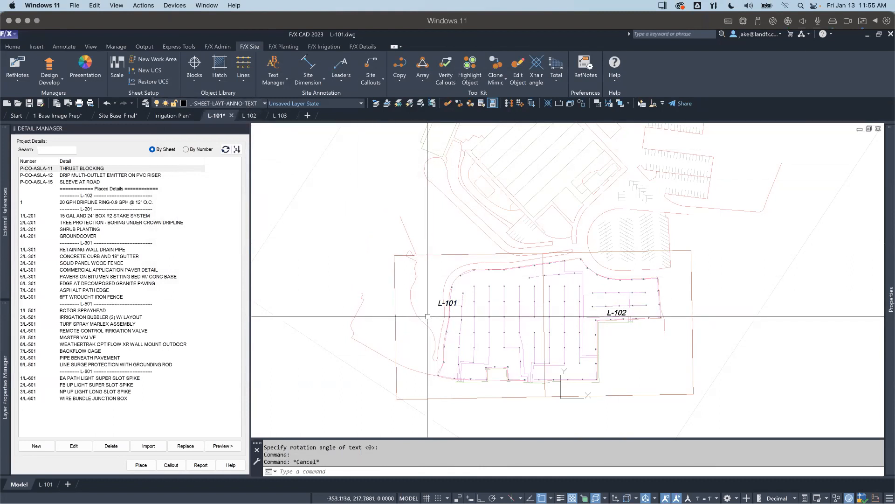
{"action": "mouse_move", "coordinate": [440, 304]}
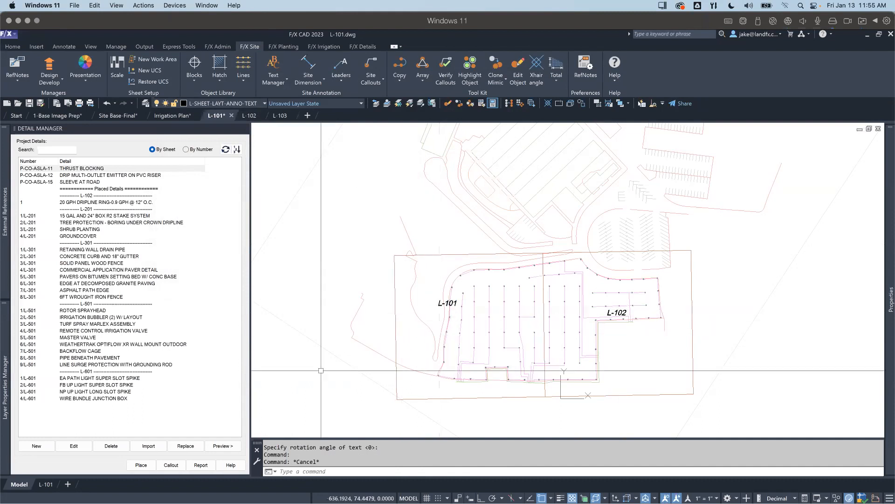
Step: Place a vertical MATCHLINE block along the preview's eastern edge on the L-101 layout, with L-102 as the next sheet number
{"action": "left_click", "coordinate": [47, 484]}
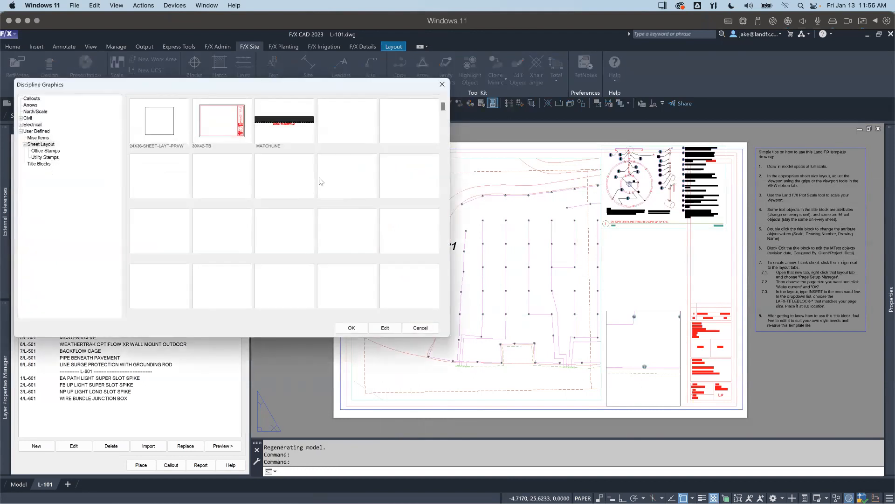
{"action": "double_click", "coordinate": [283, 125]}
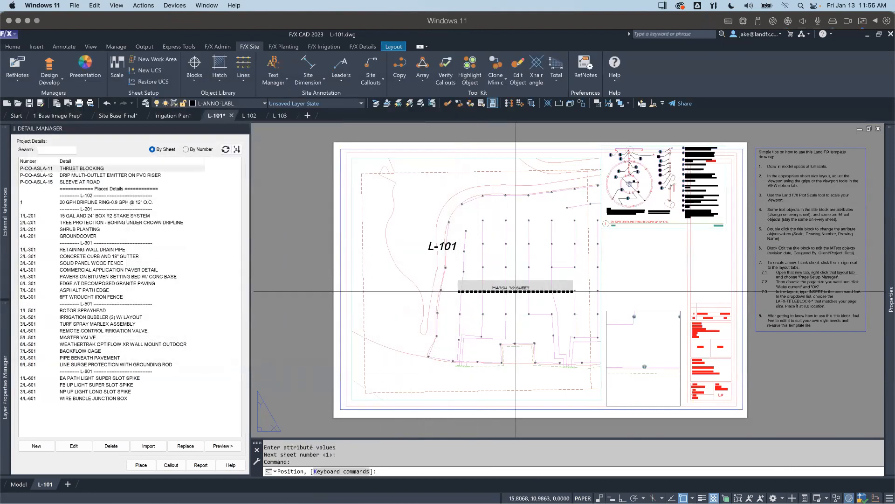
{"action": "key", "text": "F3"}
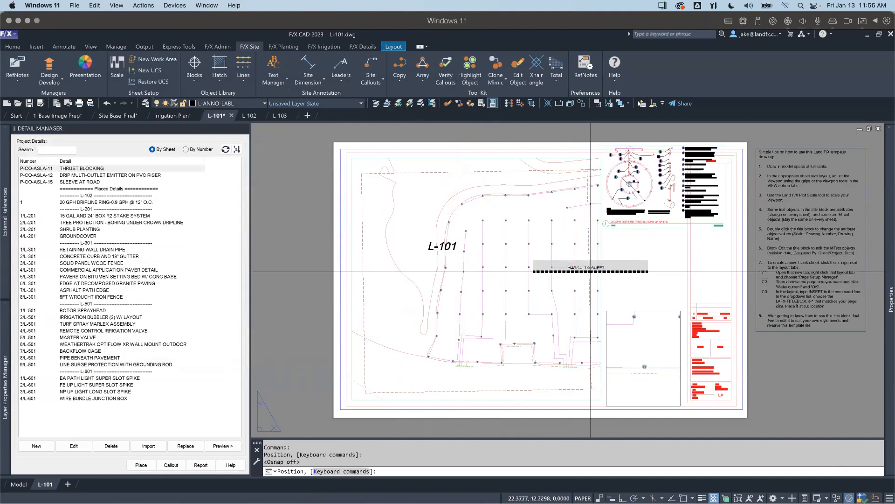
{"action": "left_click", "coordinate": [589, 267]}
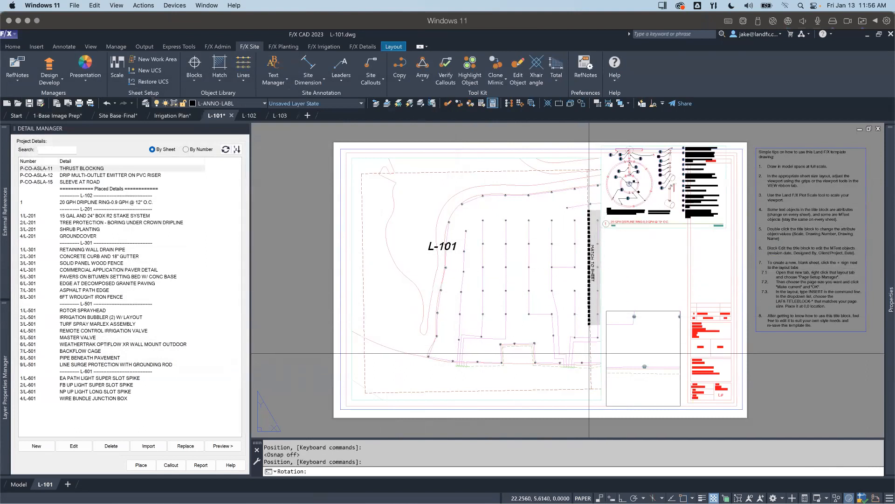
{"action": "left_click", "coordinate": [586, 278]}
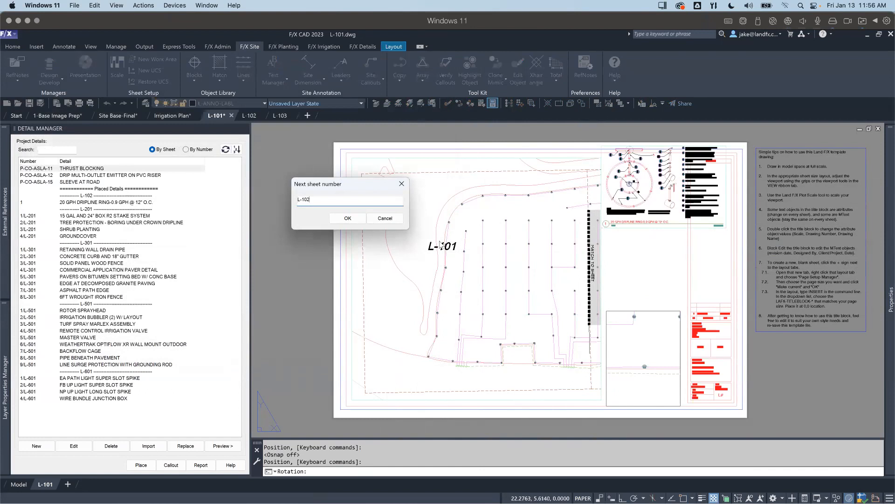
{"action": "type", "text": "L-102"}
{"action": "left_click", "coordinate": [348, 217]}
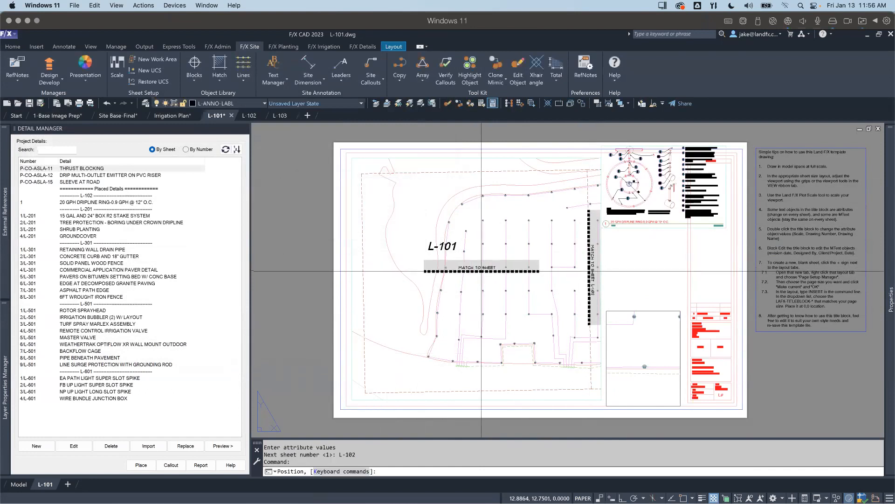
Step: Stretch both ends of the vertical matchline to the upper and lower edges of the sheet layout preview
{"action": "left_click", "coordinate": [588, 263]}
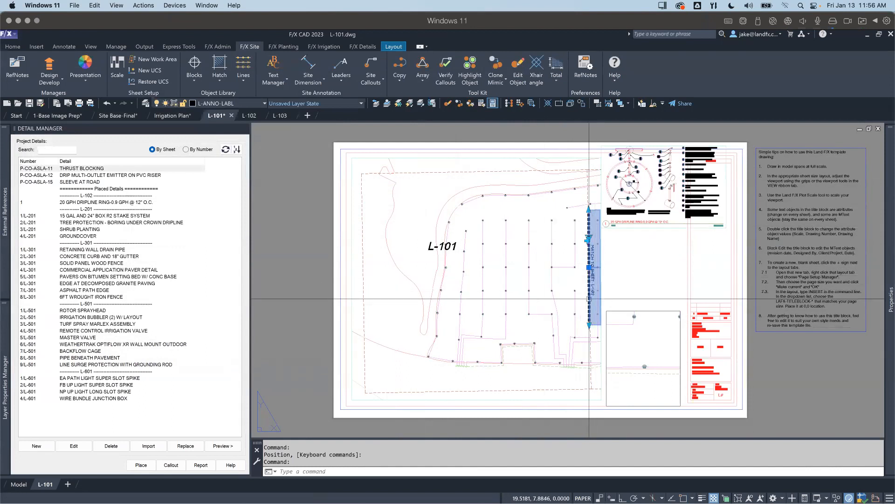
{"action": "left_click", "coordinate": [588, 210]}
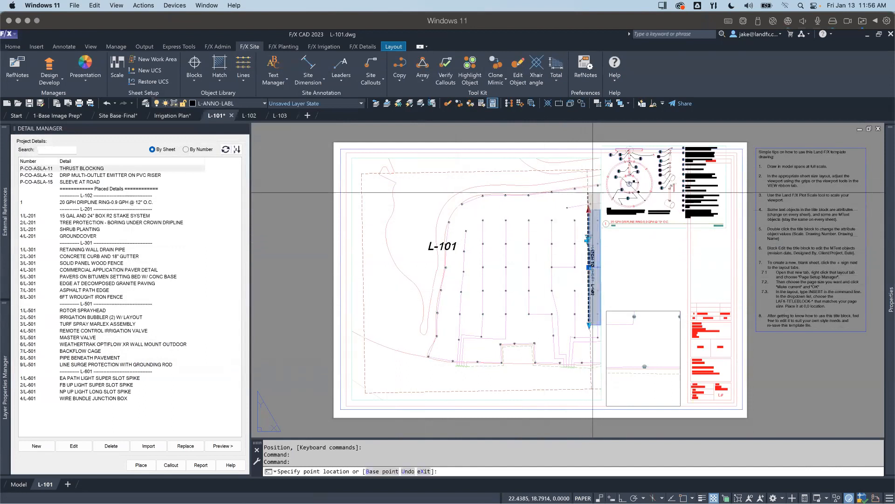
{"action": "key", "text": "Escape"}
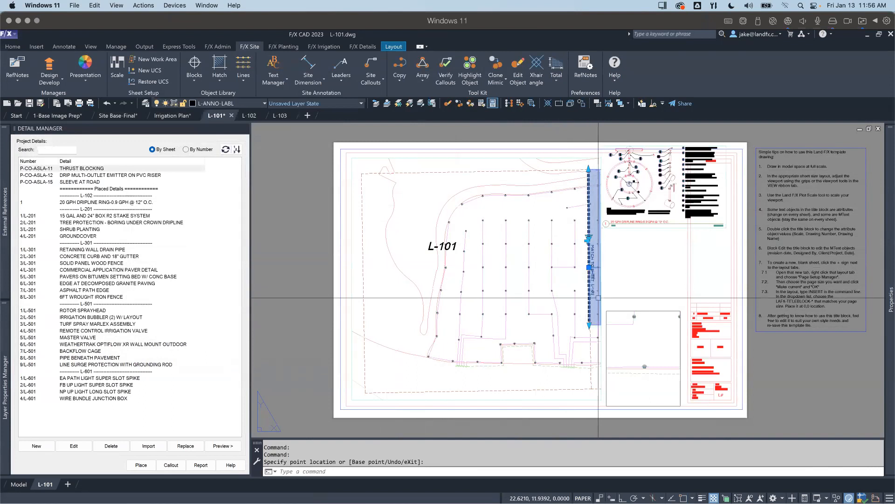
{"action": "left_click", "coordinate": [589, 326]}
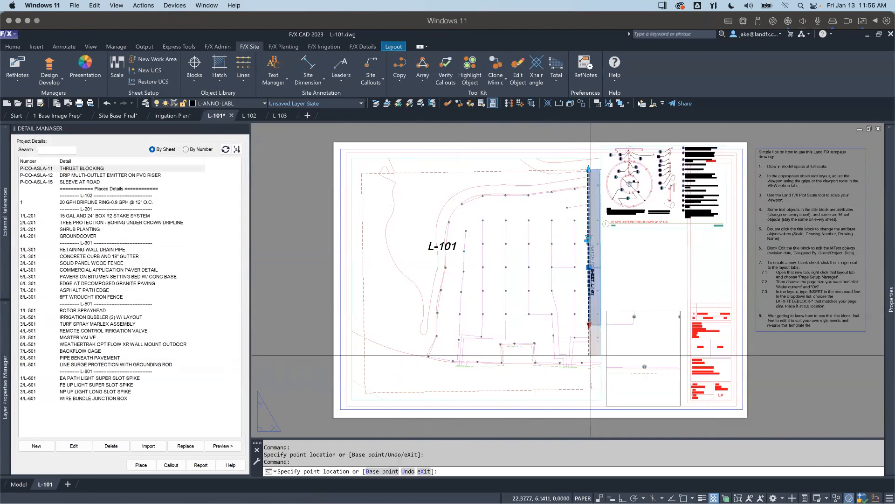
{"action": "left_click", "coordinate": [590, 388]}
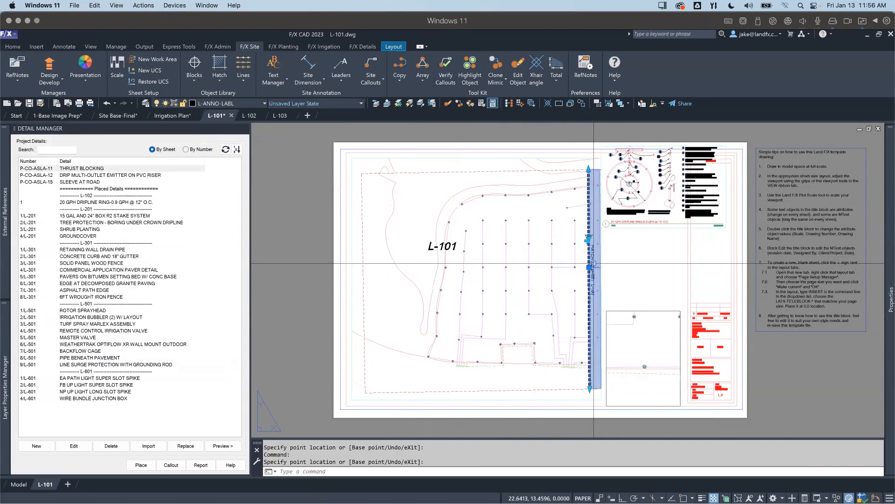
Step: Try flipping the vertical matchline's text and switching its mask to option 2
{"action": "scroll", "coordinate": [593, 261], "scroll_direction": "up", "scroll_amount": 2}
{"action": "left_click", "coordinate": [583, 227]}
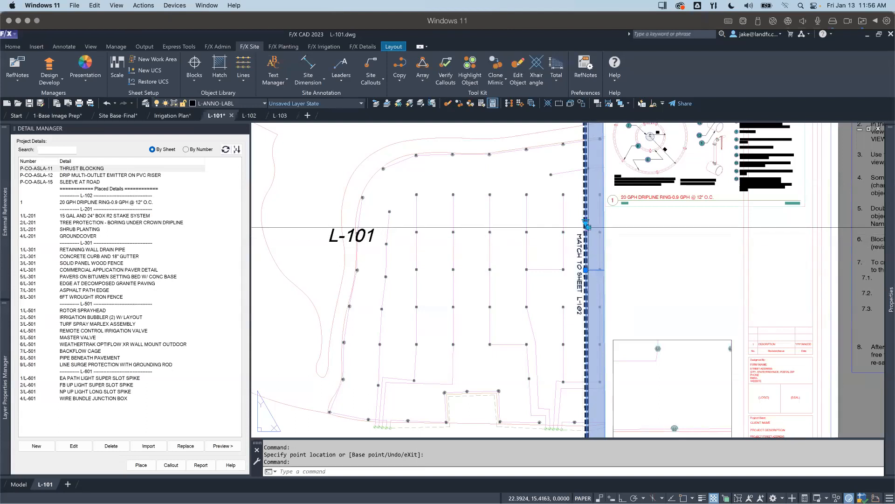
{"action": "left_click", "coordinate": [588, 227]}
{"action": "left_click", "coordinate": [586, 223]}
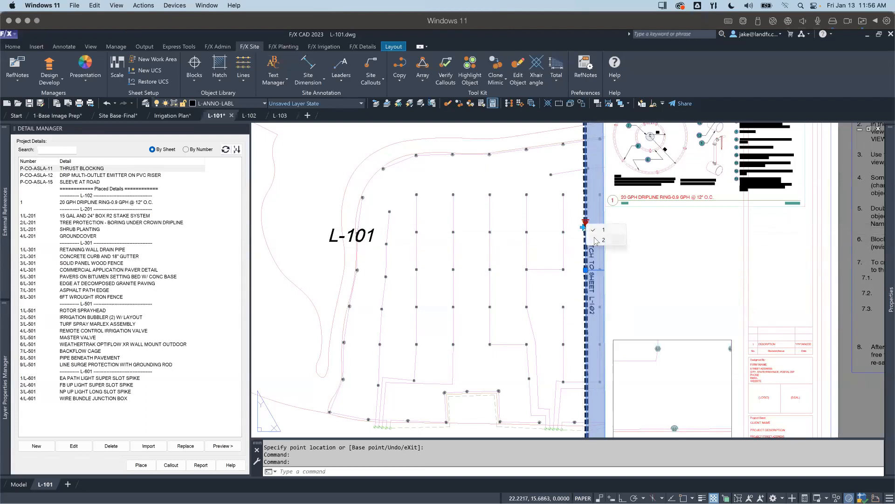
{"action": "left_click", "coordinate": [595, 240]}
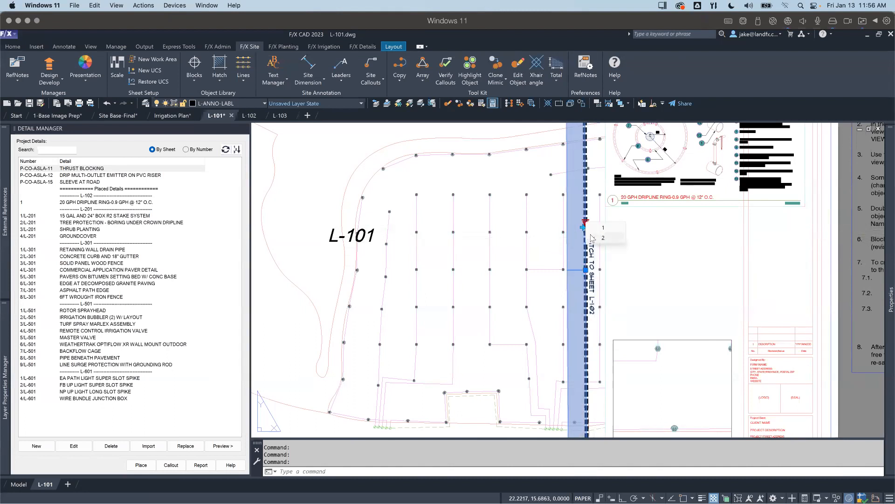
{"action": "scroll", "coordinate": [588, 252], "scroll_direction": "down", "scroll_amount": 3}
{"action": "key", "text": "Escape"}
Step: Place a horizontal MATCHLINE block along the sheet layout preview's upper edge, with L-115 as the next sheet number
{"action": "mouse_move", "coordinate": [506, 292]}
{"action": "middle_mouse_down"}
{"action": "mouse_move", "coordinate": [508, 302]}
{"action": "mouse_move", "coordinate": [508, 282]}
{"action": "middle_mouse_up"}
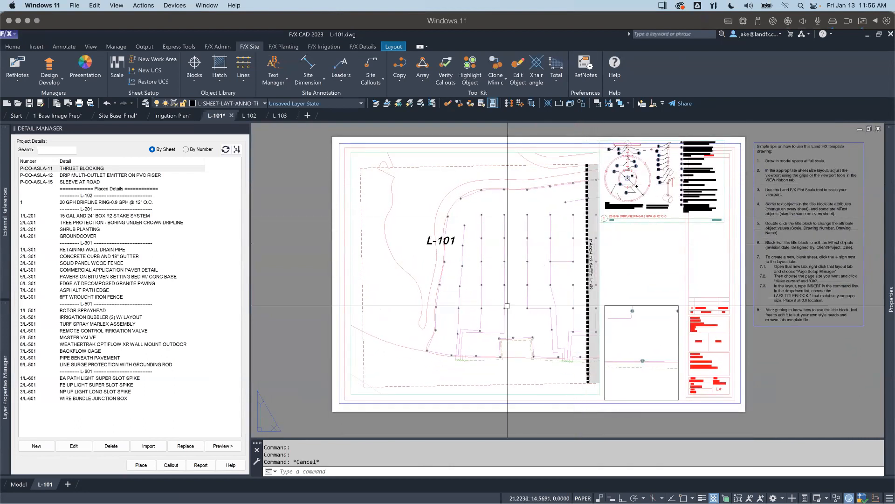
{"action": "scroll", "coordinate": [506, 302], "scroll_direction": "down", "scroll_amount": 2}
{"action": "middle_click_drag", "start_coordinate": [496, 326], "coordinate": [487, 351]}
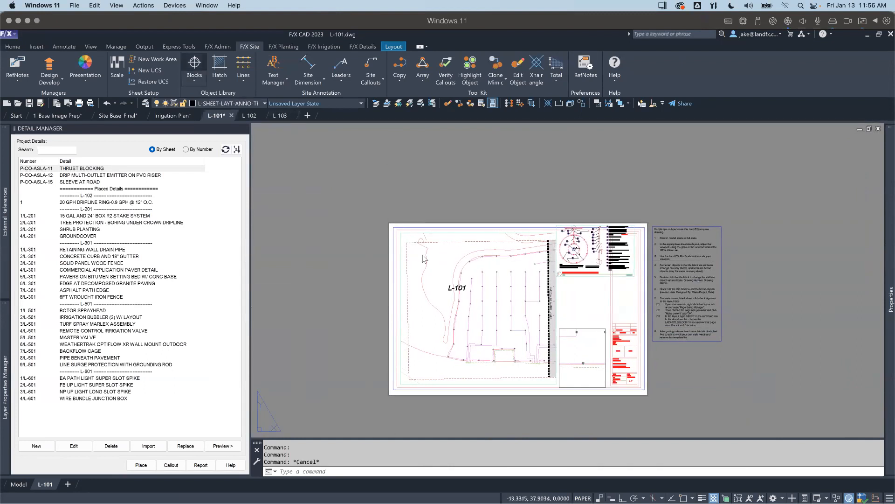
{"action": "left_click", "coordinate": [194, 65]}
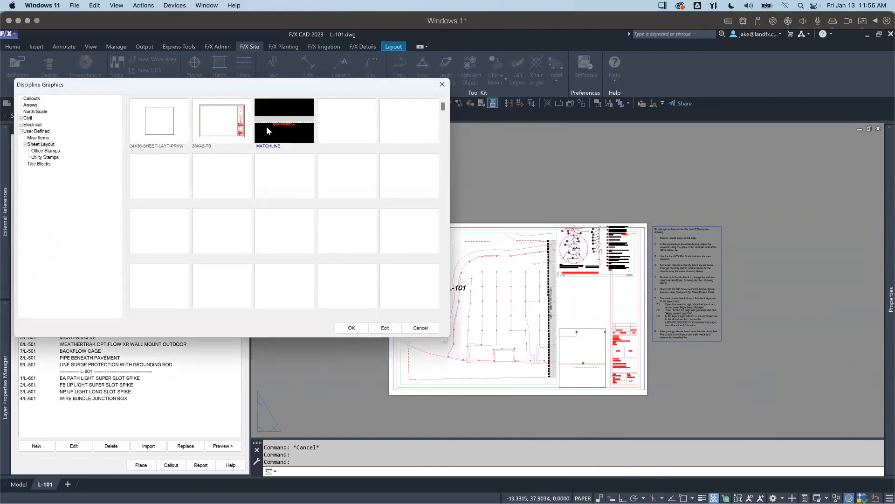
{"action": "double_click", "coordinate": [267, 130]}
{"action": "scroll", "coordinate": [502, 241], "scroll_direction": "up", "scroll_amount": 2}
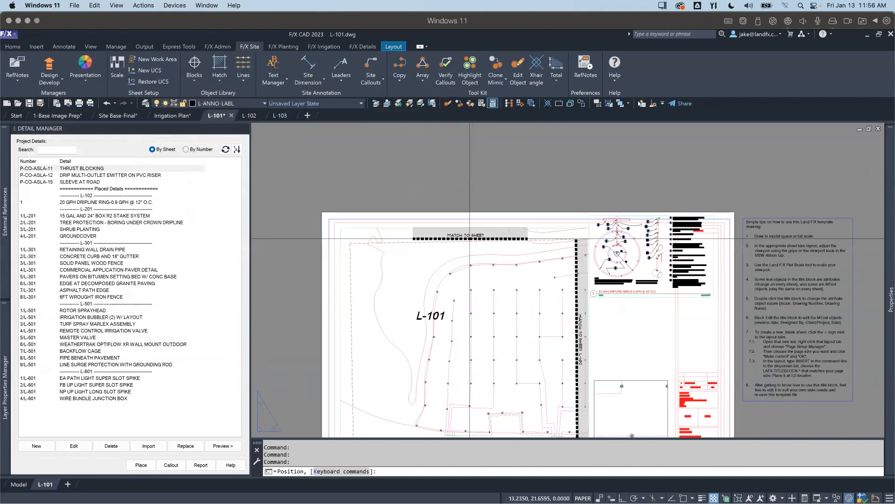
{"action": "left_click", "coordinate": [458, 241]}
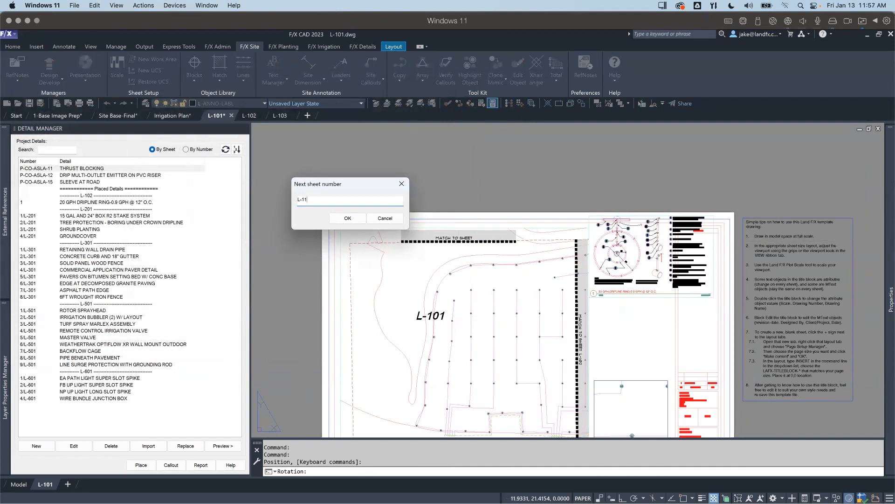
{"action": "key", "text": "Return"}
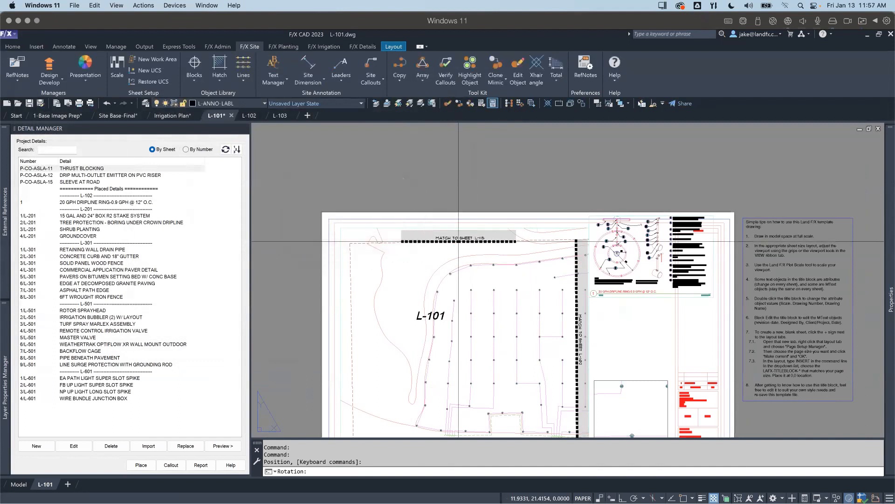
{"action": "key", "text": "Escape"}
Step: Stretch the horizontal matchline east to the vertical matchline's upper end and west to the preview's western edge
{"action": "left_click", "coordinate": [467, 238]}
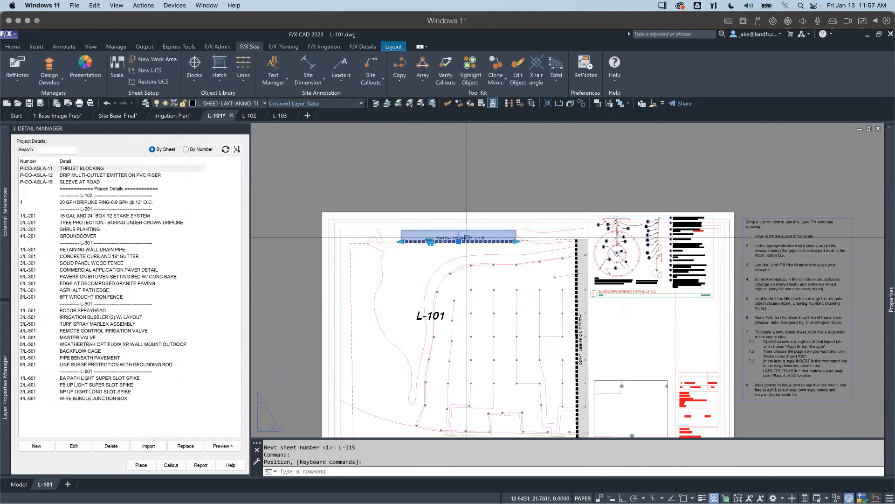
{"action": "left_click", "coordinate": [516, 241]}
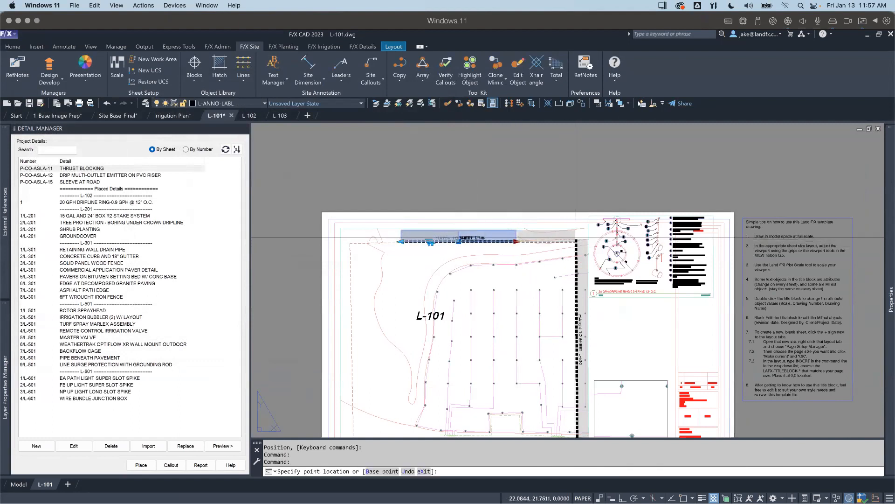
{"action": "left_click", "coordinate": [575, 240]}
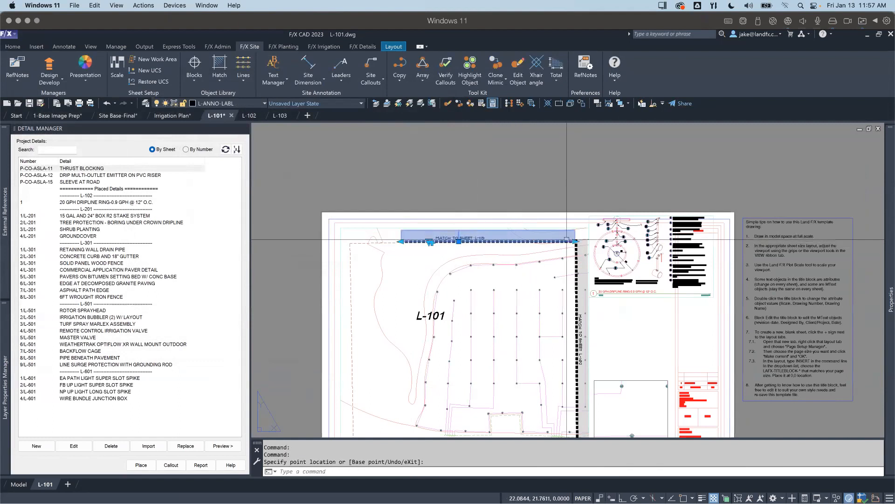
{"action": "left_click", "coordinate": [399, 243]}
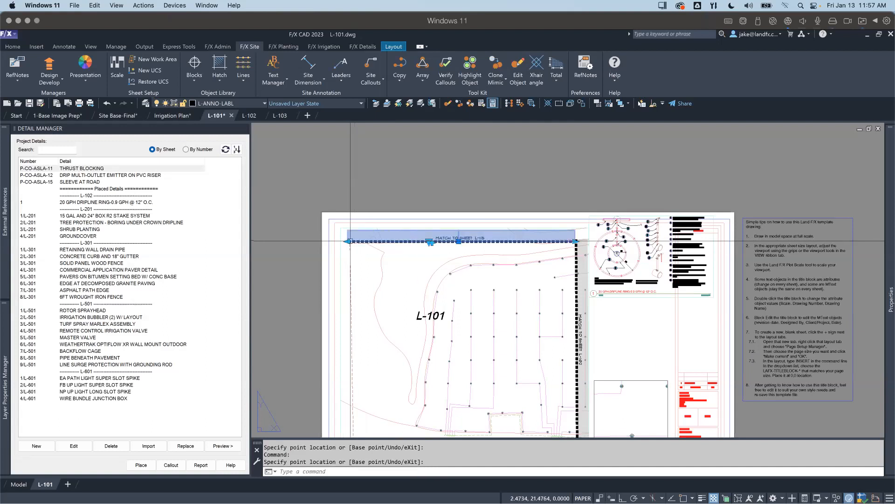
{"action": "key", "text": "Escape"}
{"action": "scroll", "coordinate": [424, 276], "scroll_direction": "down", "scroll_amount": 2}
{"action": "scroll", "coordinate": [439, 275], "scroll_direction": "up", "scroll_amount": 5}
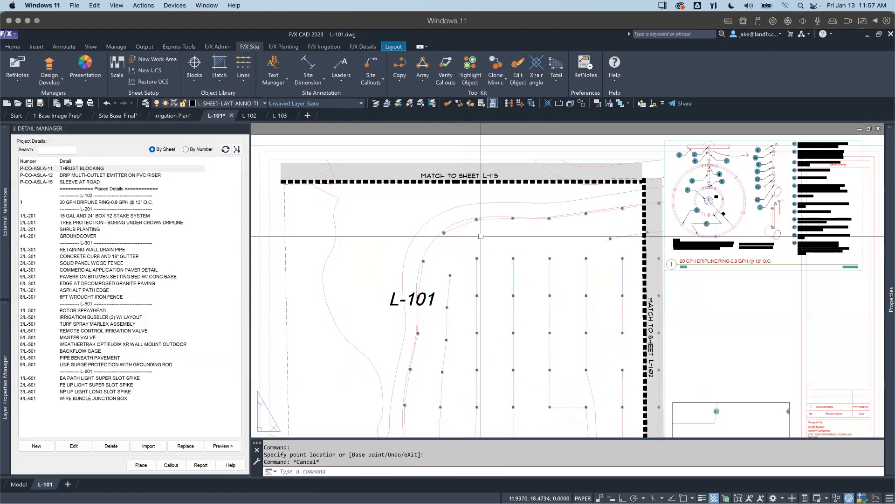
Step: Preview the plot of sheet L-101, examine both matchlines and the placed detail, and close the preview without plotting
{"action": "scroll", "coordinate": [493, 235], "scroll_direction": "down", "scroll_amount": 2}
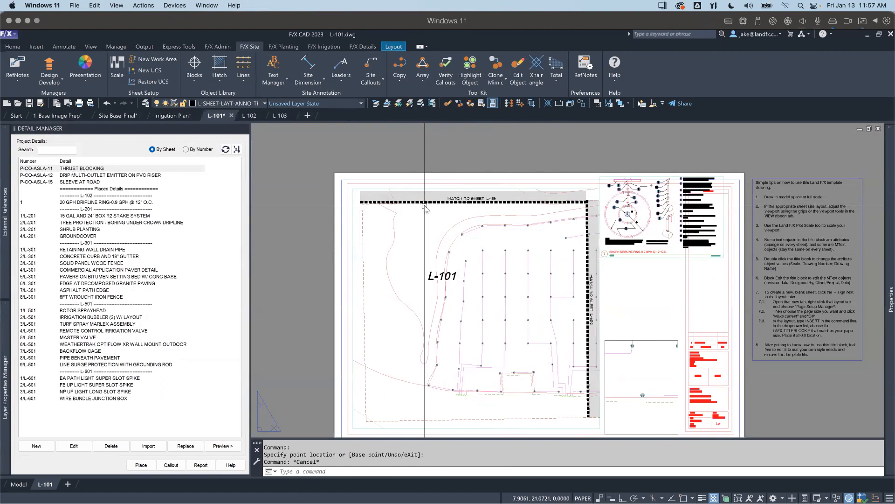
{"action": "key", "text": "ctrl+p"}
{"action": "key", "text": "Return"}
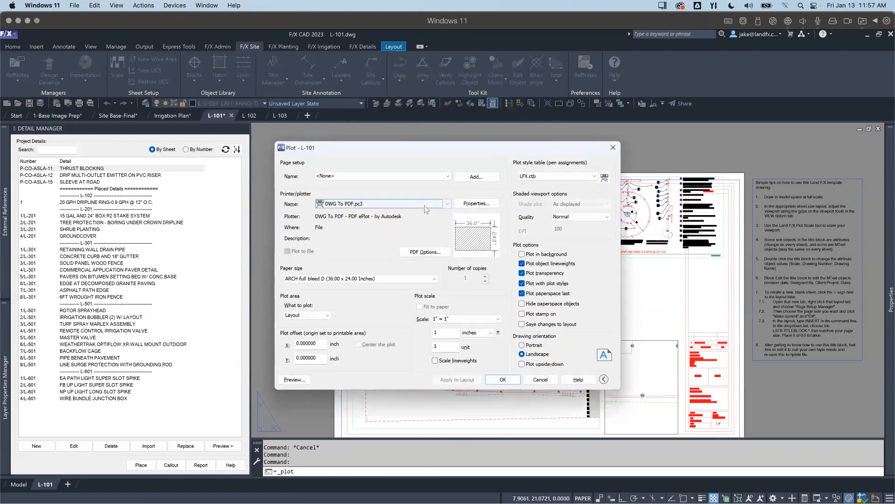
{"action": "left_click", "coordinate": [294, 380]}
{"action": "scroll", "coordinate": [446, 221], "scroll_direction": "down", "scroll_amount": 5}
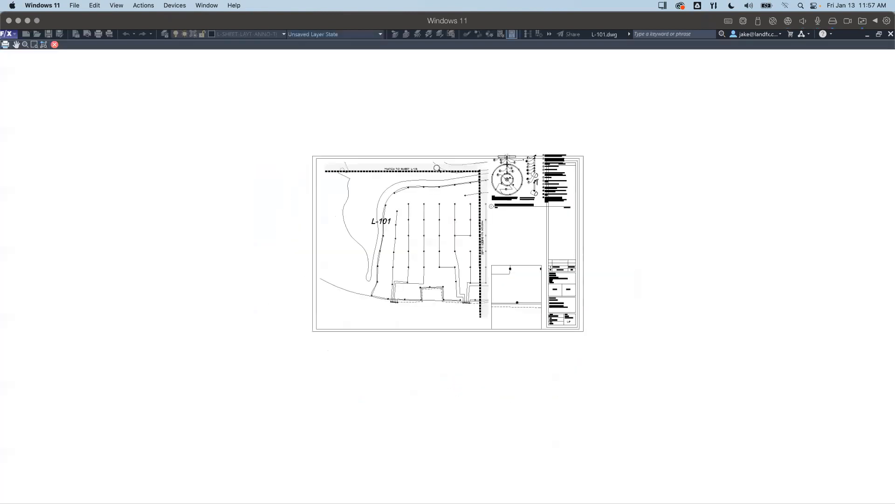
{"action": "scroll", "coordinate": [432, 168], "scroll_direction": "up", "scroll_amount": 8}
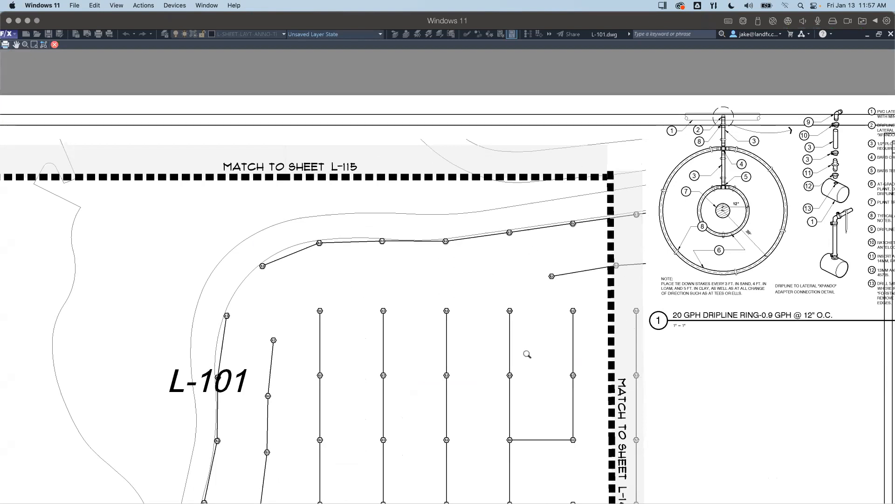
{"action": "scroll", "coordinate": [496, 431], "scroll_direction": "down", "scroll_amount": 3}
{"action": "middle_click_drag", "start_coordinate": [495, 432], "coordinate": [526, 254]}
{"action": "middle_click_drag", "start_coordinate": [522, 403], "coordinate": [512, 460]}
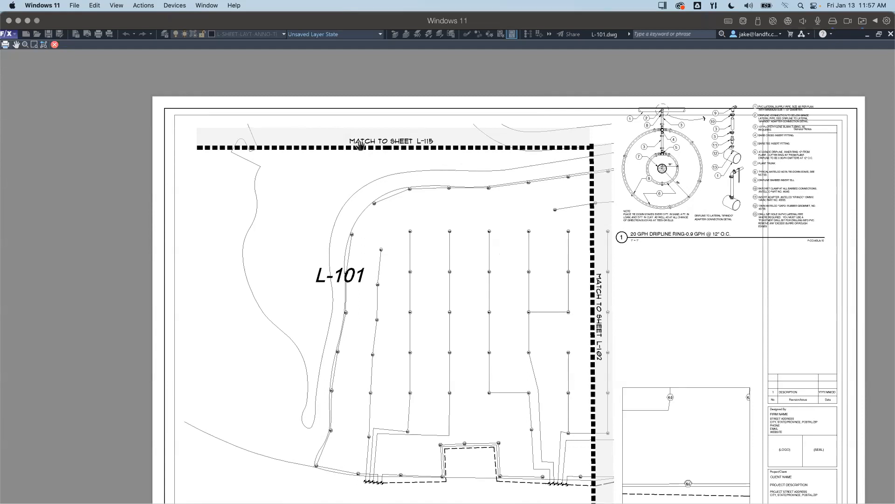
{"action": "key", "text": "Escape"}
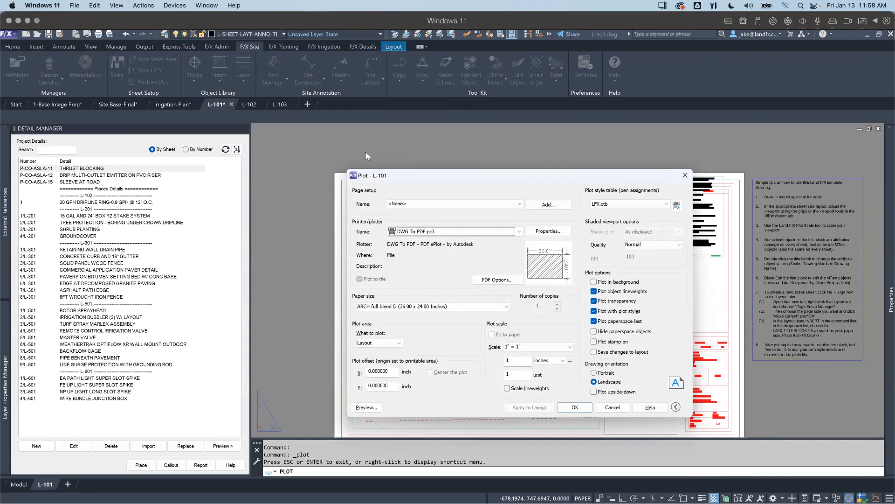
{"action": "key", "text": "Return"}
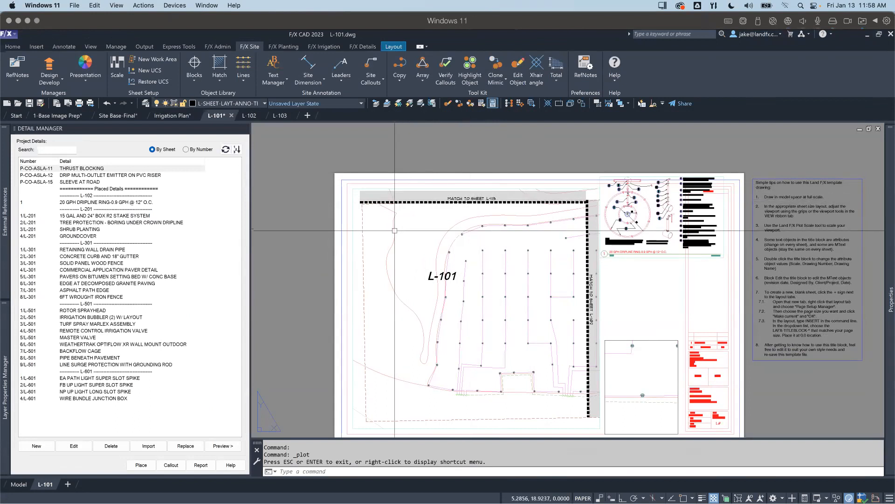
{"action": "left_click", "coordinate": [495, 201]}
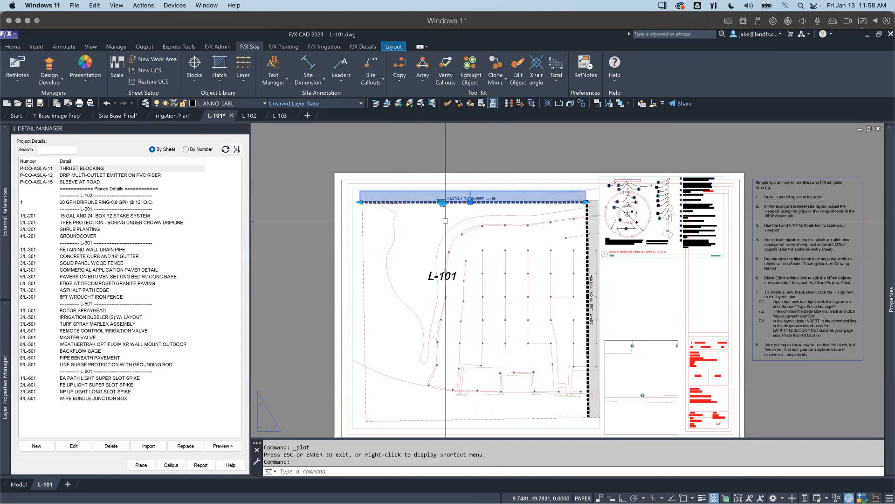
{"action": "key", "text": "Escape"}
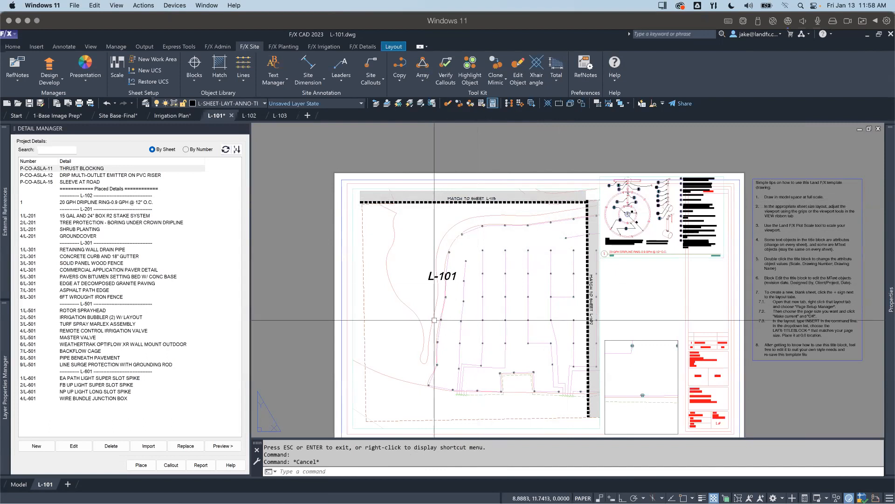
{"action": "middle_click_drag", "start_coordinate": [438, 332], "coordinate": [430, 321]}
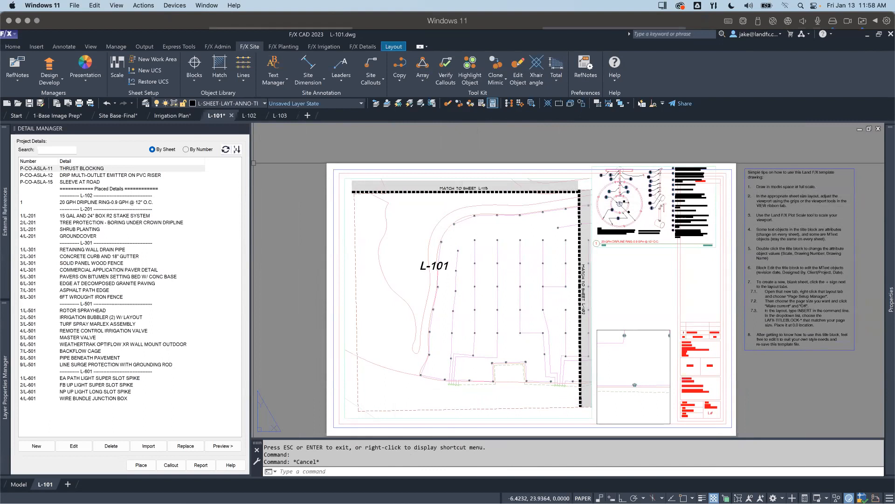
Step: Start opening another drawing and go to the _2022_Working Drawing Irrigation_ shortcut on the Desktop
{"action": "left_click", "coordinate": [18, 103]}
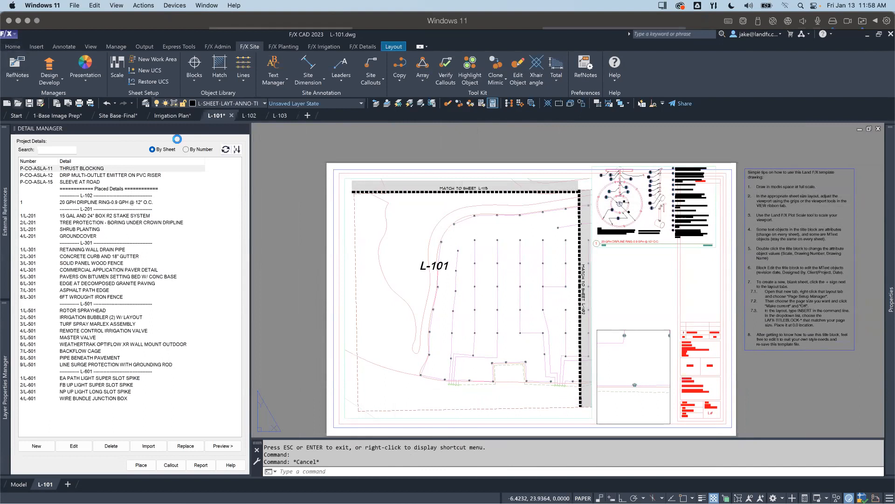
{"action": "left_click", "coordinate": [336, 240]}
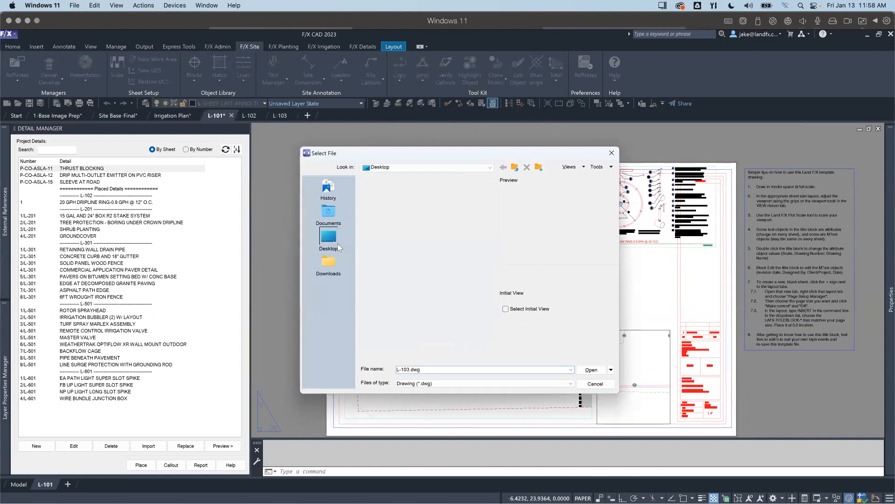
{"action": "double_click", "coordinate": [409, 341]}
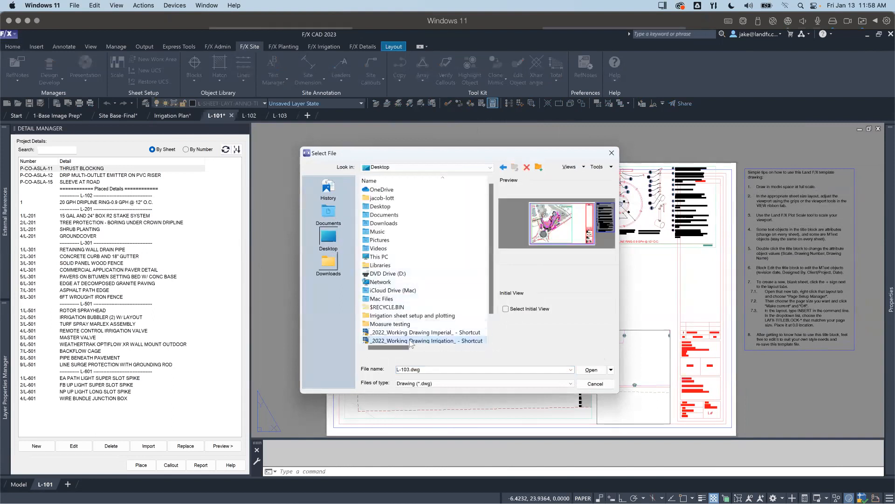
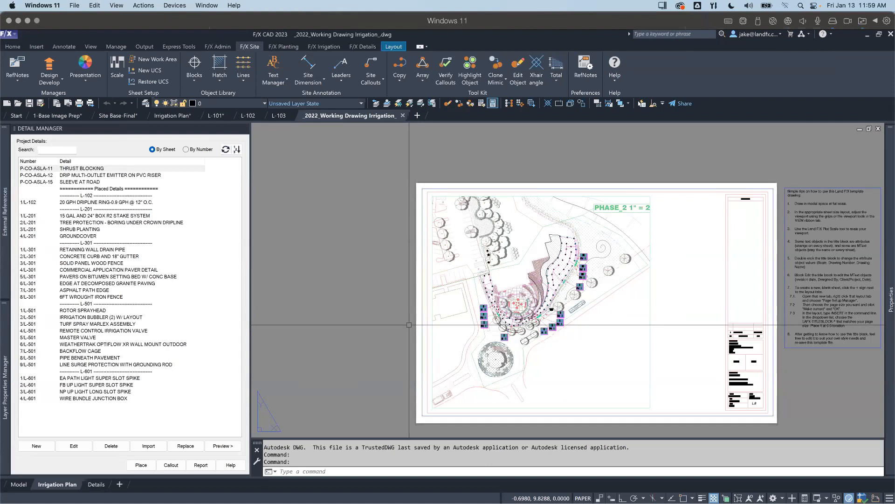
Step: Close the Detail Manager and take a closer look at the plan viewport on the Irrigation Plan layout
{"action": "middle_click_drag", "start_coordinate": [509, 342], "coordinate": [423, 319]}
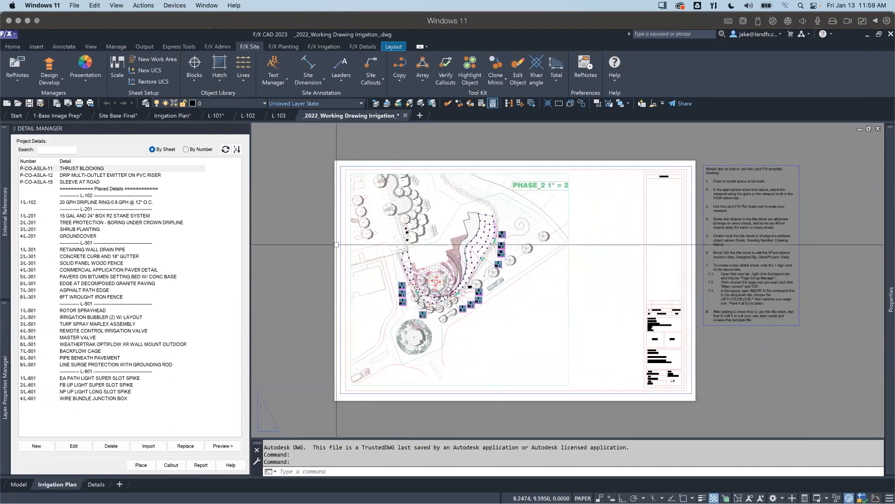
{"action": "left_click", "coordinate": [245, 128]}
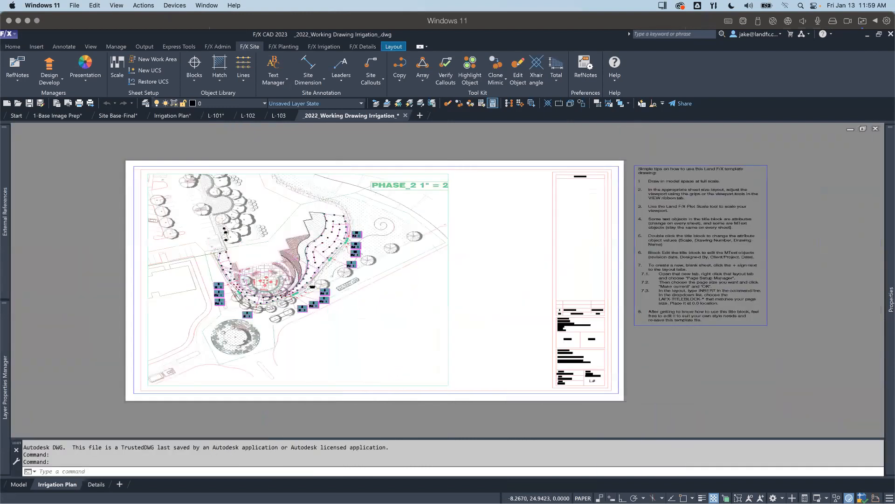
{"action": "scroll", "coordinate": [282, 304], "scroll_direction": "up", "scroll_amount": 3}
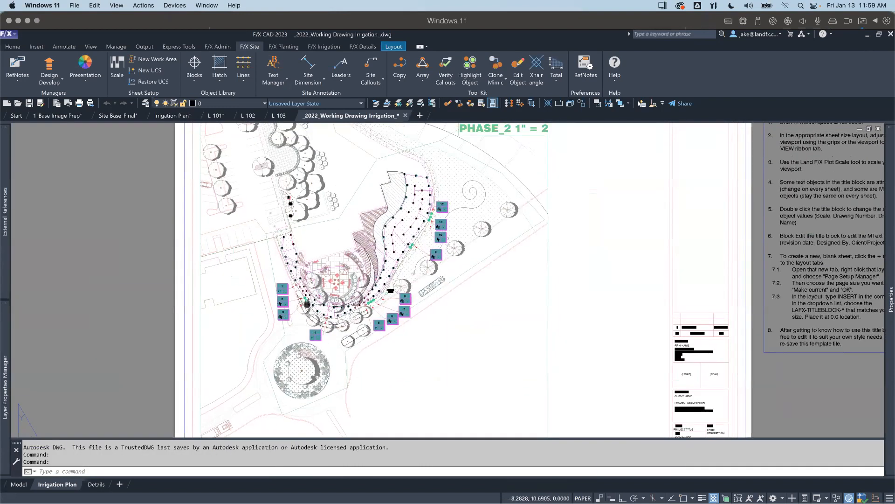
{"action": "middle_click_drag", "start_coordinate": [307, 311], "coordinate": [307, 314]}
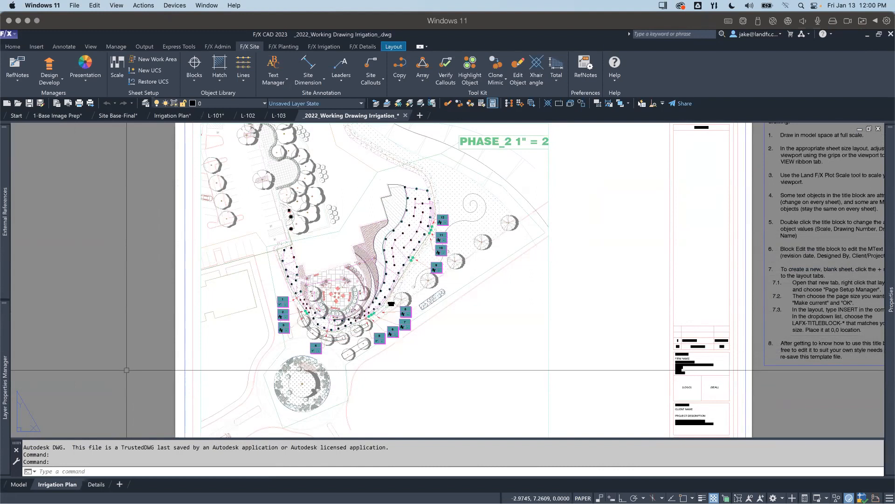
Step: Check the irrigation plan's valve callouts and piping in model space, and return to the Irrigation Plan layout
{"action": "left_click", "coordinate": [19, 484]}
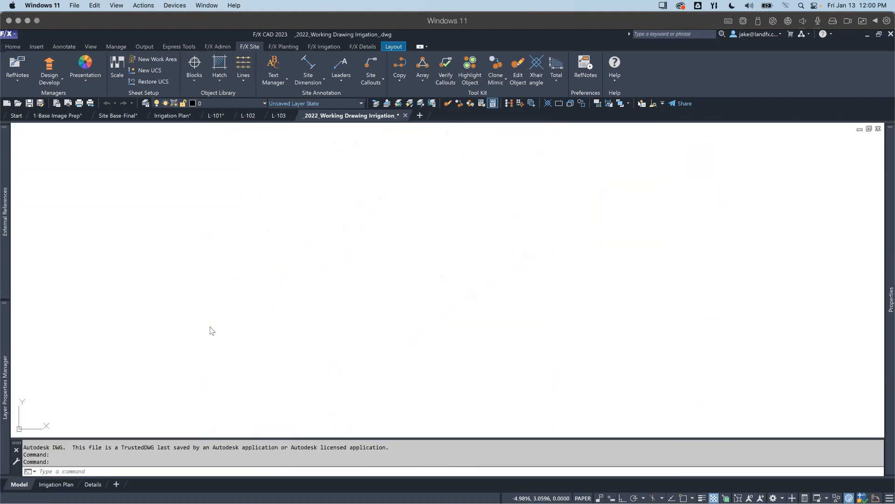
{"action": "left_click", "coordinate": [204, 210]}
{"action": "key", "text": "Escape"}
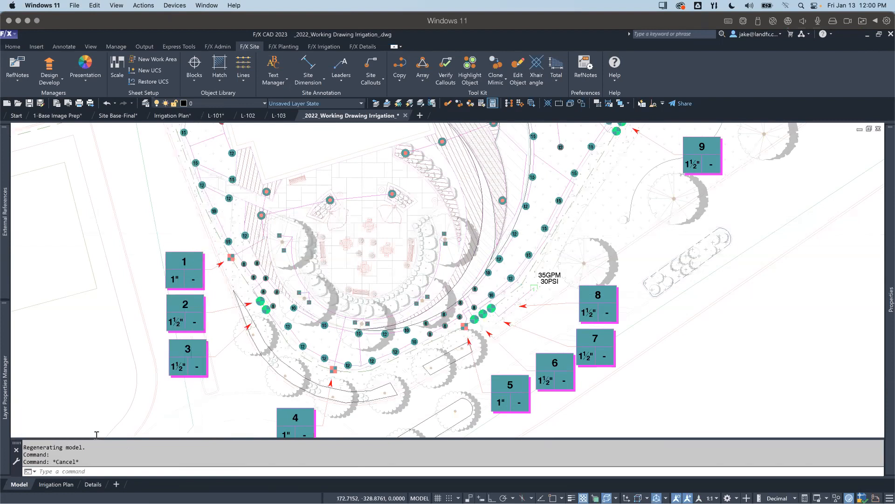
{"action": "left_click", "coordinate": [57, 484]}
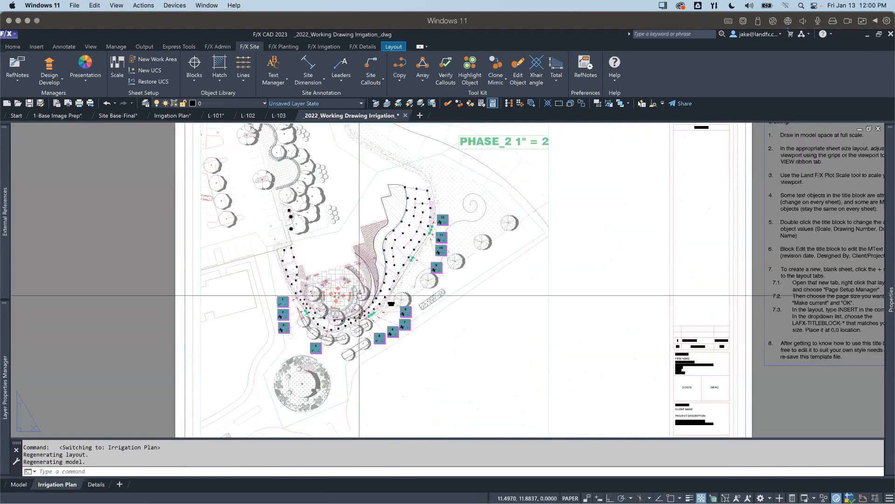
Step: Preview the single-sheet plot of the Irrigation Plan layout, examine the pipe linetypes and valve callouts, and leave without plotting
{"action": "key", "text": "ctrl+p"}
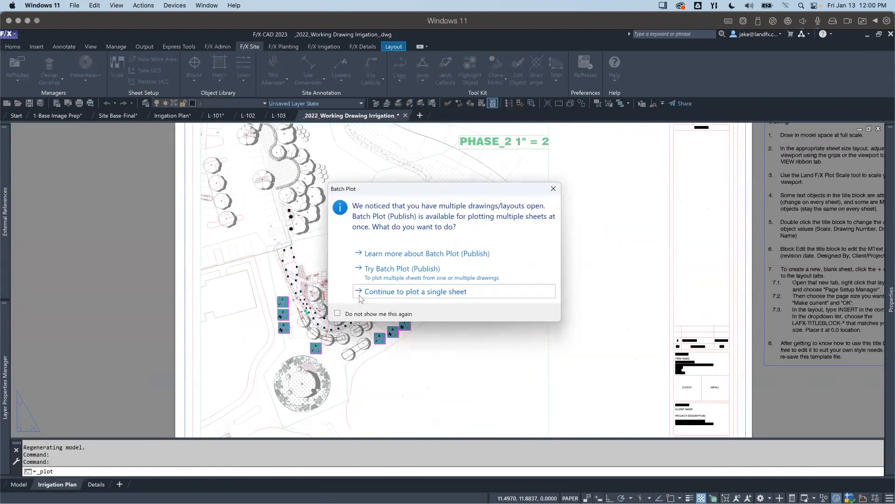
{"action": "left_click", "coordinate": [360, 295]}
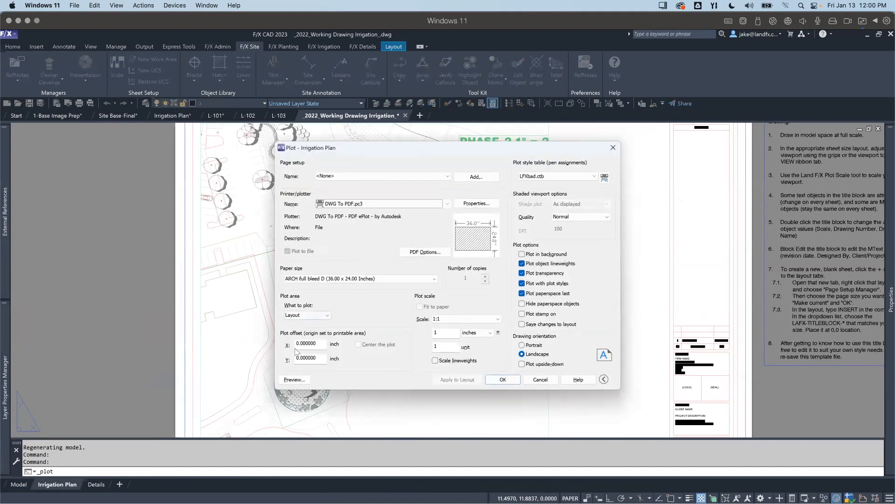
{"action": "left_click", "coordinate": [294, 379]}
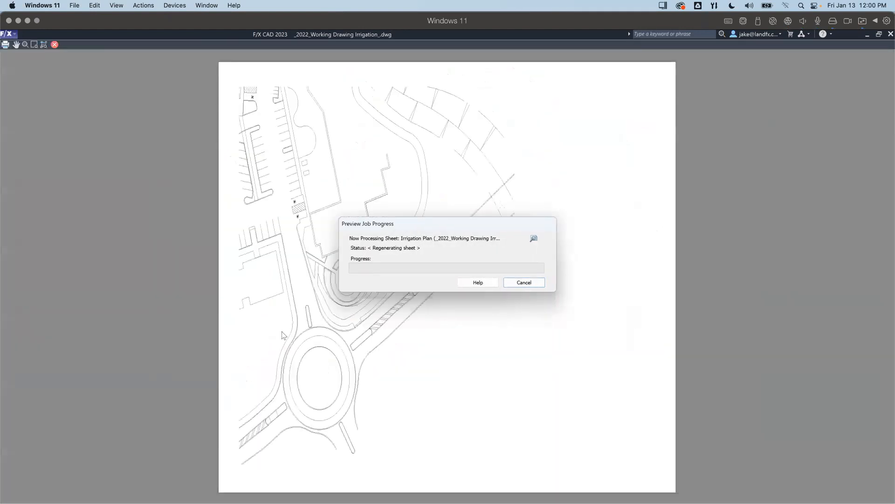
{"action": "scroll", "coordinate": [304, 276], "scroll_direction": "up", "scroll_amount": 5}
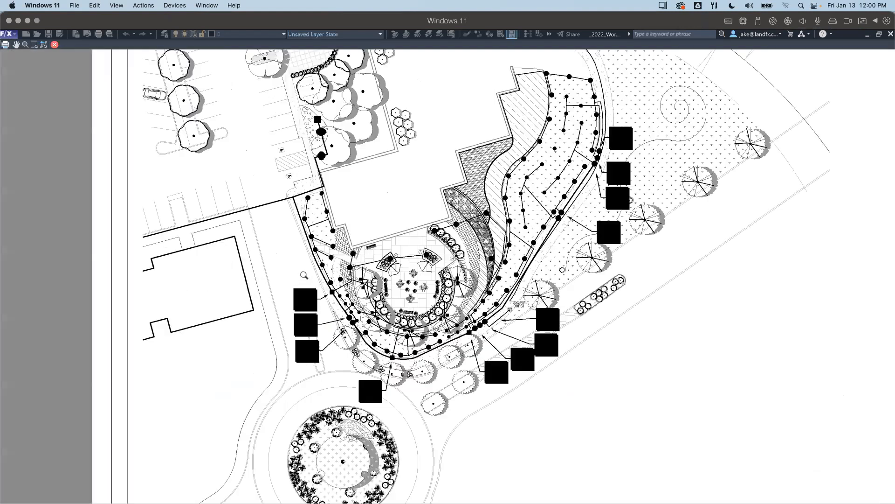
{"action": "scroll", "coordinate": [304, 275], "scroll_direction": "up", "scroll_amount": 5}
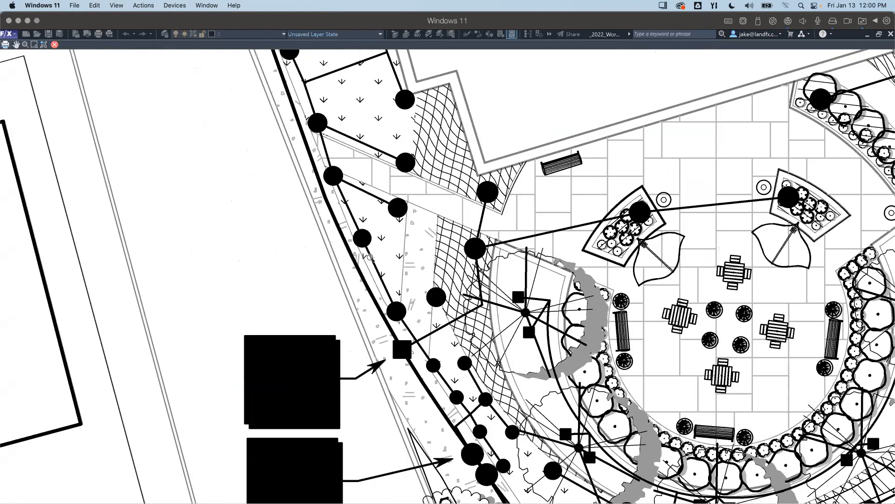
{"action": "scroll", "coordinate": [377, 285], "scroll_direction": "down", "scroll_amount": 3}
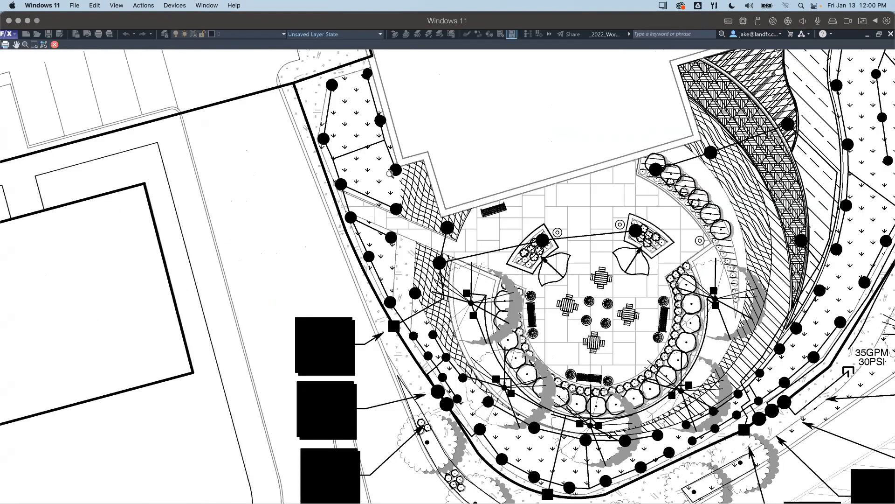
{"action": "scroll", "coordinate": [384, 314], "scroll_direction": "down", "scroll_amount": 3}
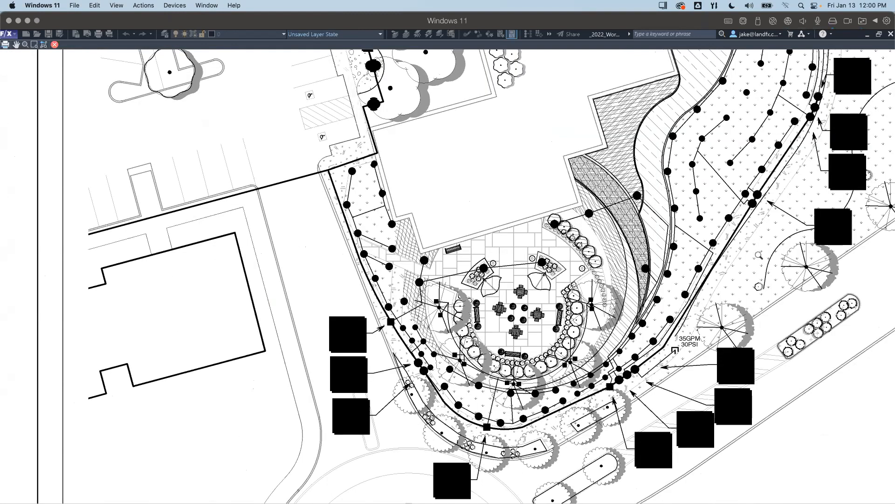
{"action": "middle_click_drag", "start_coordinate": [585, 382], "coordinate": [561, 351]}
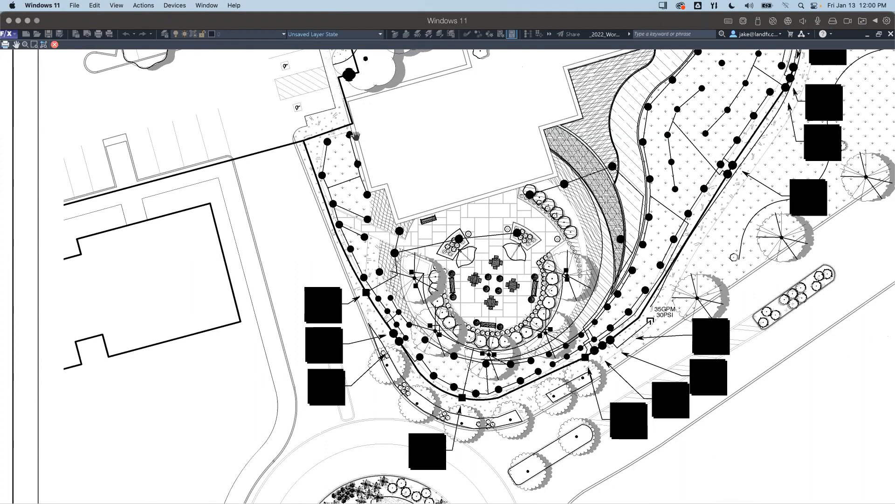
{"action": "key", "text": "Escape"}
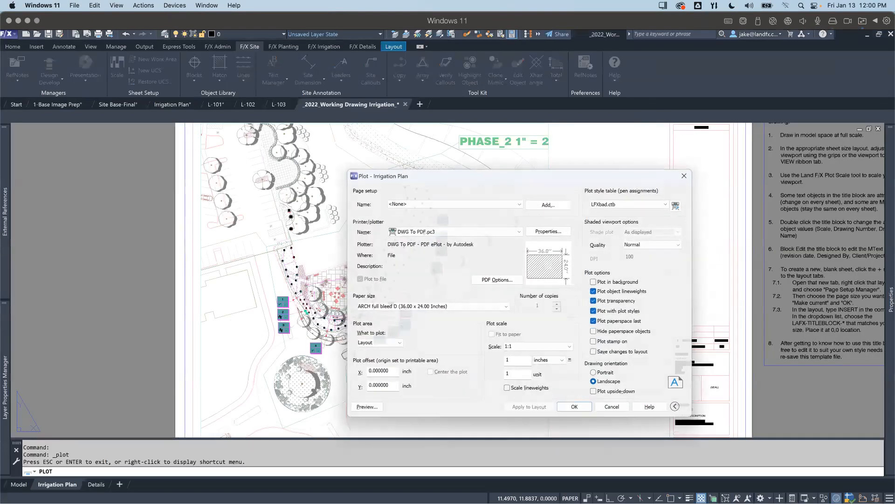
{"action": "key", "text": "Escape"}
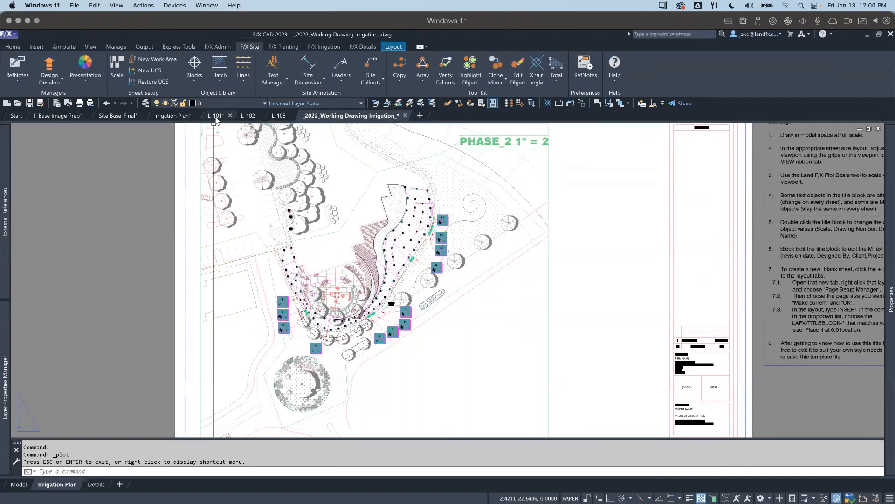
Step: Look at the open L-101 sheet for comparison and return to the _2022_Working Drawing Irrigation_ drawing
{"action": "mouse_move", "coordinate": [216, 120]}
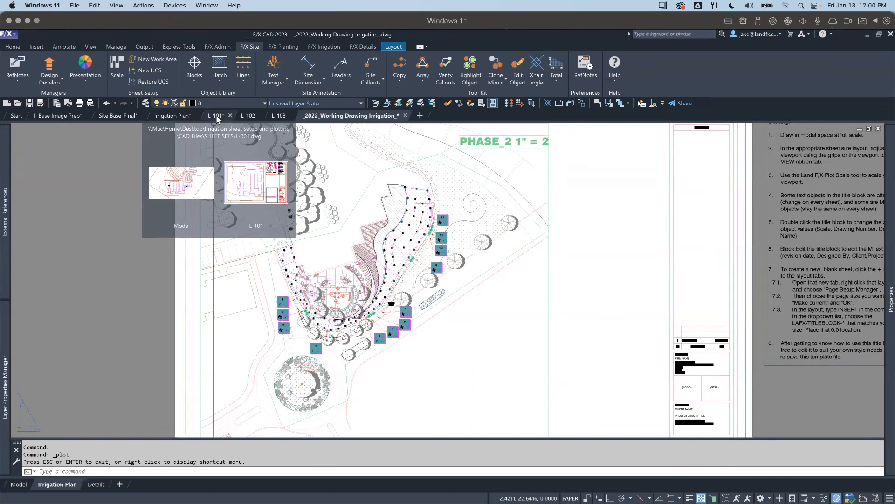
{"action": "left_click", "coordinate": [217, 120]}
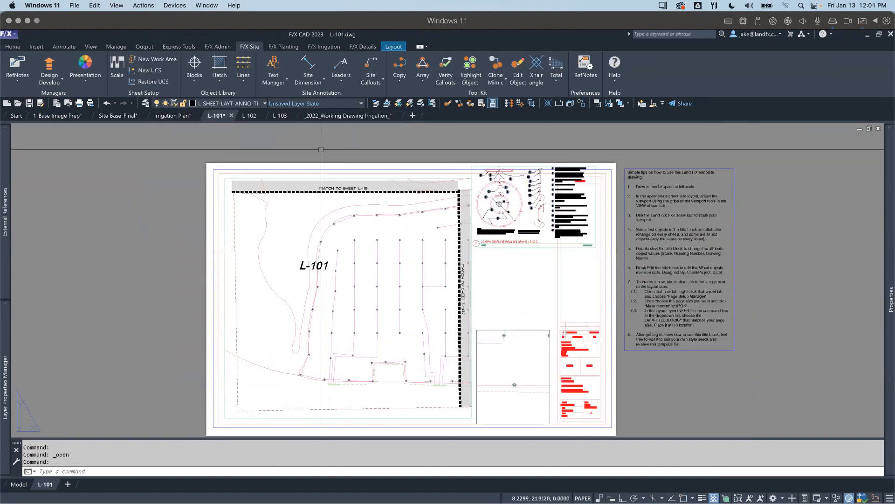
{"action": "left_click", "coordinate": [340, 118]}
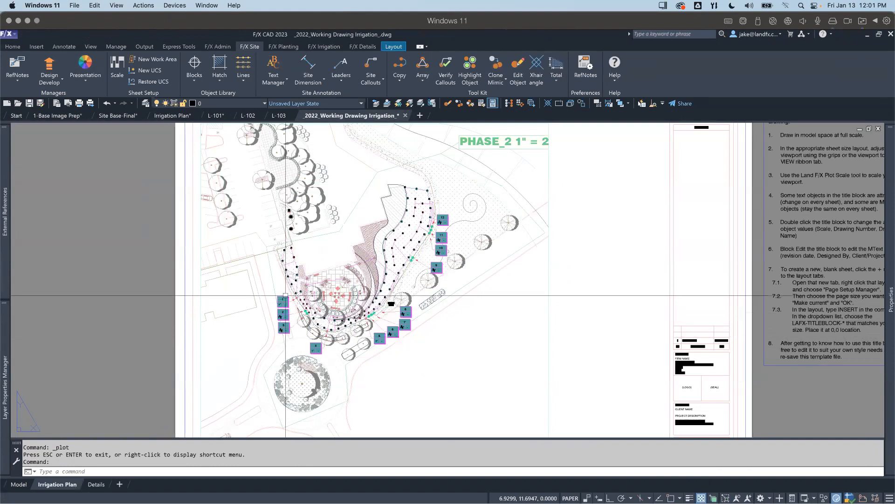
Step: Set PSLTSCALE to 0 on the Irrigation Plan layout and regenerate the layout and all its viewports
{"action": "scroll", "coordinate": [288, 292], "scroll_direction": "up", "scroll_amount": 2}
{"action": "scroll", "coordinate": [288, 290], "scroll_direction": "up", "scroll_amount": 2}
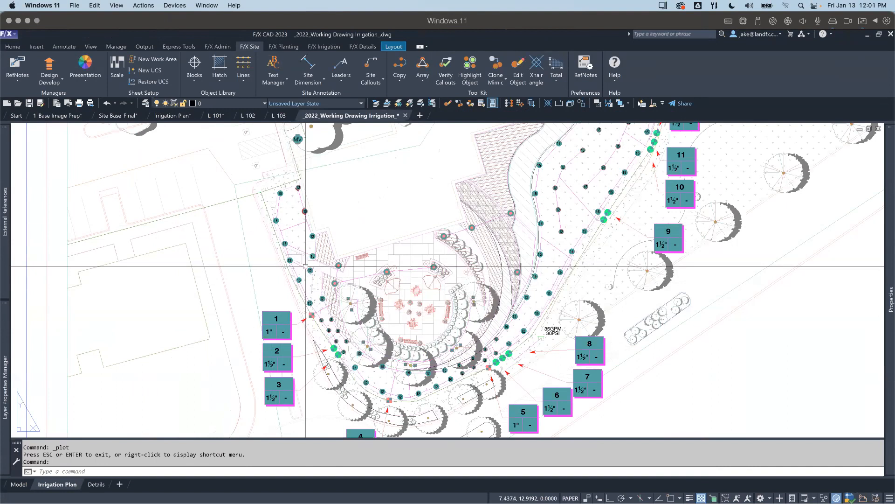
{"action": "type", "text": "PS"}
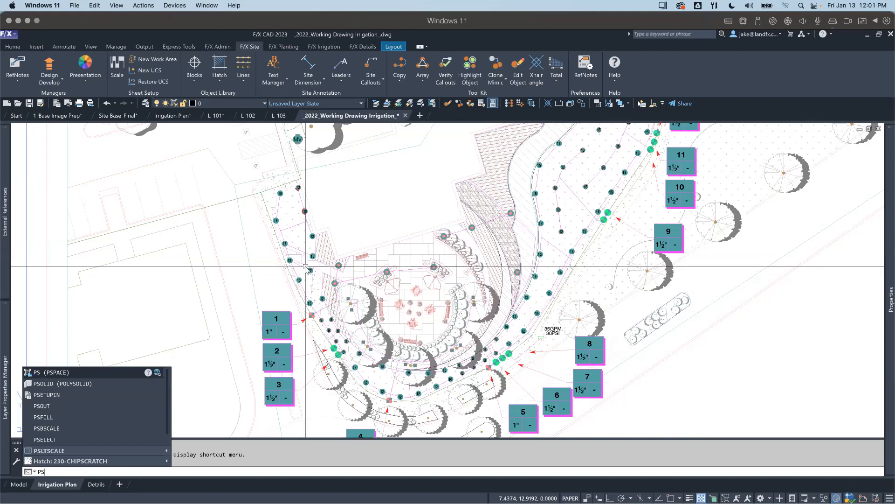
{"action": "type", "text": "LTSCALE"}
{"action": "key", "text": "Return"}
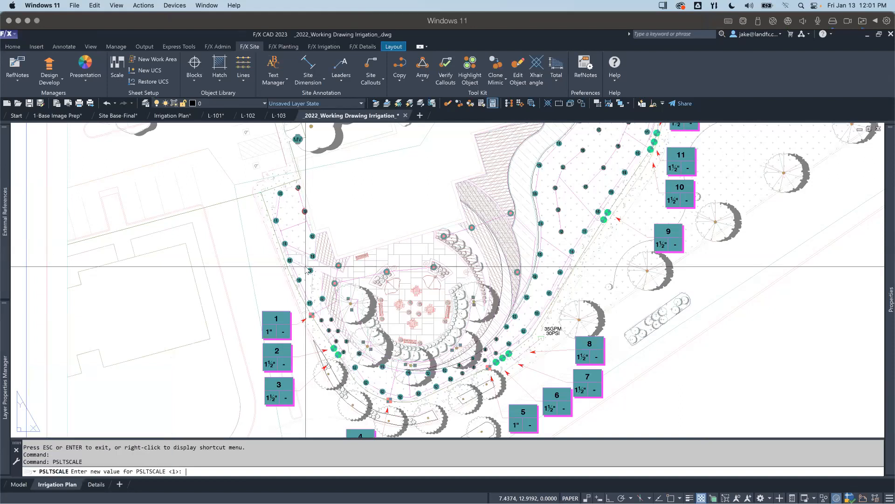
{"action": "key", "text": "Return"}
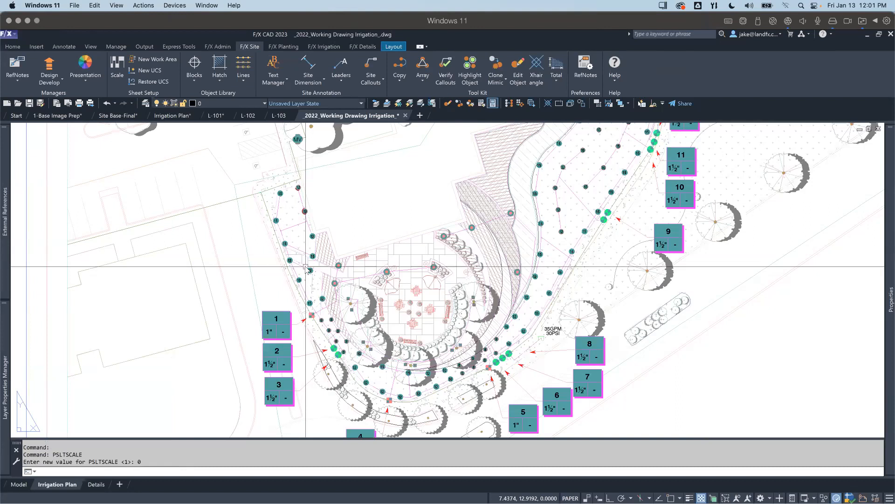
{"action": "type", "text": "rea"}
{"action": "key", "text": "Return"}
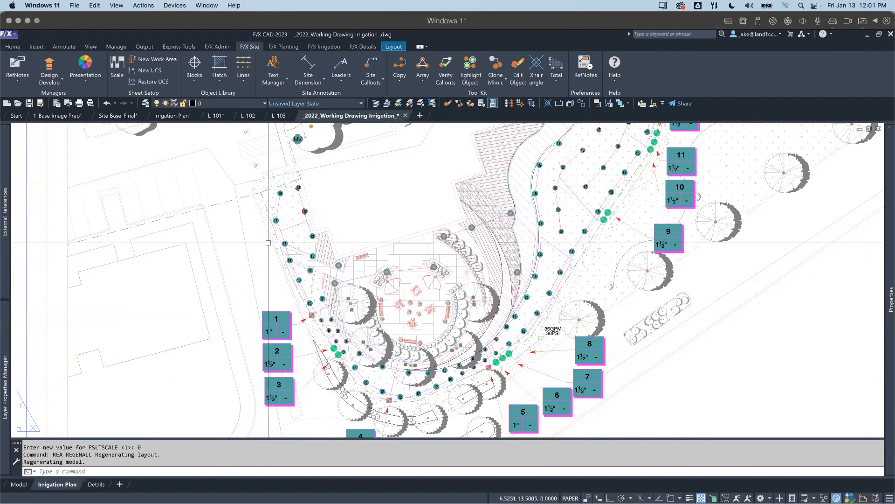
Step: Preview the Irrigation Plan plot again to check the mainline's dashed linetype around the plaza, and leave without plotting
{"action": "key", "text": "ctrl+p"}
{"action": "left_click", "coordinate": [433, 291]}
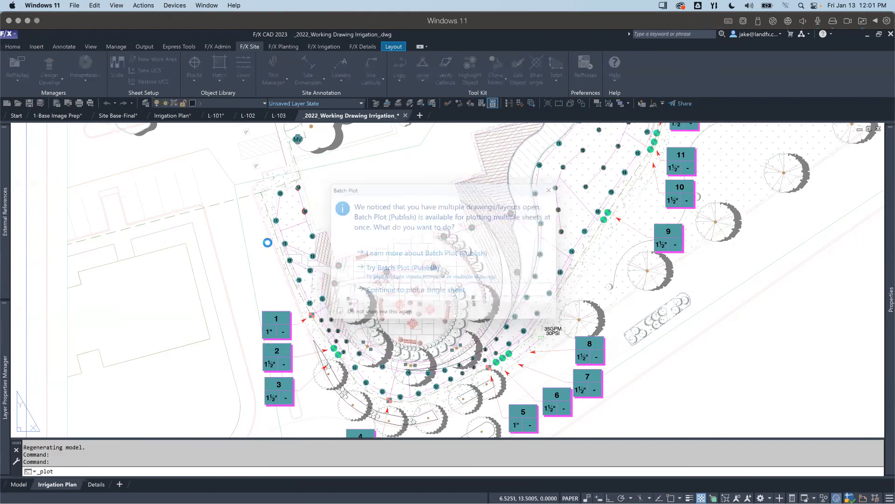
{"action": "left_click", "coordinate": [294, 379]}
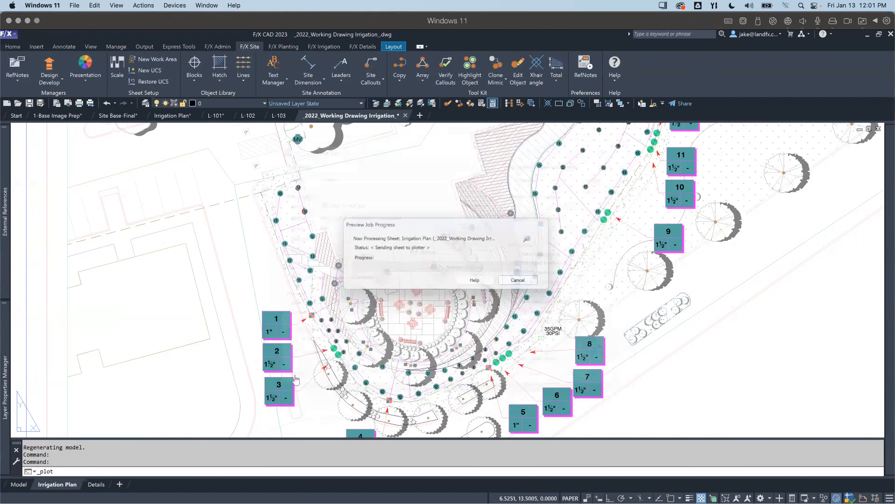
{"action": "scroll", "coordinate": [310, 257], "scroll_direction": "up", "scroll_amount": 6}
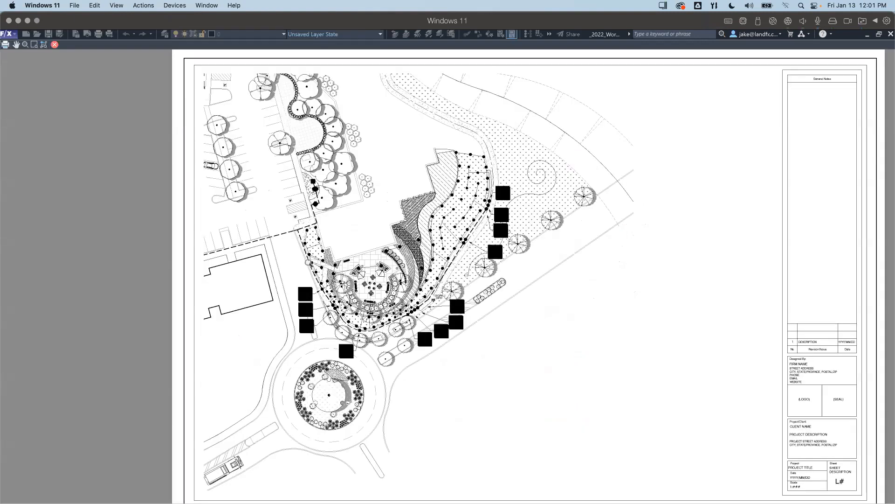
{"action": "scroll", "coordinate": [310, 257], "scroll_direction": "down", "scroll_amount": 4}
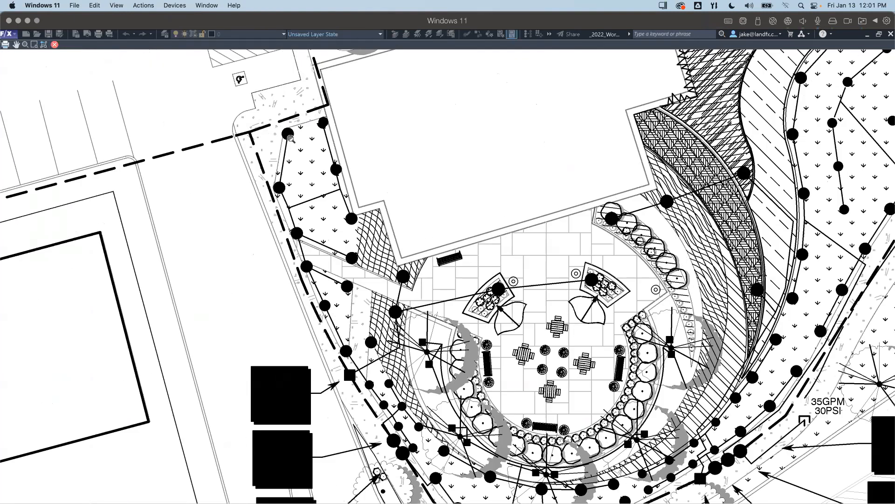
{"action": "key", "text": "Escape"}
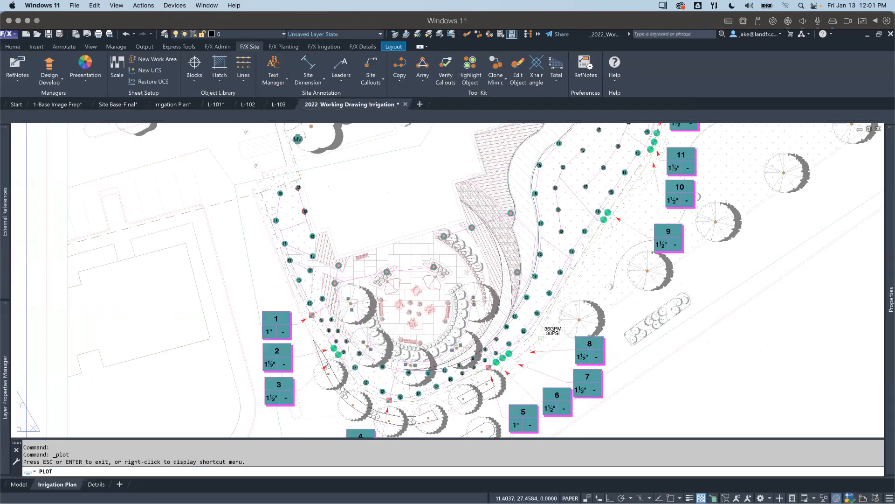
{"action": "key", "text": "Escape"}
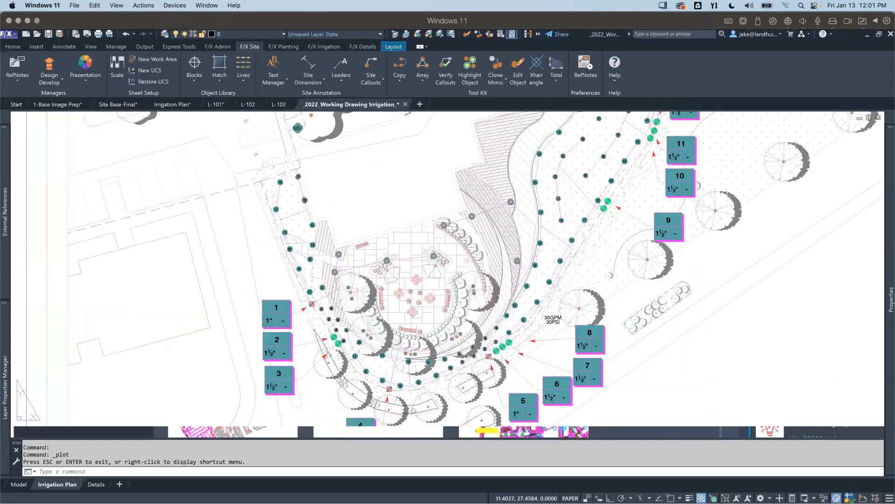
Step: View the LFXbad.ctb plot style table's color settings from the plot setup, and cancel without changes
{"action": "key", "text": "ctrl+p"}
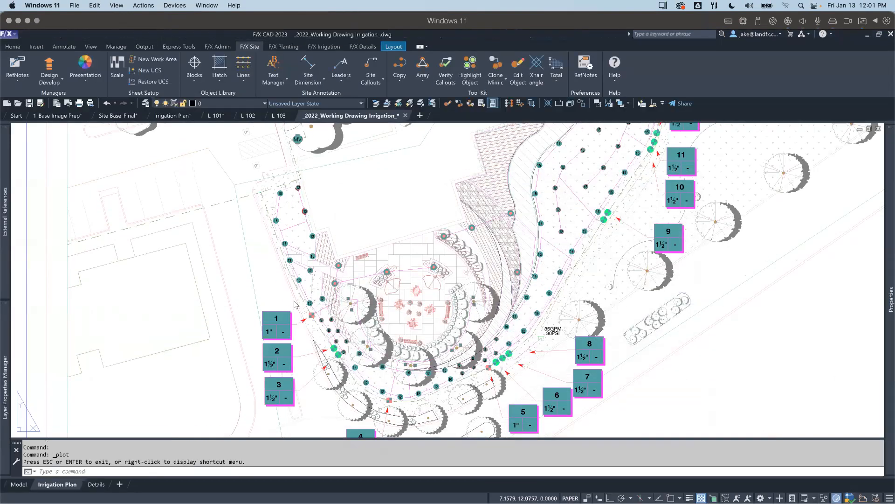
{"action": "key", "text": "Return"}
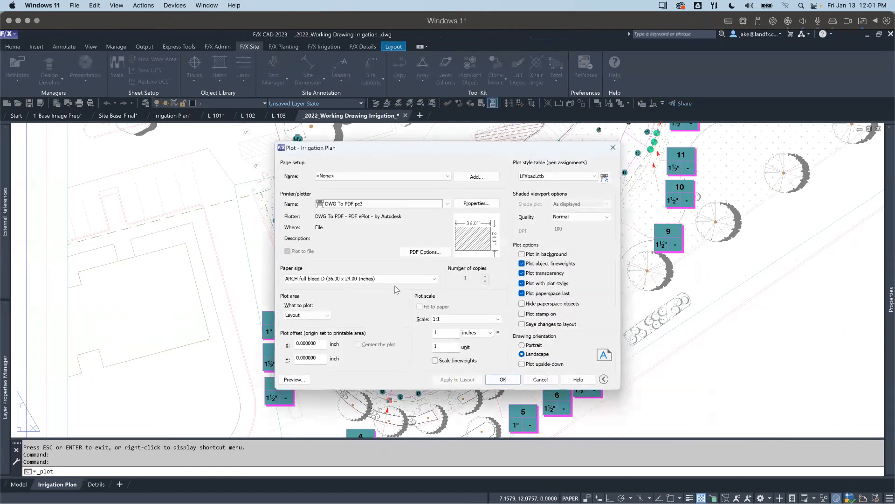
{"action": "left_click", "coordinate": [605, 178]}
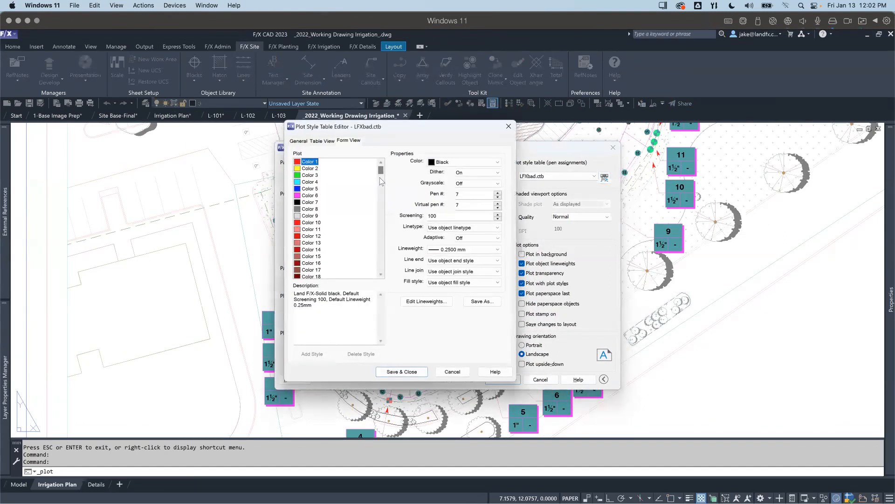
{"action": "key", "text": "Escape"}
{"action": "key", "text": "Escape"}
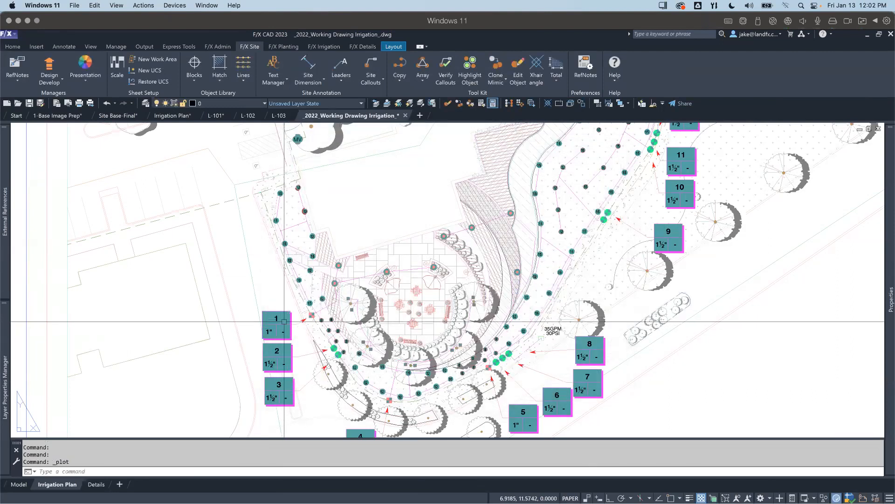
Step: Try to inspect valve callout 1's layer properties with XLAYER from the Irrigation Plan layout
{"action": "type", "text": "XLAY"}
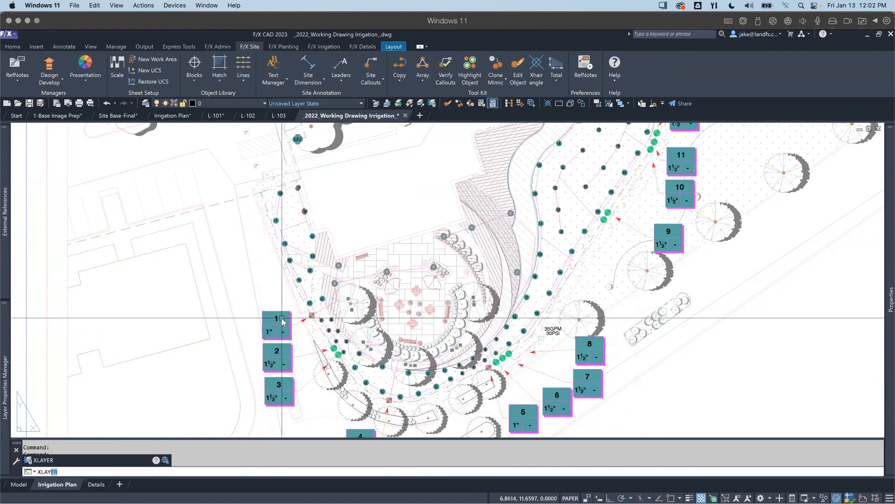
{"action": "key", "text": "Return"}
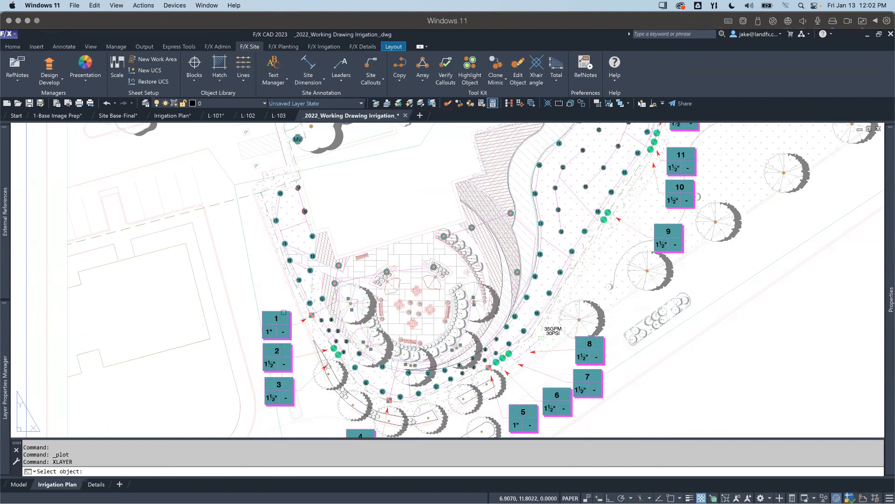
{"action": "left_click", "coordinate": [283, 313]}
{"action": "key", "text": "Return"}
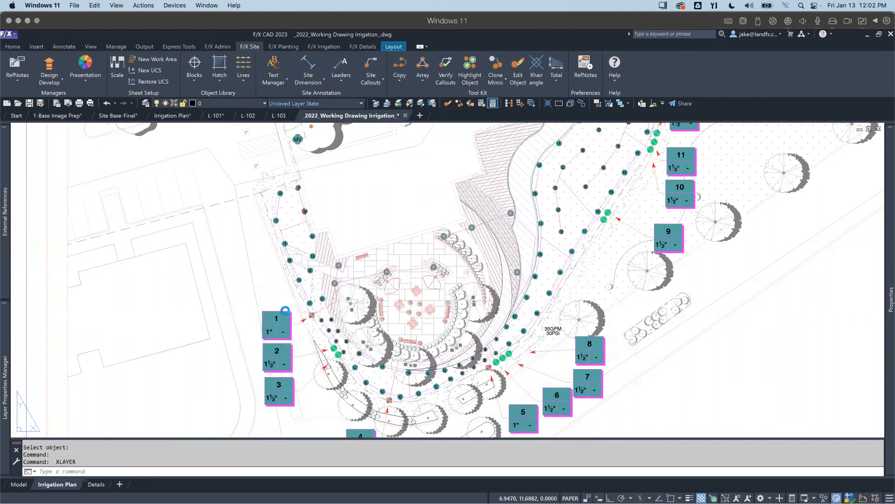
{"action": "left_click", "coordinate": [284, 312]}
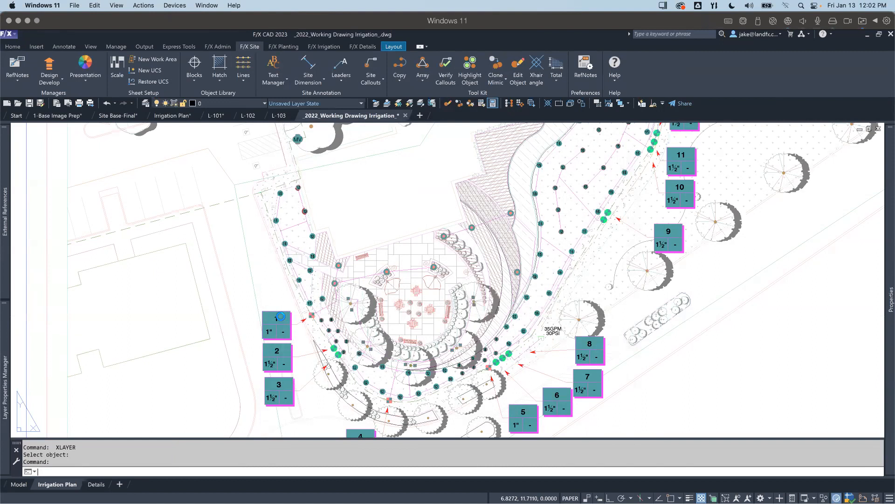
{"action": "scroll", "coordinate": [283, 308], "scroll_direction": "up", "scroll_amount": 6}
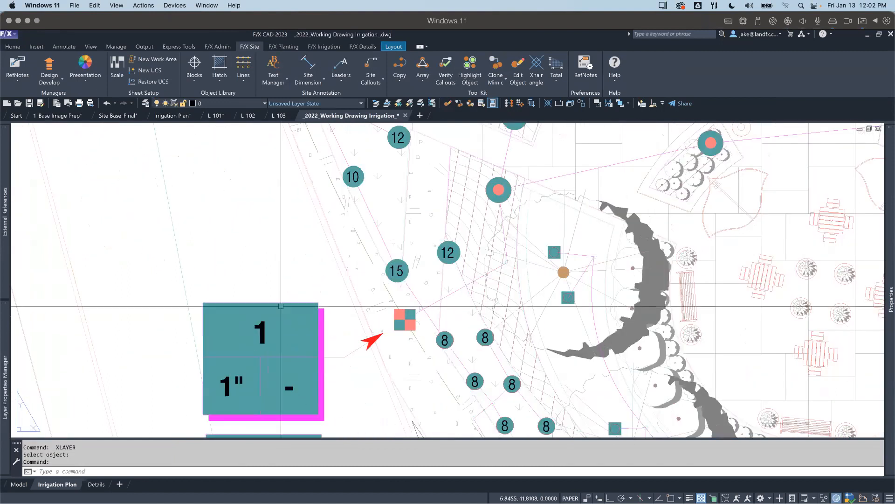
{"action": "key", "text": "Return"}
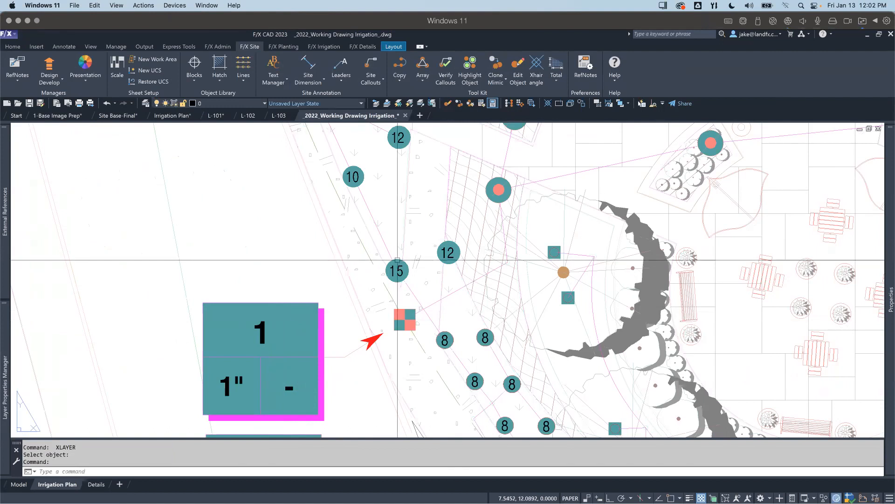
{"action": "scroll", "coordinate": [208, 309], "scroll_direction": "down", "scroll_amount": 5}
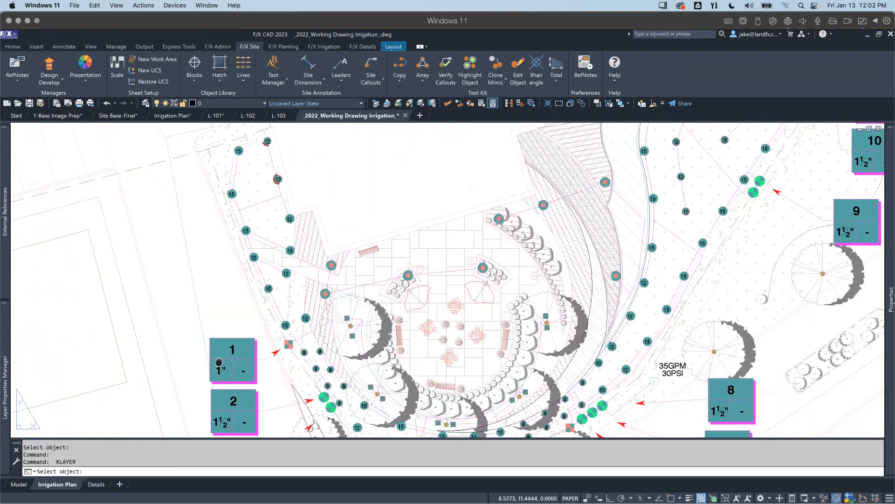
{"action": "key", "text": "Escape"}
{"action": "key", "text": "Escape"}
{"action": "key", "text": "Escape"}
Step: Switch to model space and inspect the layer and color of valve callout 1's hatch fill with XLAYER
{"action": "left_click", "coordinate": [19, 484]}
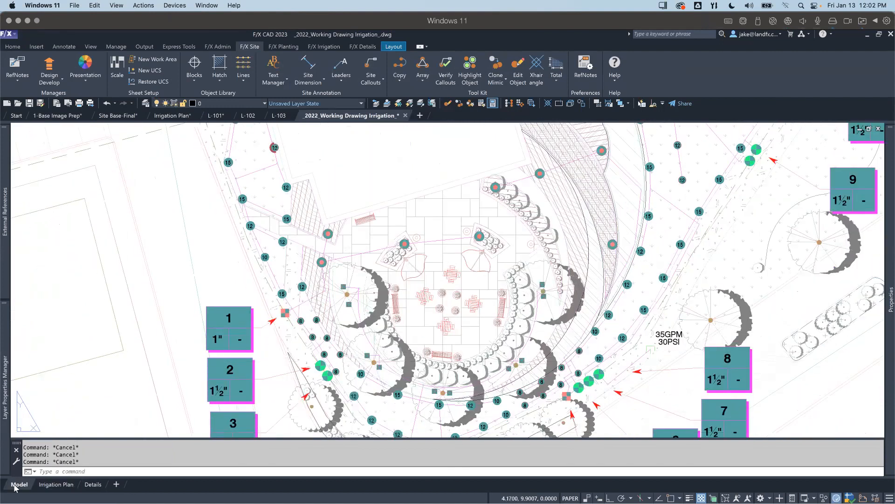
{"action": "scroll", "coordinate": [215, 225], "scroll_direction": "down", "scroll_amount": 5}
{"action": "scroll", "coordinate": [244, 304], "scroll_direction": "up", "scroll_amount": 4}
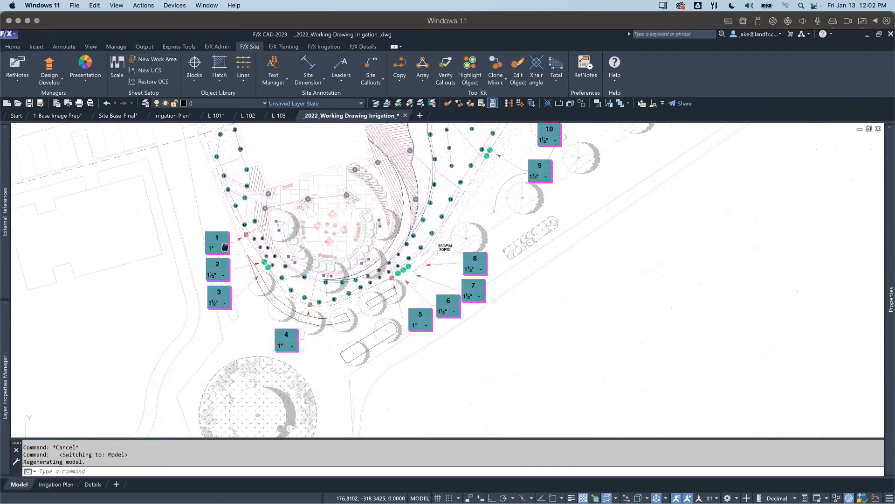
{"action": "type", "text": "xla"}
{"action": "key", "text": "Return"}
{"action": "left_click", "coordinate": [245, 303]}
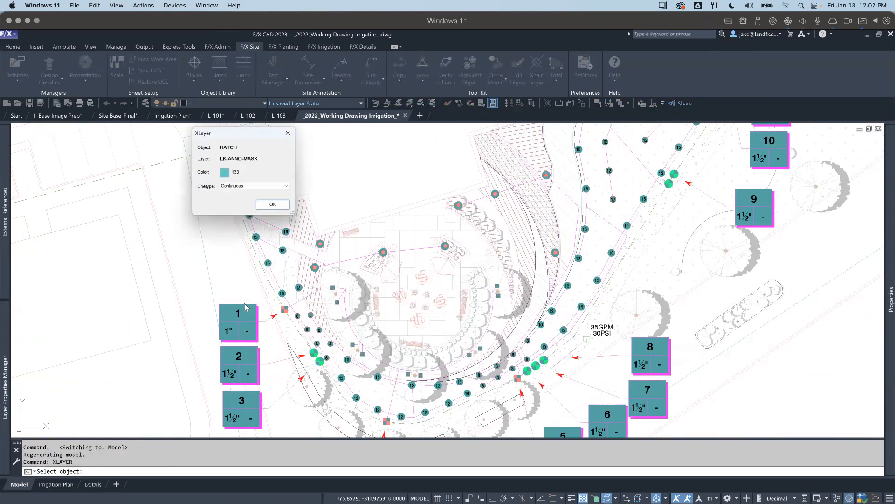
{"action": "left_click_drag", "start_coordinate": [250, 133], "coordinate": [248, 145]}
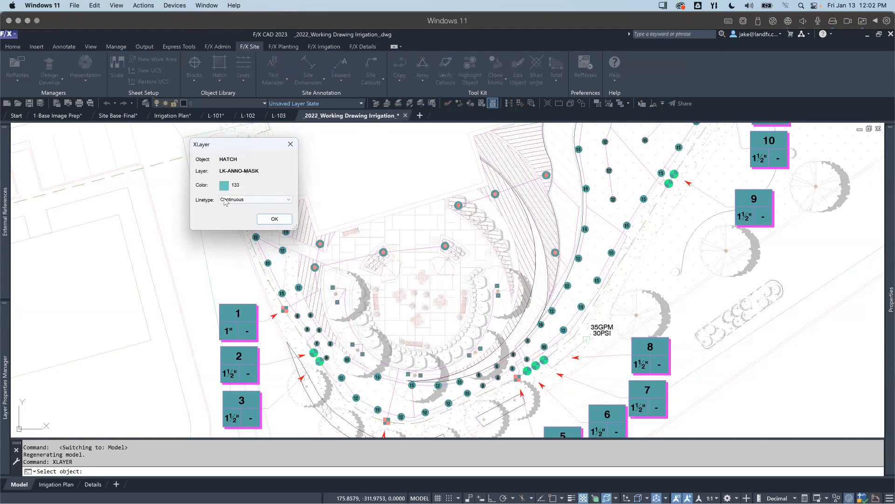
{"action": "key", "text": "Return"}
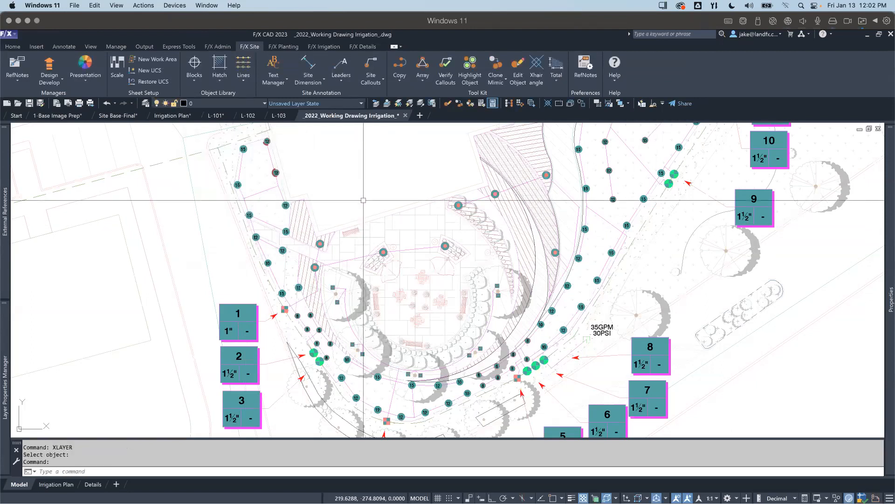
Step: From the Irrigation Plan layout's plot setup, set Color 133 screening to 0 in LFXbad.ctb and save the plot style table
{"action": "left_click", "coordinate": [60, 483]}
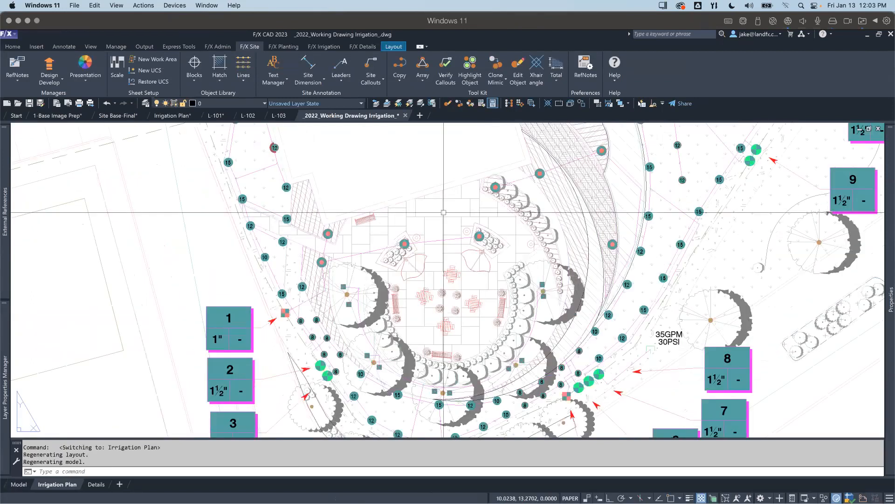
{"action": "key", "text": "ctrl+p"}
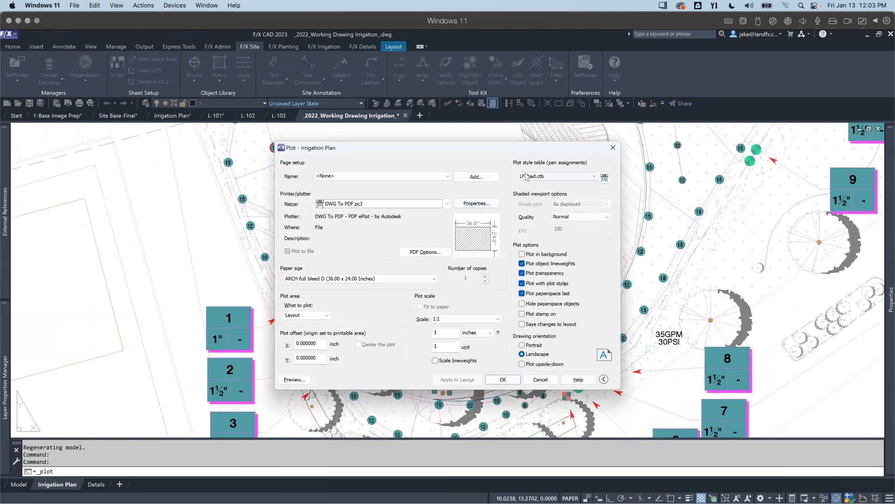
{"action": "left_click", "coordinate": [605, 177]}
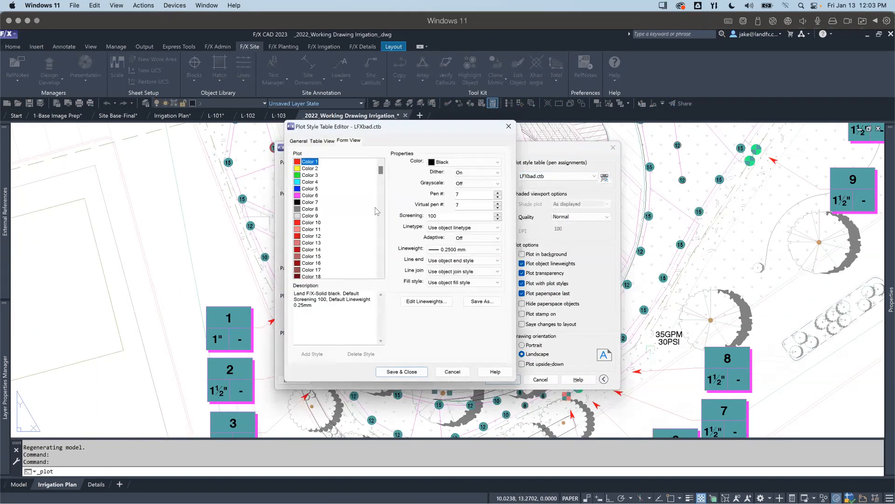
{"action": "left_click_drag", "start_coordinate": [381, 171], "coordinate": [381, 224]}
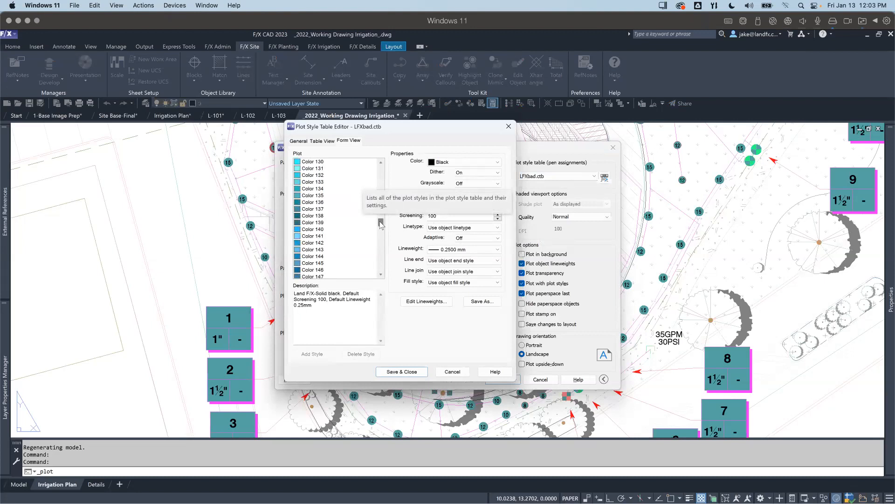
{"action": "left_click", "coordinate": [320, 183]}
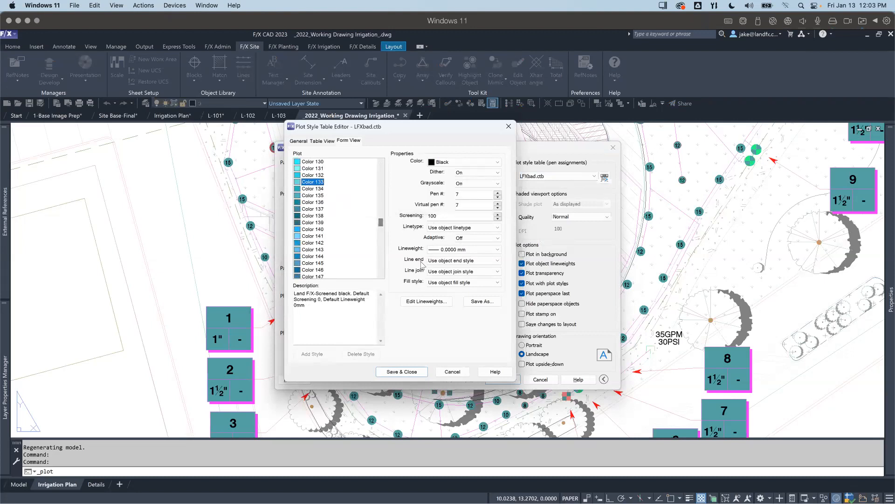
{"action": "double_click", "coordinate": [434, 216]}
{"action": "key", "text": "Left"}
{"action": "left_click", "coordinate": [407, 370]}
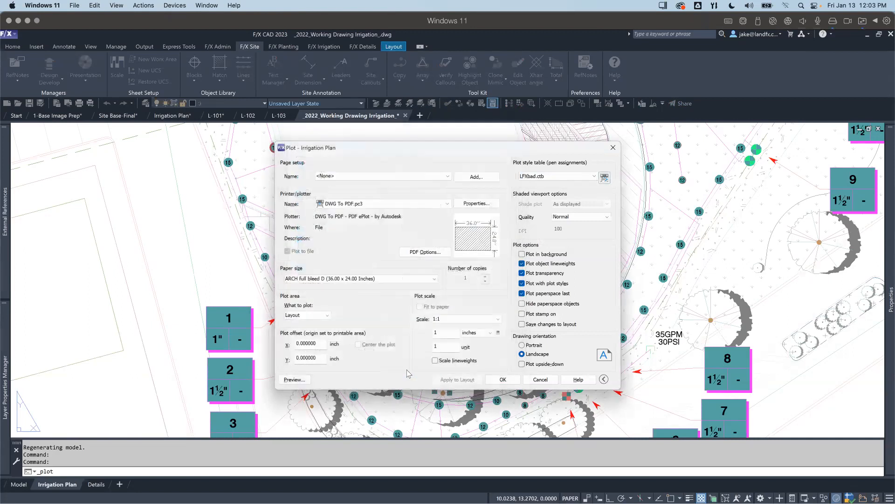
Step: Preview the Irrigation Plan plot to check the fills of the valve callouts and irrigation heads, and leave without plotting
{"action": "left_click", "coordinate": [295, 379]}
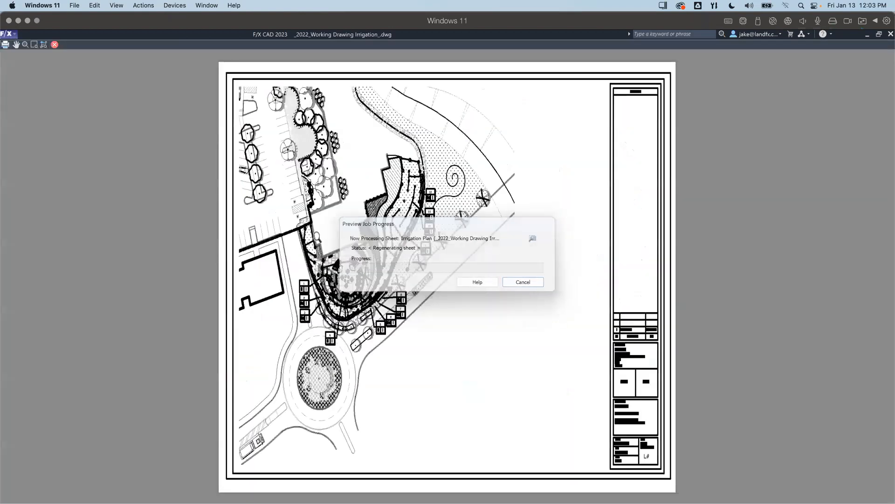
{"action": "scroll", "coordinate": [313, 302], "scroll_direction": "up", "scroll_amount": 6}
{"action": "scroll", "coordinate": [350, 262], "scroll_direction": "down", "scroll_amount": 3}
{"action": "scroll", "coordinate": [313, 240], "scroll_direction": "up", "scroll_amount": 5}
{"action": "left_click_drag", "start_coordinate": [316, 257], "coordinate": [333, 276]}
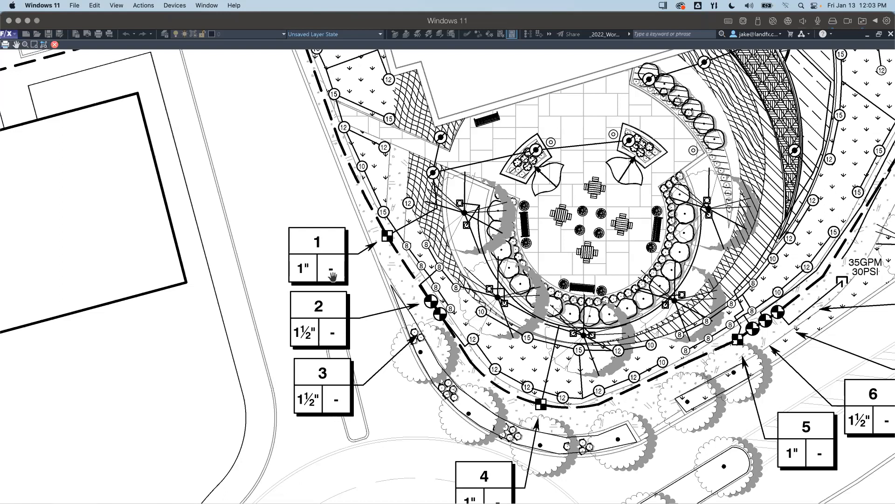
{"action": "key", "text": "Escape"}
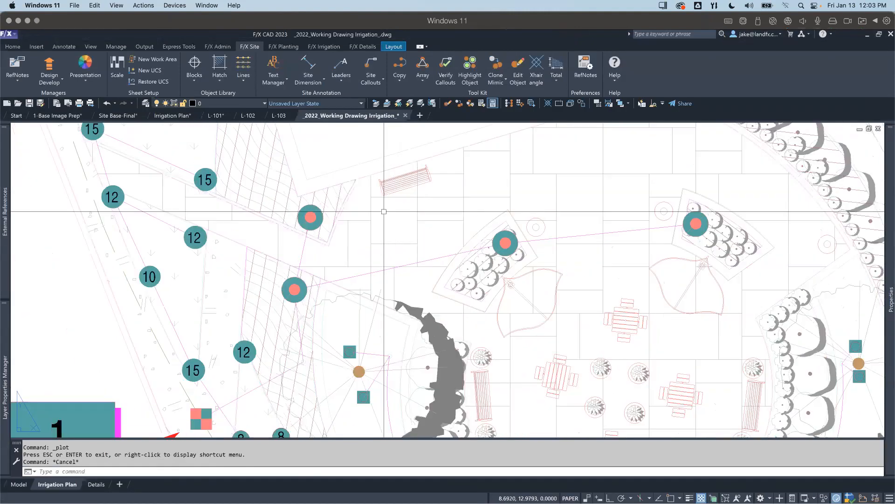
{"action": "scroll", "coordinate": [350, 246], "scroll_direction": "down", "scroll_amount": 5}
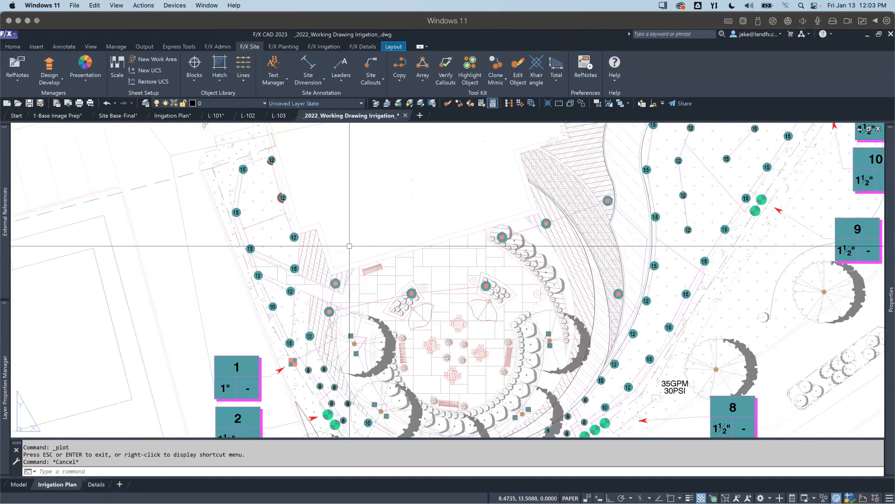